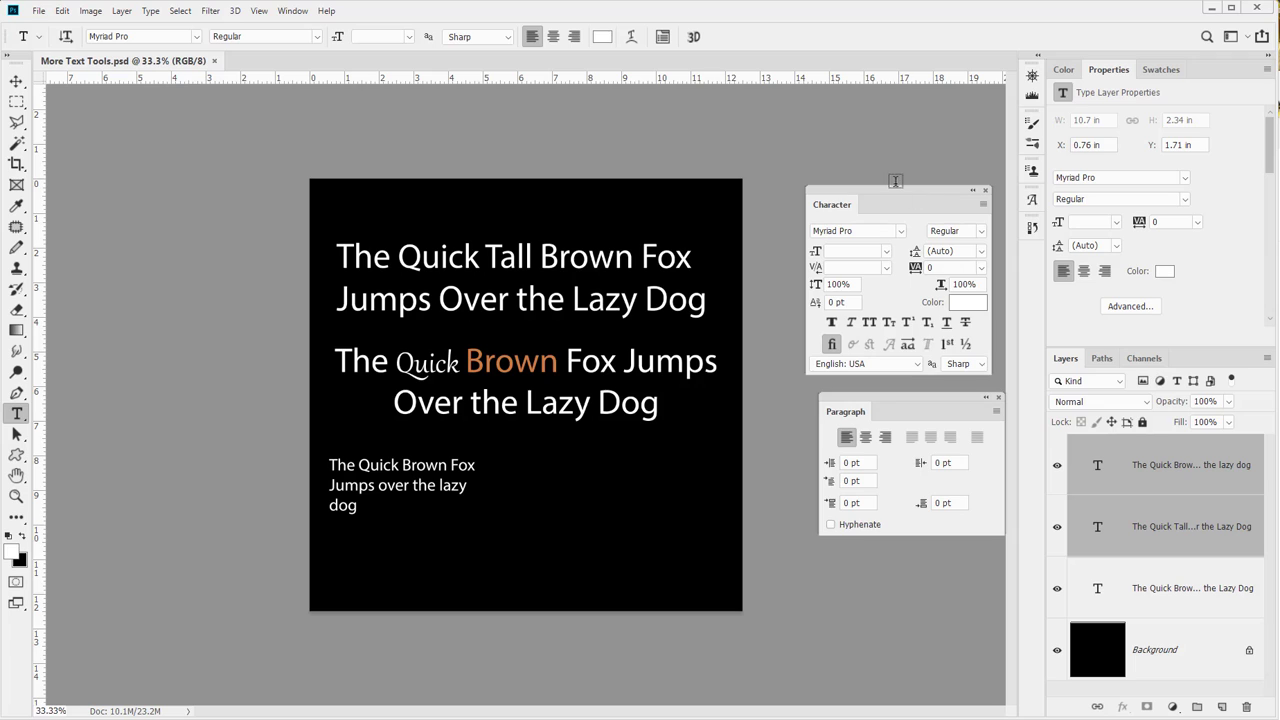
left_click_drag(895, 200, 902, 198)
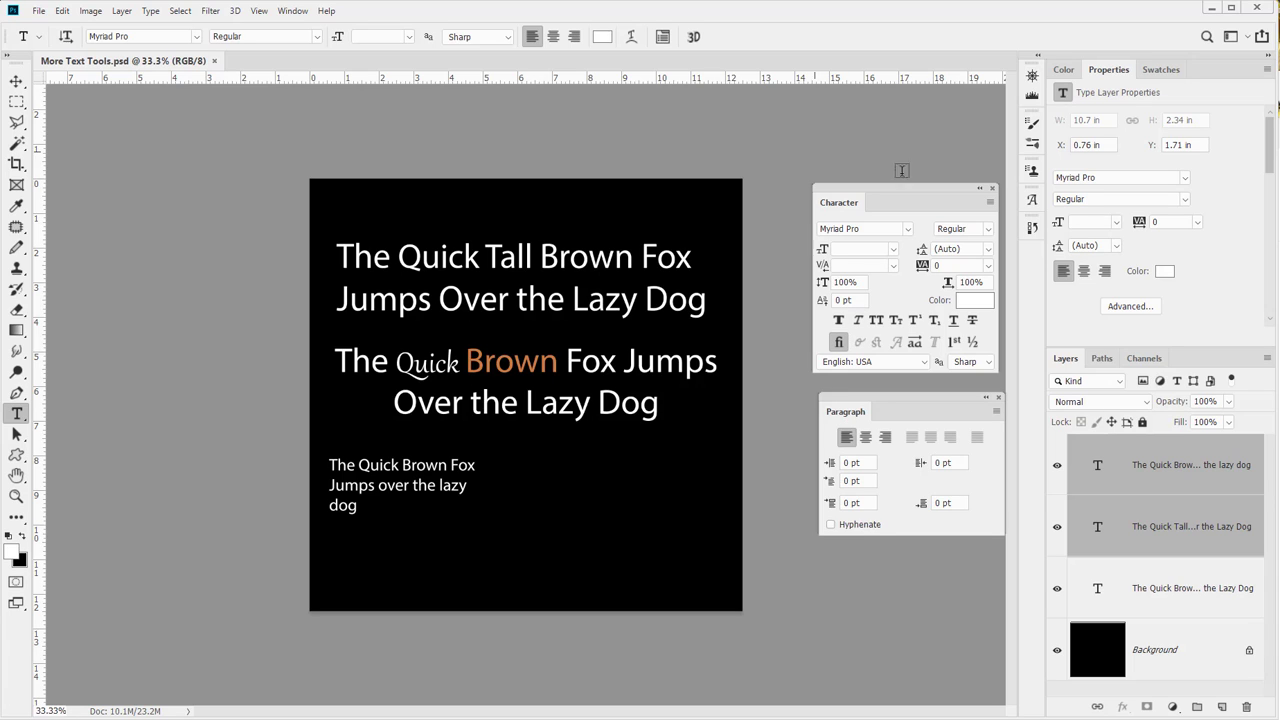
left_click(659, 40)
left_click(659, 40)
left_click(659, 40)
left_click(659, 40)
left_click(659, 40)
left_click(659, 40)
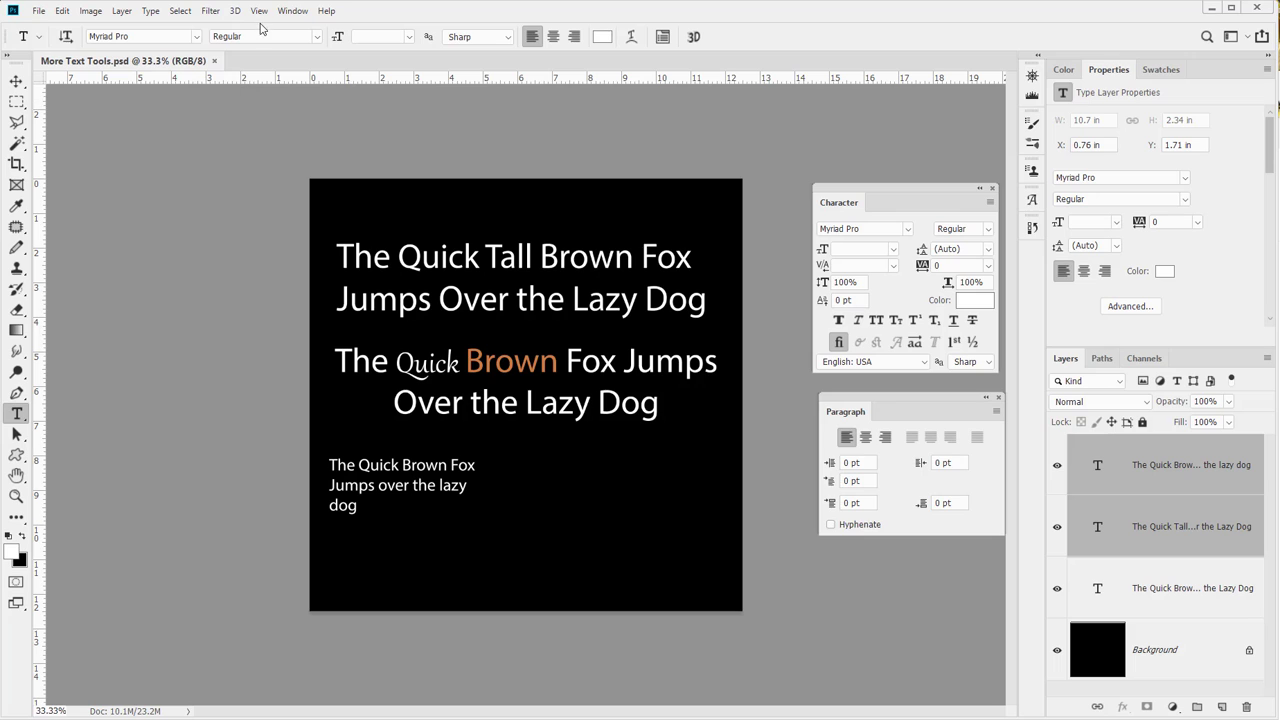
left_click(294, 11)
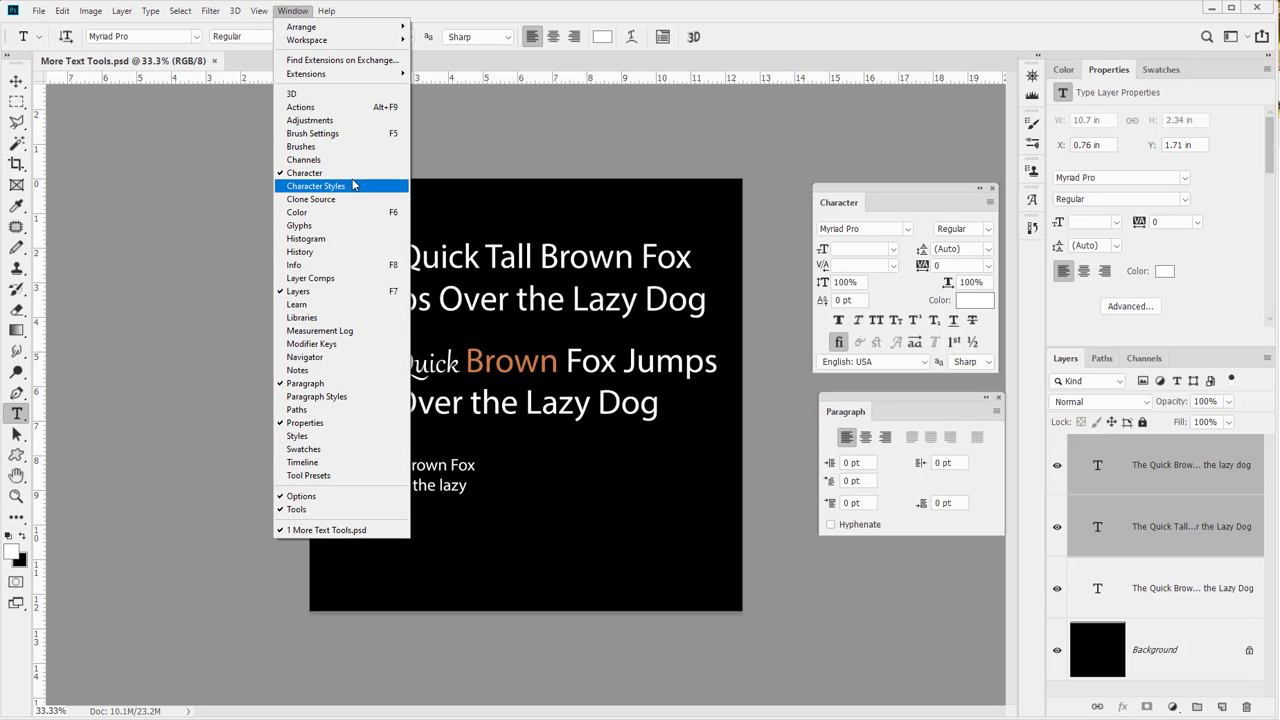
left_click(464, 13)
- Scale "The Quick Tall" in the first text block vertically to 176% and the word "Lazy" horizontally to 139%
left_click_drag(345, 258, 535, 258)
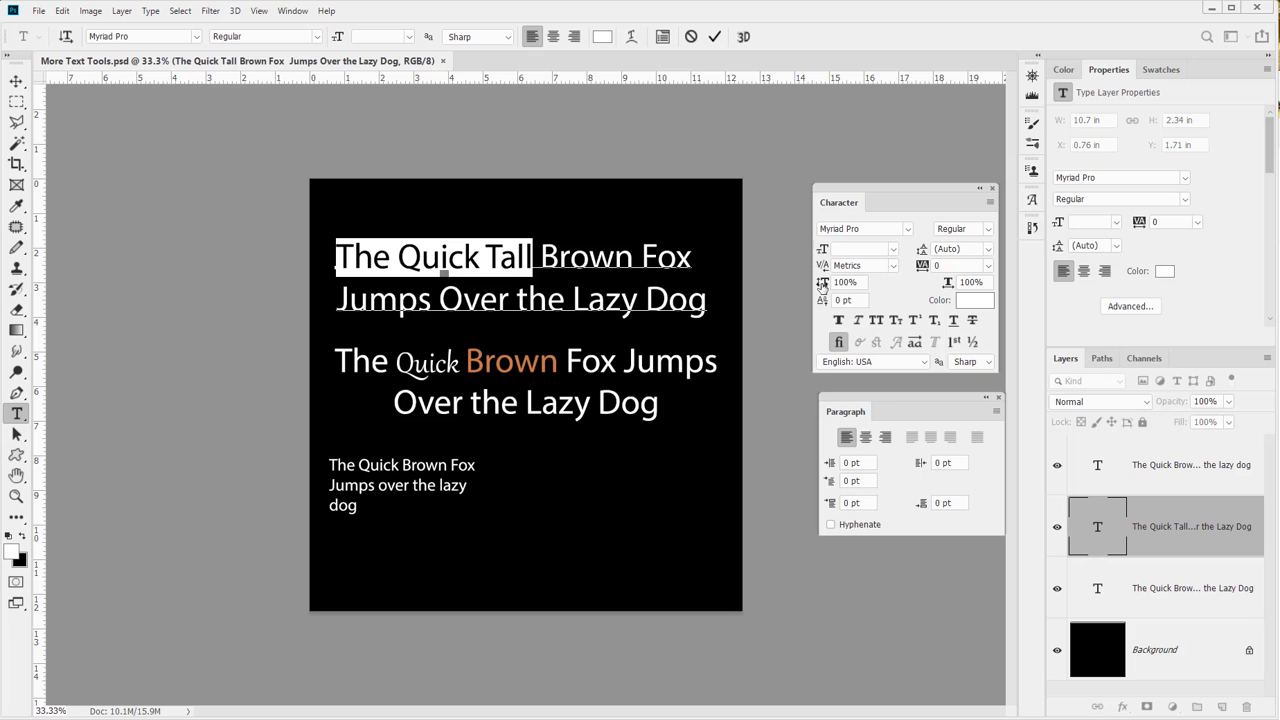
mouse_move(822, 287)
left_mouse_down()
mouse_move(870, 288)
mouse_move(838, 288)
left_mouse_up()
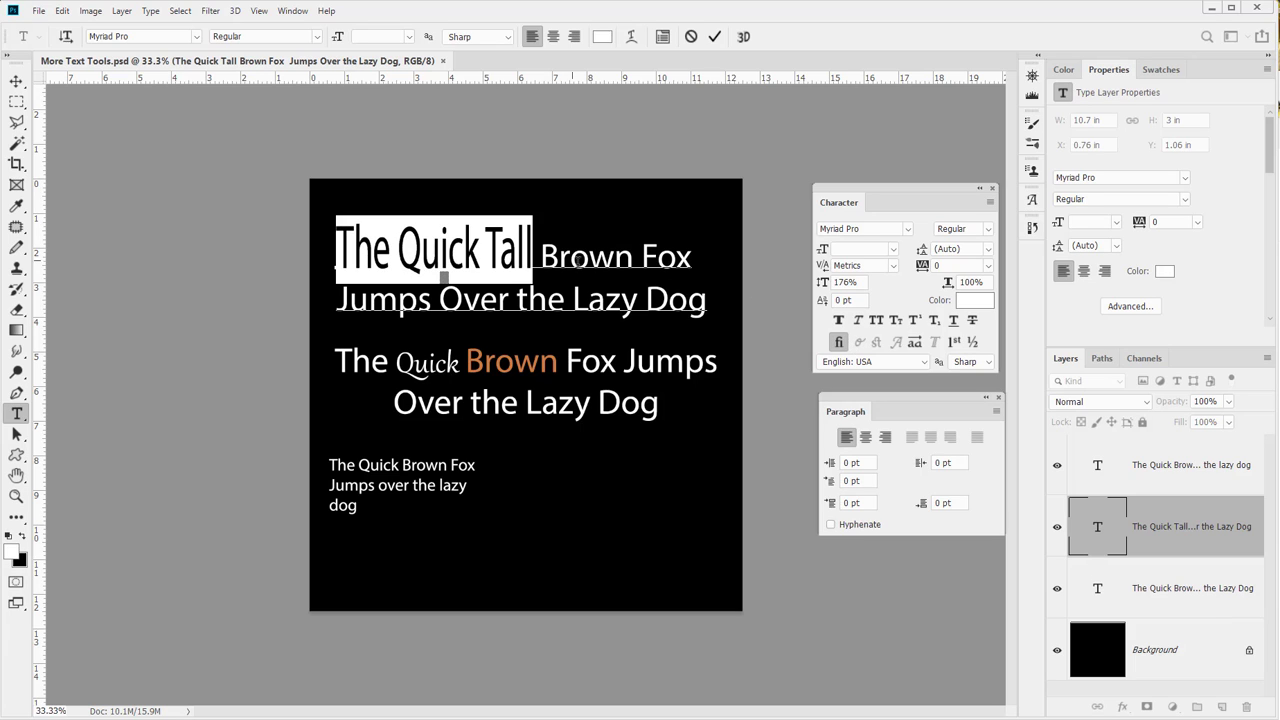
double_click(608, 302)
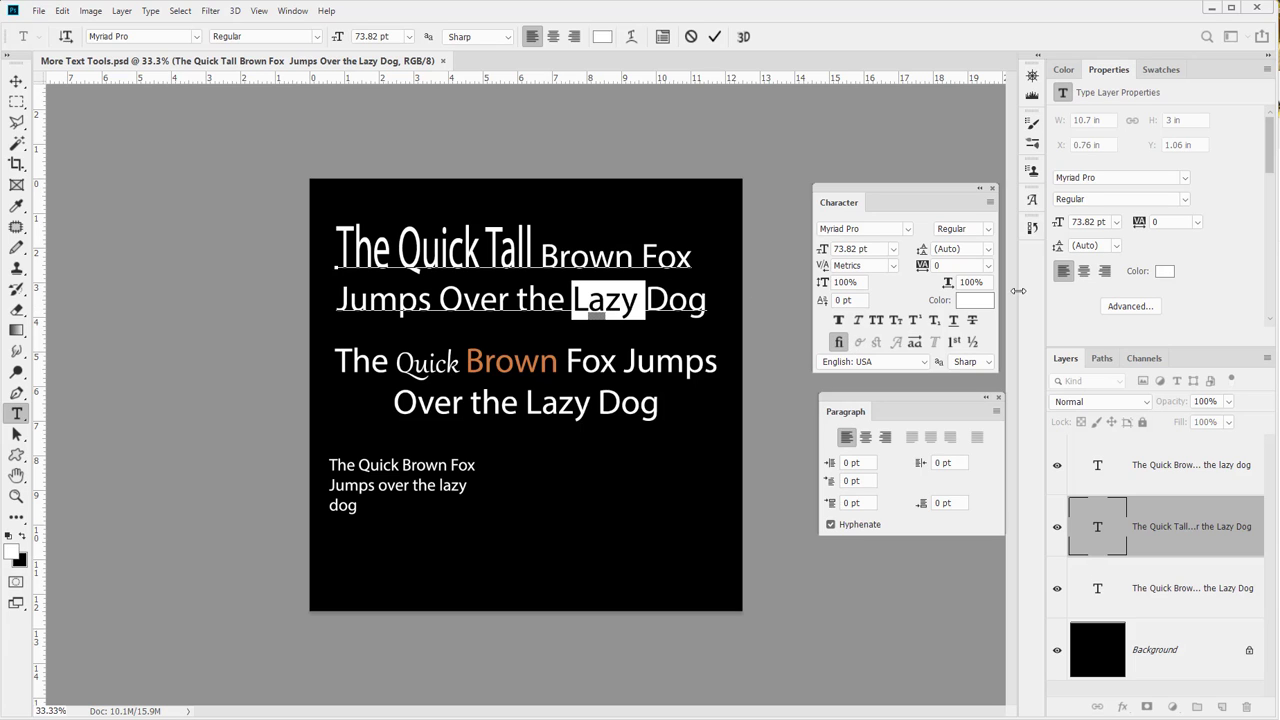
left_click_drag(948, 285, 962, 285)
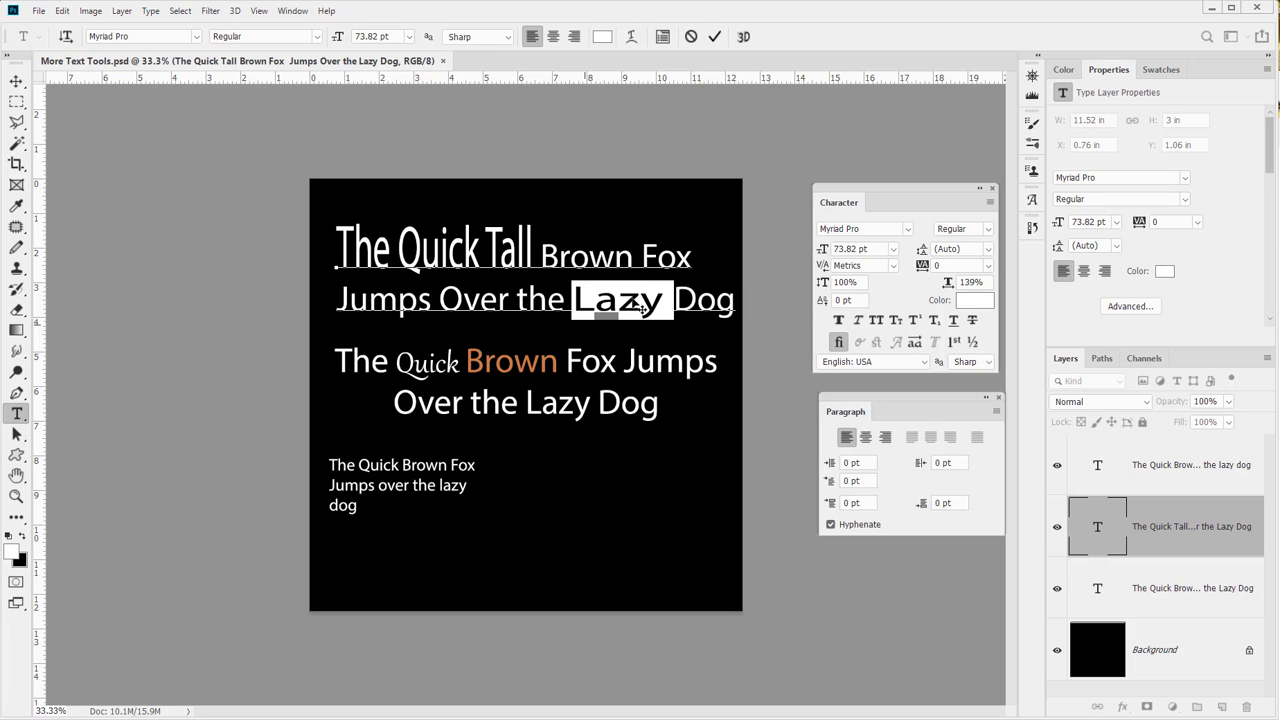
- Reduce the word "the" in the first text block to 55.82 pt and set its baseline shift to -2 pt
double_click(480, 299)
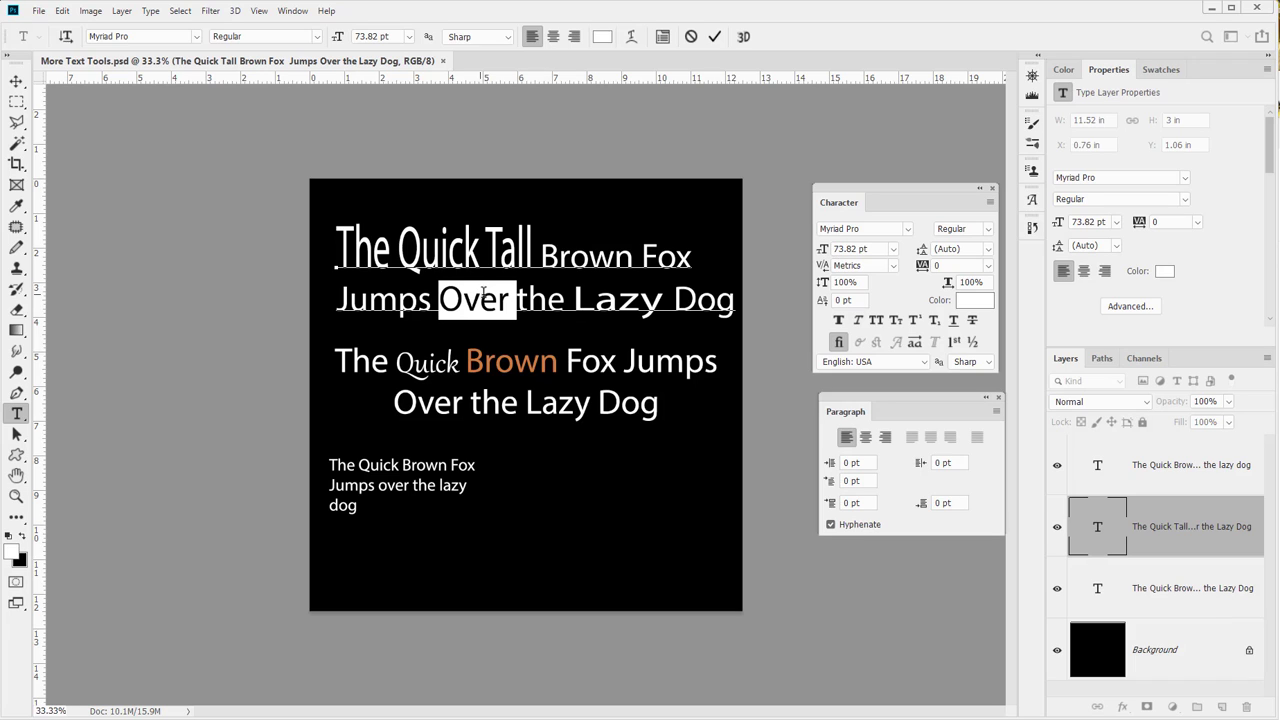
double_click(534, 306)
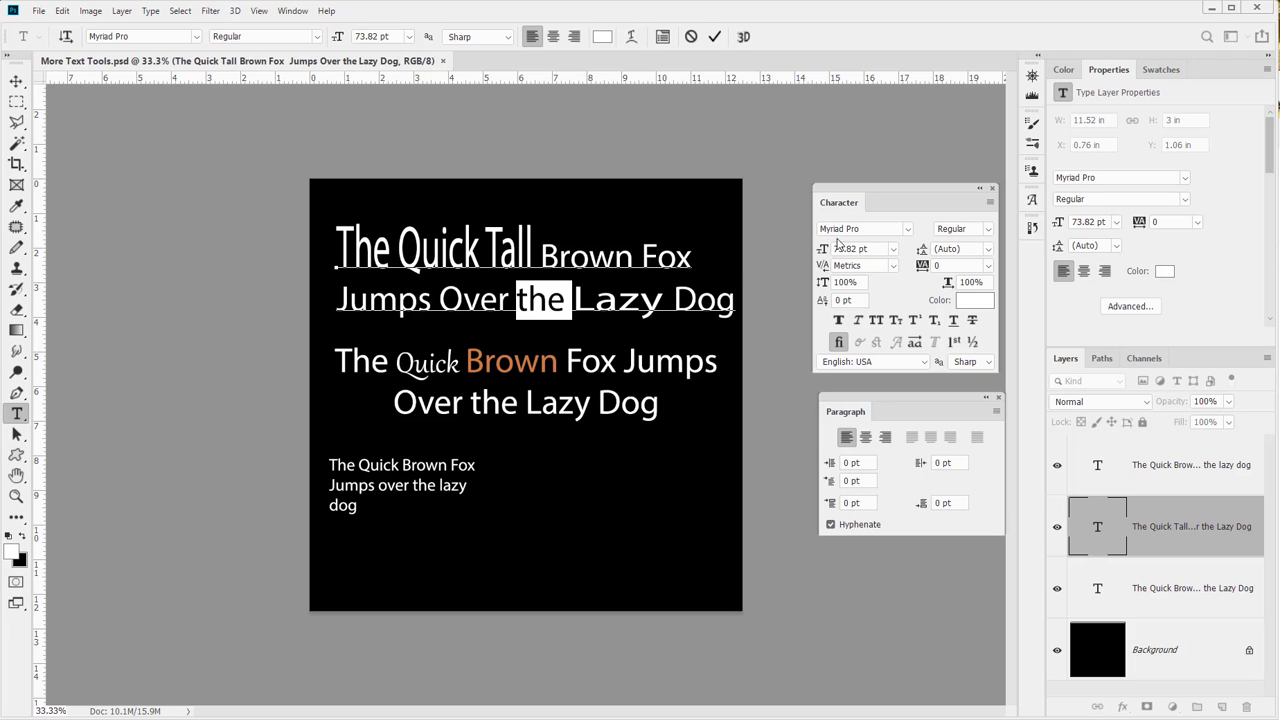
left_click_drag(823, 250, 811, 253)
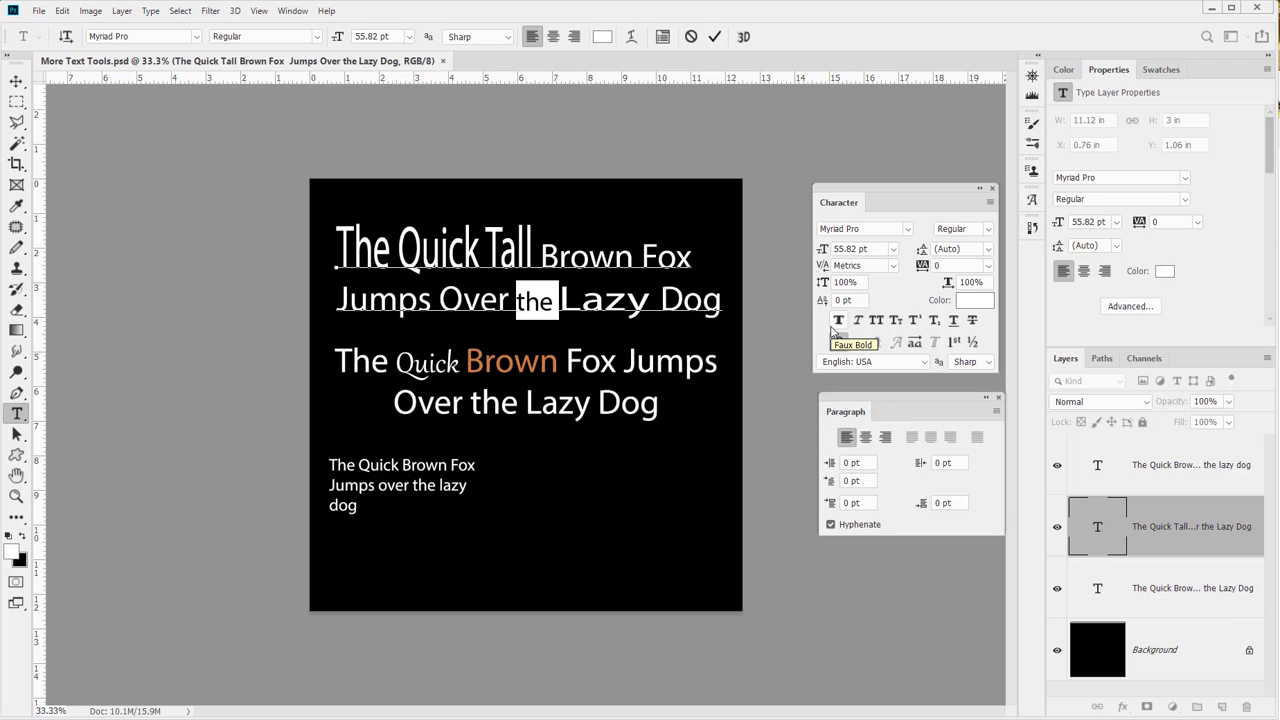
left_click_drag(822, 302, 821, 303)
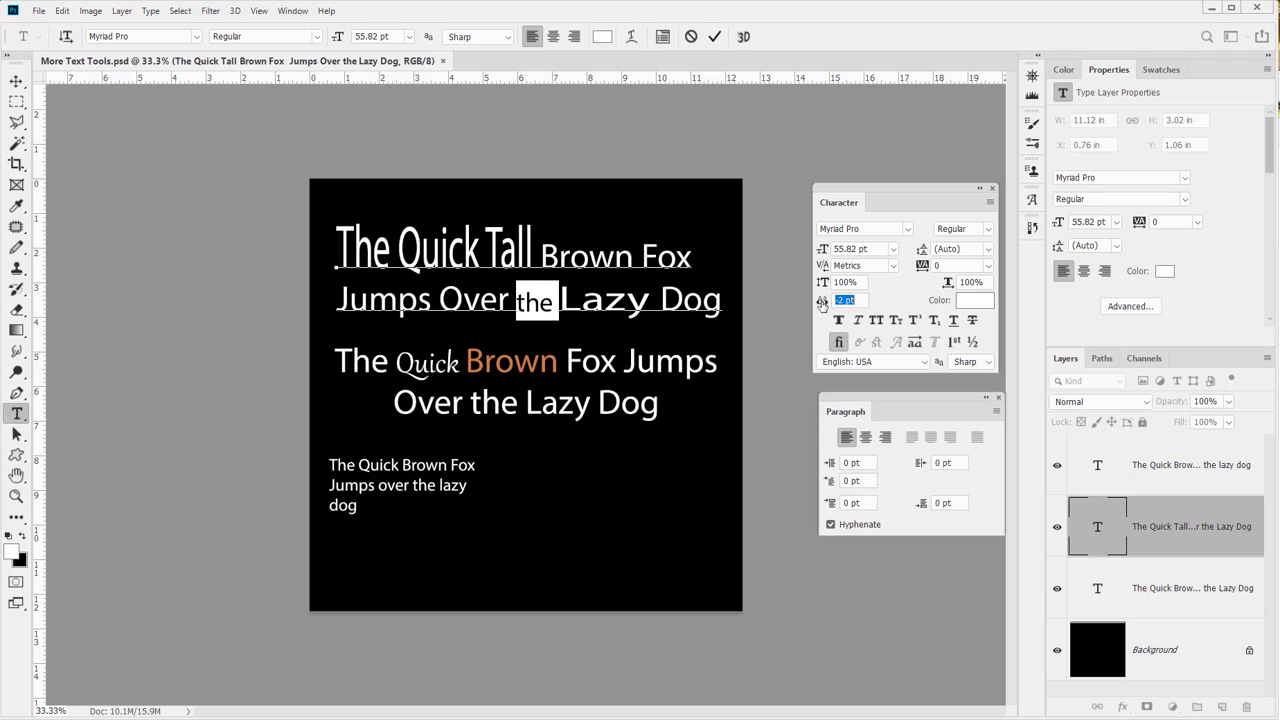
- Raise the word "Jumps" in the first text block with a baseline shift of about 14 pt
double_click(369, 300)
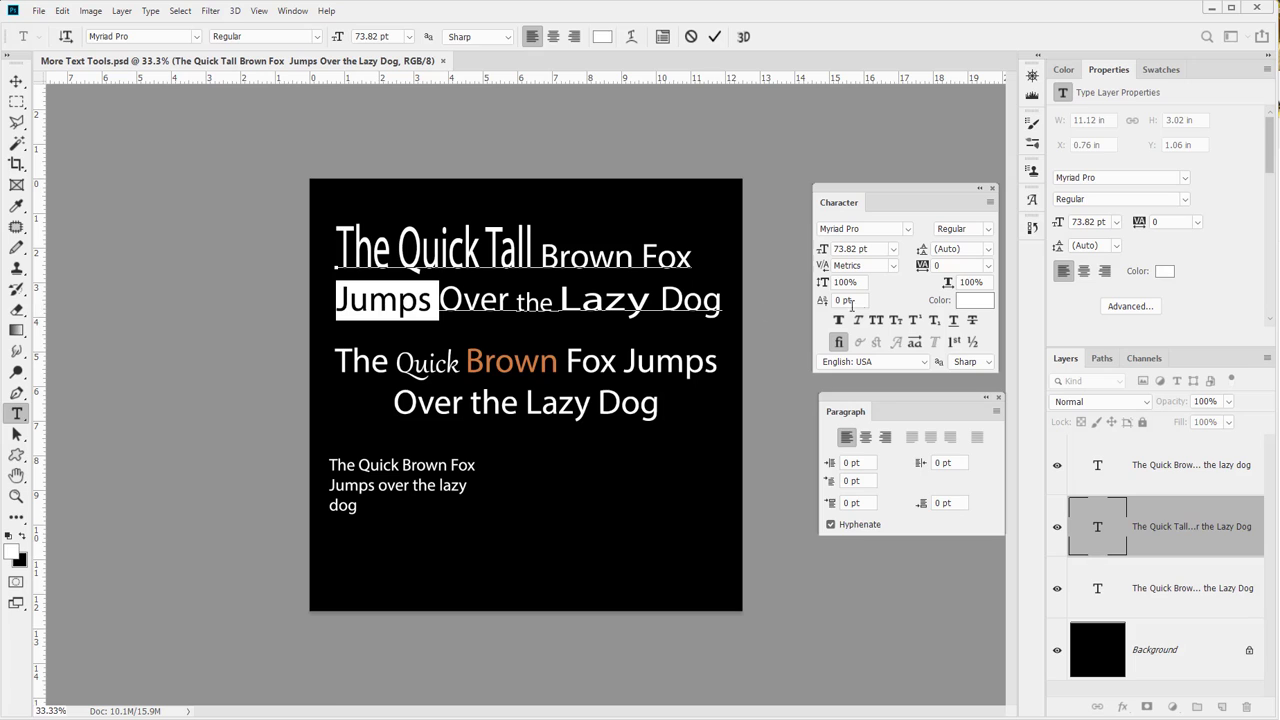
left_click_drag(826, 304, 840, 304)
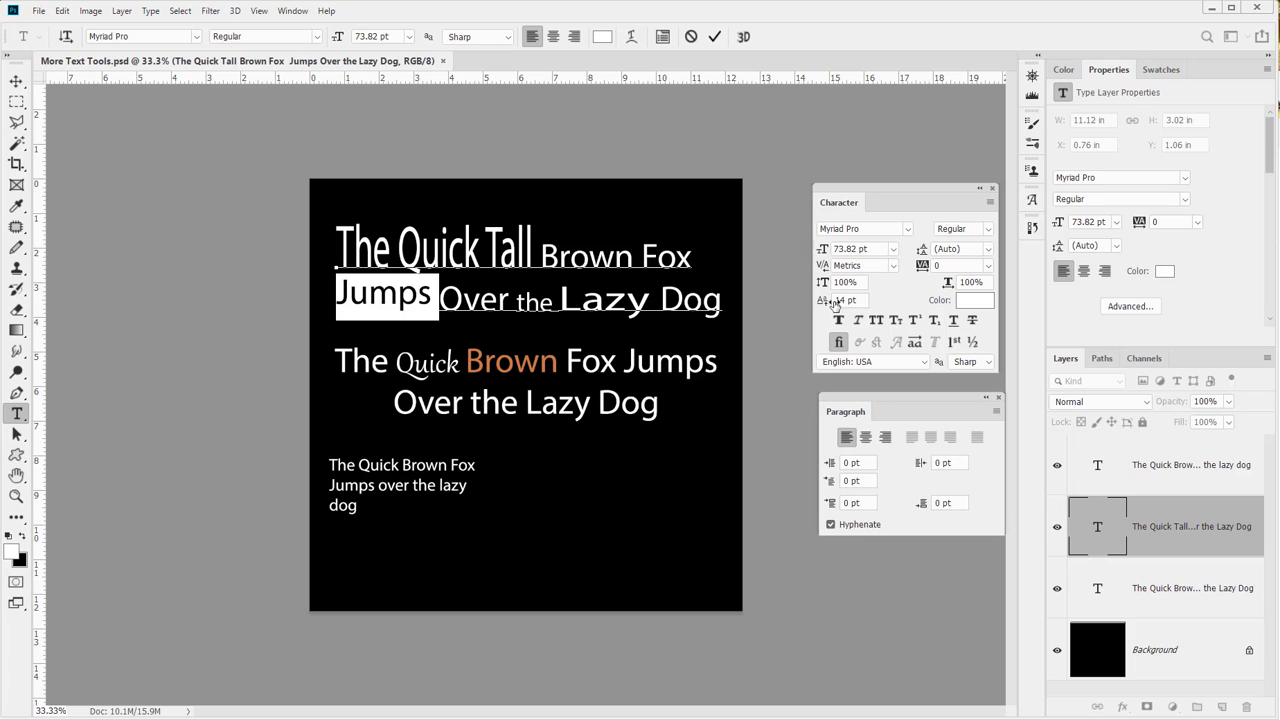
left_click(463, 300)
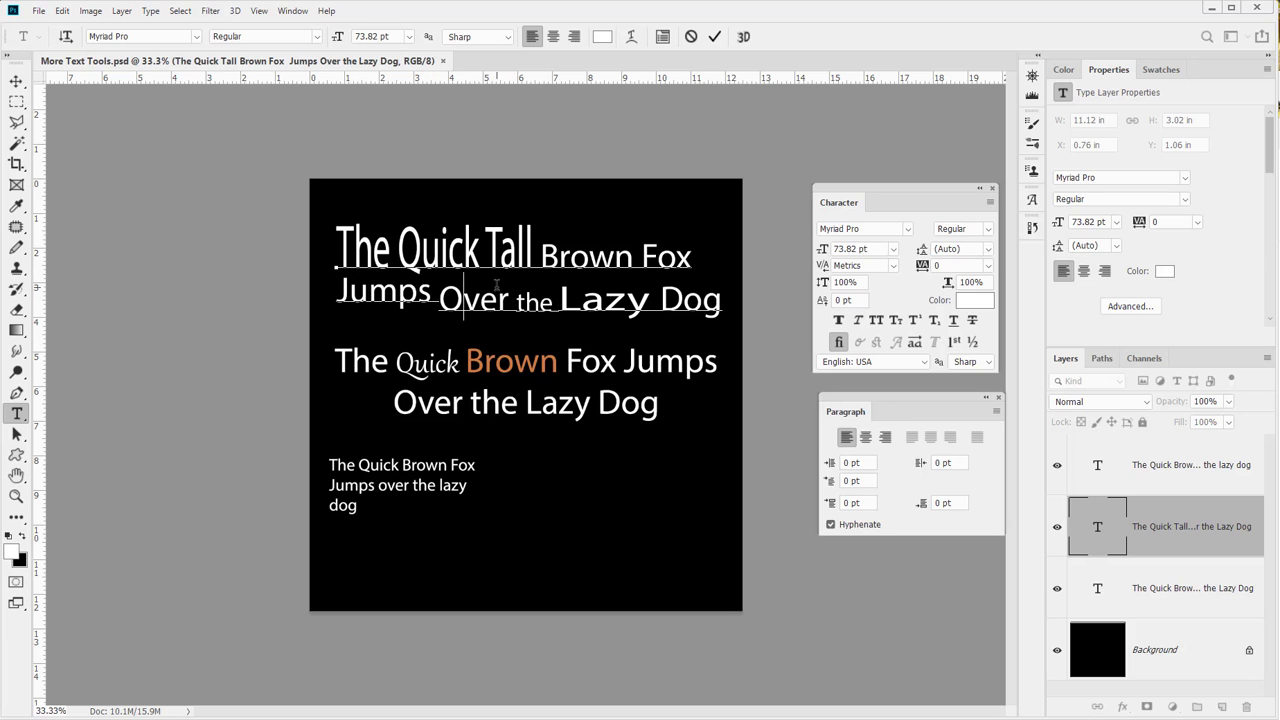
left_click(561, 250)
key("Left")
left_click_drag(826, 302, 833, 301)
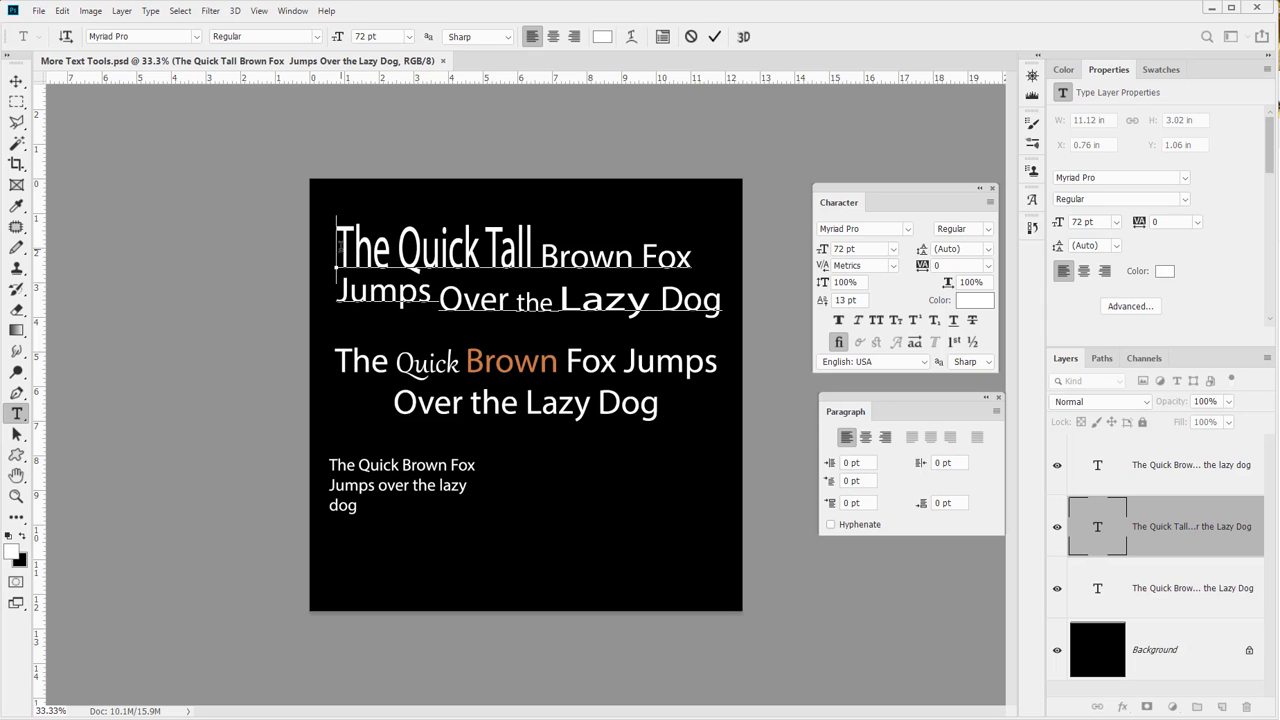
left_click_drag(338, 245, 738, 328)
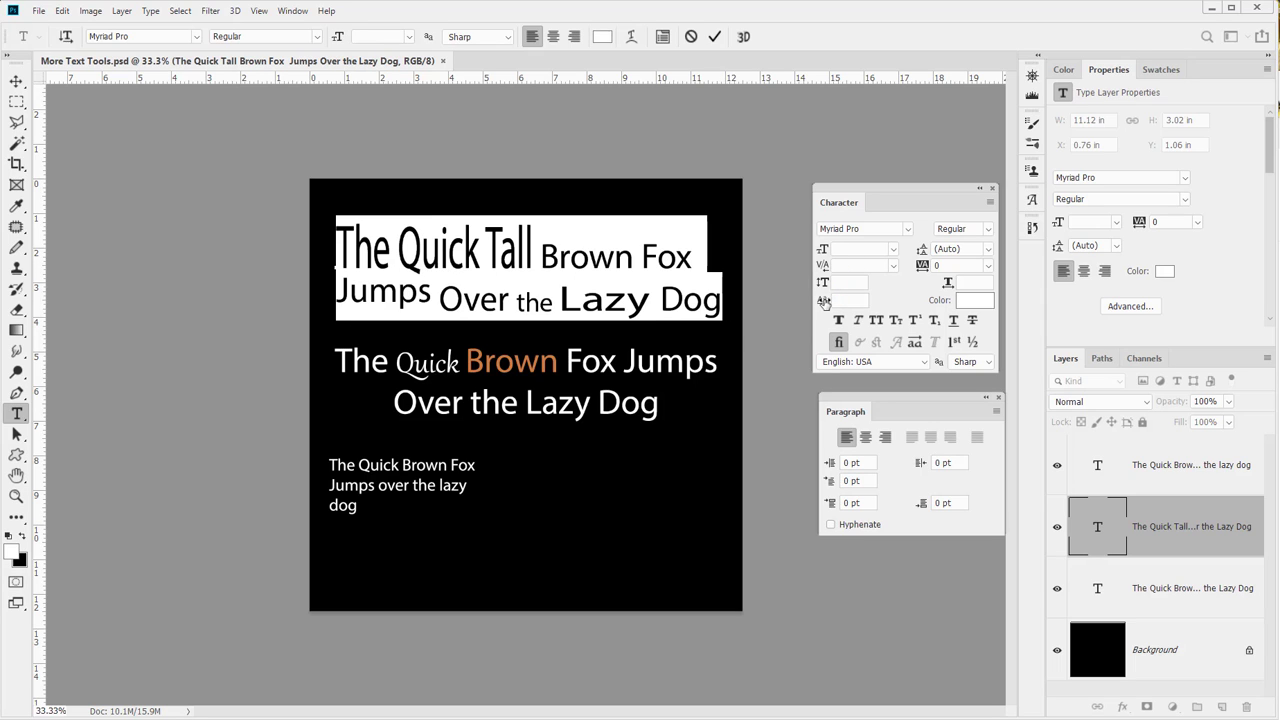
left_click(553, 245)
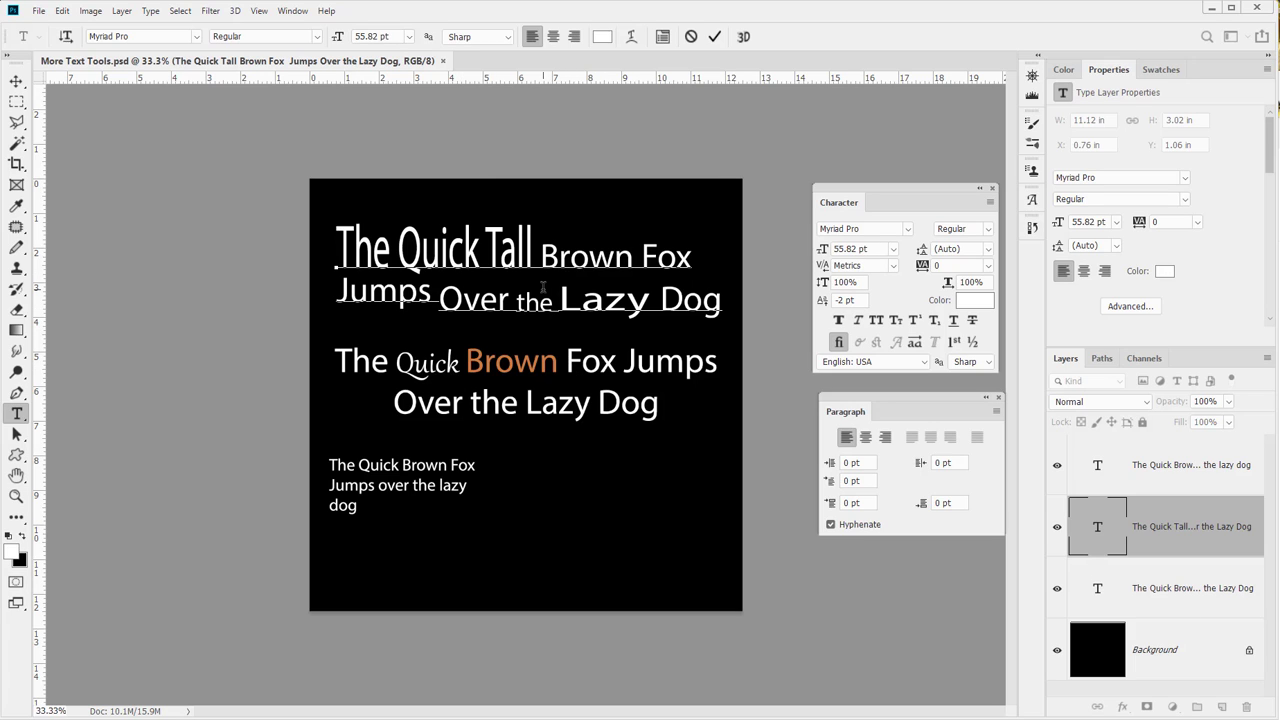
double_click(440, 248)
left_click_drag(437, 248, 447, 248)
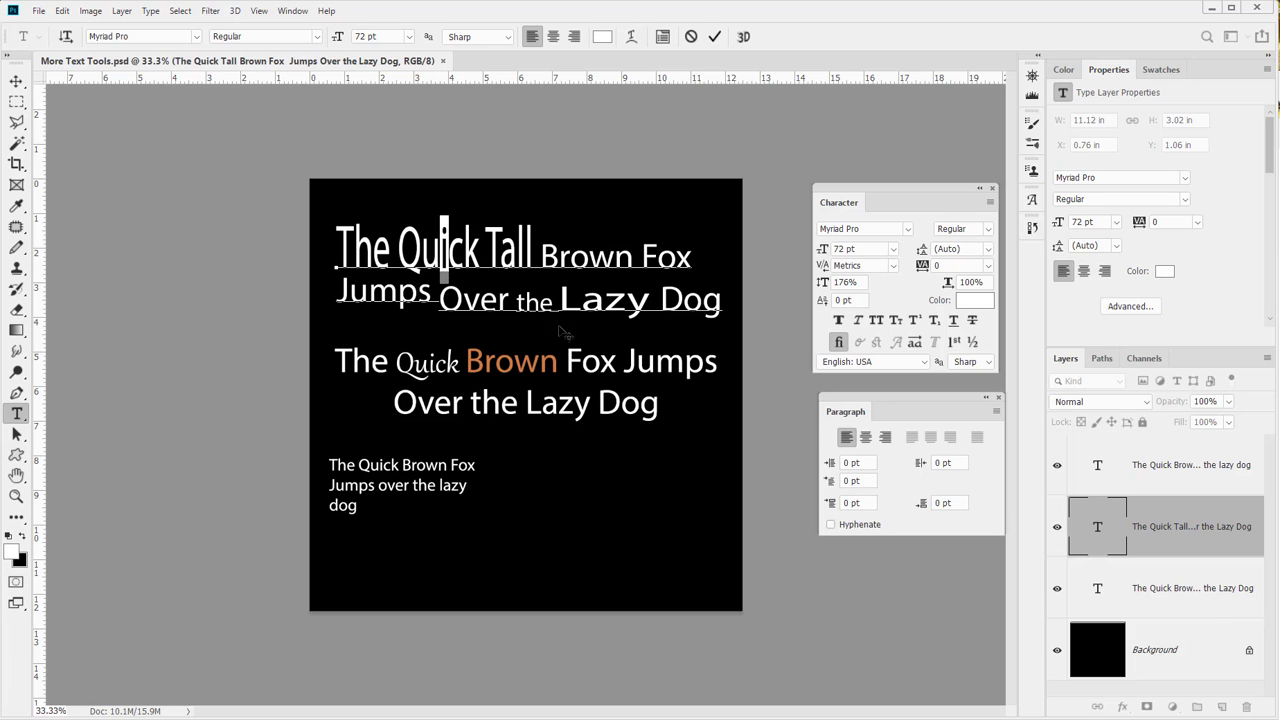
- Raise the word "Brown" in the first text block with a baseline shift of 7 pt
double_click(614, 256)
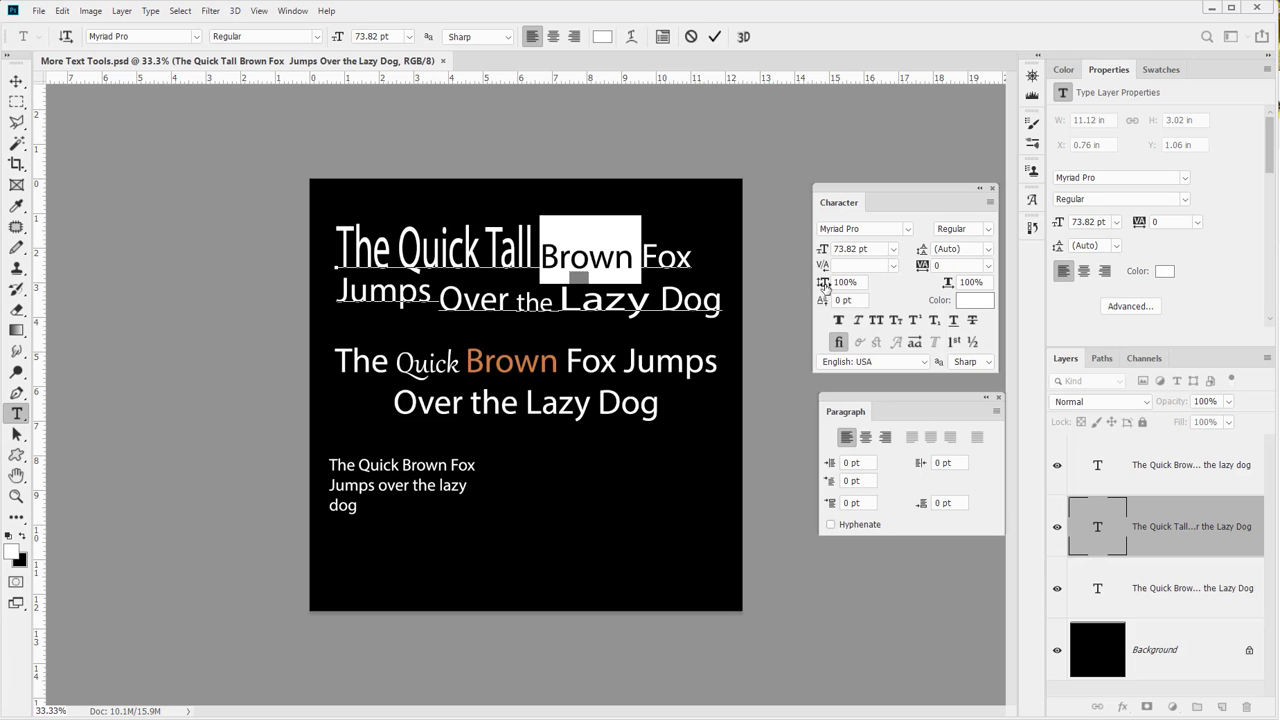
left_click_drag(824, 300, 846, 300)
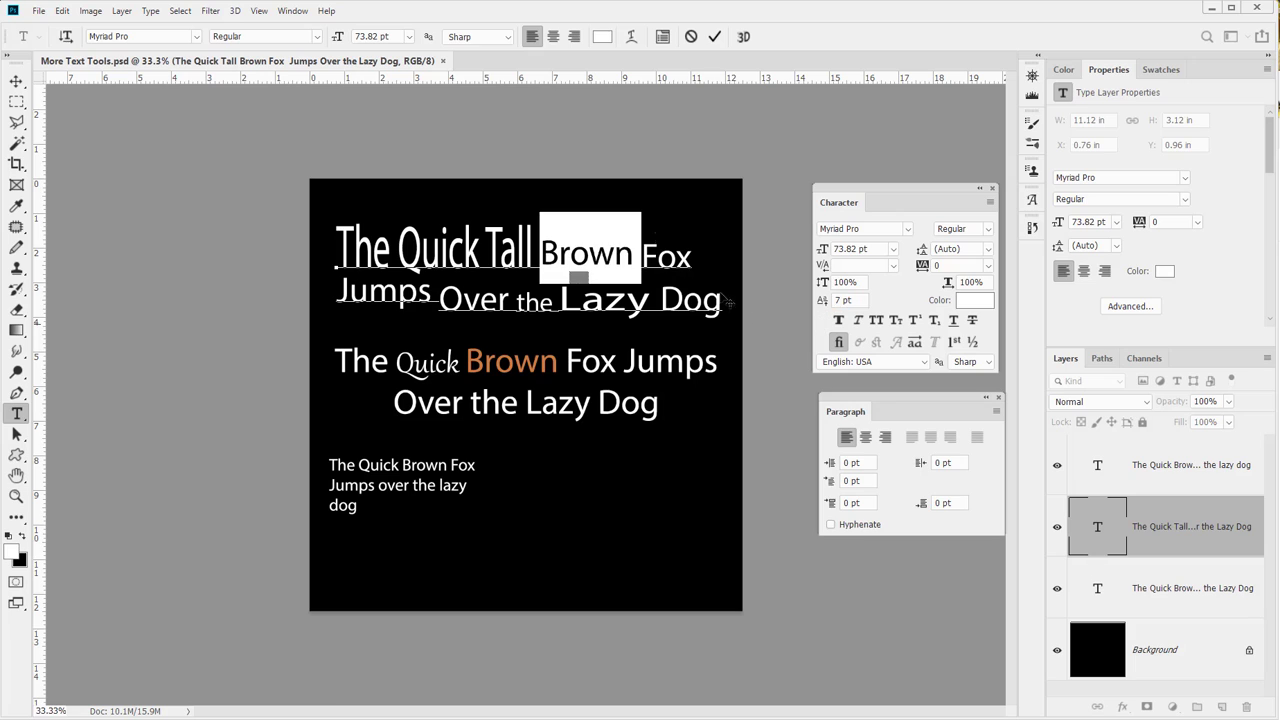
left_click(657, 250)
left_click(540, 266)
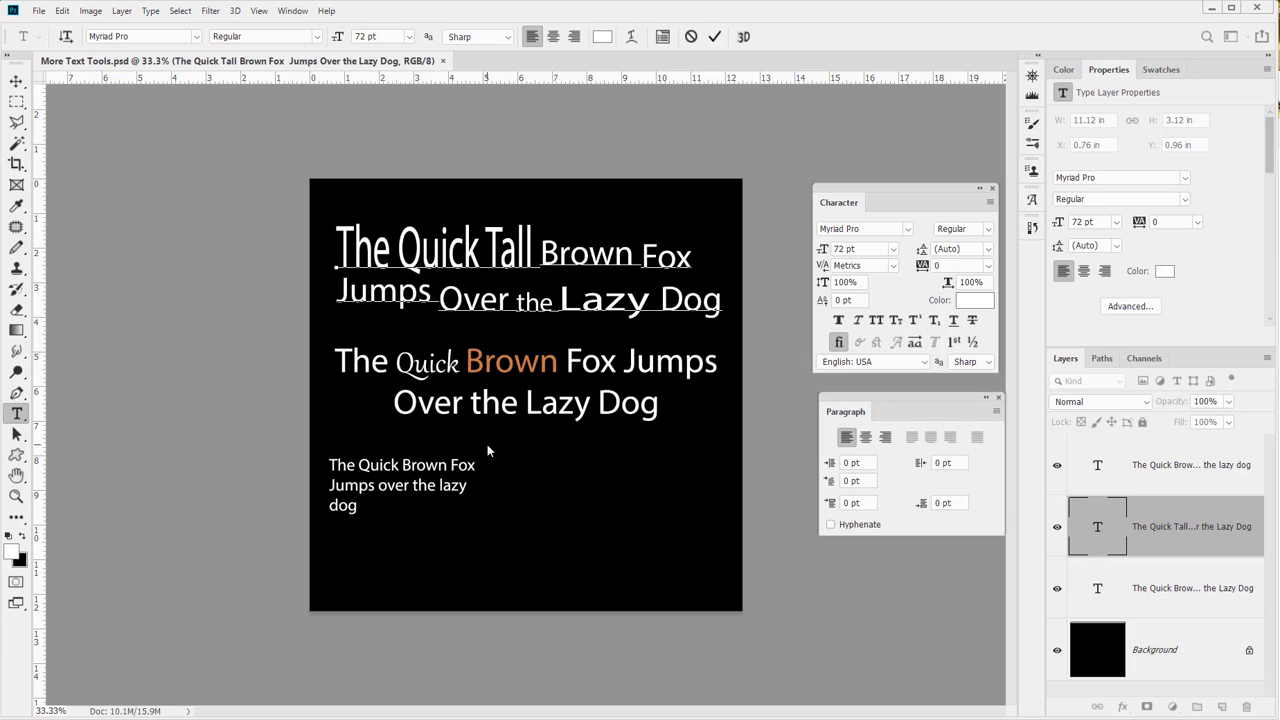
- Set the tracking of the word "Tall" to 240 and move the first text block slightly left to X 0.64 in
left_click(588, 268)
left_click(501, 255)
left_click_drag(485, 255, 643, 258)
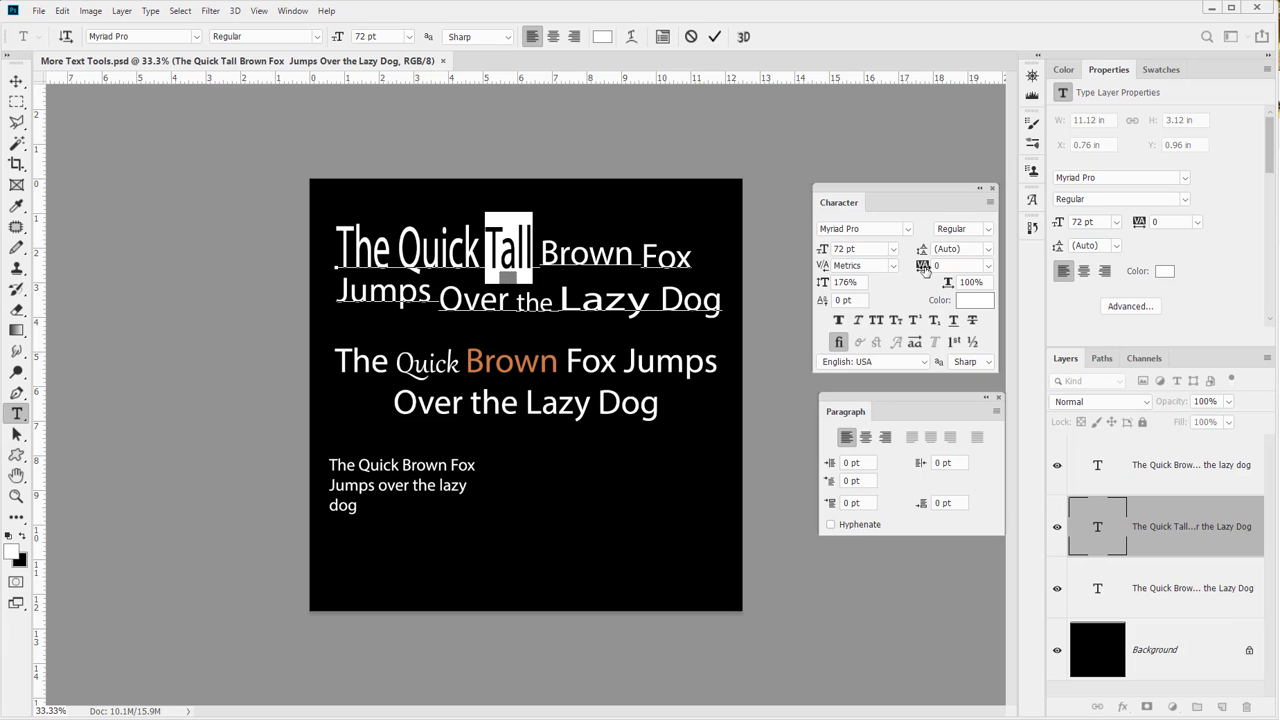
left_click_drag(923, 268, 932, 271)
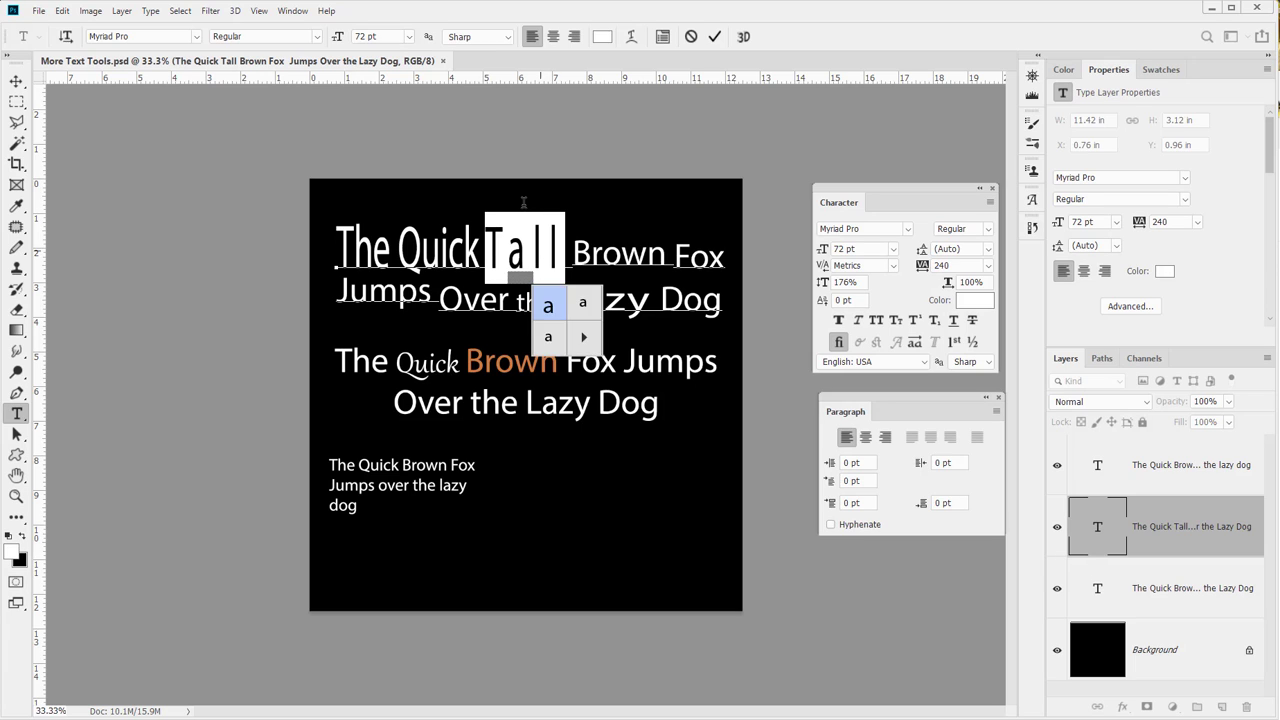
key("Right")
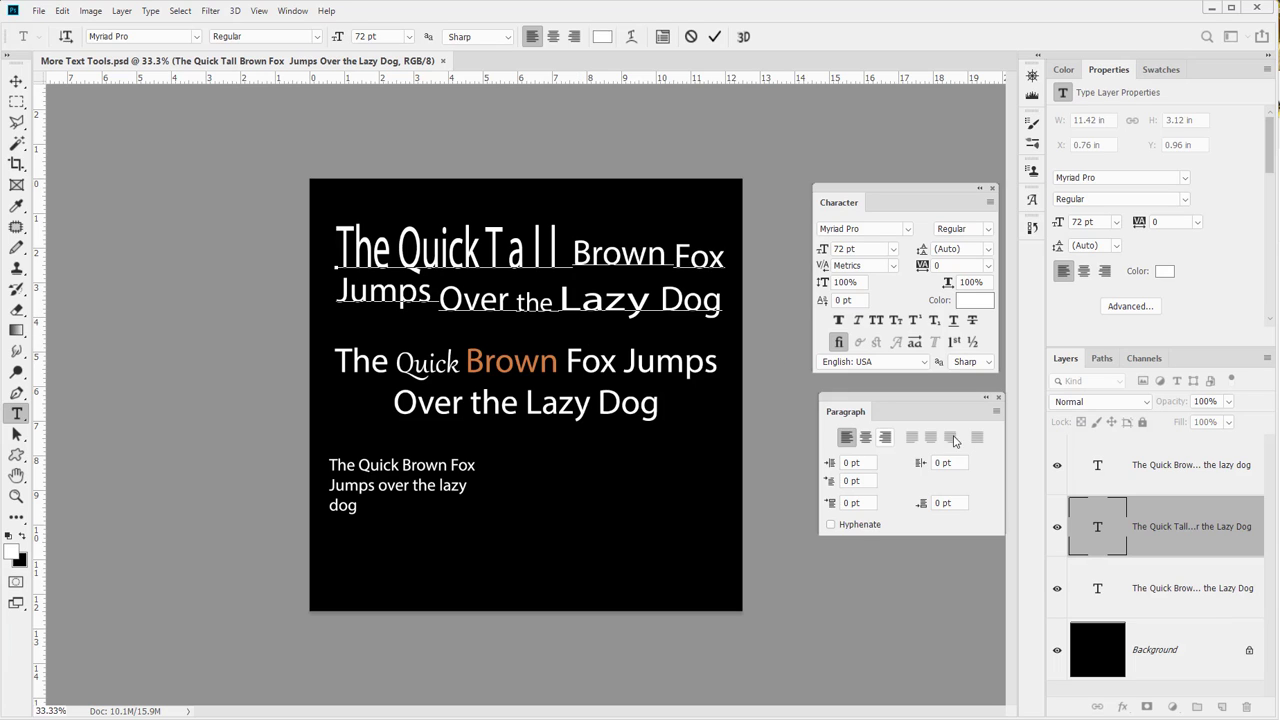
left_click(16, 80)
left_click_drag(460, 305, 455, 305)
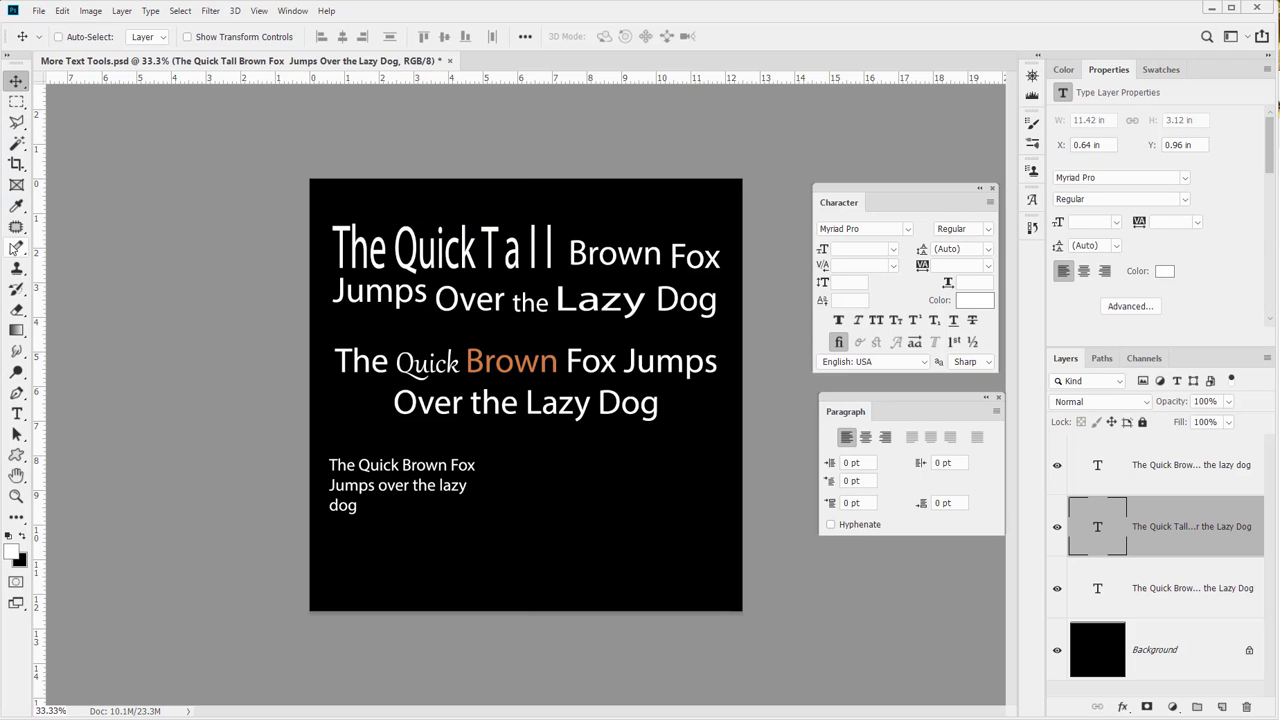
- Set the kerning between "Q" and "u" in the first text block's "Quick" to -720
left_click(17, 413)
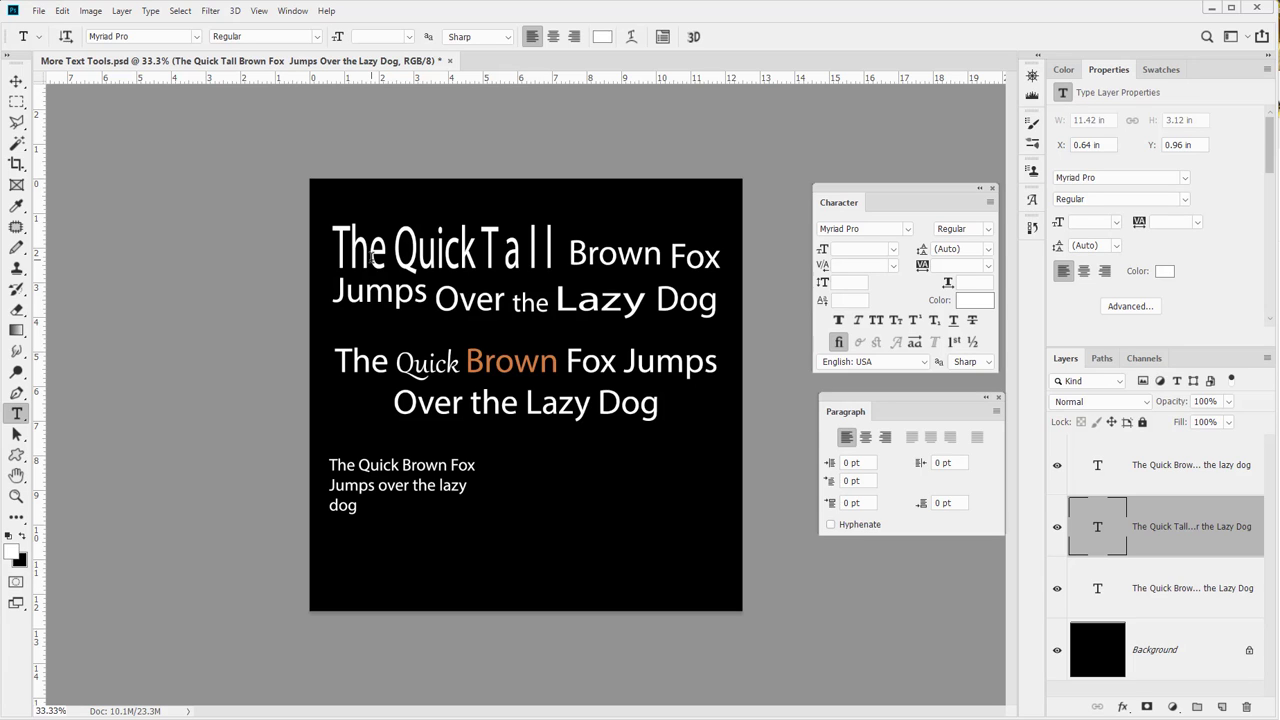
left_click(416, 250)
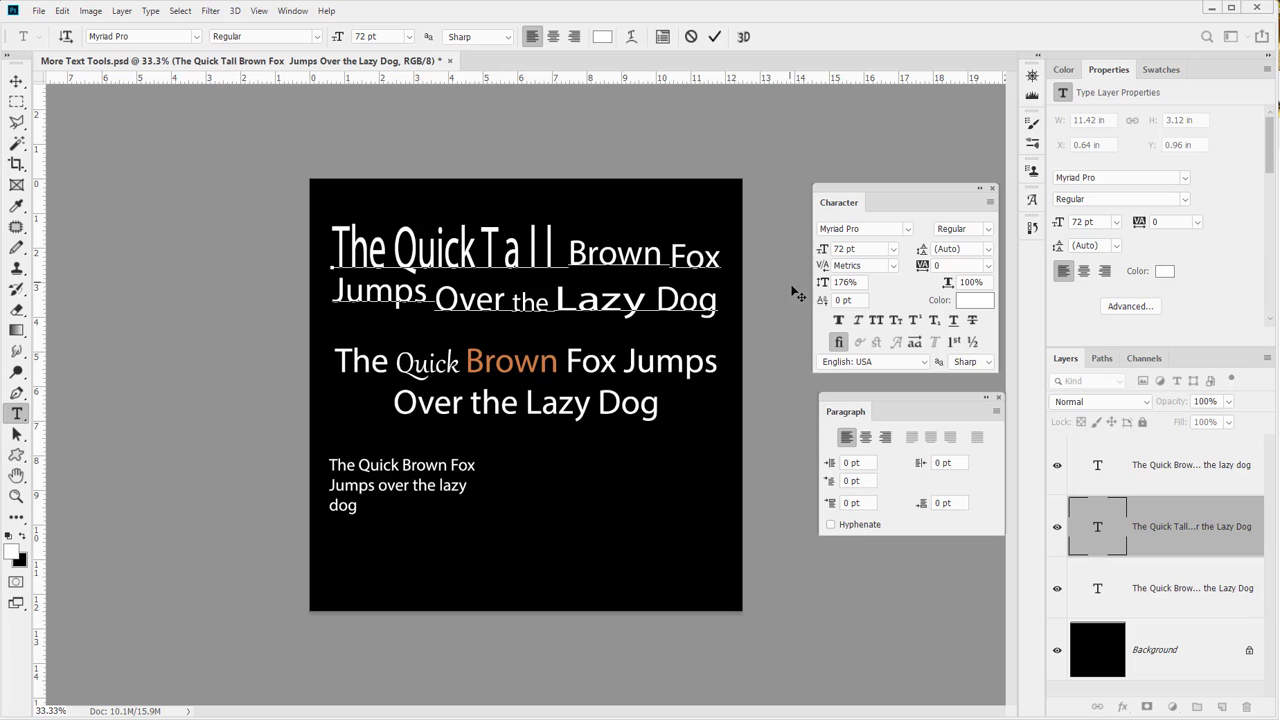
left_click_drag(826, 268, 808, 268)
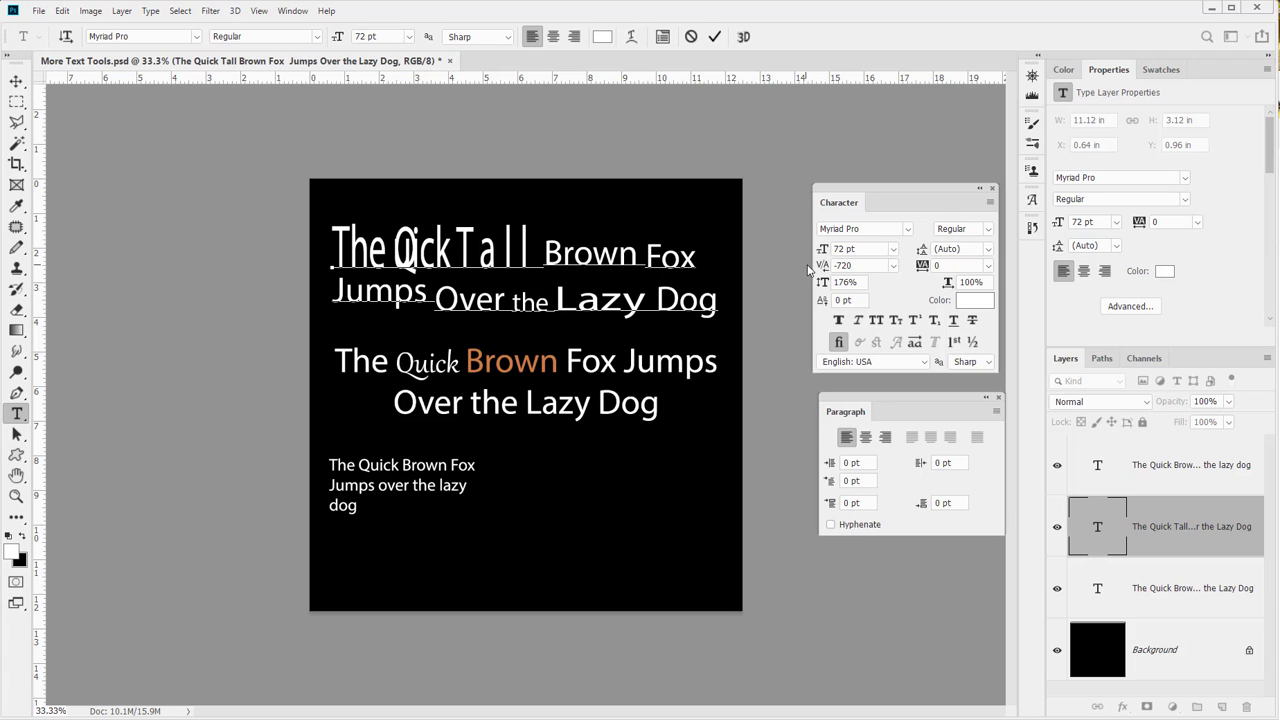
key("ctrl+Return")
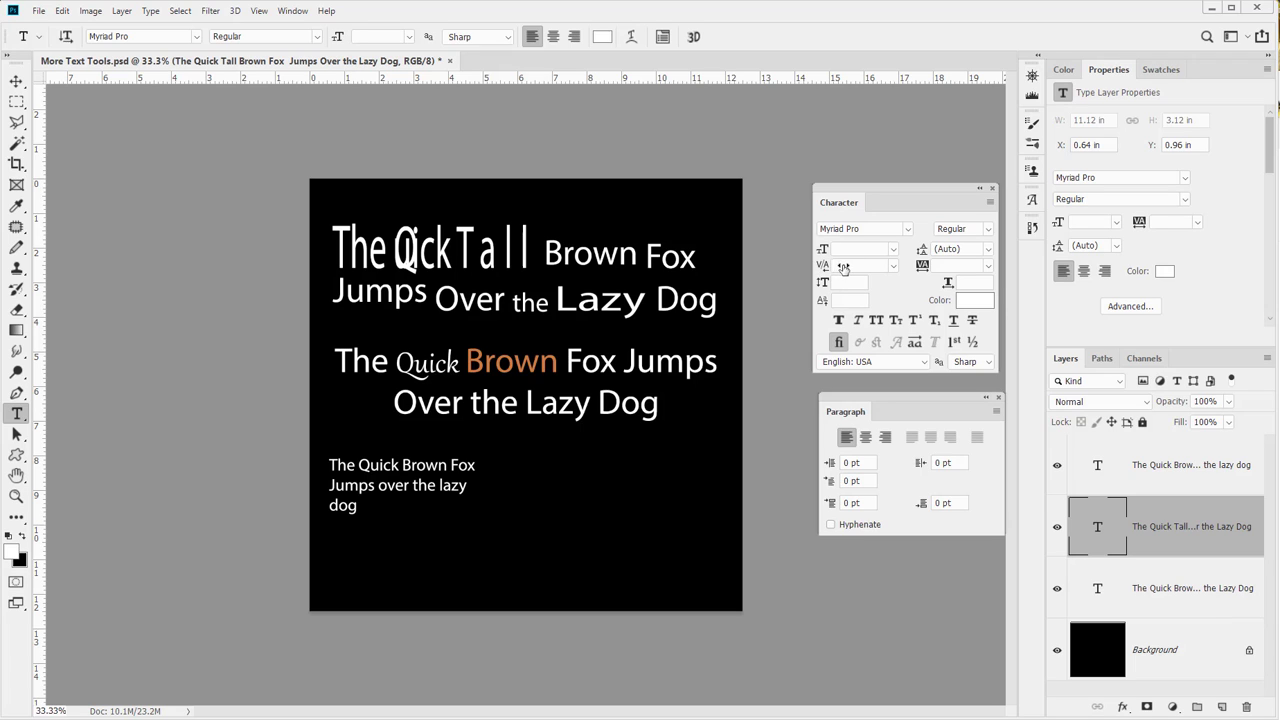
- Set the kerning between "u" and "i" in the first text block's "Quick" to 360
left_click(405, 246)
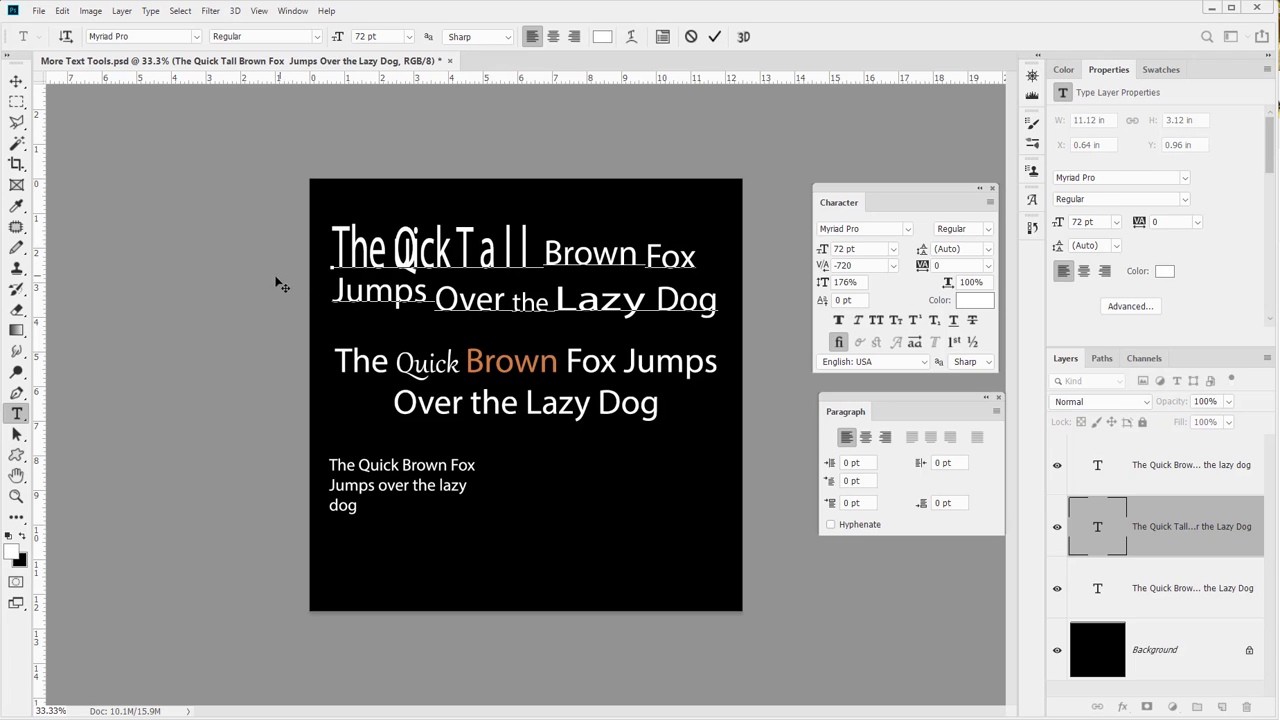
key("Right")
mouse_move(825, 268)
left_mouse_down()
mouse_move(803, 266)
mouse_move(872, 278)
mouse_move(846, 278)
left_mouse_up()
double_click(835, 266)
type("360")
key("Return")
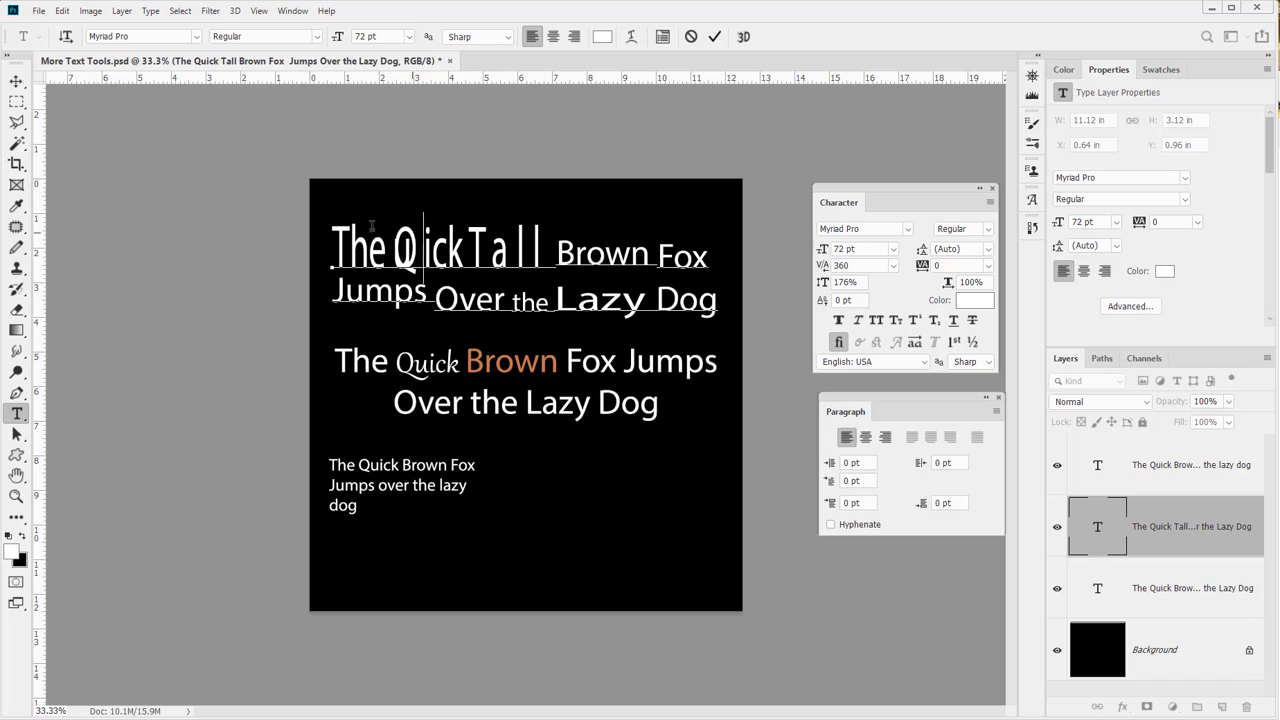
- Set the kerning between "Q" and "u" in the first text block's "Quick" to -10
key("Left")
mouse_move(823, 266)
left_mouse_down()
mouse_move(804, 270)
mouse_move(852, 268)
mouse_move(833, 268)
left_mouse_up()
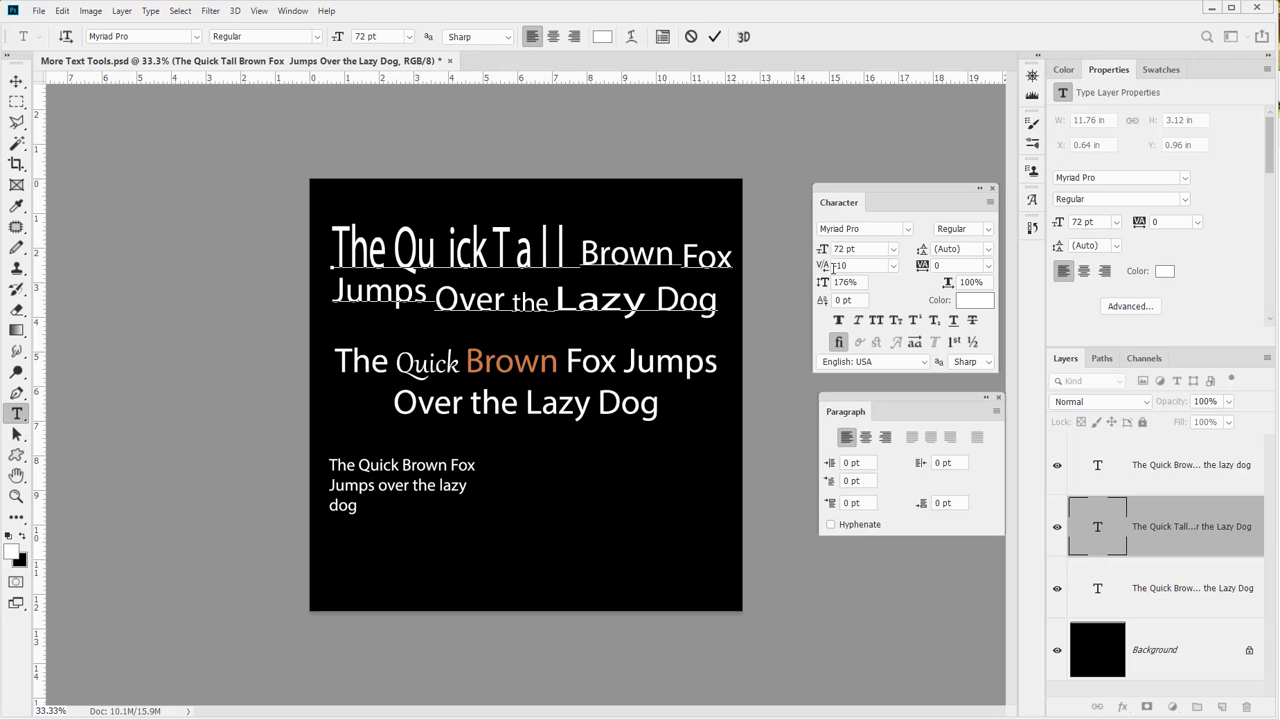
left_click(440, 253)
- Leave text editing and select the small paragraph text layer below the two larger text blocks with the Move tool
left_click(16, 81)
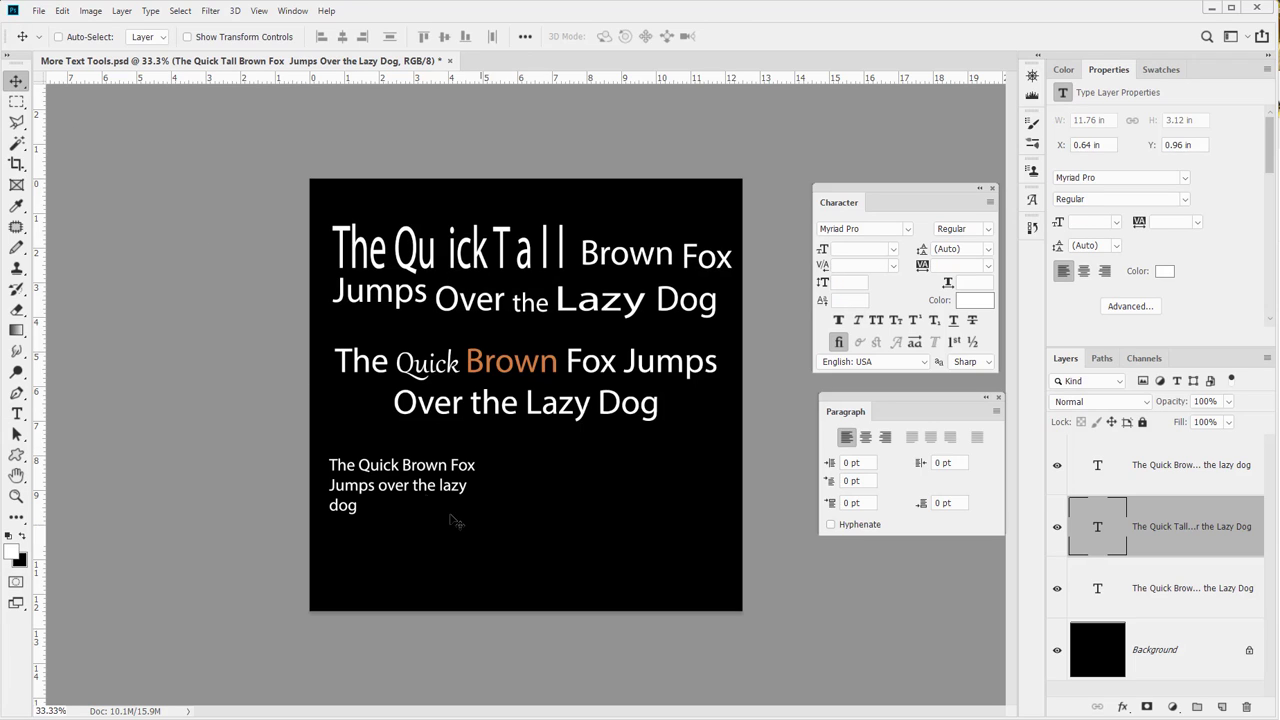
left_click_drag(407, 488, 400, 488)
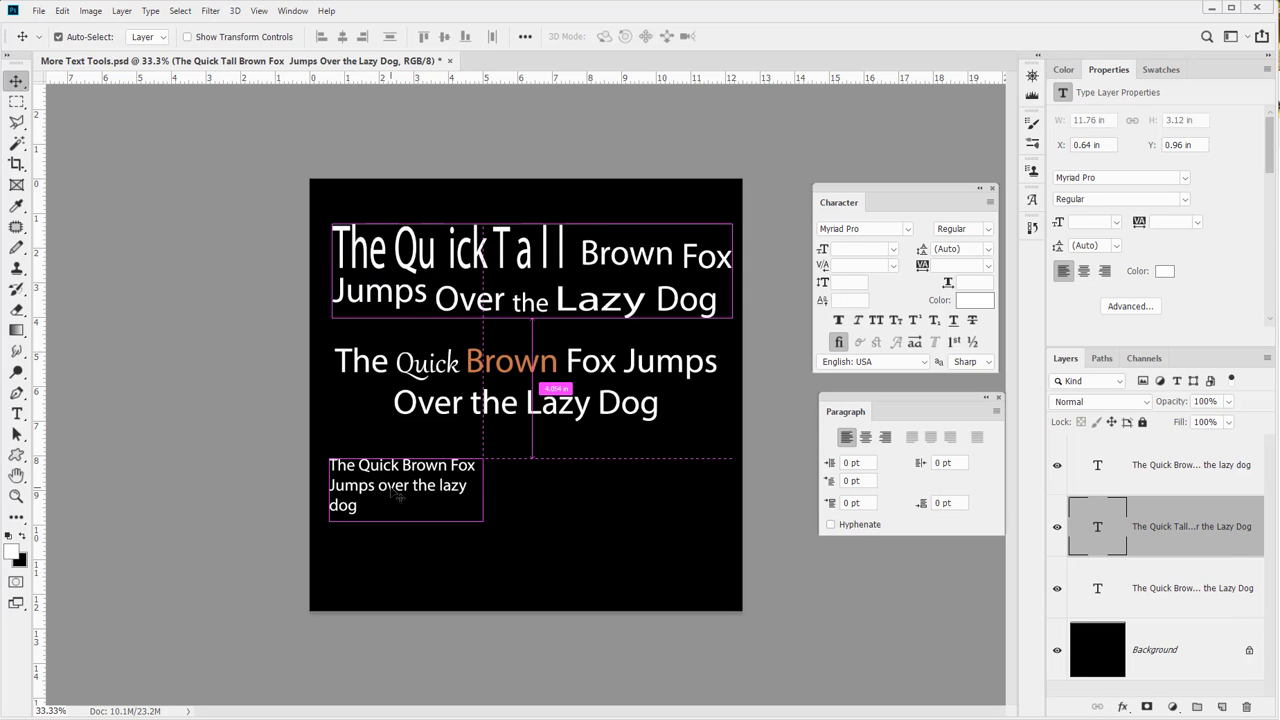
left_click(392, 490, "ctrl")
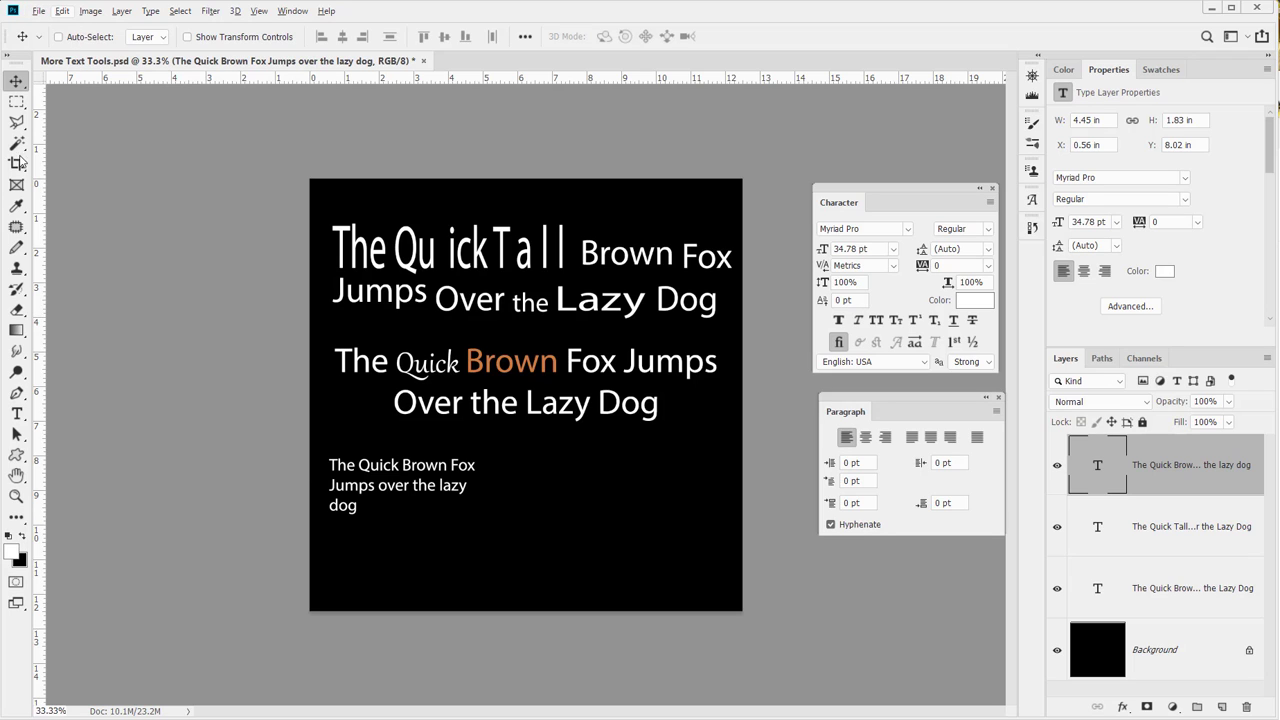
- Duplicate the small paragraph text layer, placing the copy beside the original at about X 6.01 in
key("ctrl")
left_click_drag(361, 487, 552, 491)
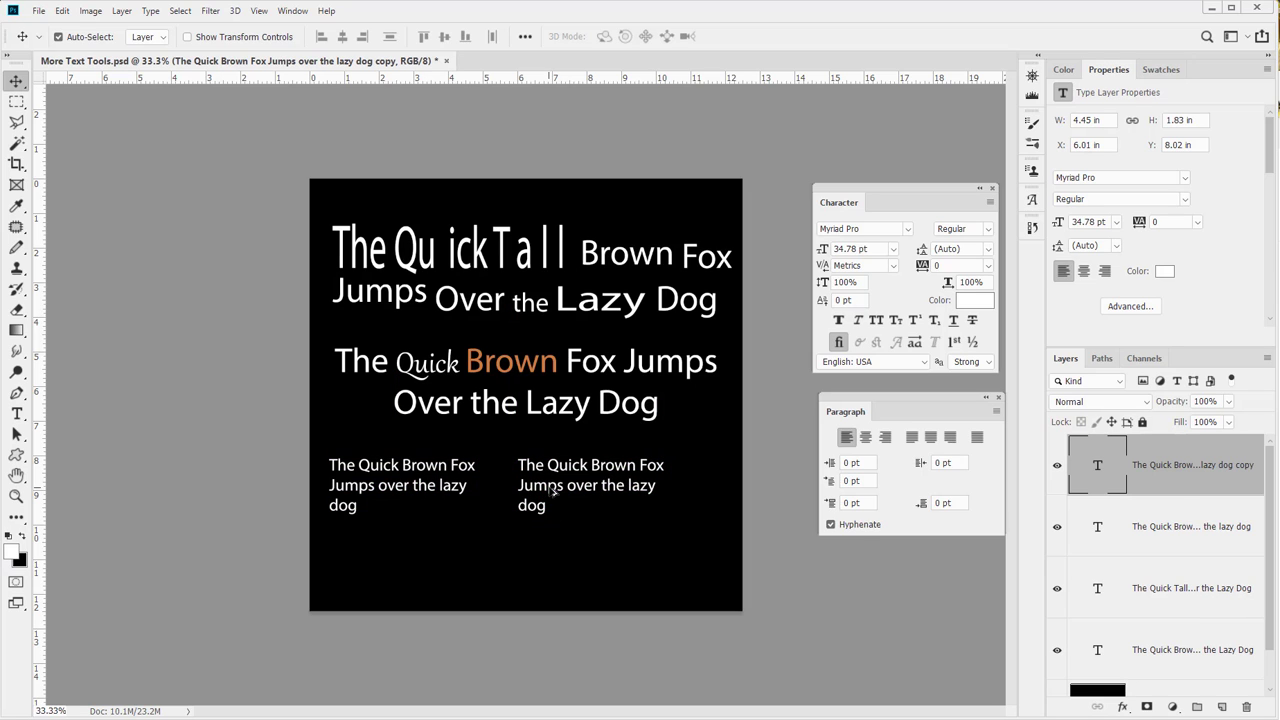
- Select all text in the copied paragraph and set its font to Microsoft Yi Baiti
double_click(1097, 465)
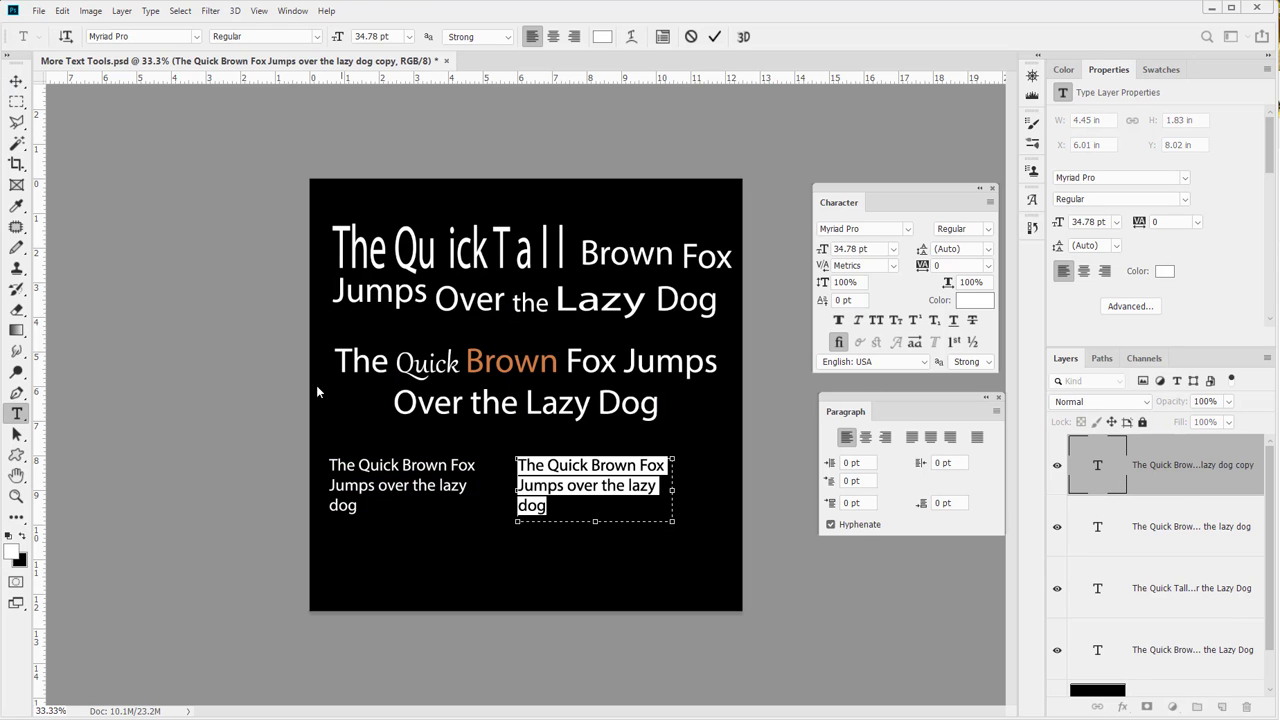
left_click(198, 37)
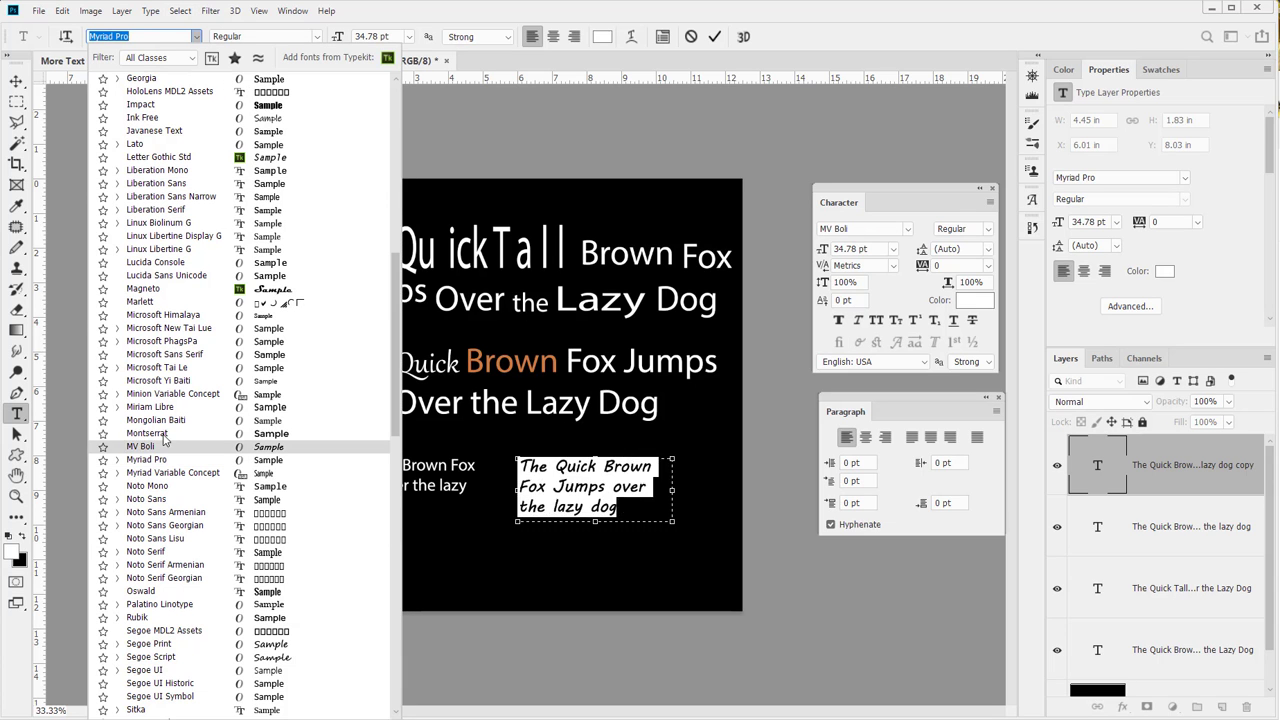
left_click(177, 386)
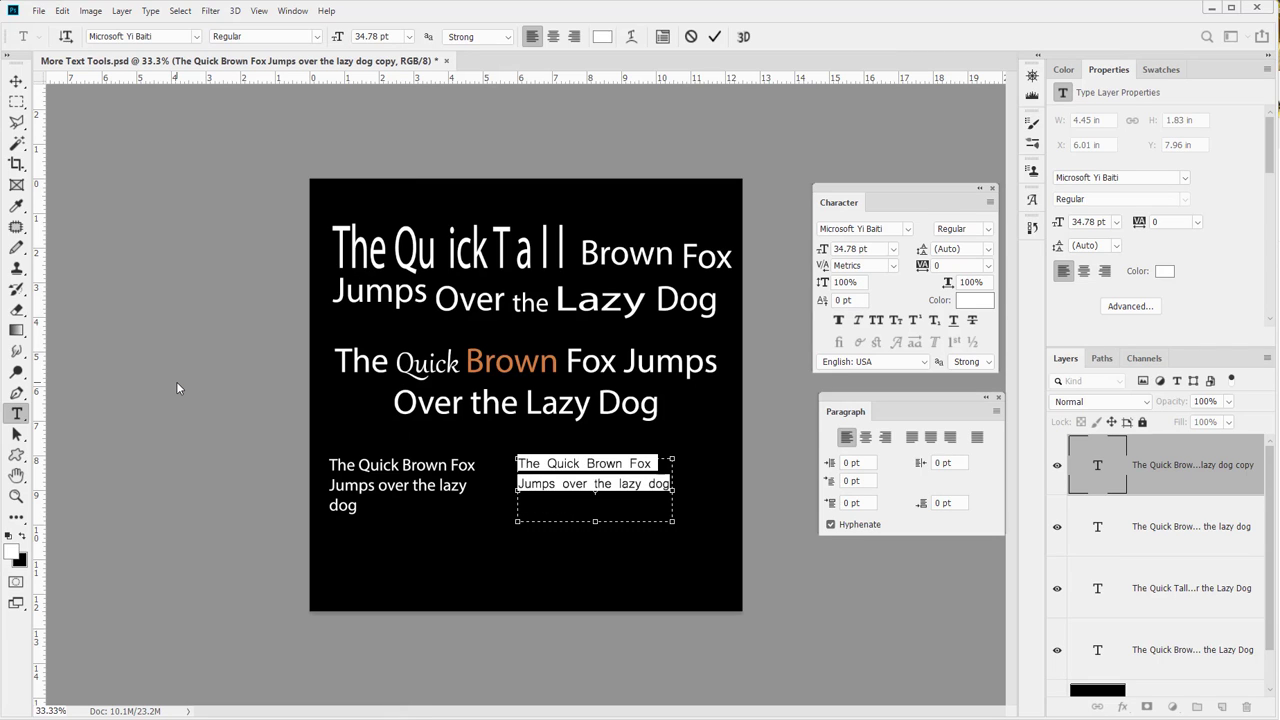
- Reselect all text in the copied paragraph and set its font to Gentium Basic
left_click(656, 494)
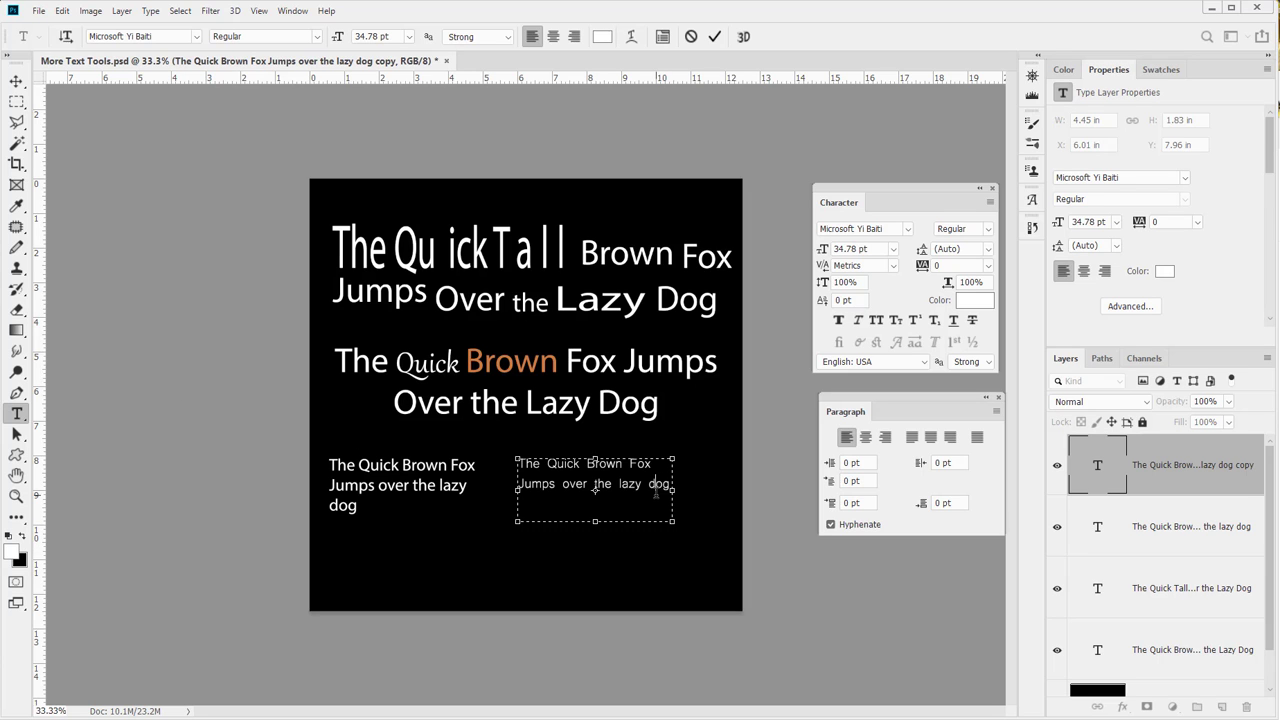
double_click(1096, 466)
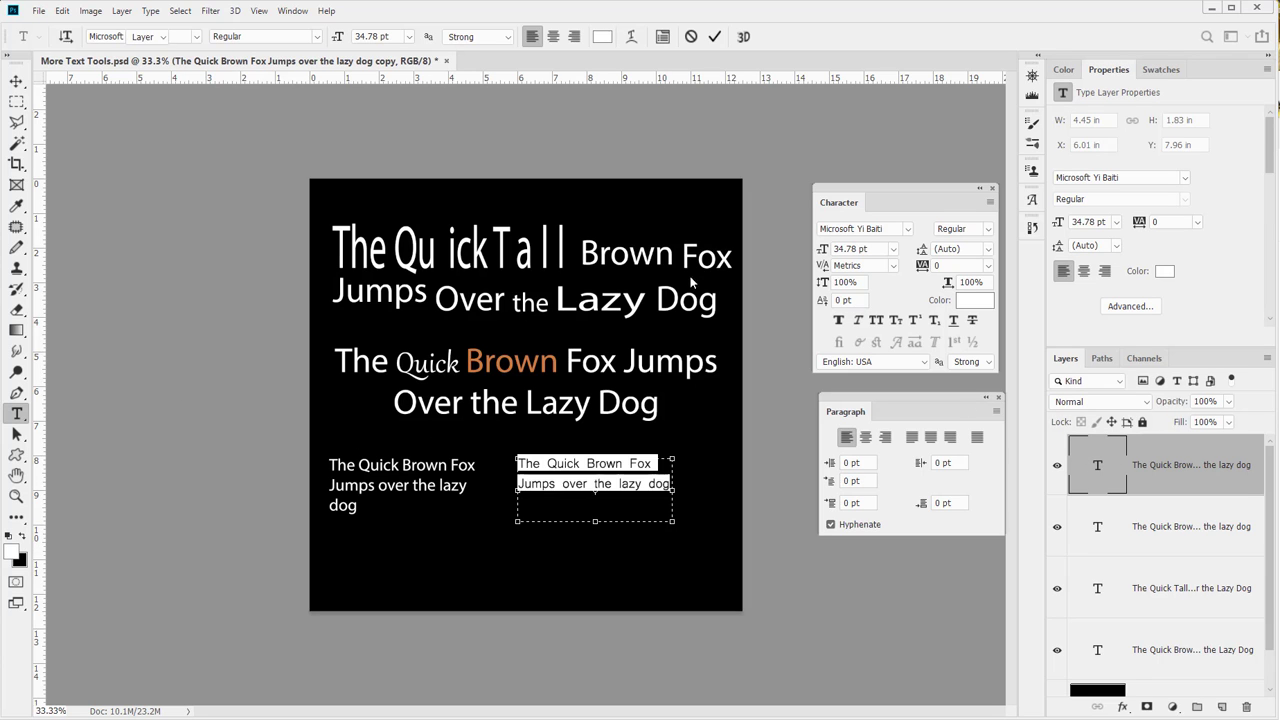
left_click(197, 37)
scroll(165, 450, "up", 15)
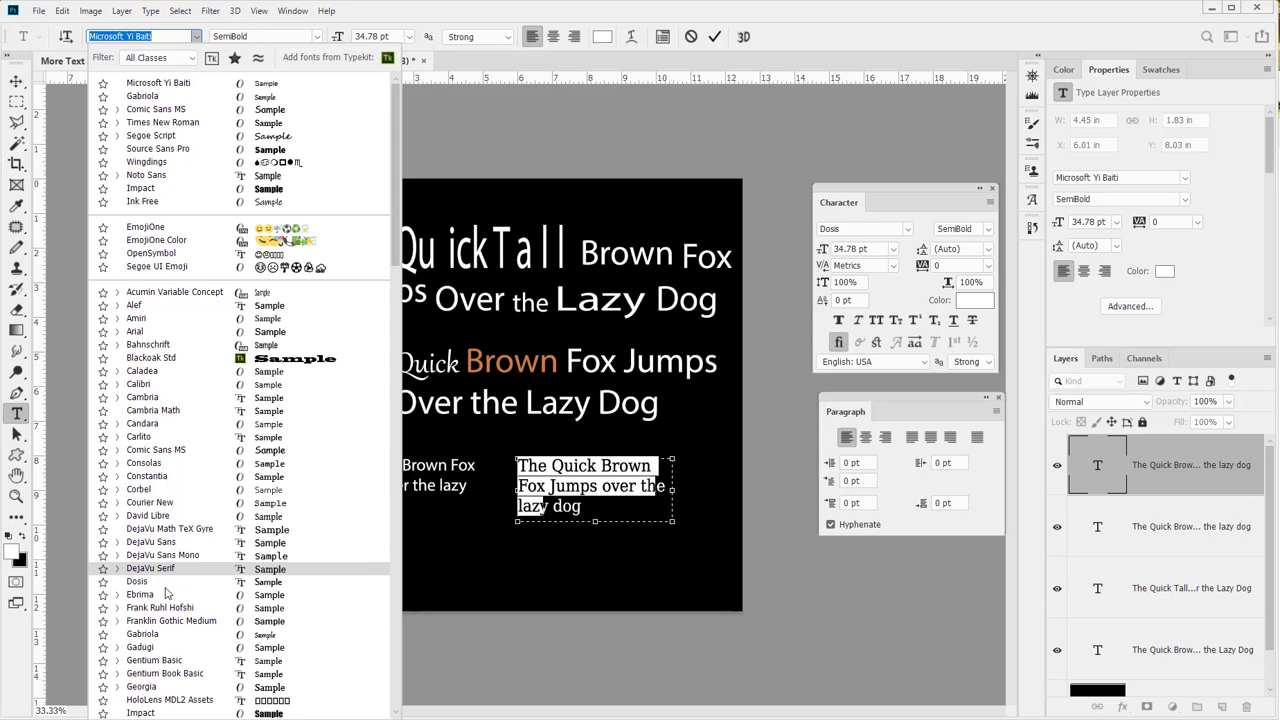
left_click(151, 664)
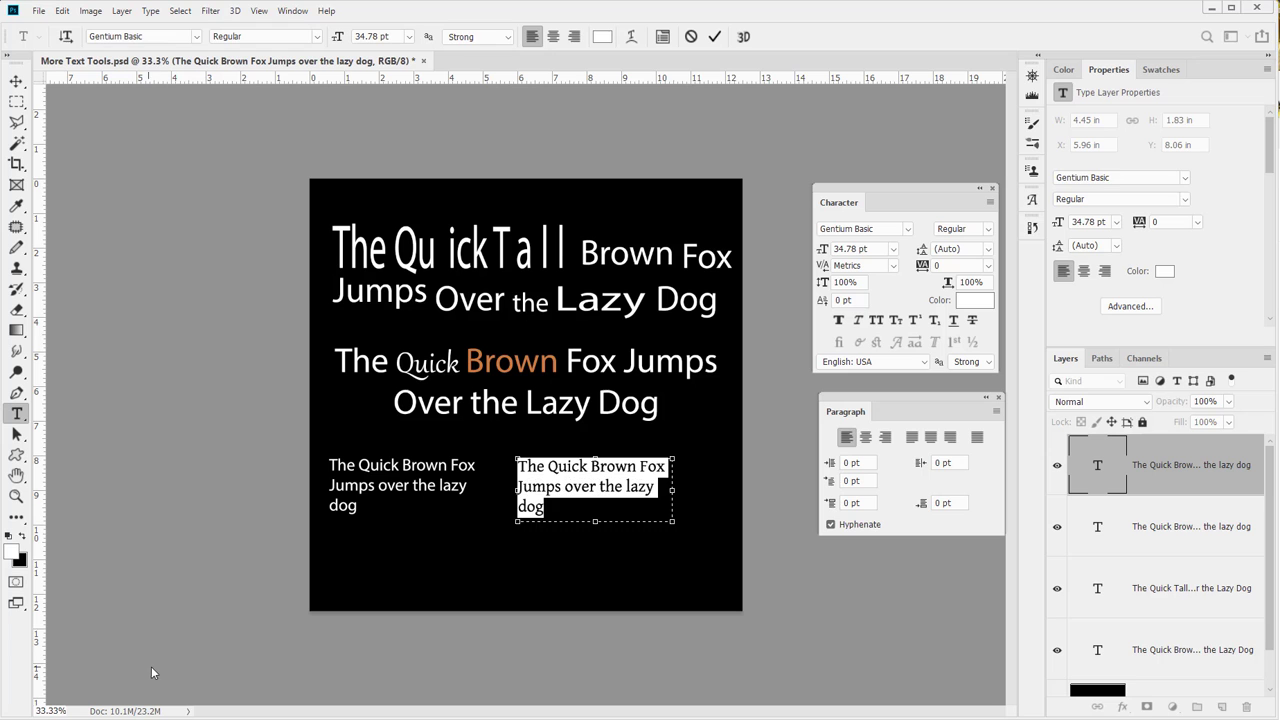
- Set the anti-aliasing of all text in the copied paragraph to Sharp
left_click(16, 495)
left_click_drag(523, 457, 352, 393)
key("t")
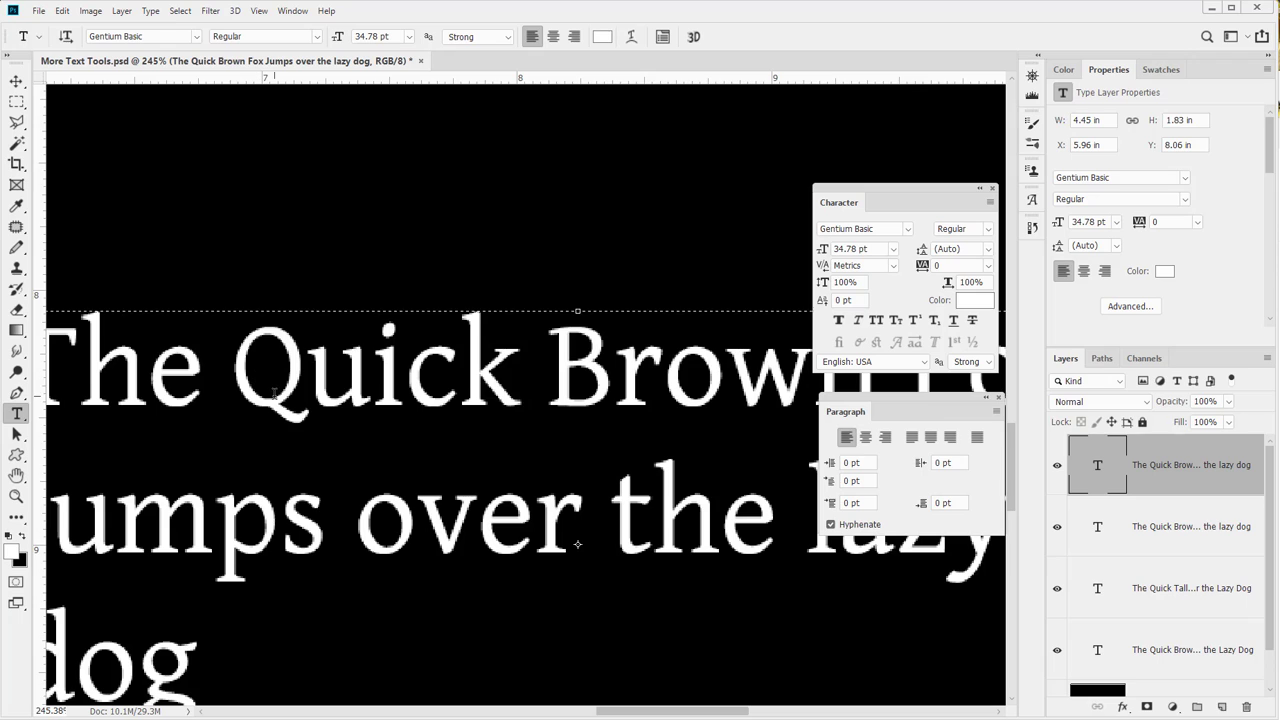
triple_click(273, 393)
key("ctrl+a")
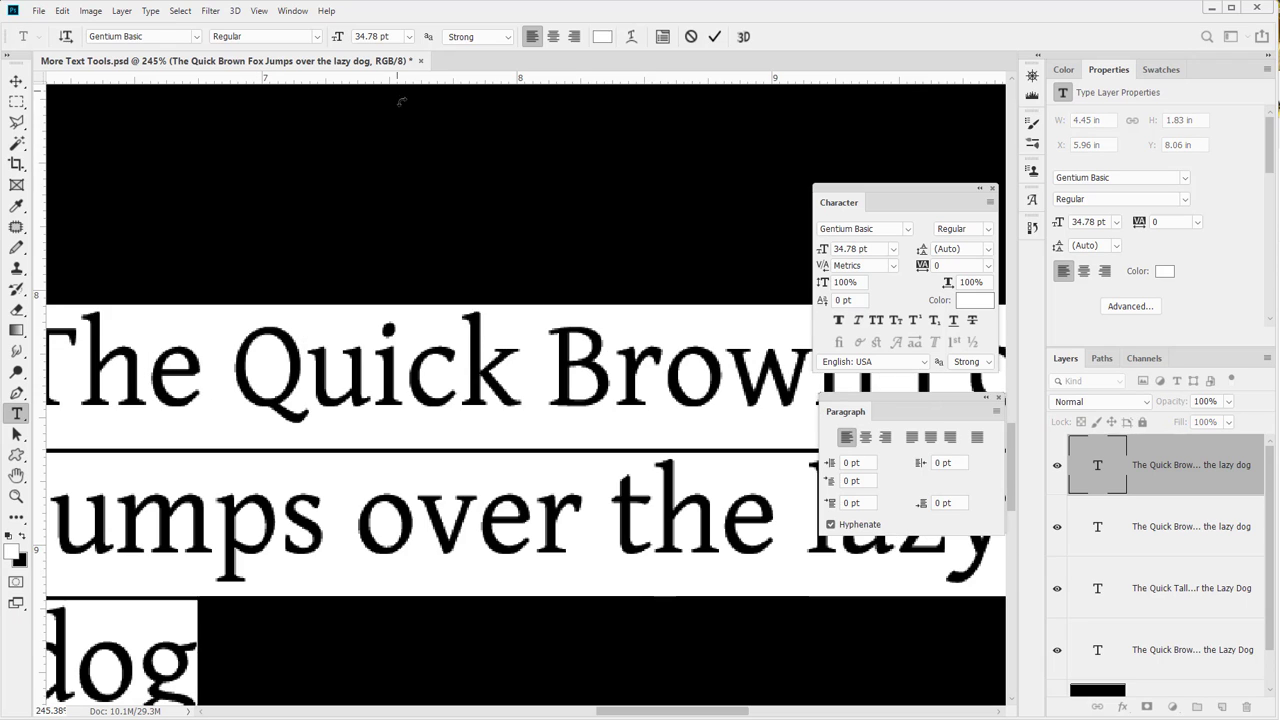
left_click(509, 38)
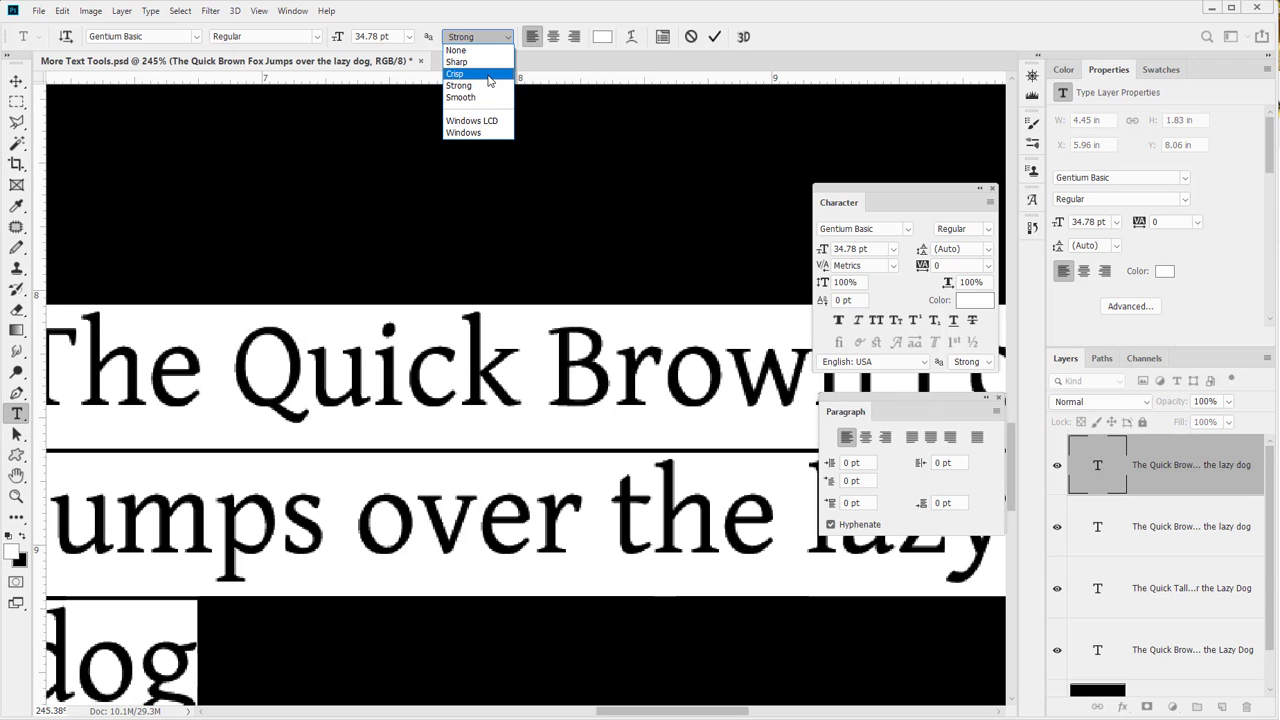
left_click(460, 62)
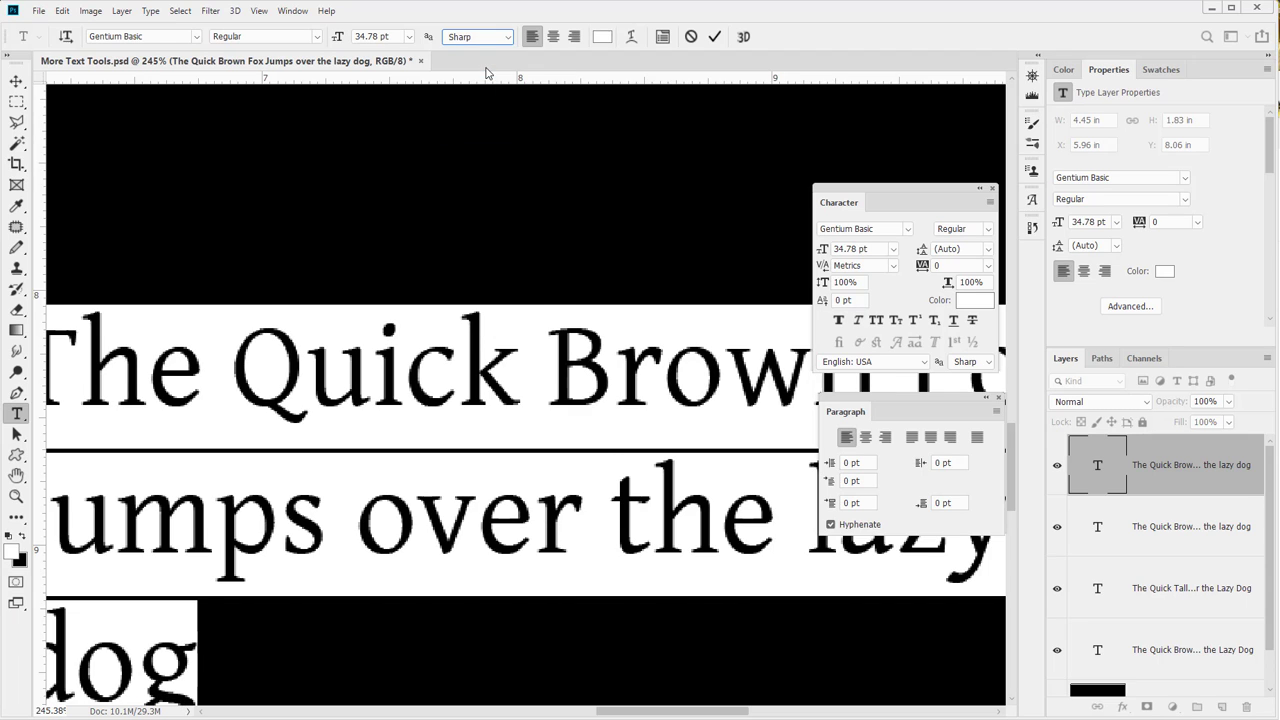
- Adjust the kerning between "Q" and "u" in the copied paragraph's "Quick"
left_click(355, 468)
left_click(310, 361)
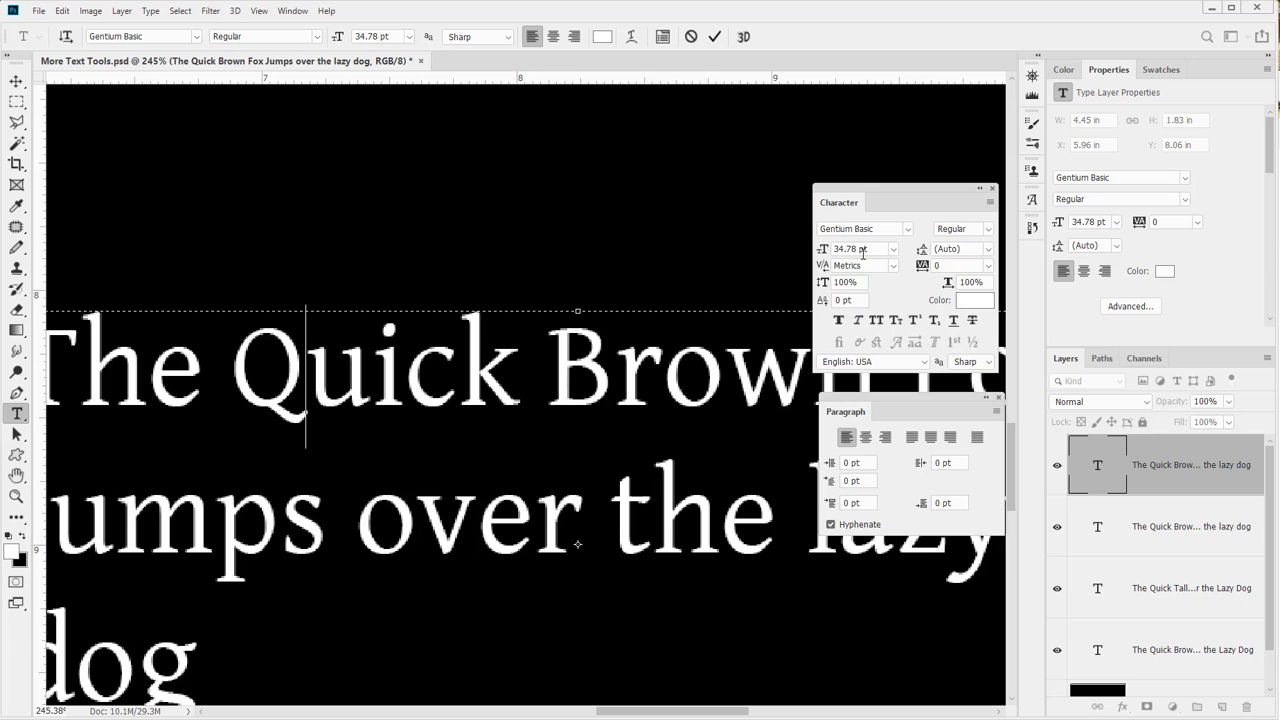
left_click_drag(830, 266, 812, 270)
- Kern the copied paragraph's "Brown": -50 between "r" and "o", and -70 between "o" and "w"
left_click(654, 398)
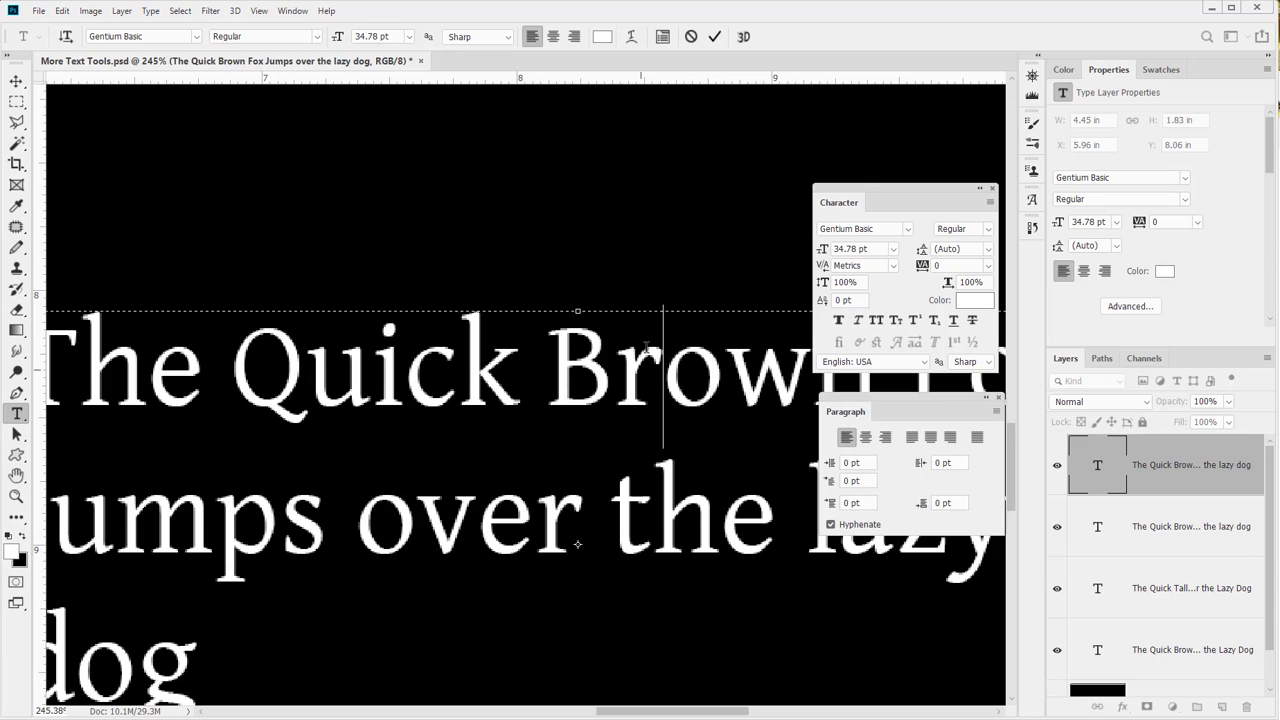
left_click_drag(822, 266, 821, 266)
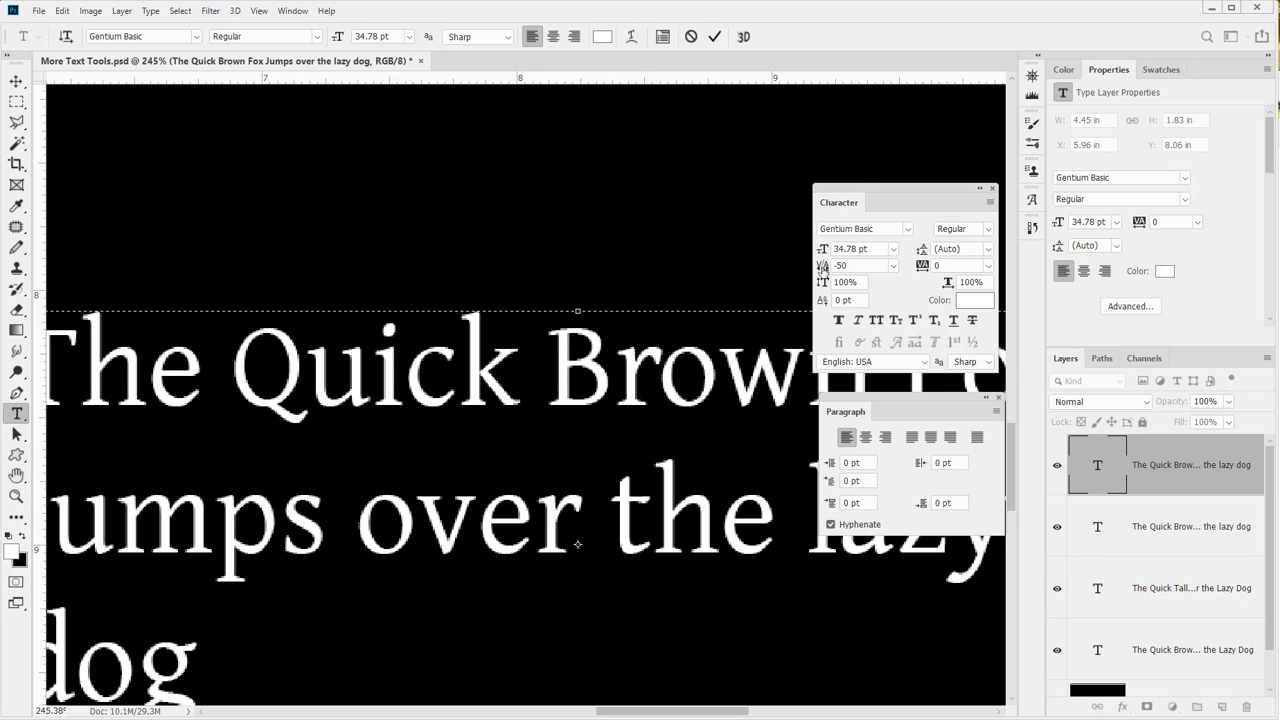
left_click(721, 390)
left_click_drag(822, 268, 819, 267)
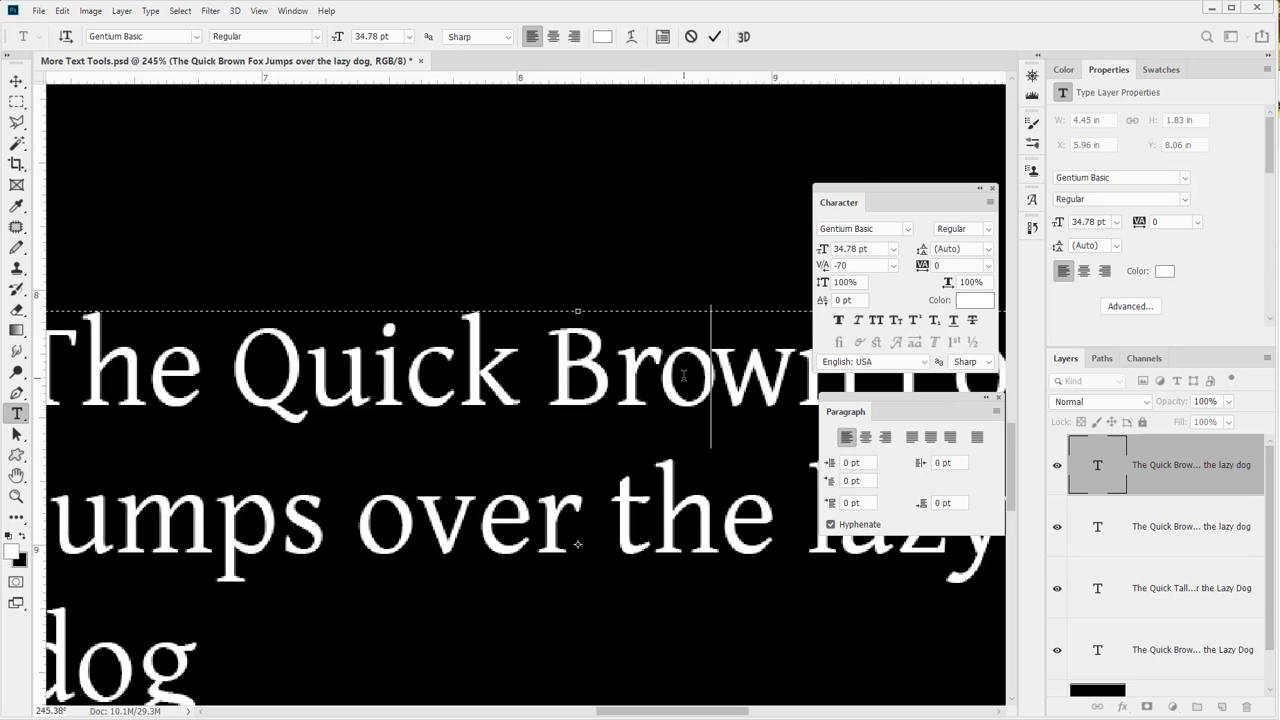
left_click(16, 81)
left_click_drag(557, 411, 510, 396)
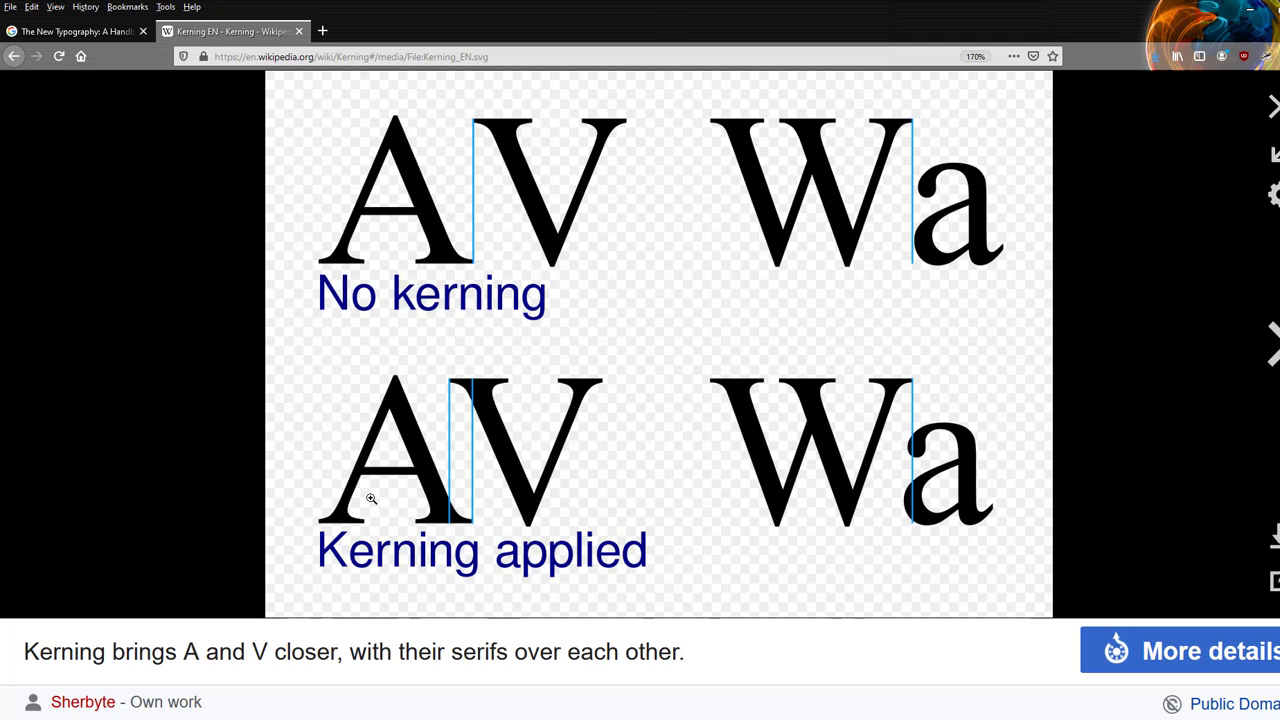
- In the web browser, search for "Patato stamps" in a new page
left_click(324, 31)
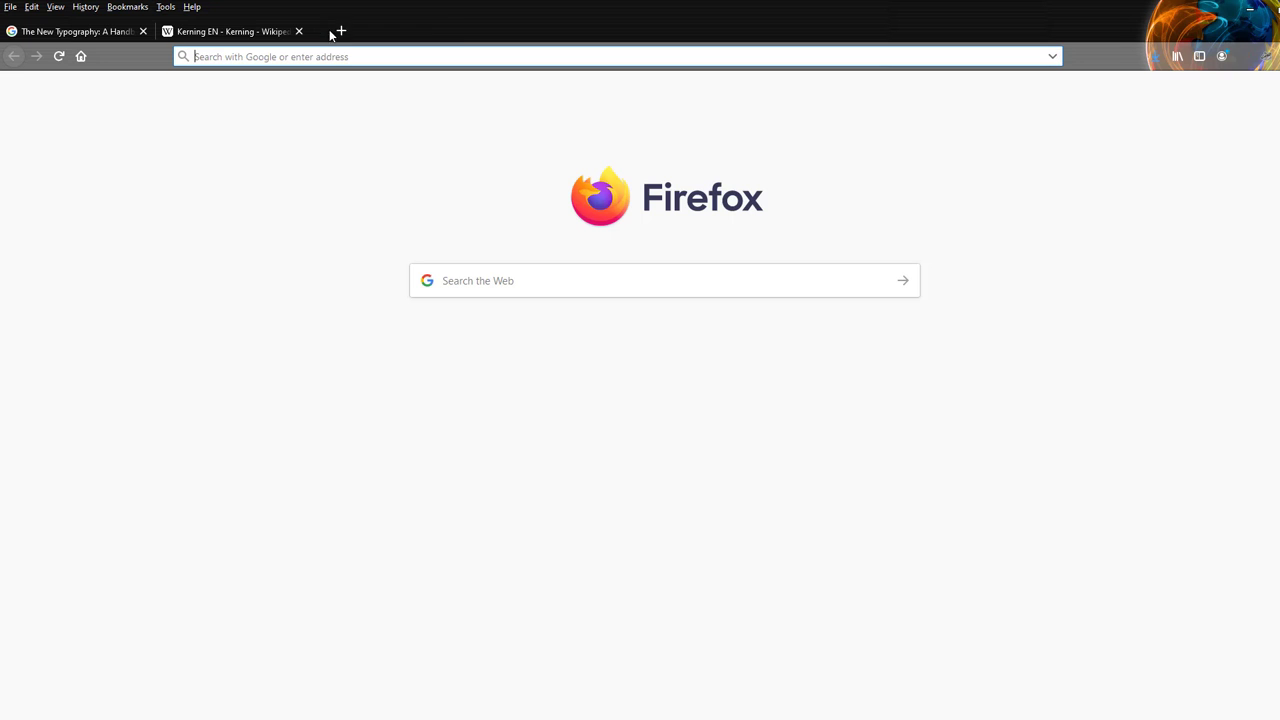
type("Pat")
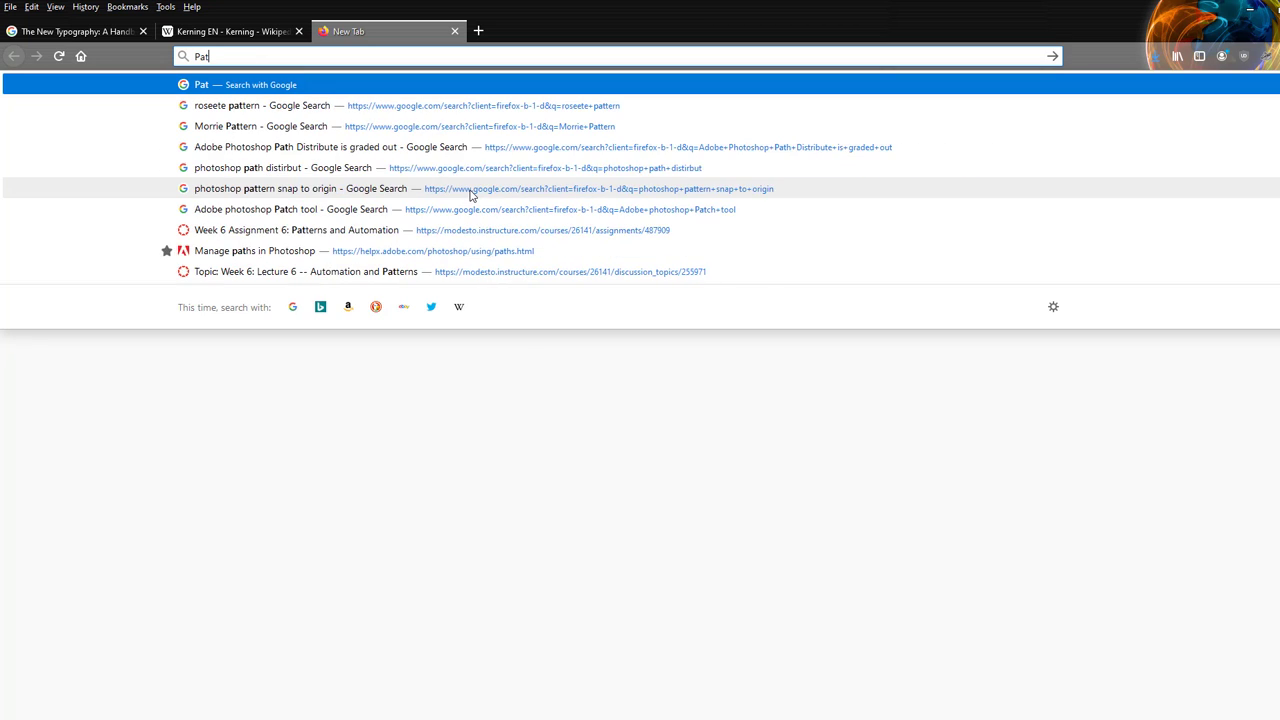
type("ato stamps")
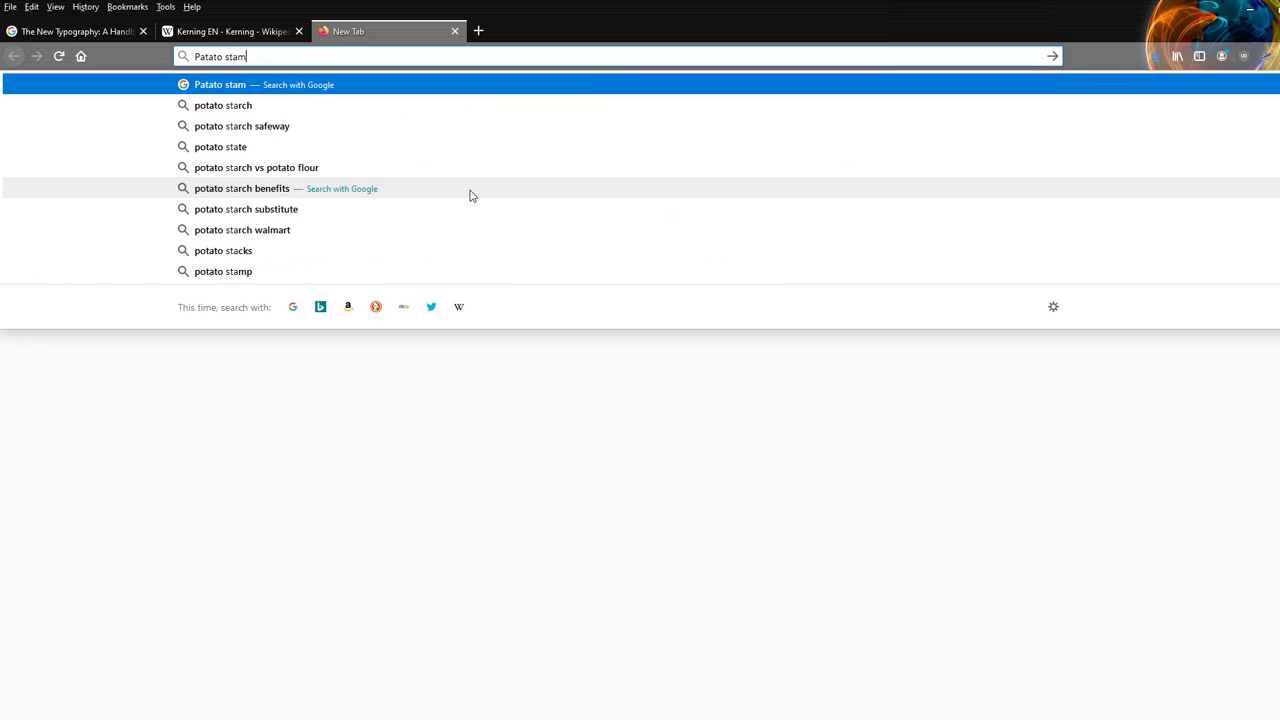
key("Return")
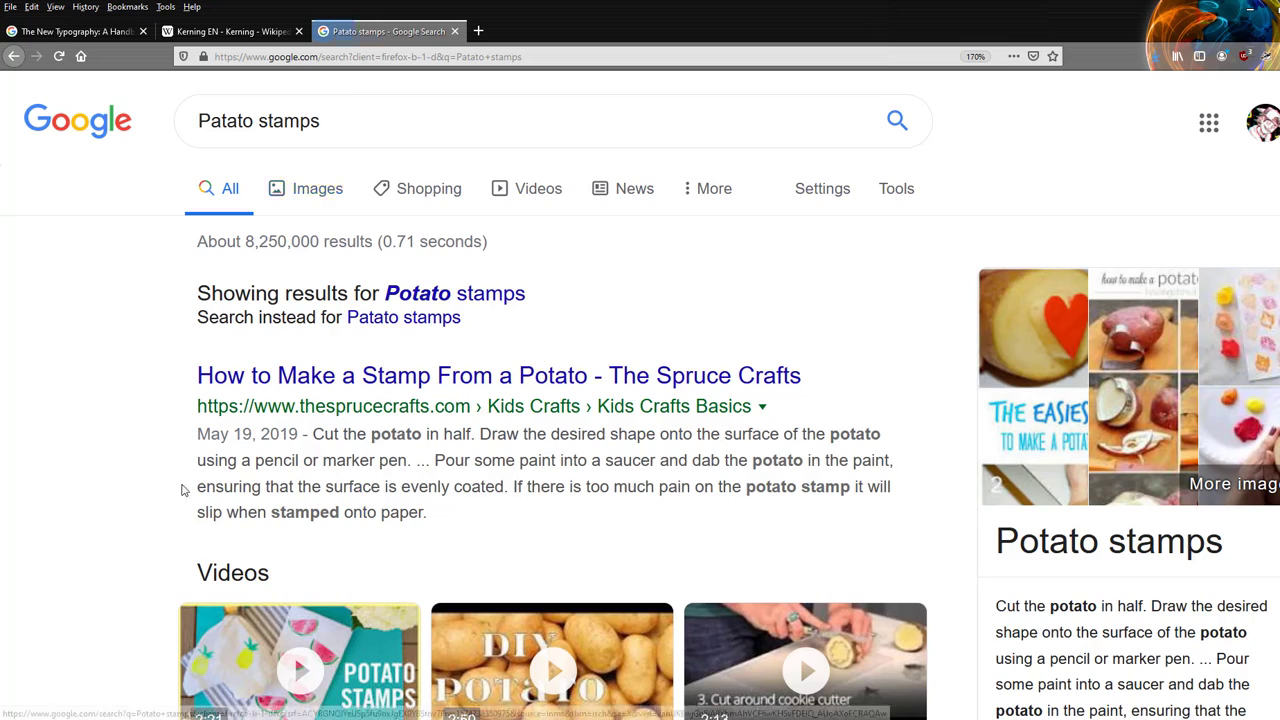
- Examine the image results for examples of carved potato stamps, and close the search page
scroll(175, 500, "down", 2)
left_click(1092, 197)
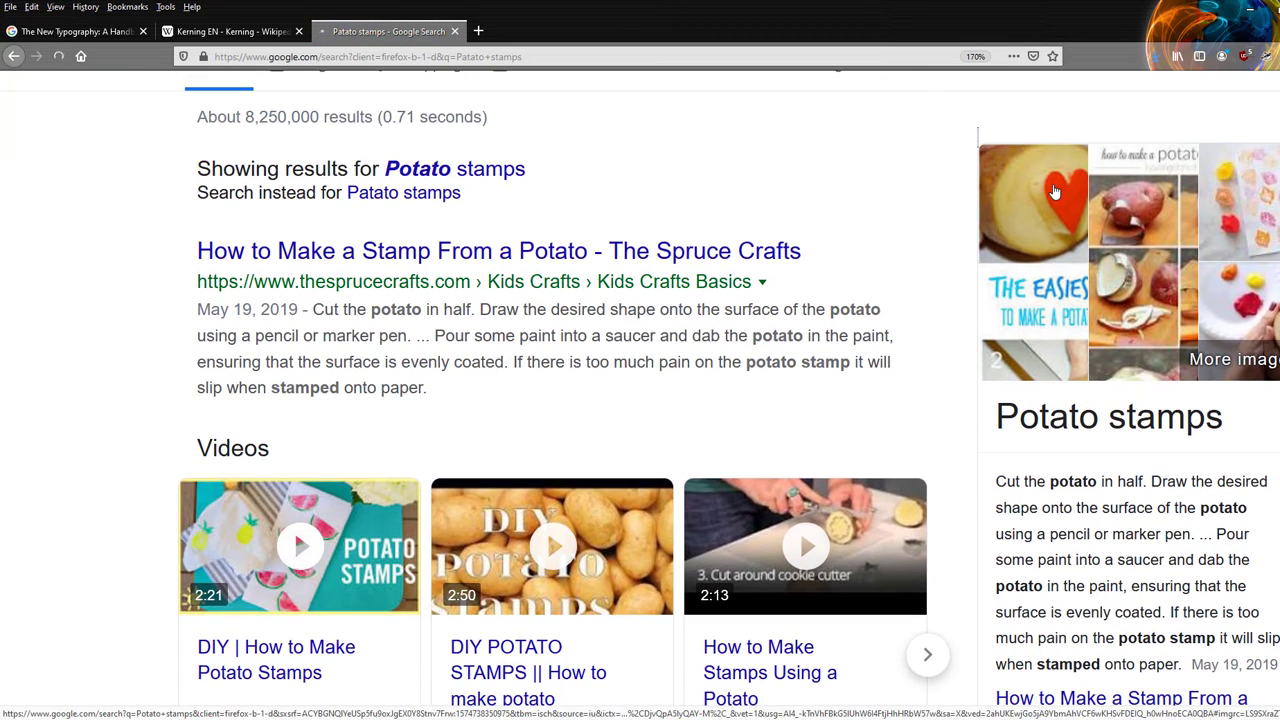
left_click(120, 400)
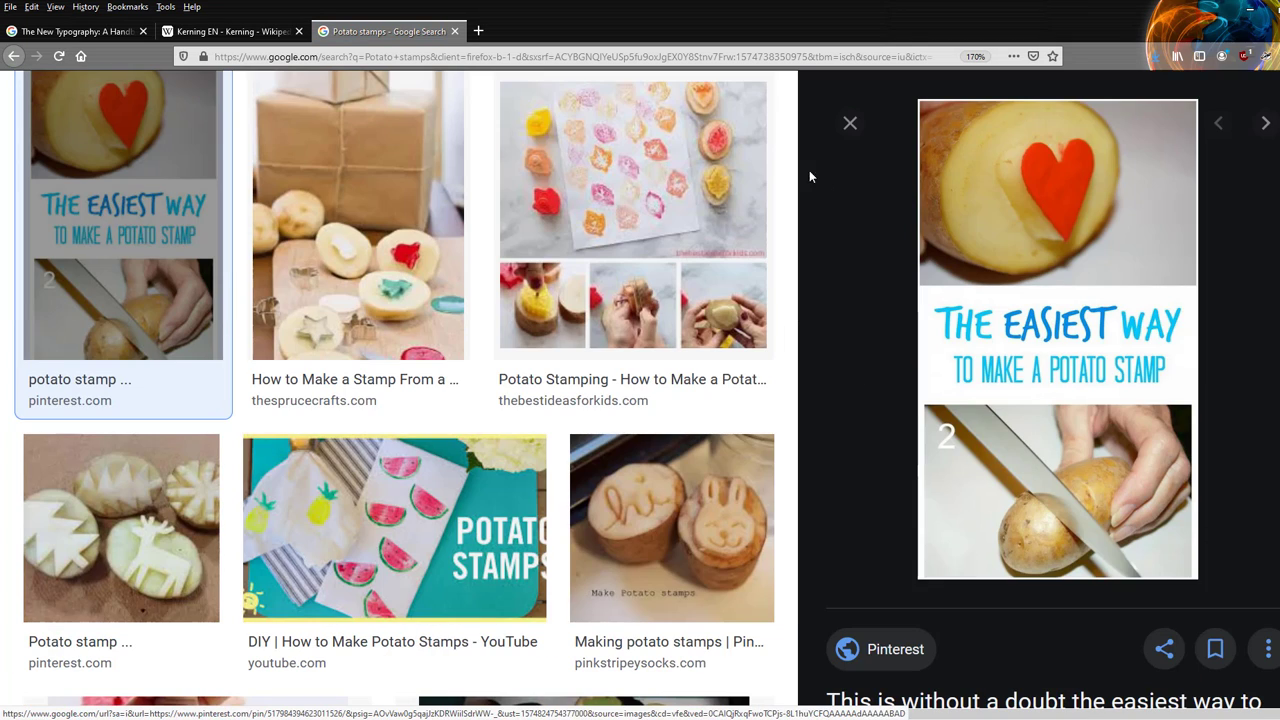
middle_click(362, 33)
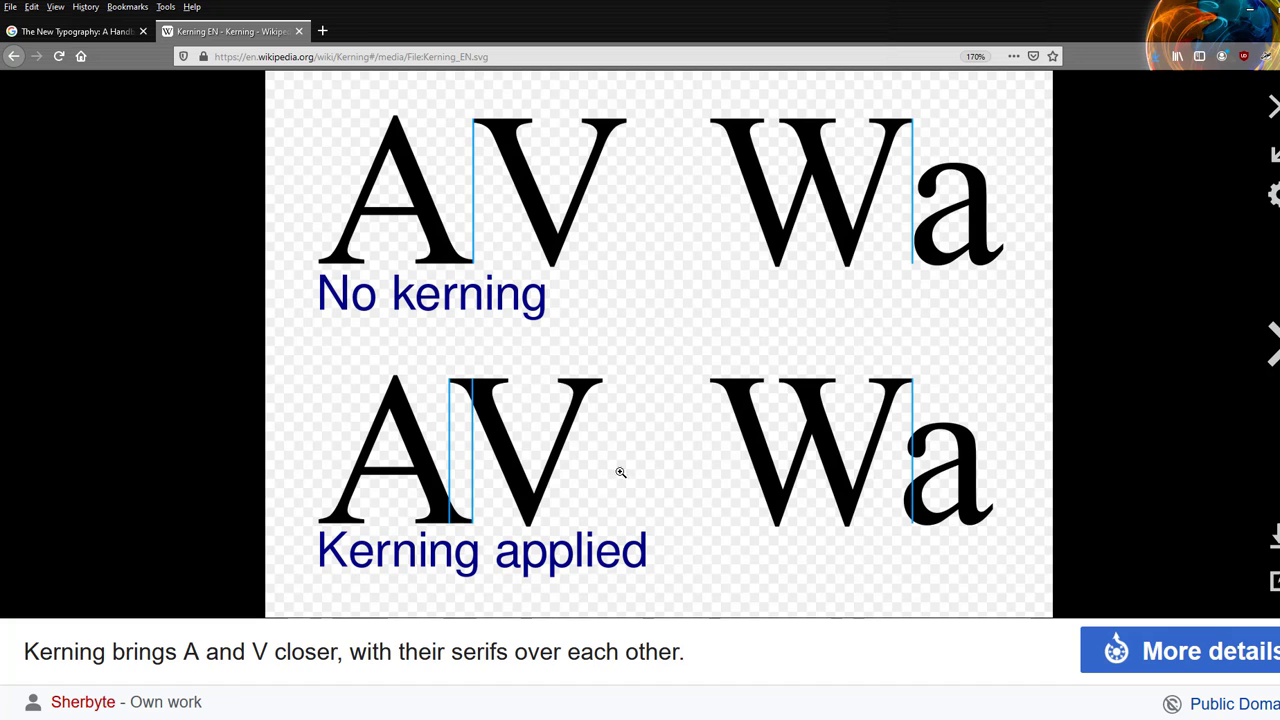
- Switch back to Photoshop and tighten the kerning between "F" and "o" in the copied paragraph's "Fox"
left_click(517, 714)
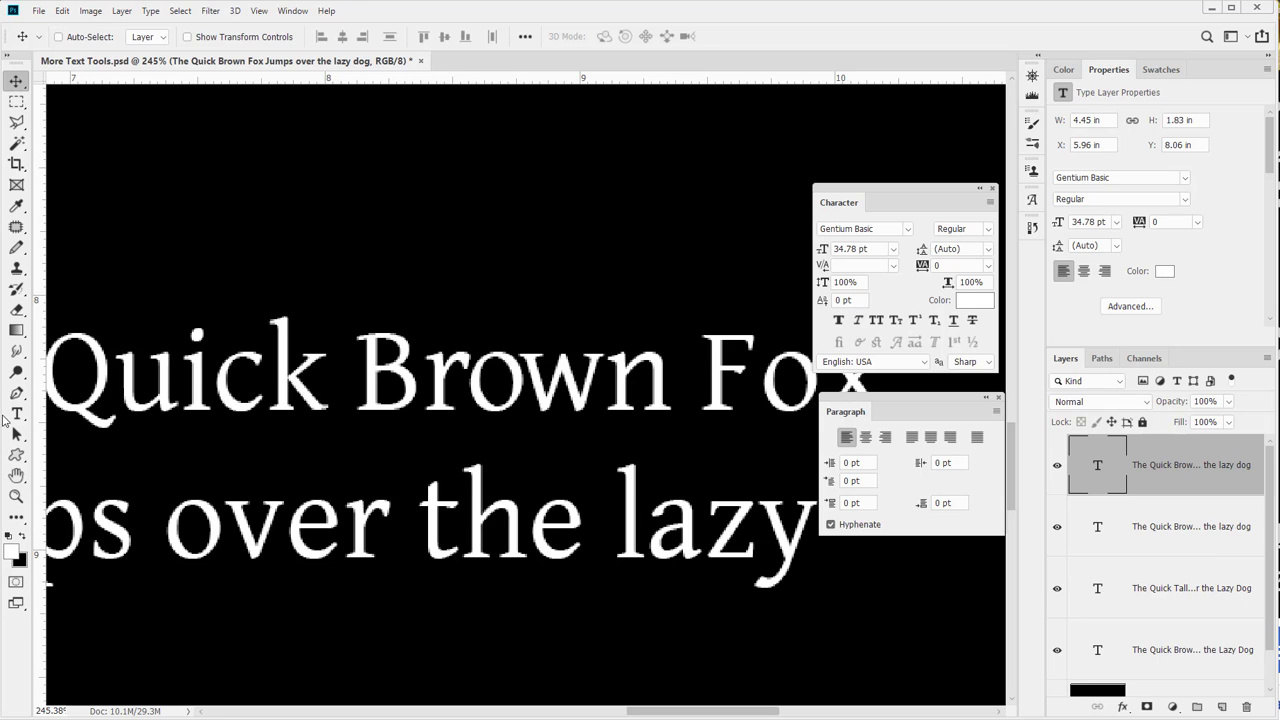
left_click(16, 413)
left_click(473, 380)
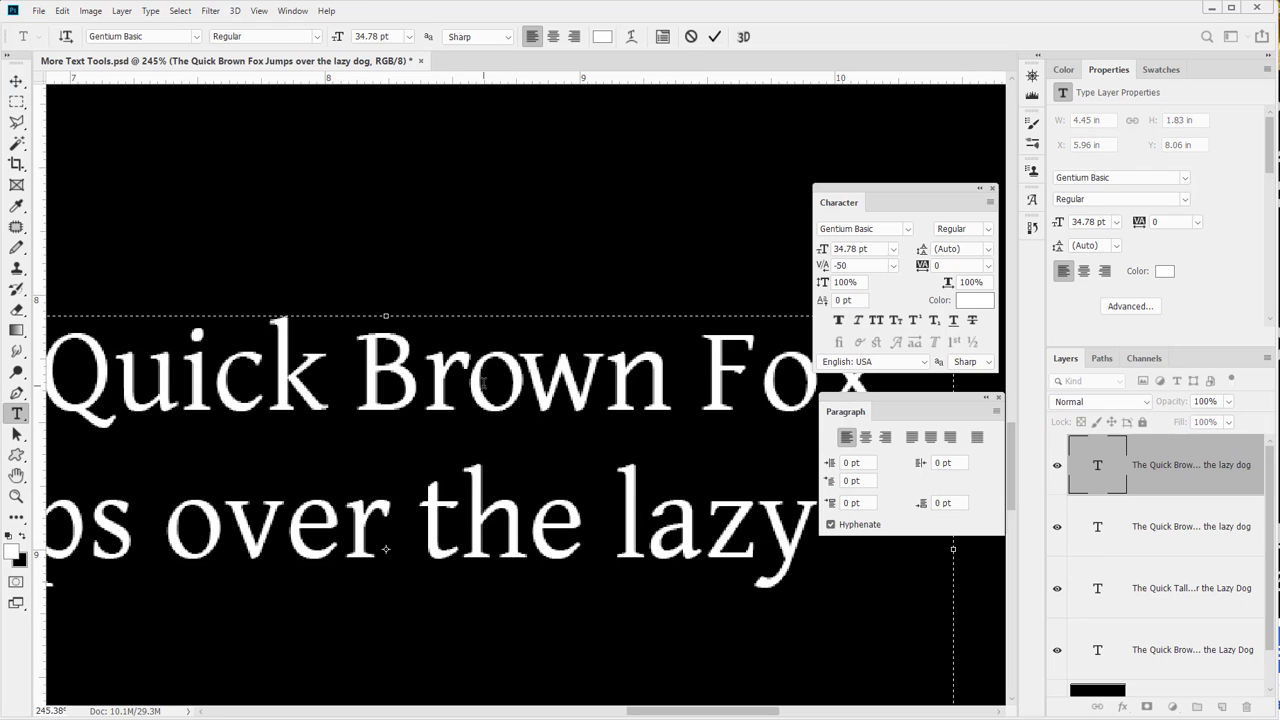
left_click(542, 338)
left_click(691, 366)
left_click(750, 398)
left_click_drag(822, 268, 817, 268)
- Set the kerning between "o" and "x" in the copied paragraph's "Fox" to -40 and leave text editing
left_click(16, 475)
left_click_drag(781, 412, 578, 428)
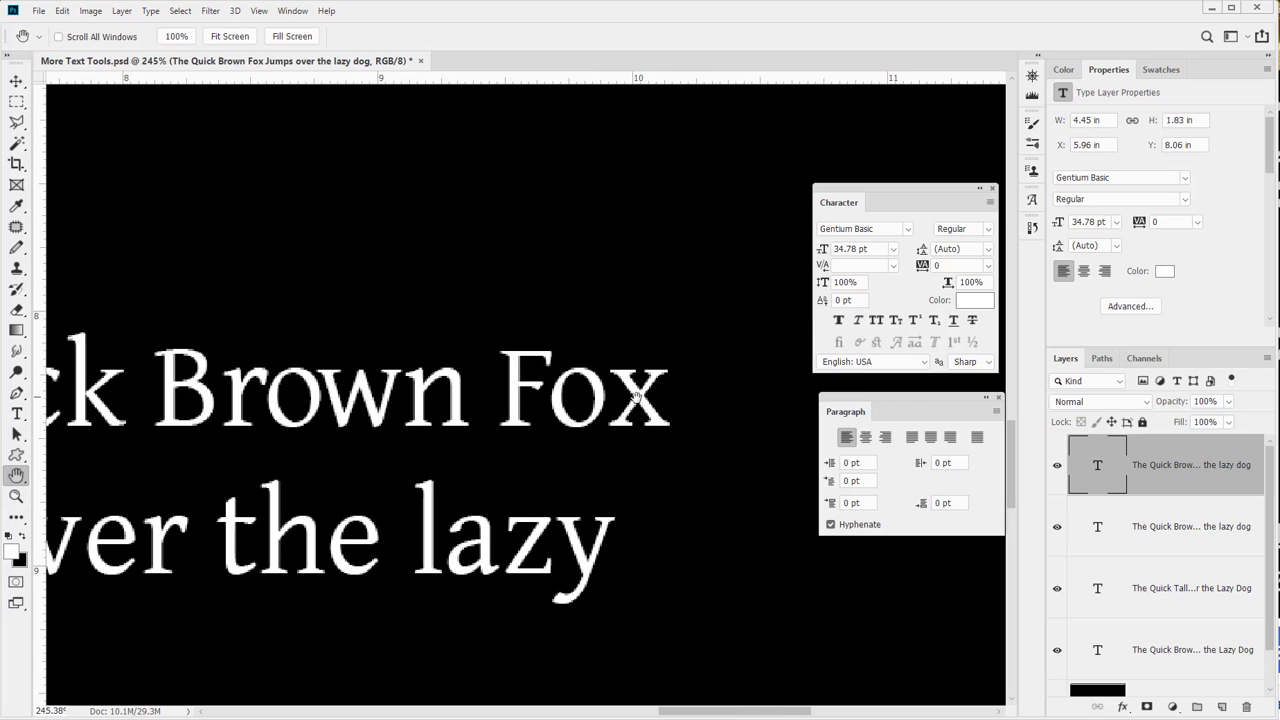
left_click(16, 413)
left_click(606, 400)
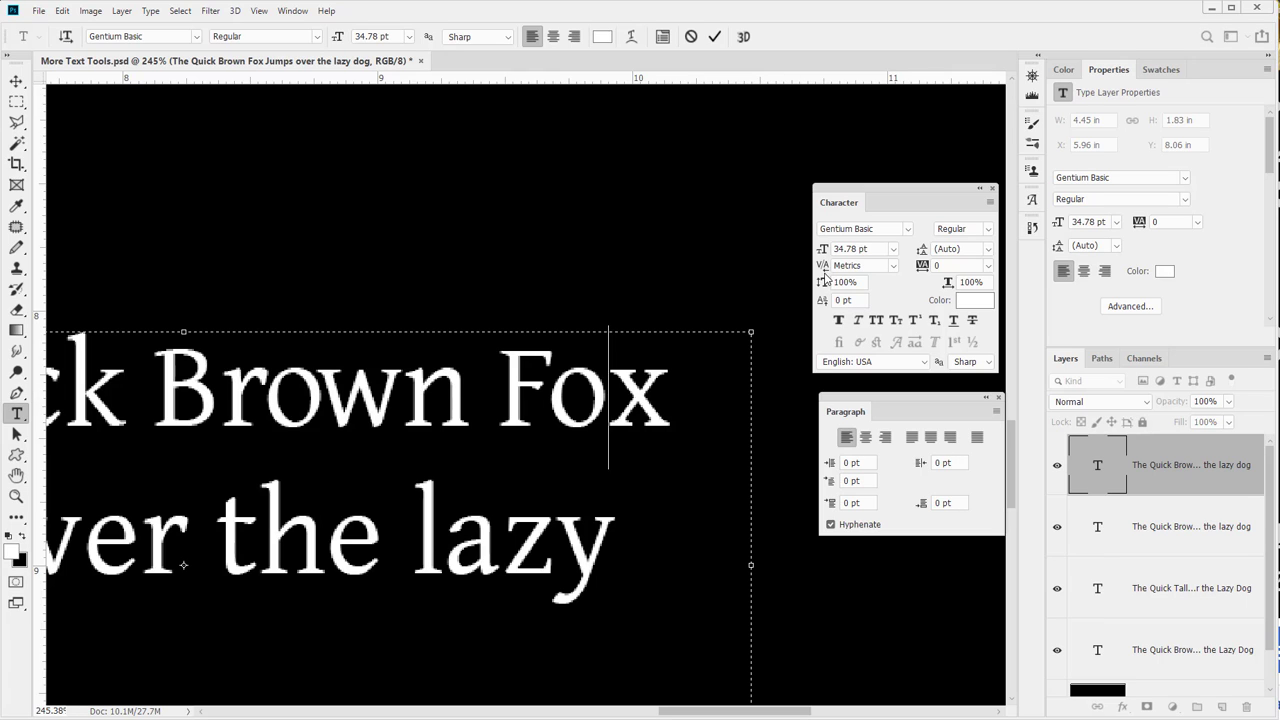
left_click_drag(826, 267, 822, 268)
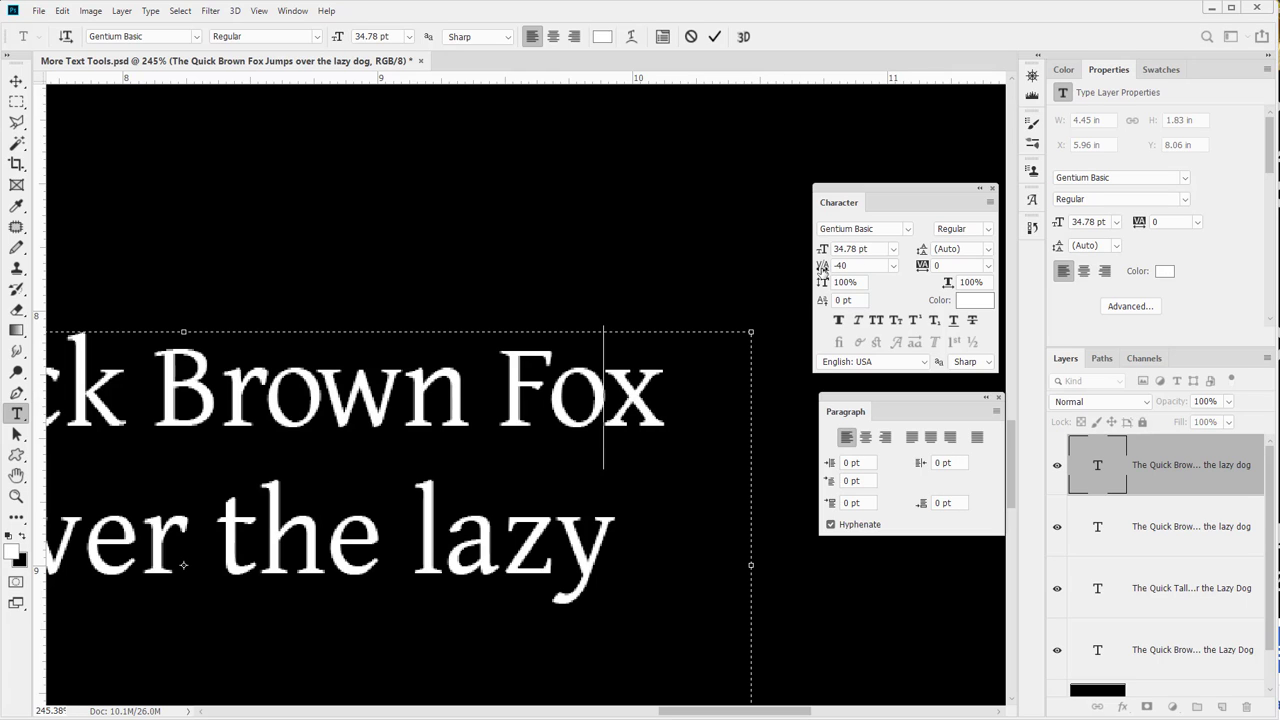
left_click(660, 414)
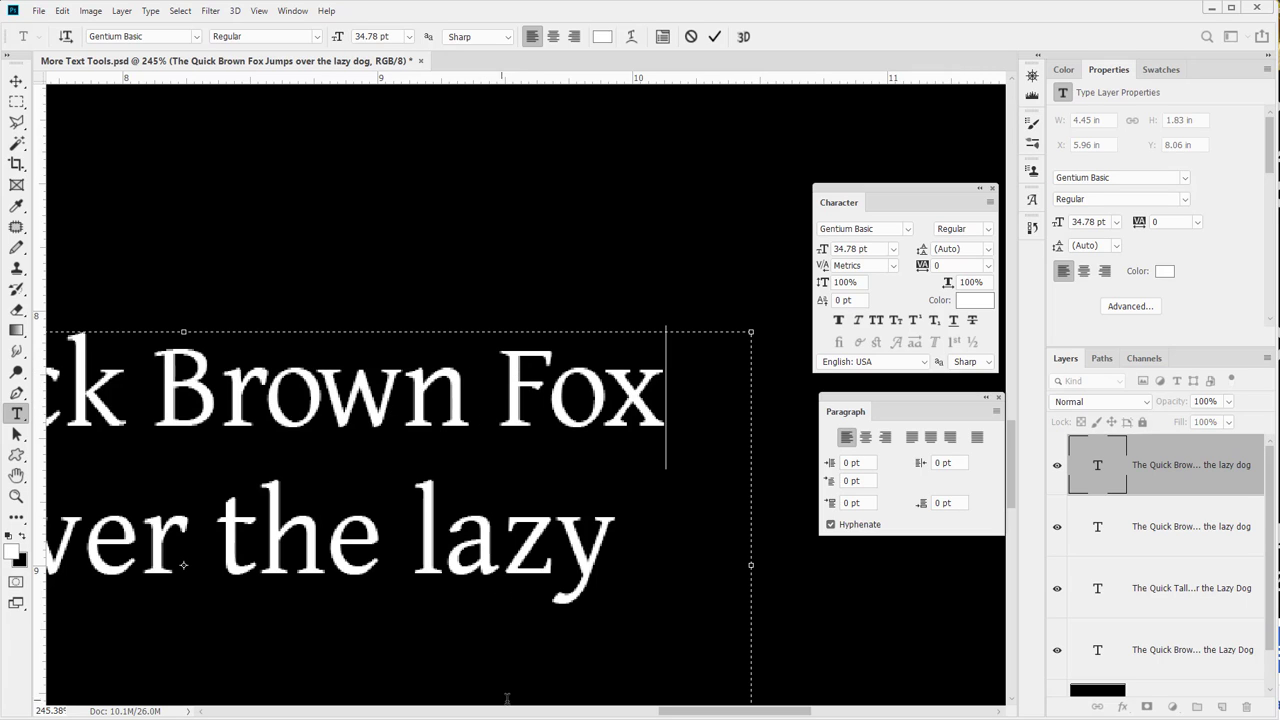
left_click(672, 487)
left_click(785, 590)
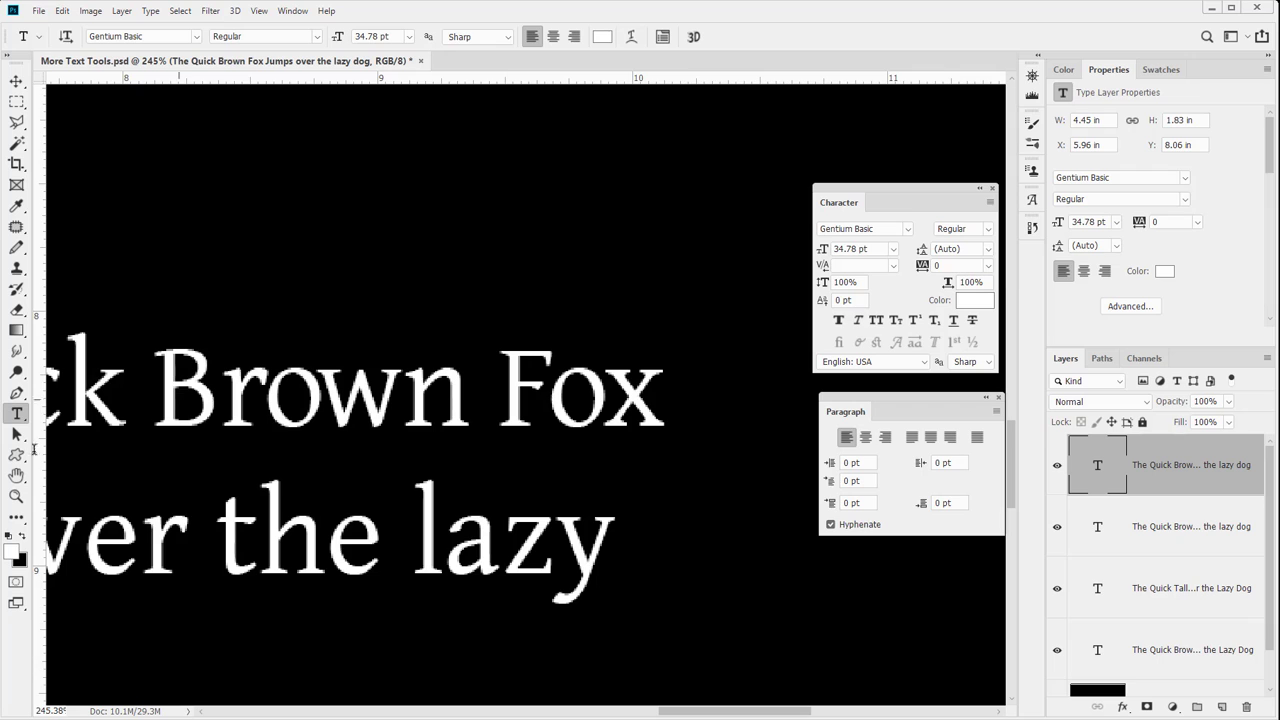
- Select the first two lines of the copied paragraph and set their leading to 12 pt
left_click(219, 395)
left_click_drag(219, 395, 3, 352)
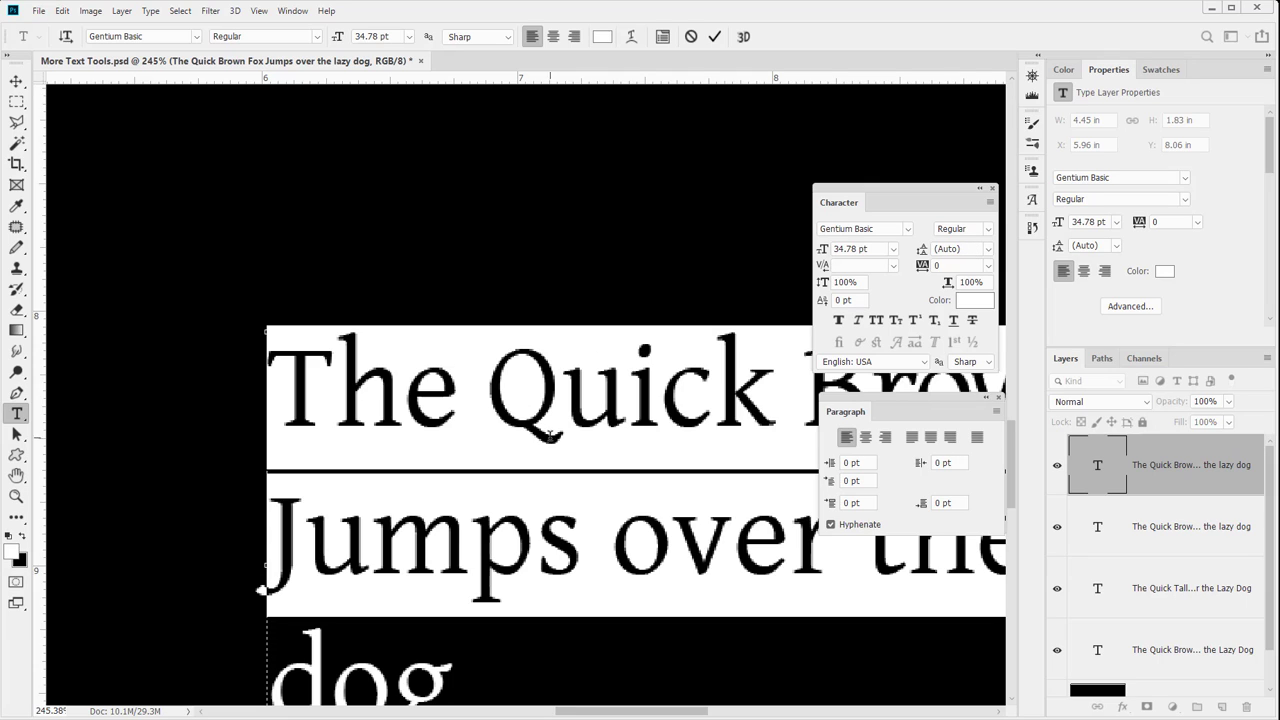
left_click(989, 250)
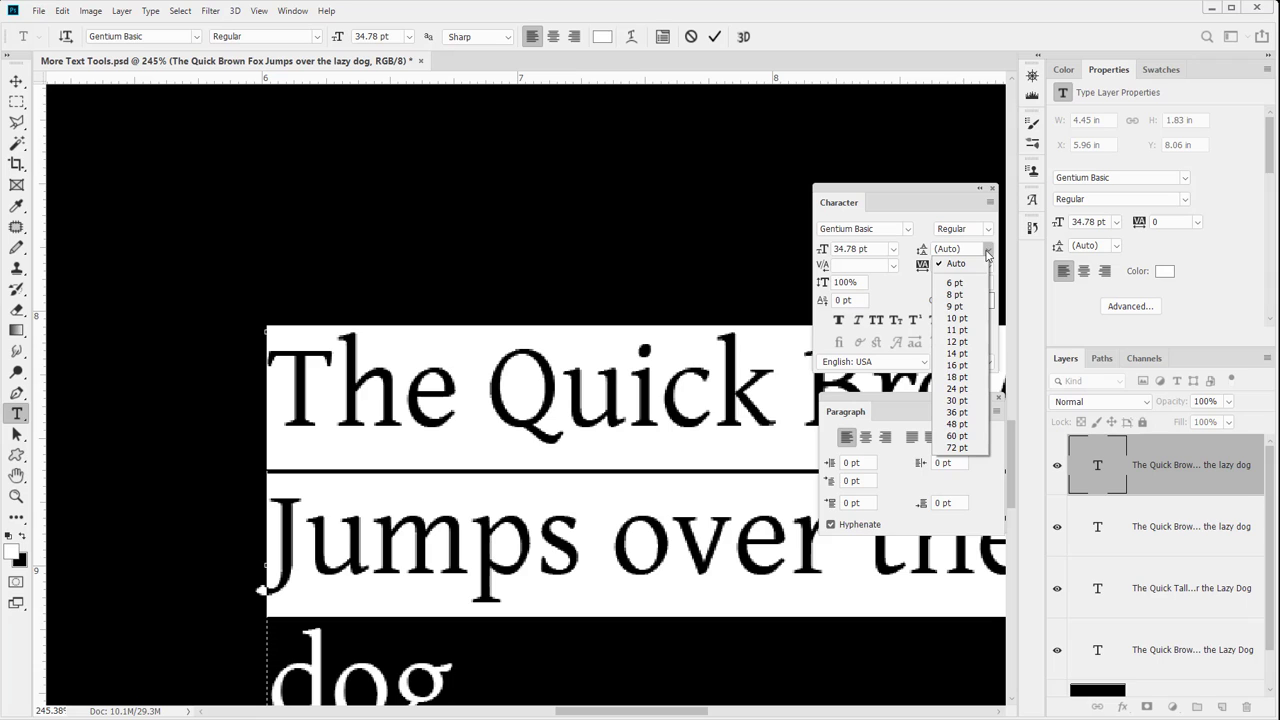
left_click(956, 342)
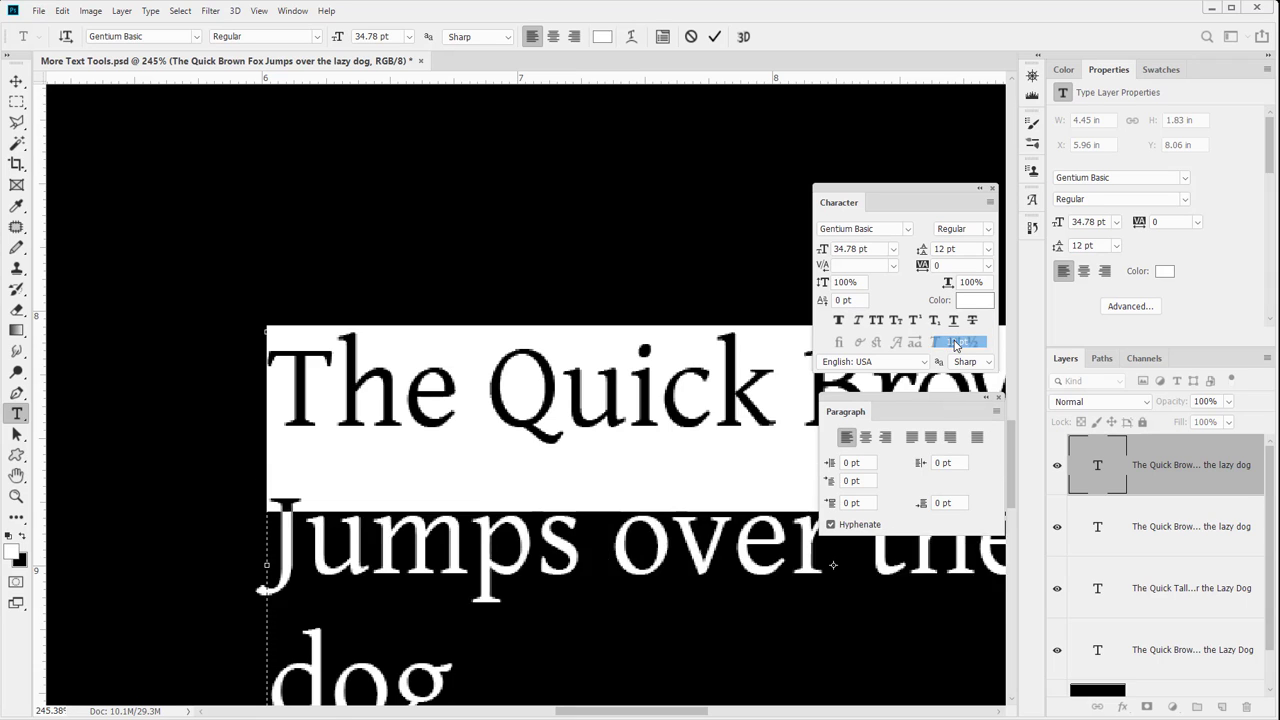
- Try 72 pt leading on the two selected lines, set it to 14 pt instead, and save the document
left_click(989, 250)
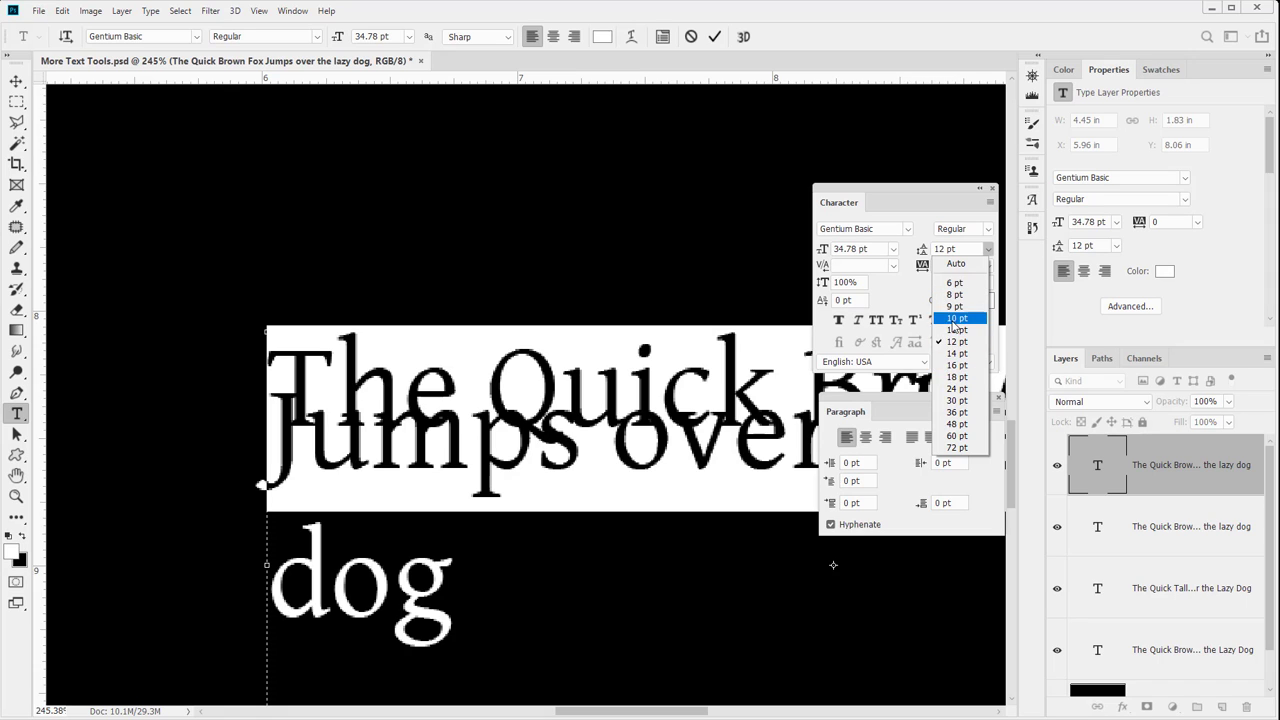
left_click(957, 447)
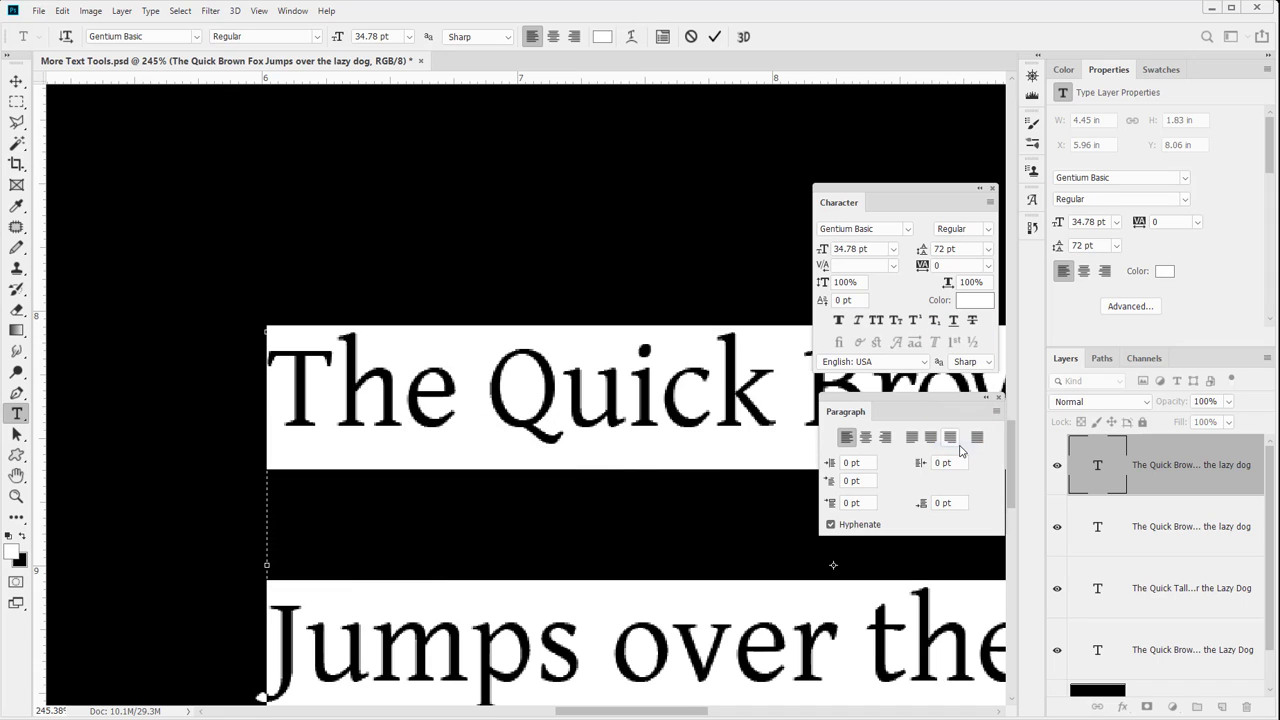
left_click(989, 252)
left_click(957, 351)
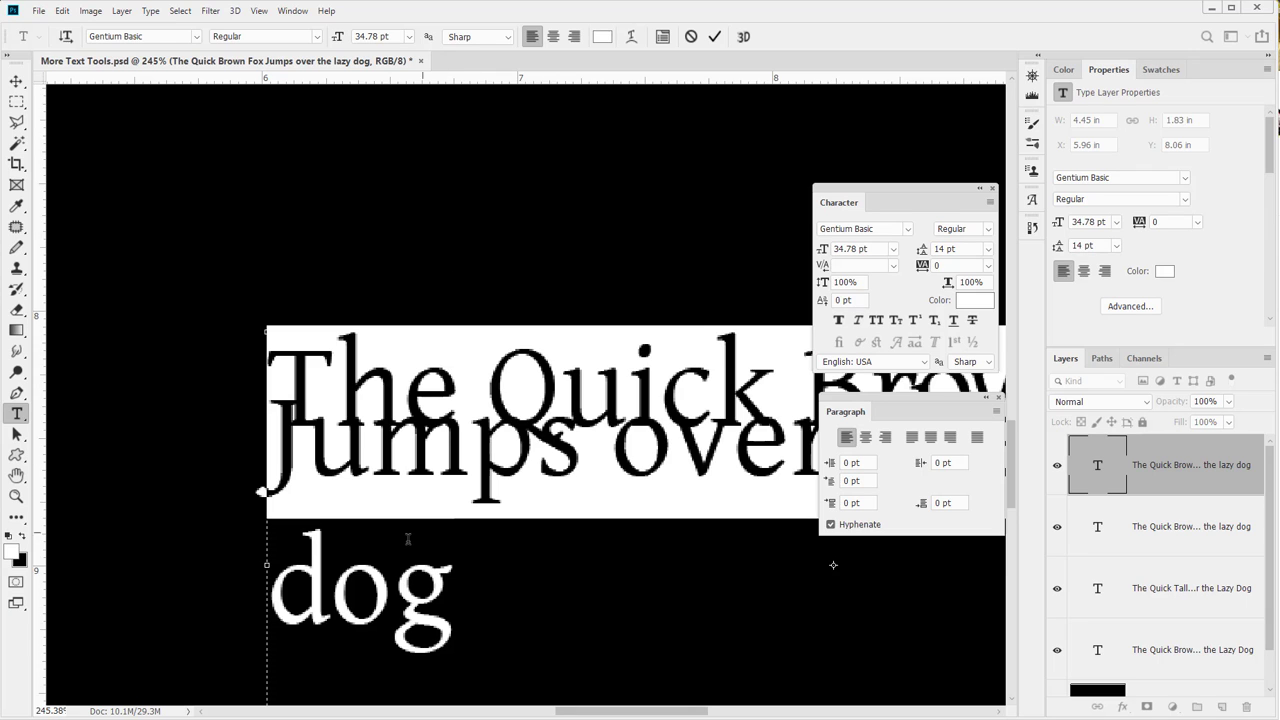
left_click(466, 374)
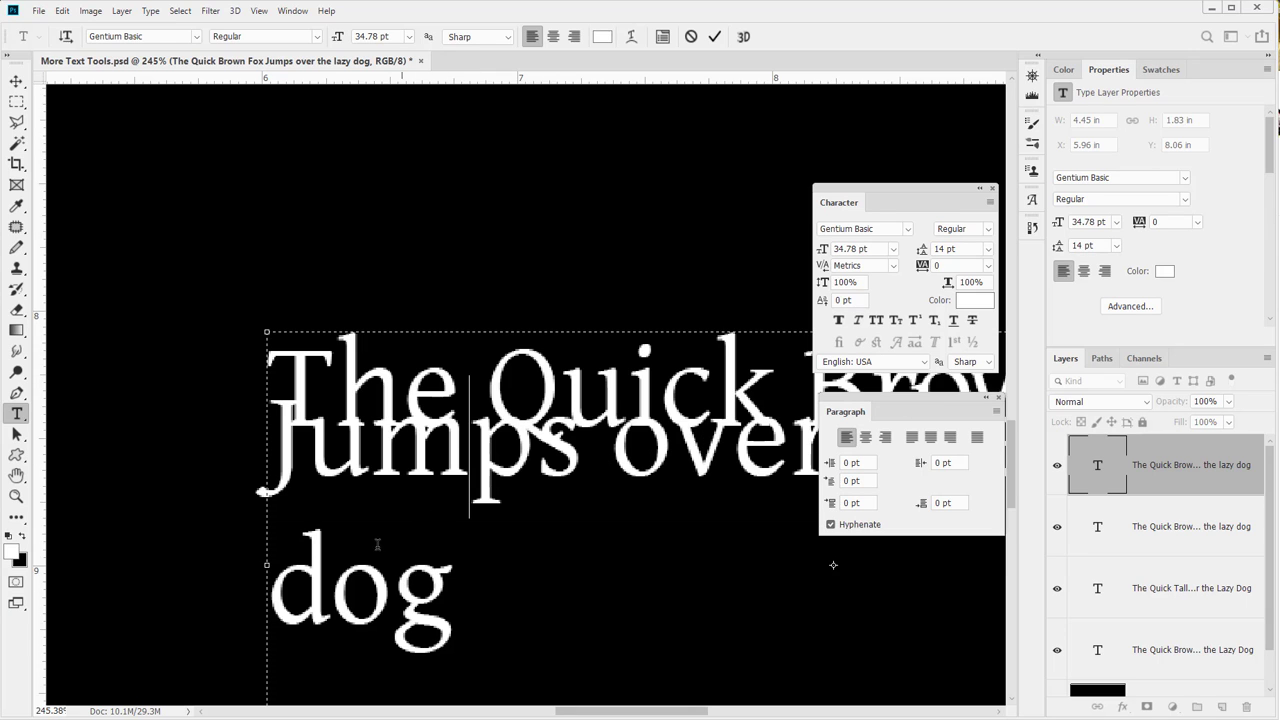
double_click(17, 476)
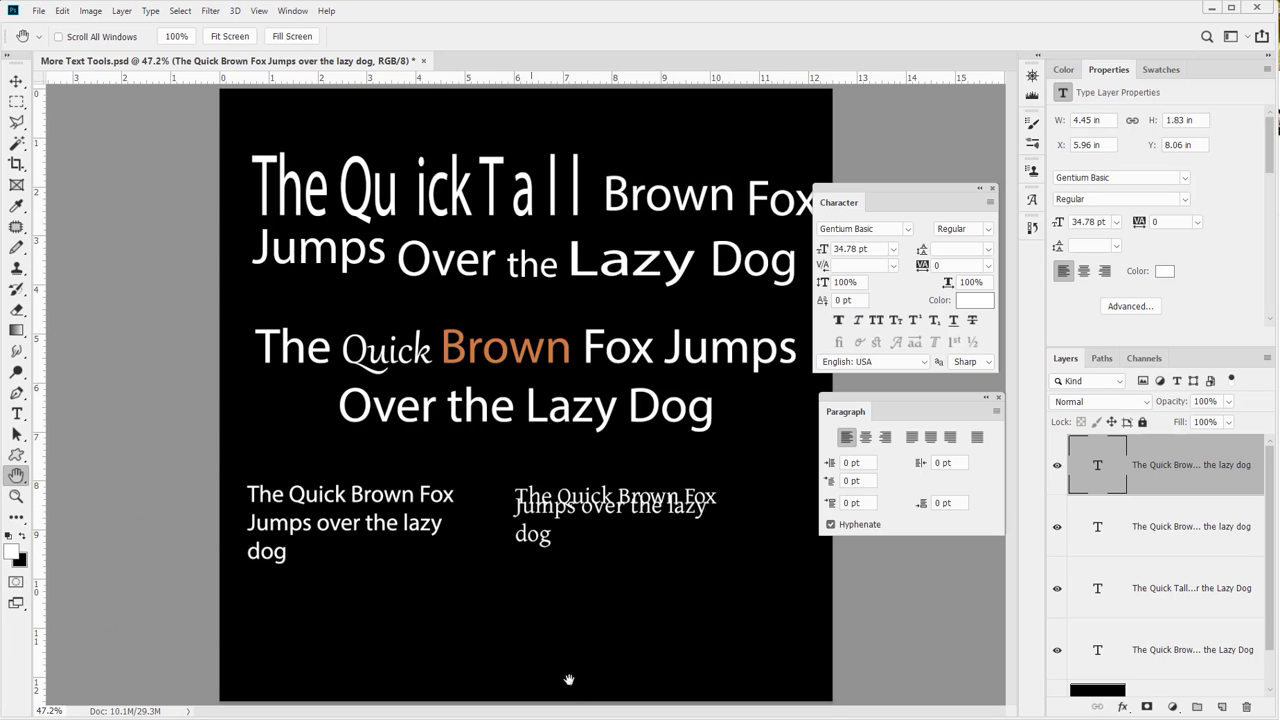
key("ctrl+s")
left_click(12, 502)
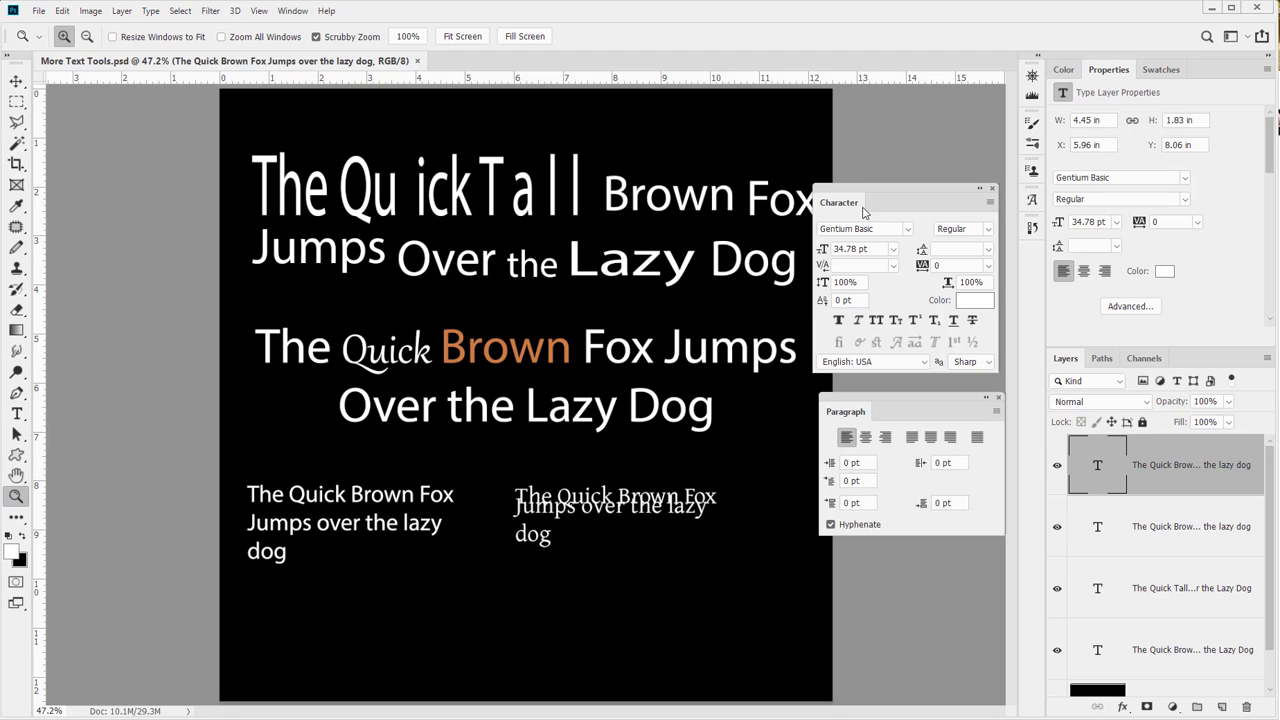
- Change the font of the word "Jumps" in the topmost text to Letter Gothic Std
left_click(16, 413)
double_click(322, 252)
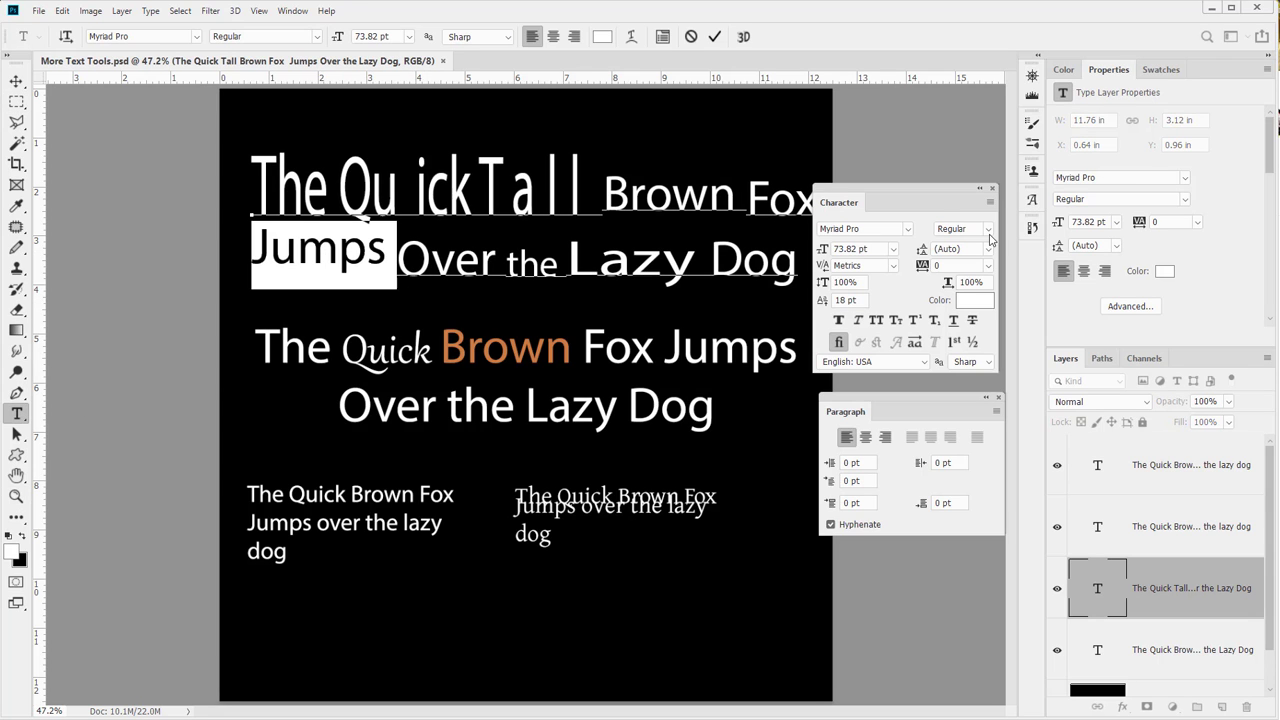
left_click(905, 230)
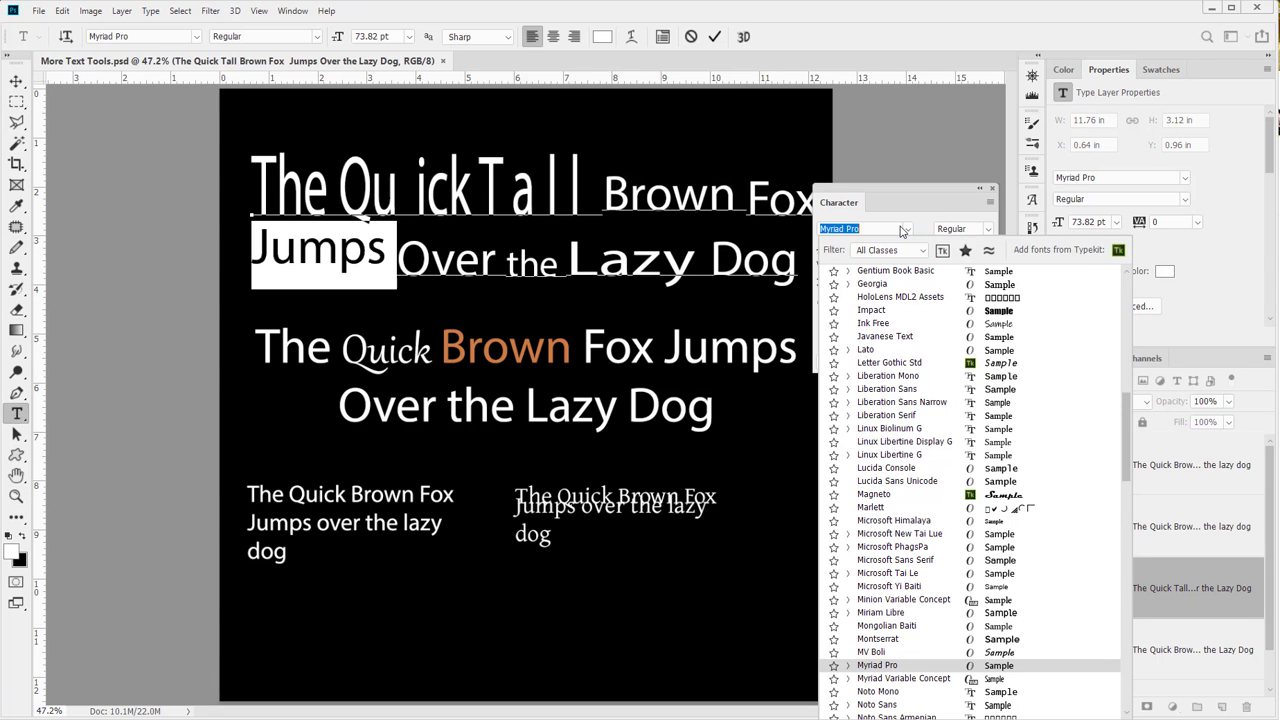
left_click(862, 362)
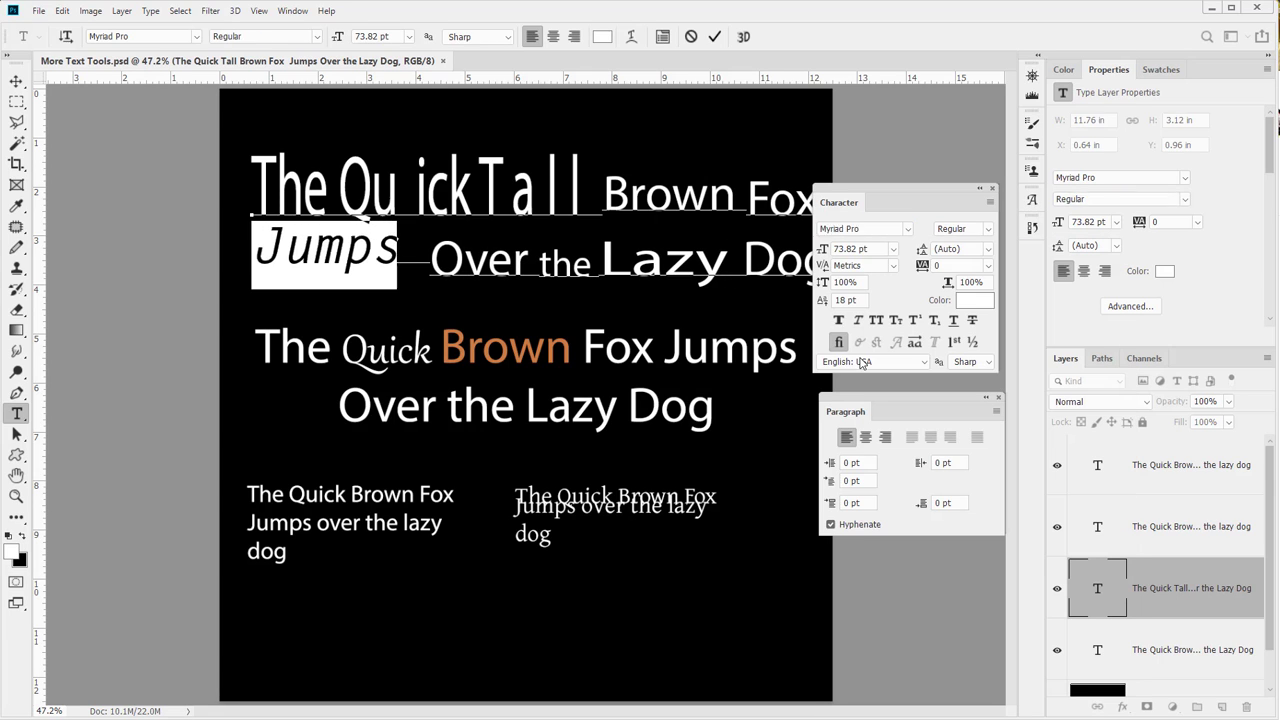
- With only the insertion point placed in "Over", try the fonts Javanese Text and Segoe Script, and leave text editing
left_click(446, 243)
left_click(486, 255)
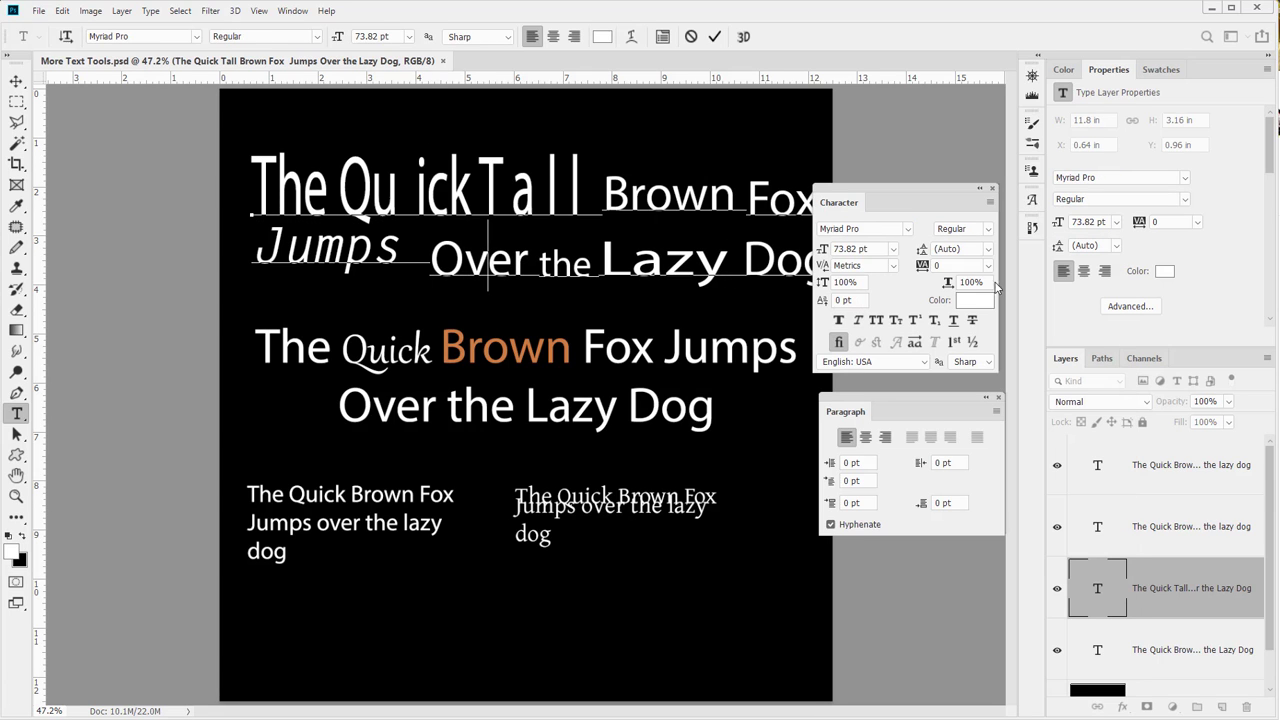
left_click(906, 229)
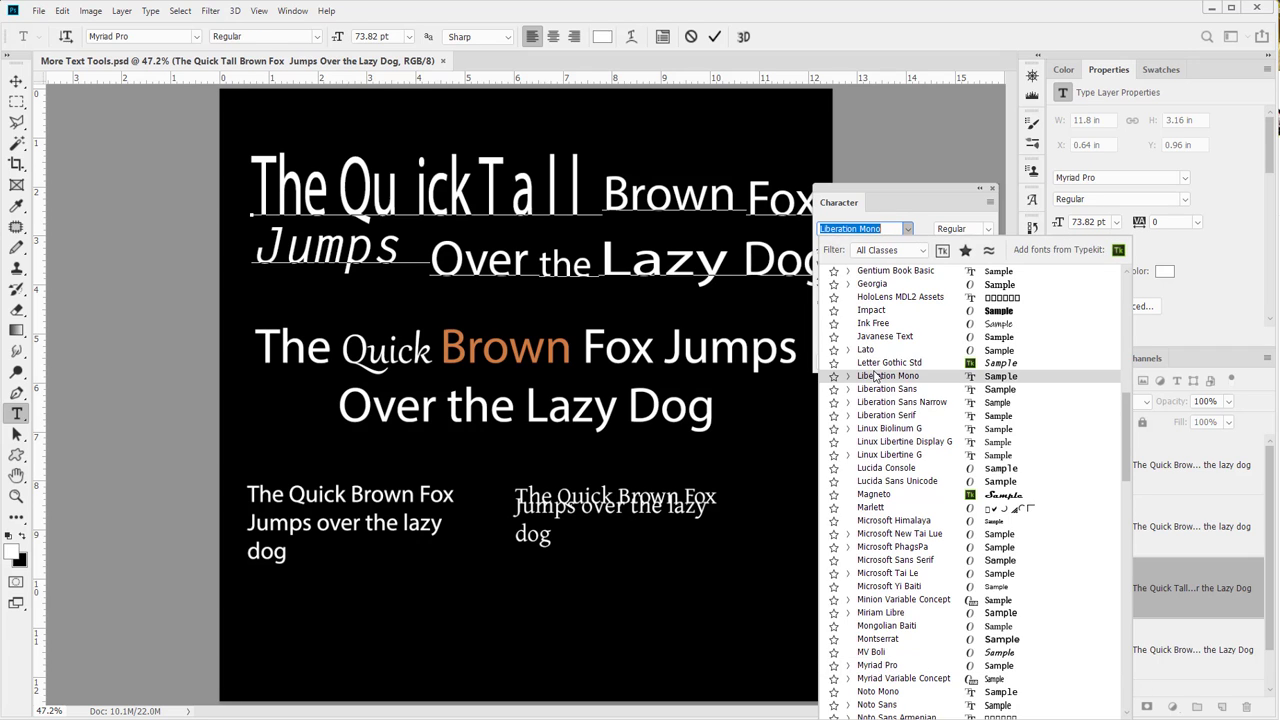
left_click(882, 336)
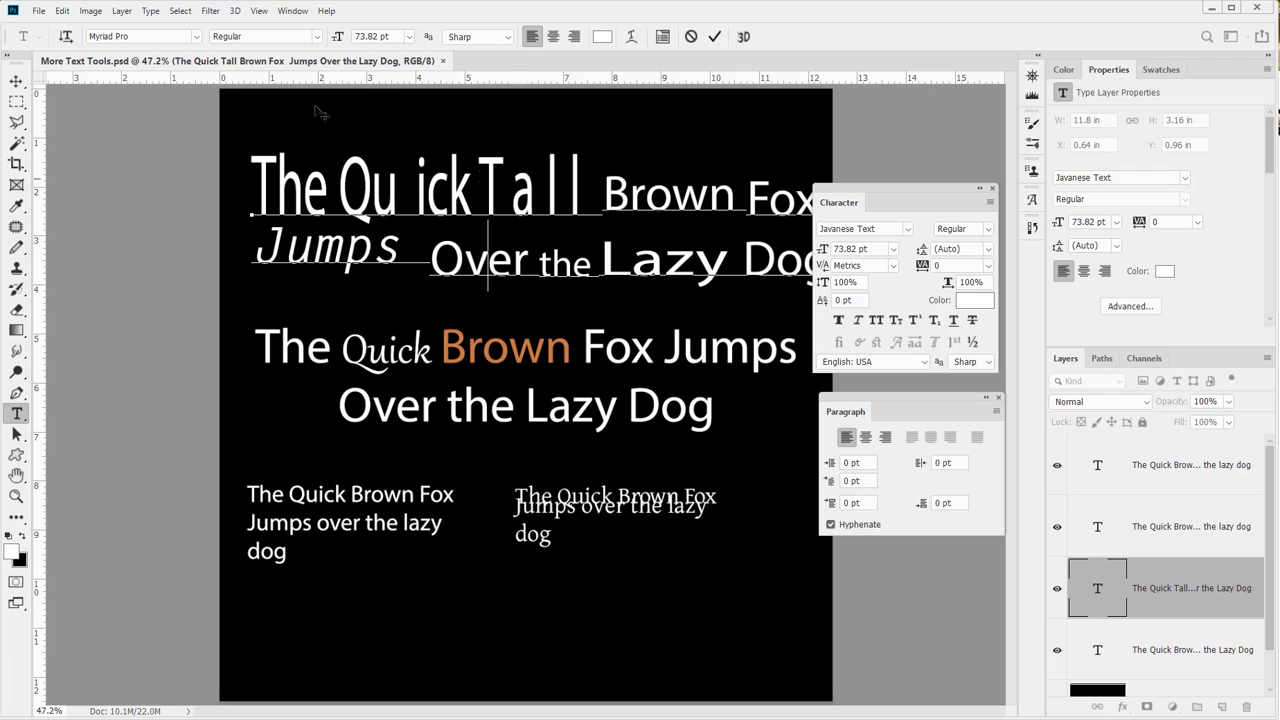
left_click(196, 37)
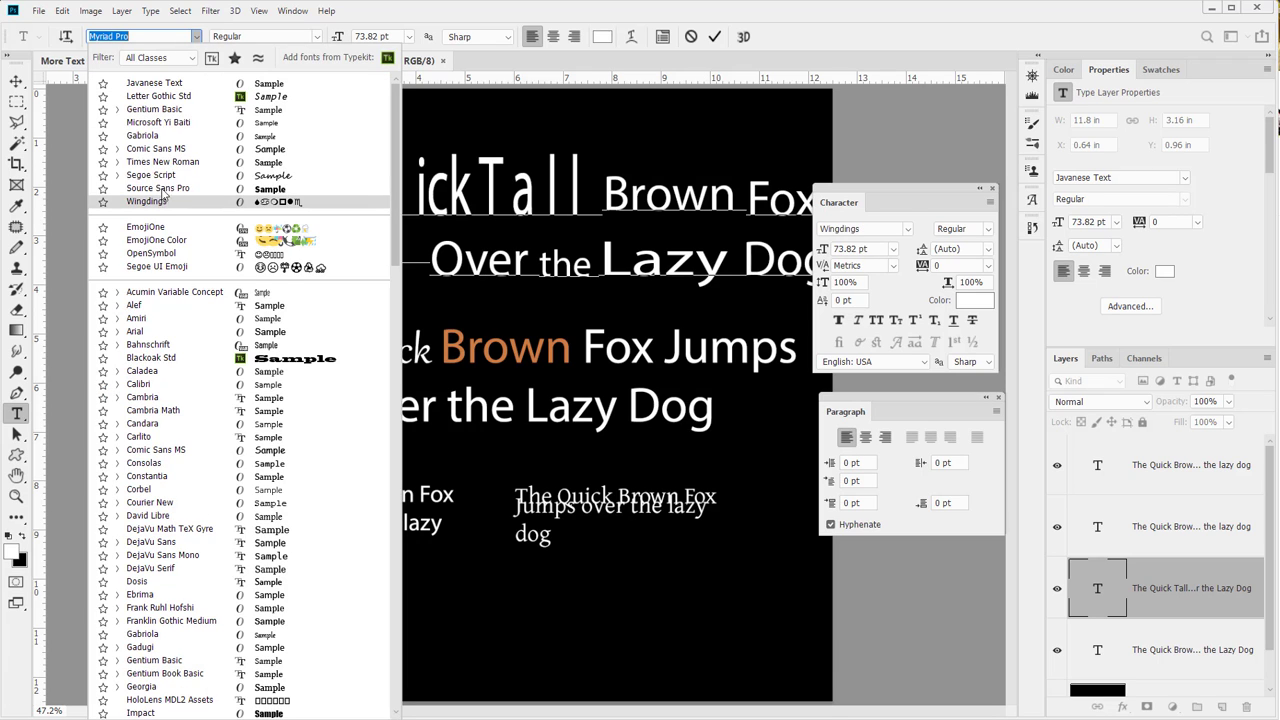
key("Return")
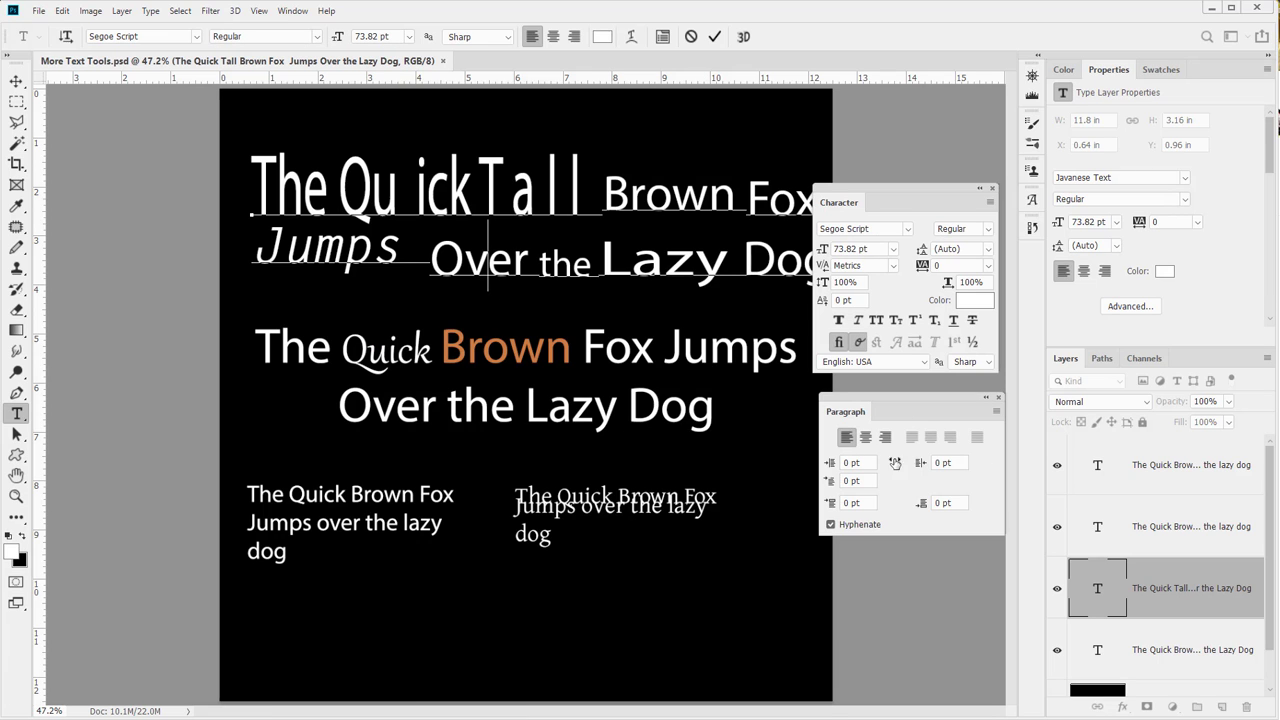
left_click(16, 80)
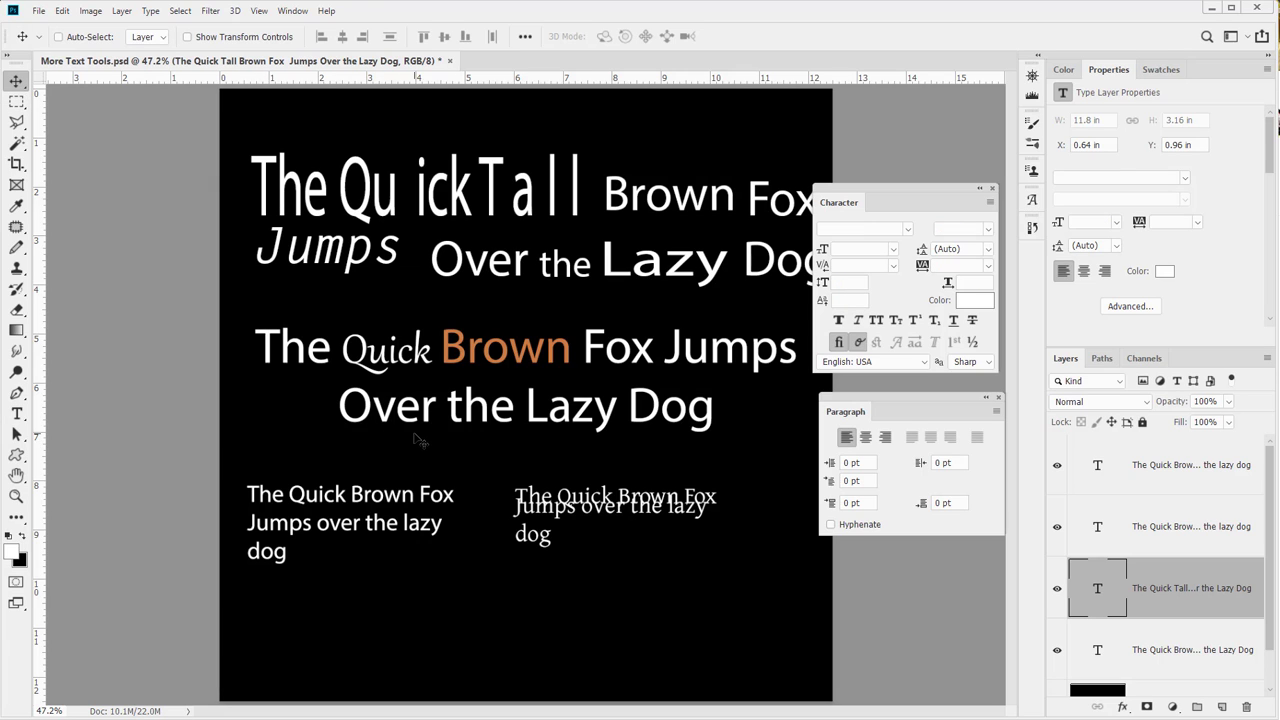
- Place the insertion point in the centred paragraph and try the Consolas font without selecting any text
left_click(16, 413)
left_click(470, 330)
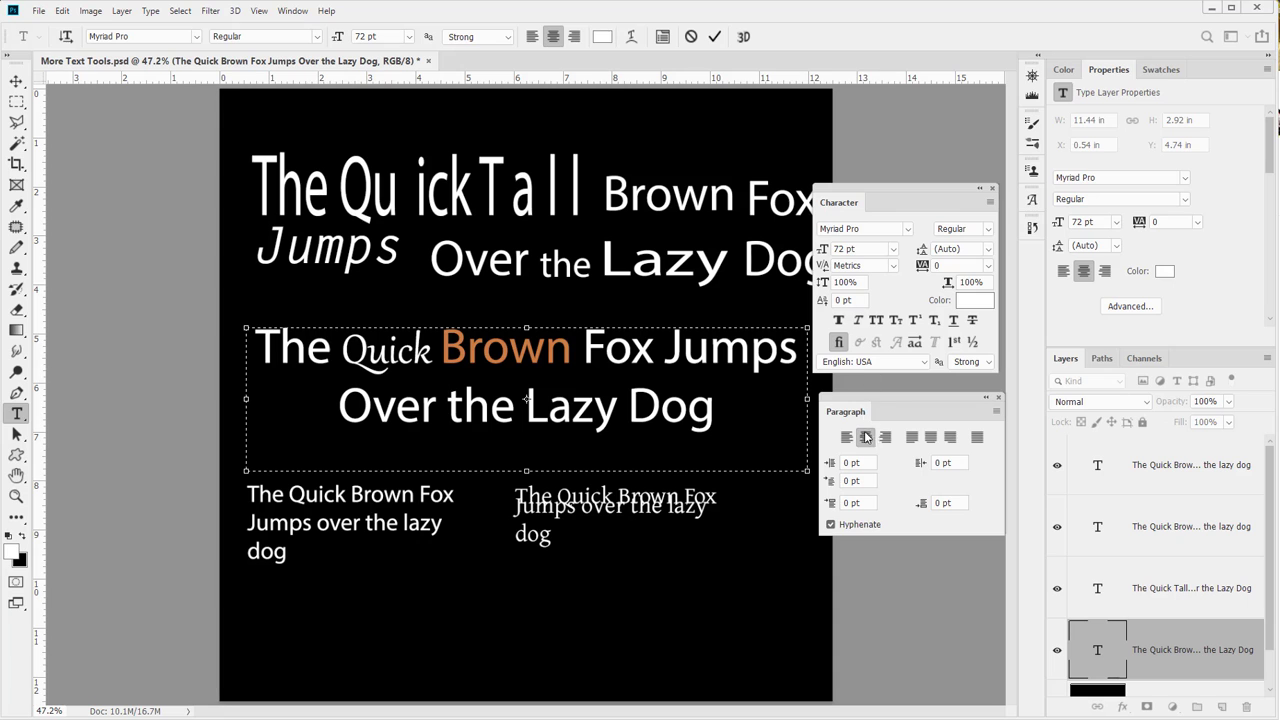
left_click(196, 36)
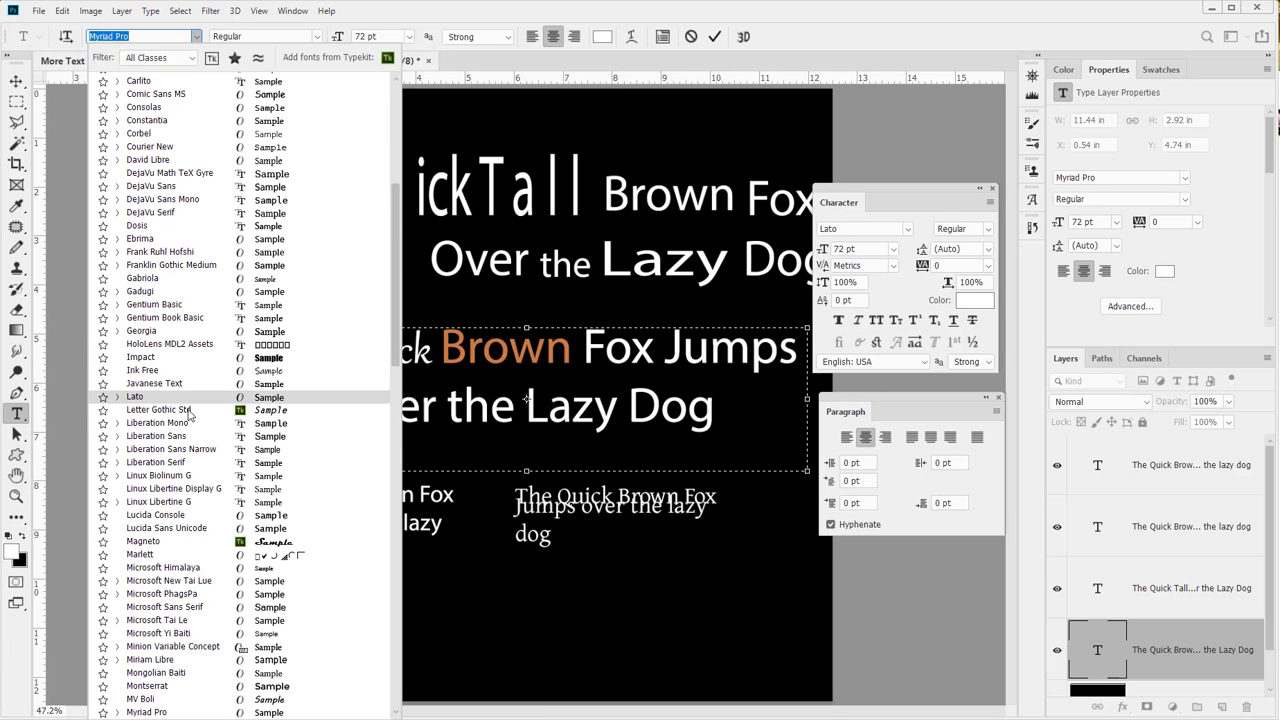
left_click(144, 33)
left_click(210, 37)
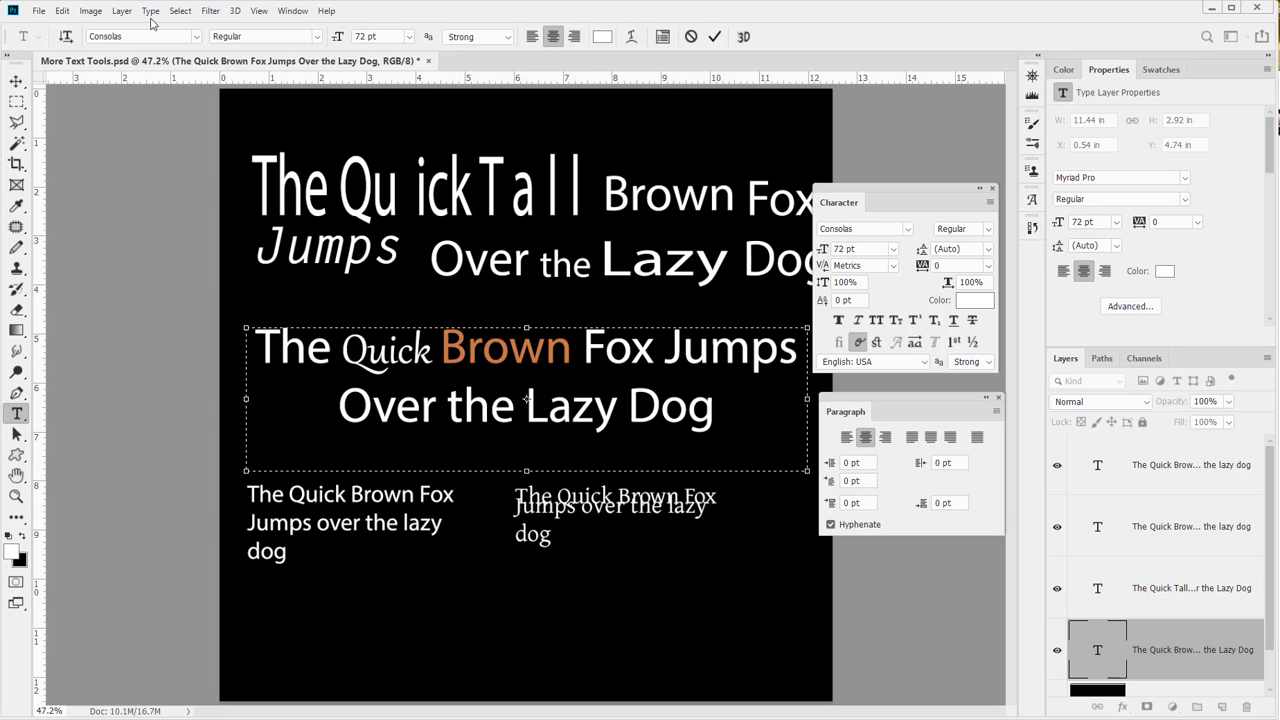
- Select the line "Over the Lazy Dog" in the centred paragraph and change its font to Magneto
key("ctrl+a")
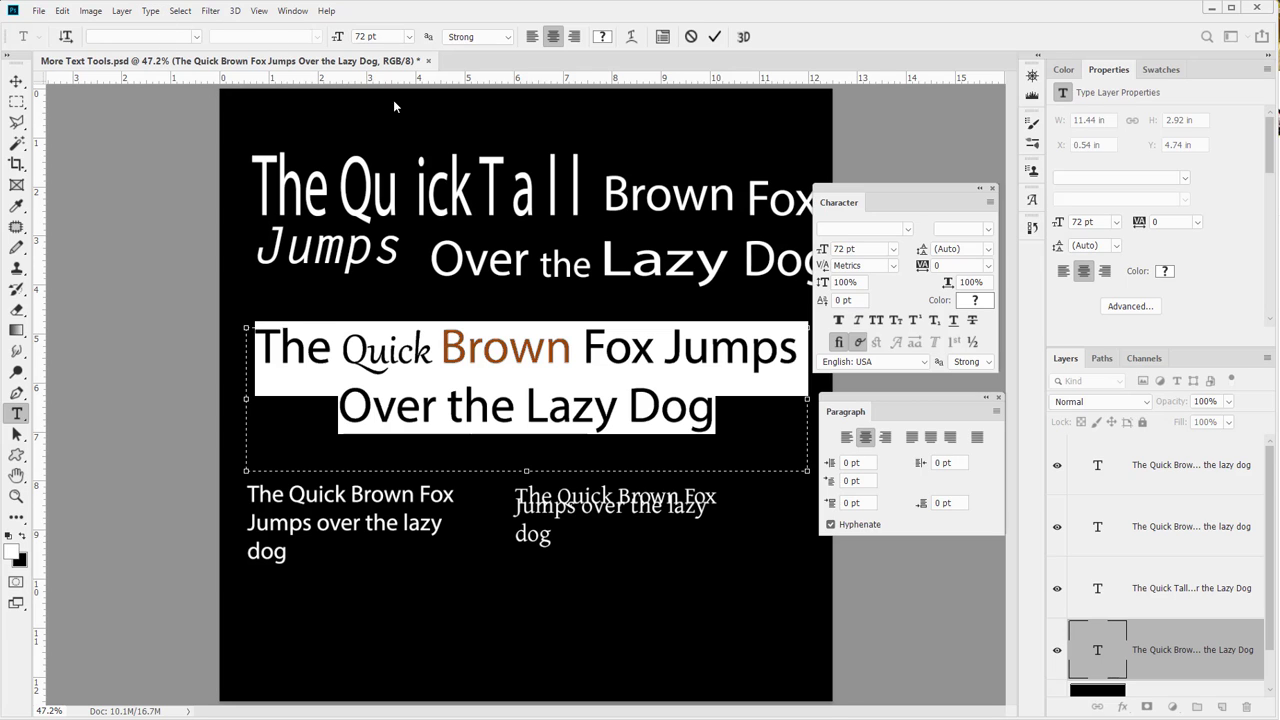
double_click(435, 405)
left_click(435, 405)
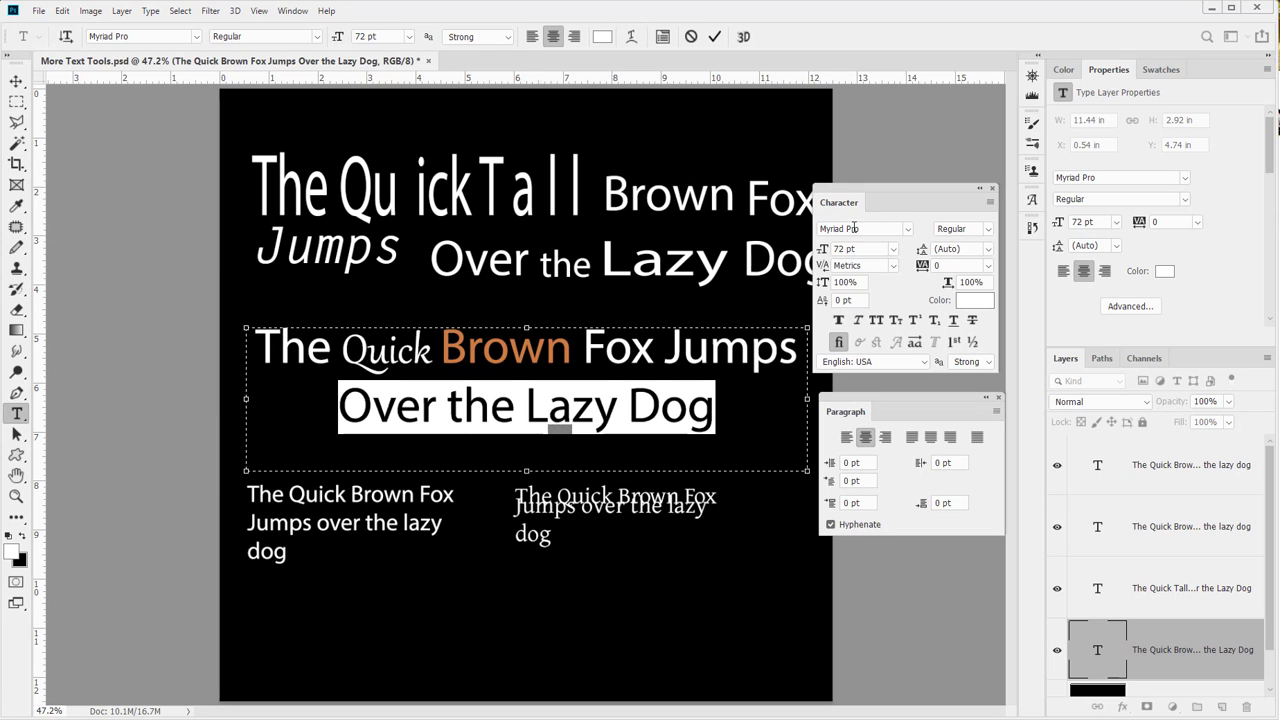
left_click(908, 230)
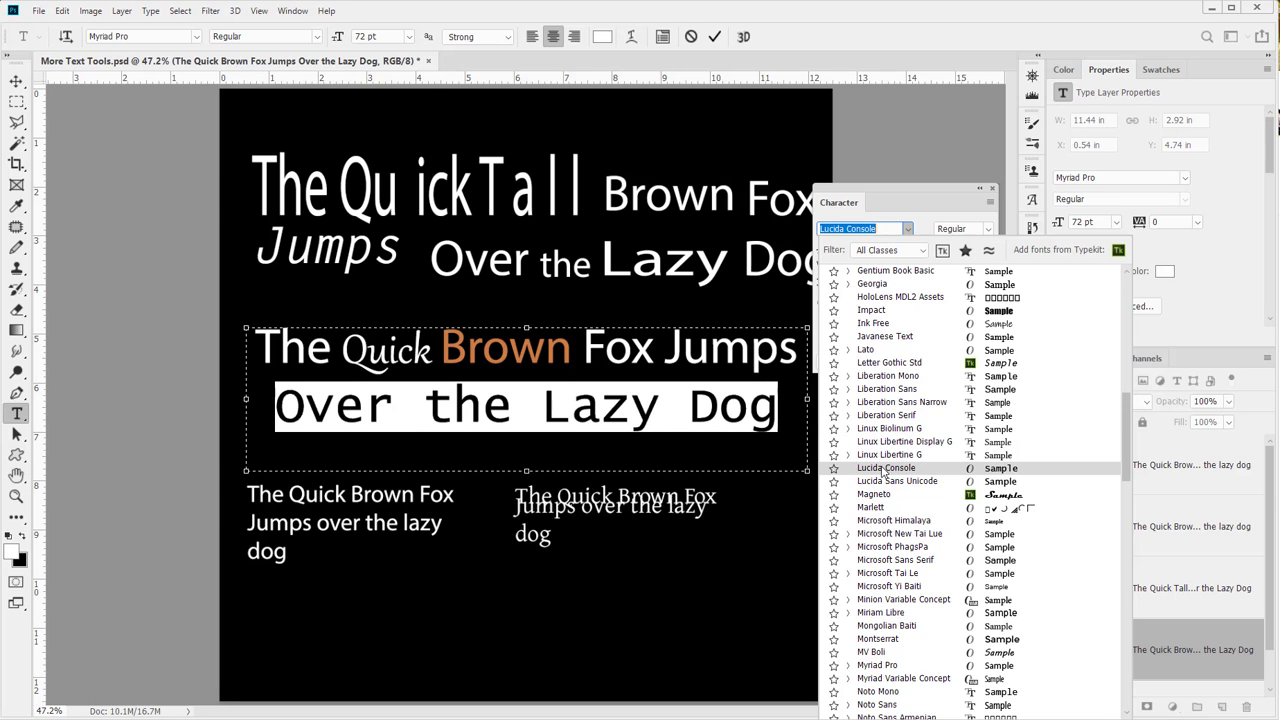
left_click(883, 500)
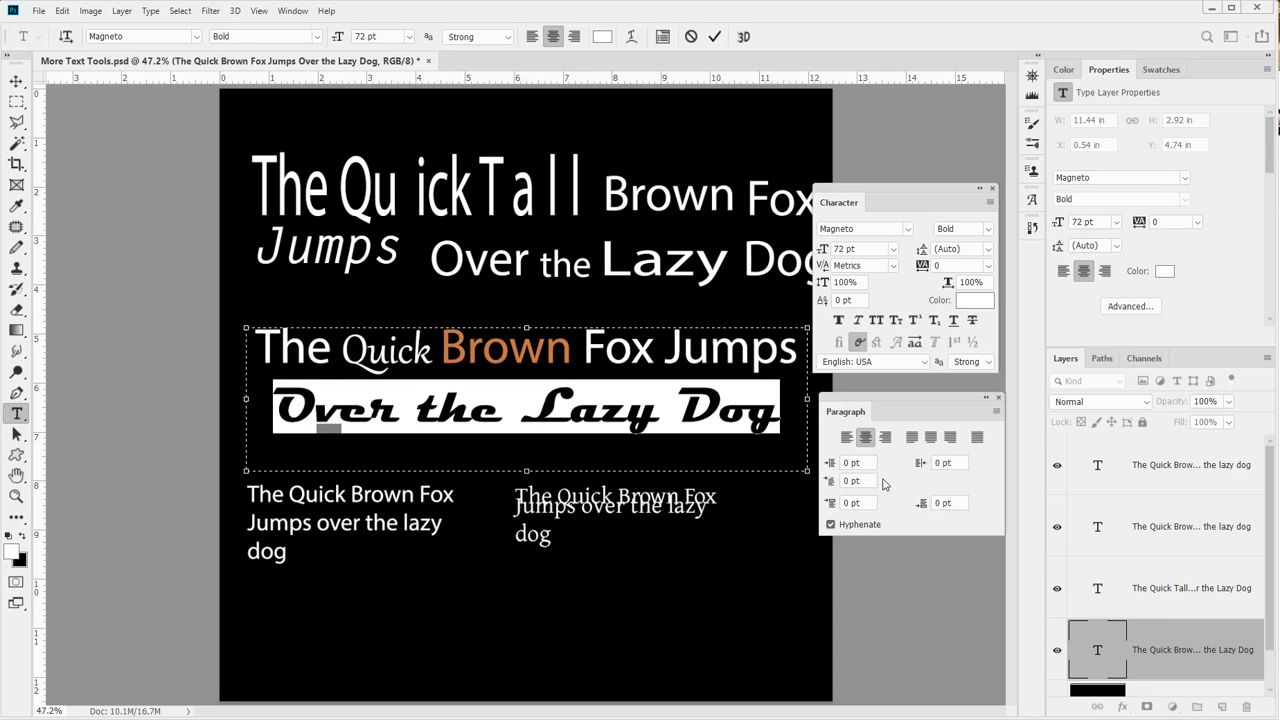
left_click(621, 407)
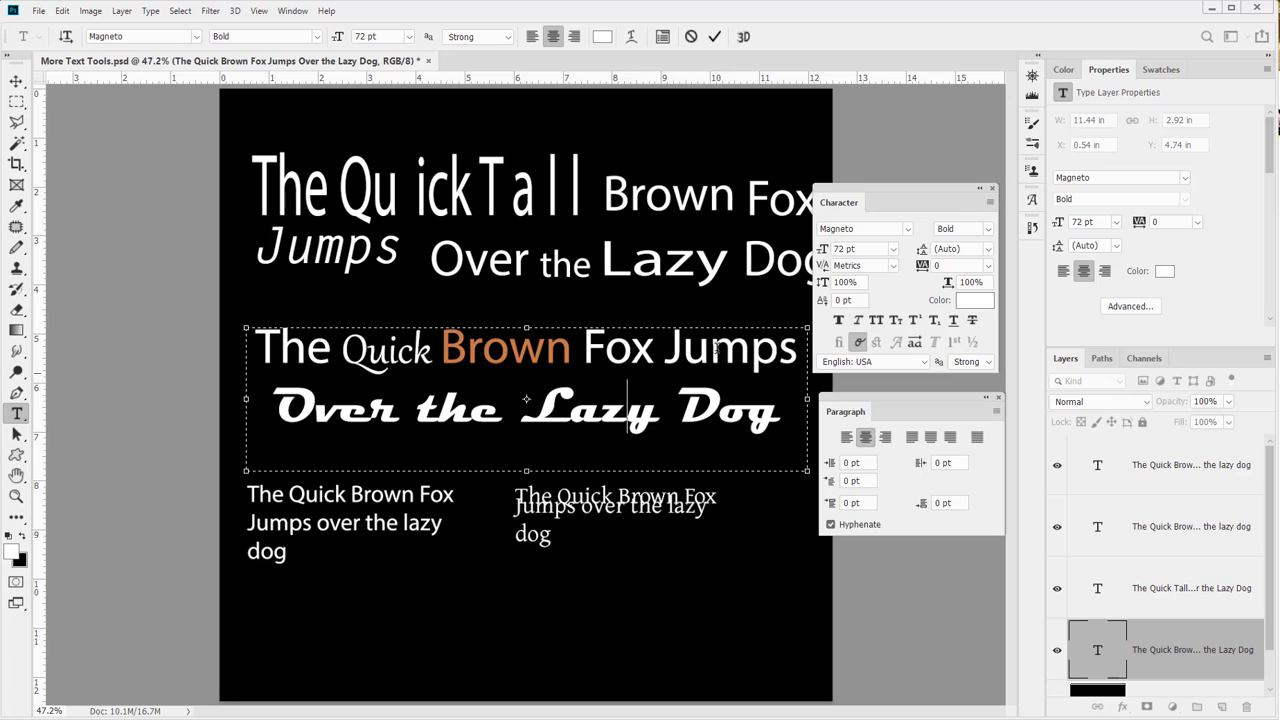
- Check which font styles are available for Magneto, selecting the word "Lazy" in the centred paragraph
left_click(975, 229)
left_click(988, 229)
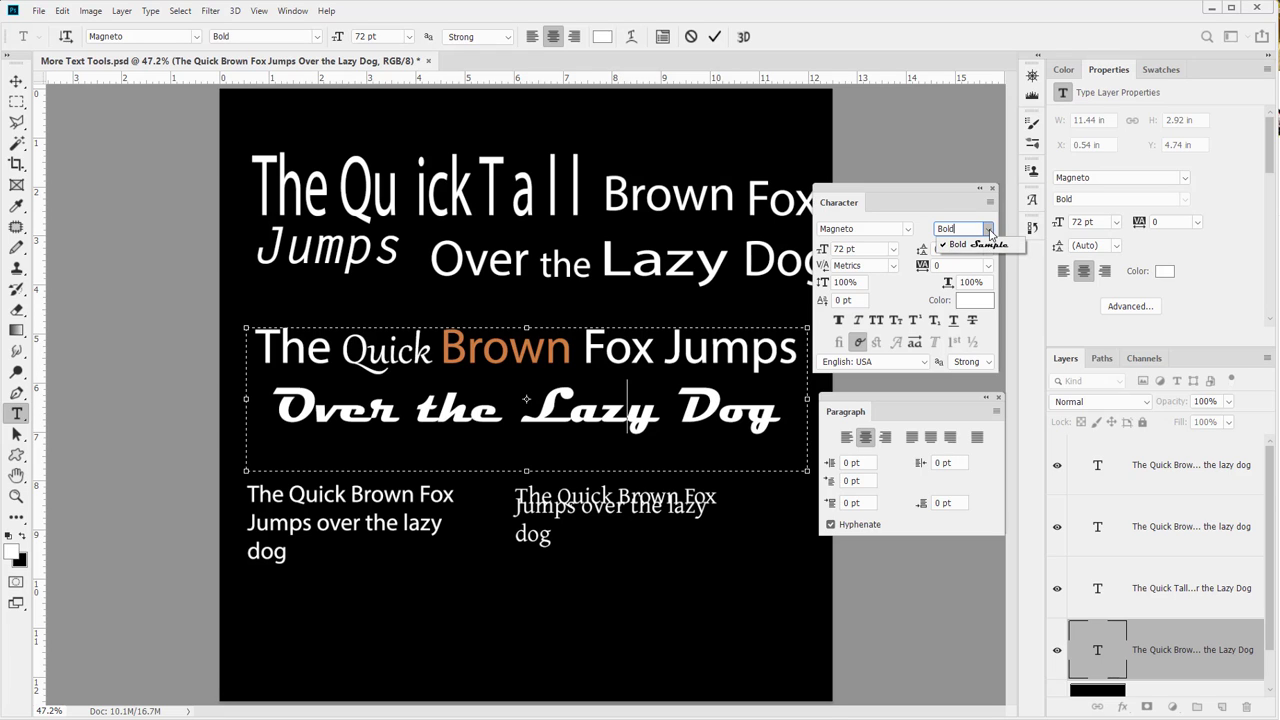
left_click(989, 229)
key("ctrl+shift+Left")
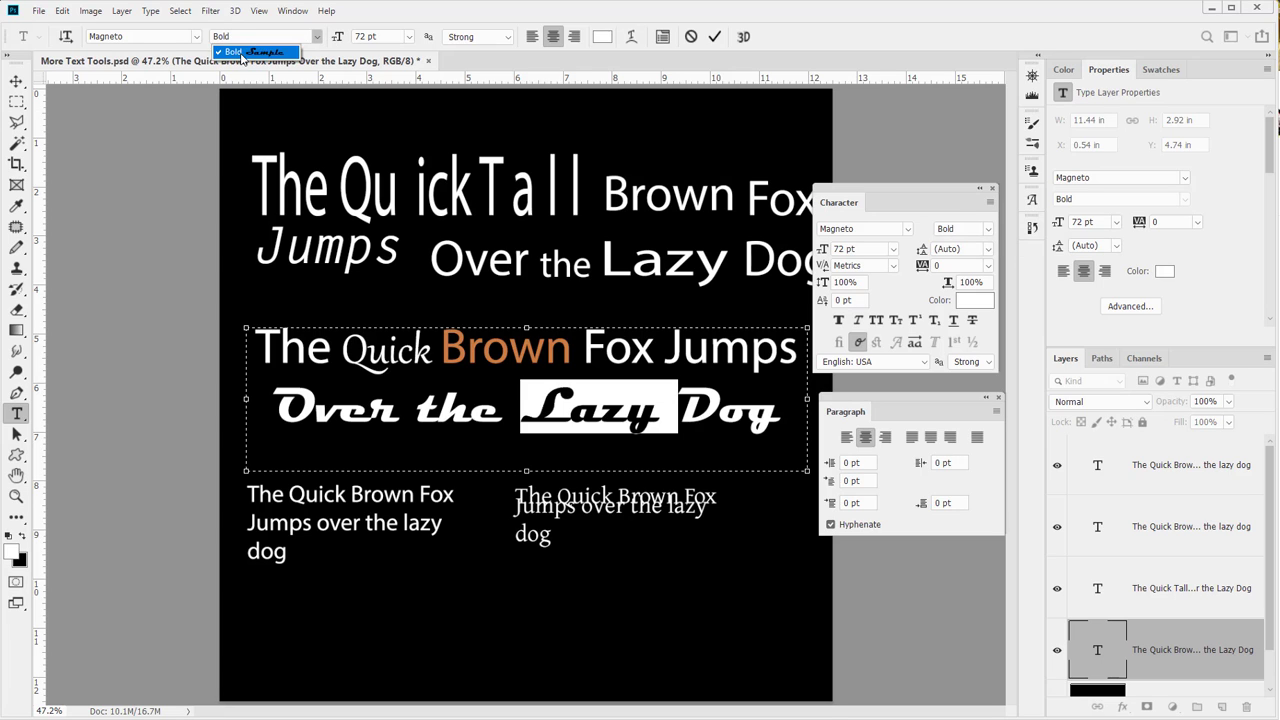
left_click(320, 400)
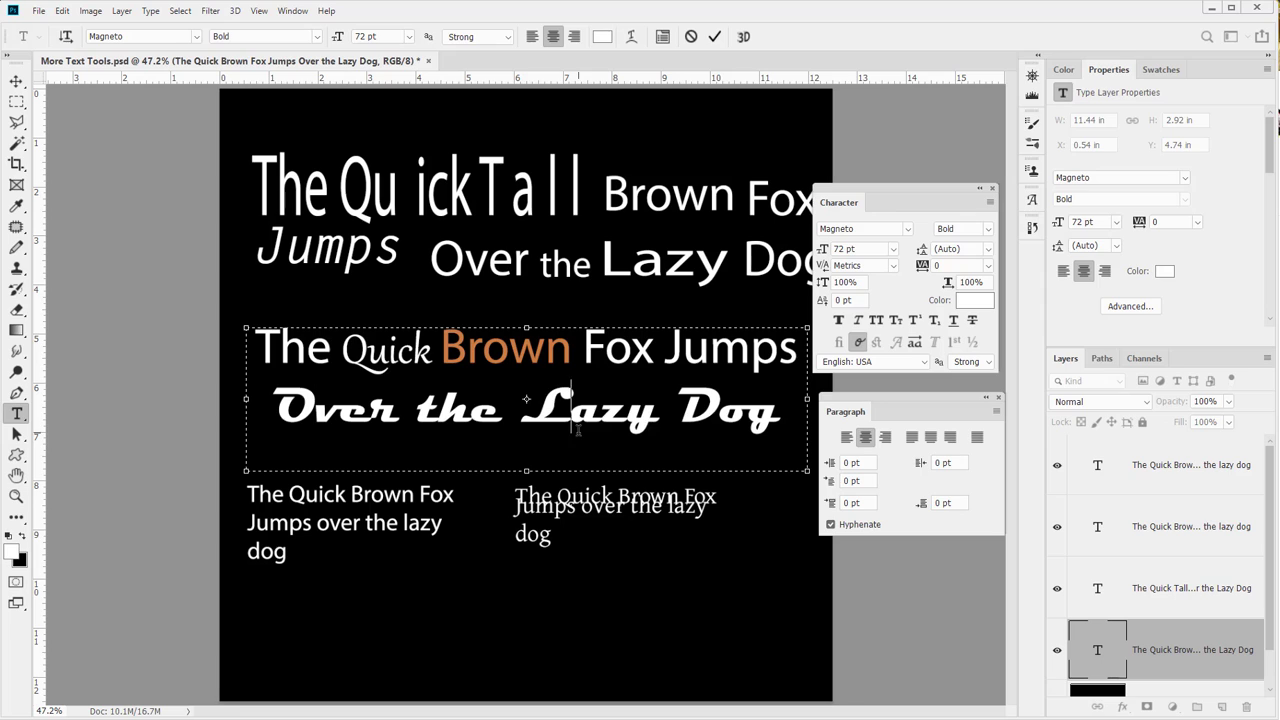
double_click(589, 425)
left_click(984, 231)
left_click(983, 245)
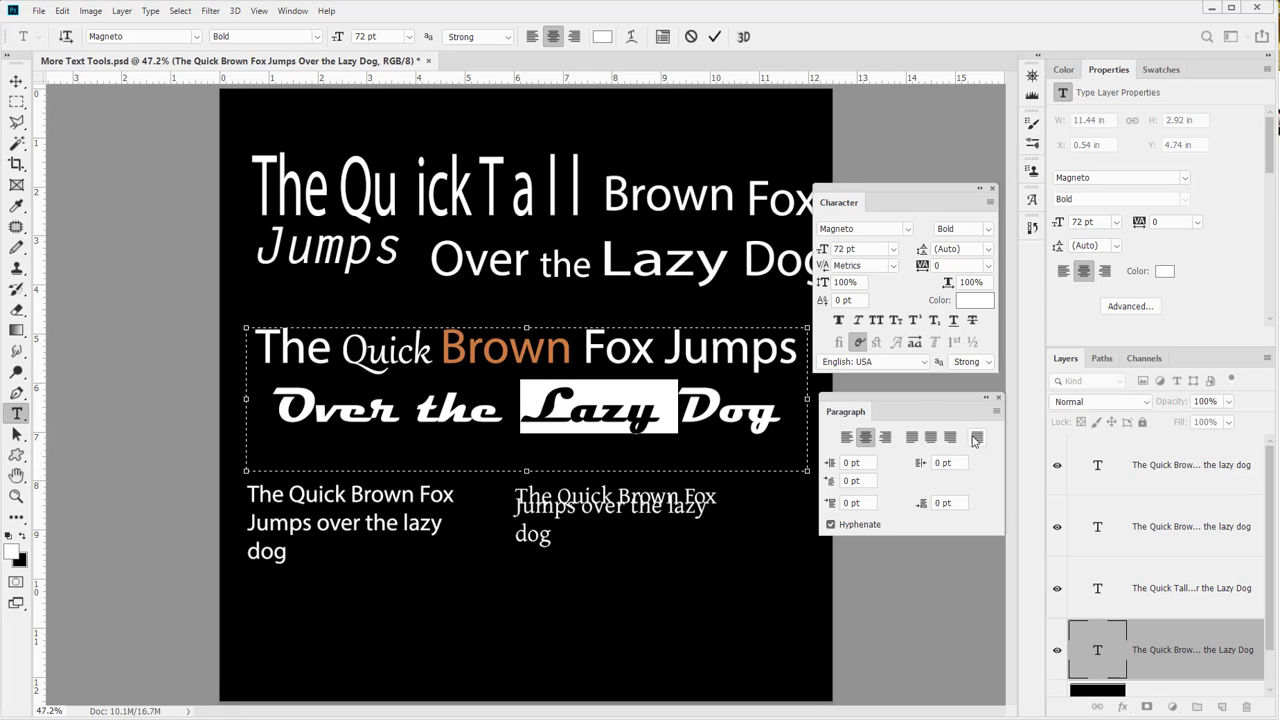
- Try All Caps and Small Caps on the word "Lazy", turning each one off again
left_click(875, 321)
left_click(875, 321)
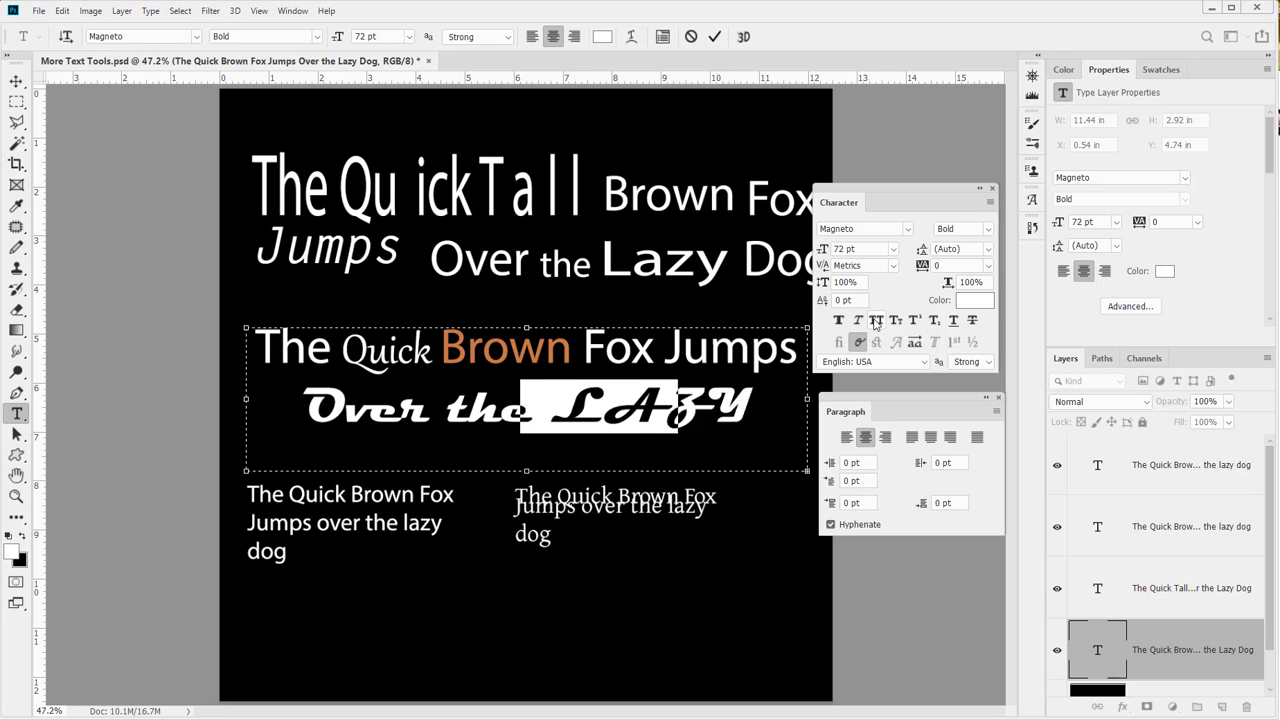
left_click(894, 322)
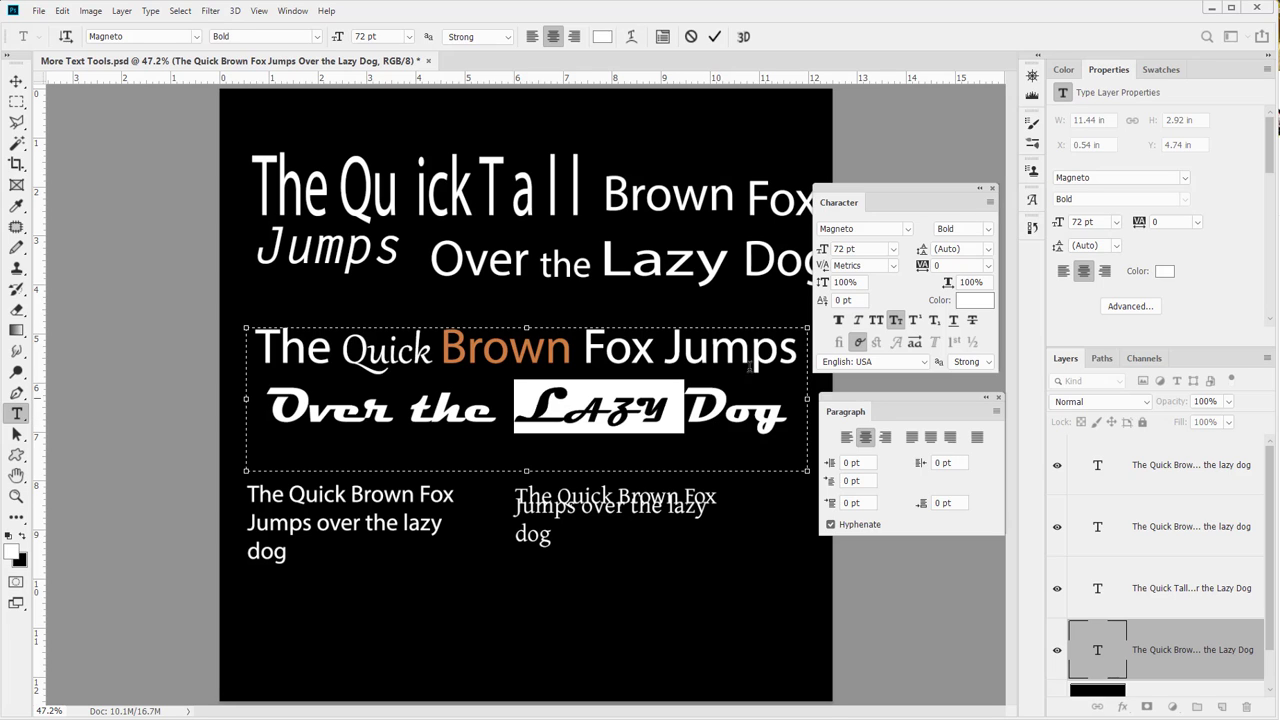
left_click(897, 320)
- Format the letters "z" and "y" in the word "Lazy" as superscript
left_click(627, 416)
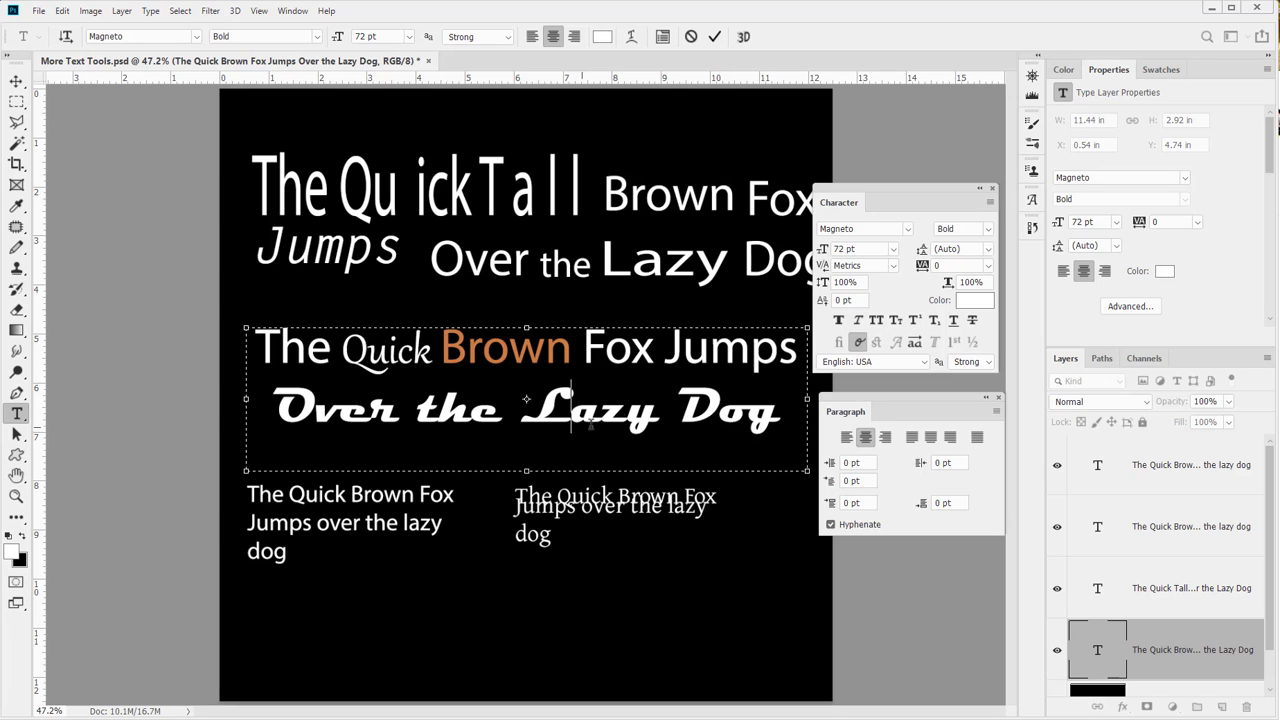
left_click_drag(627, 416, 648, 420)
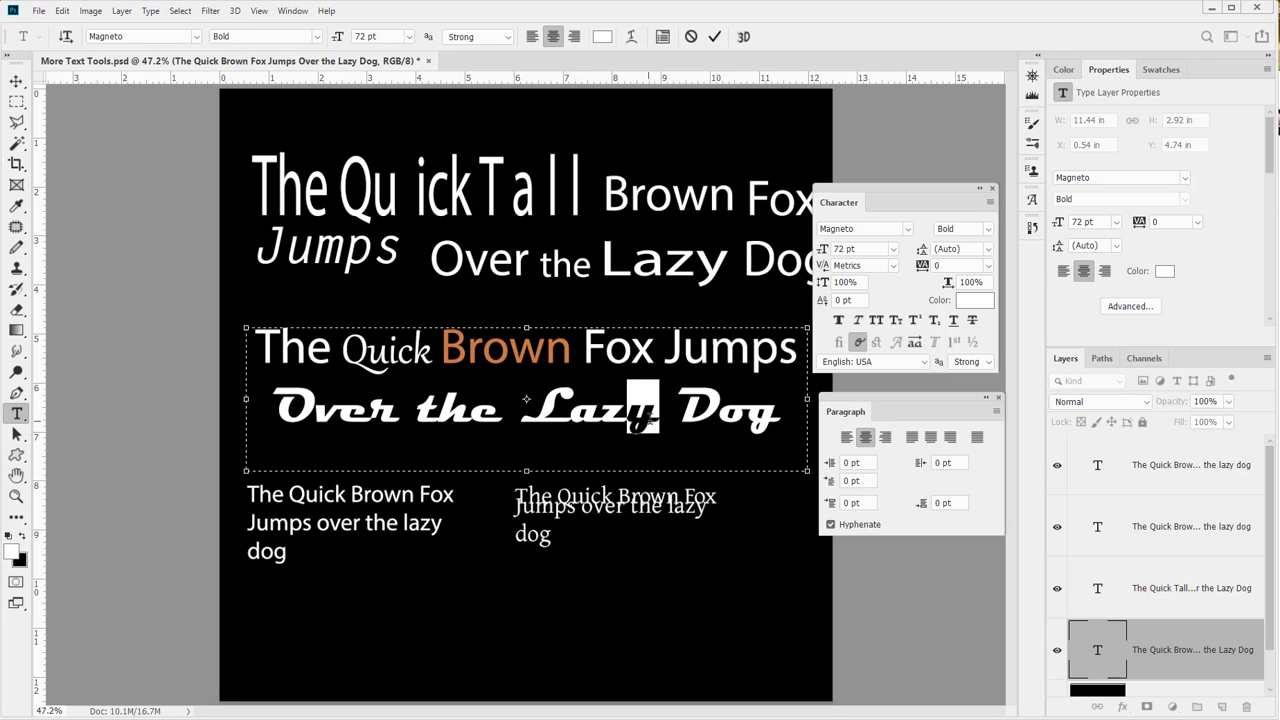
left_click(914, 320)
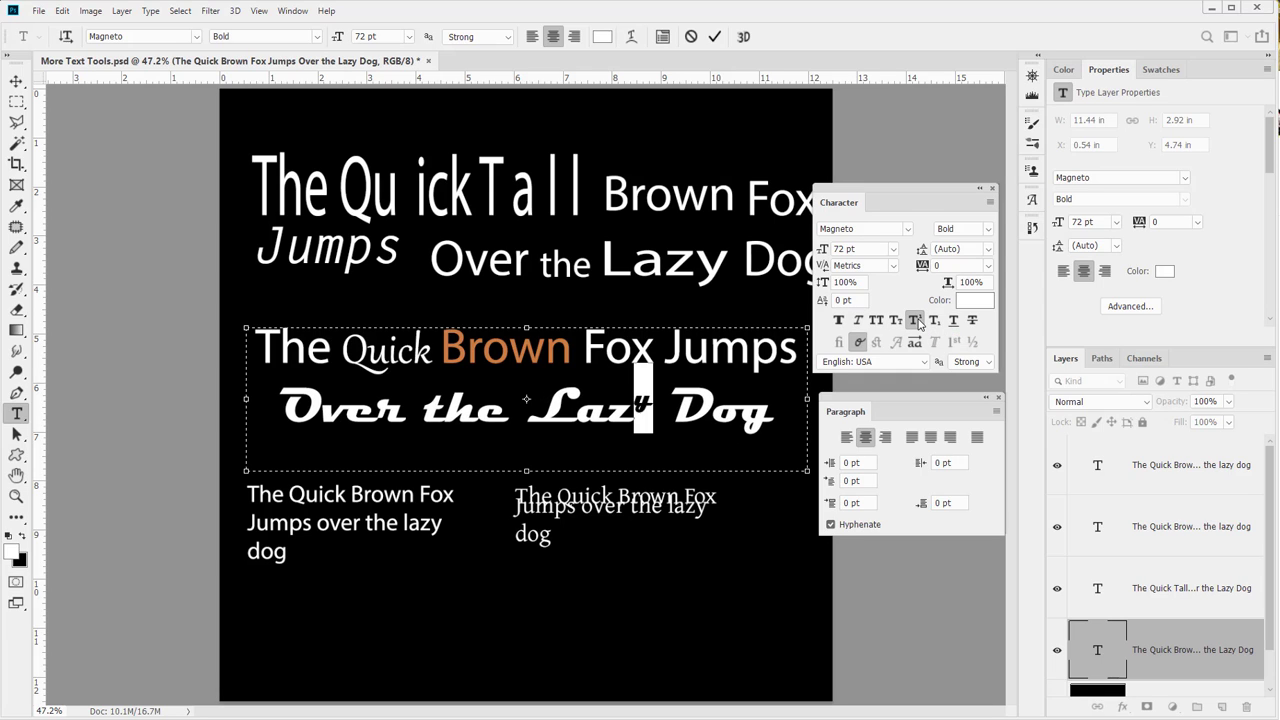
left_click_drag(607, 410, 648, 410)
left_click(914, 320)
left_click(914, 321)
- Change the letter "y" in the word "Lazy" to subscript
left_click_drag(649, 405, 628, 405)
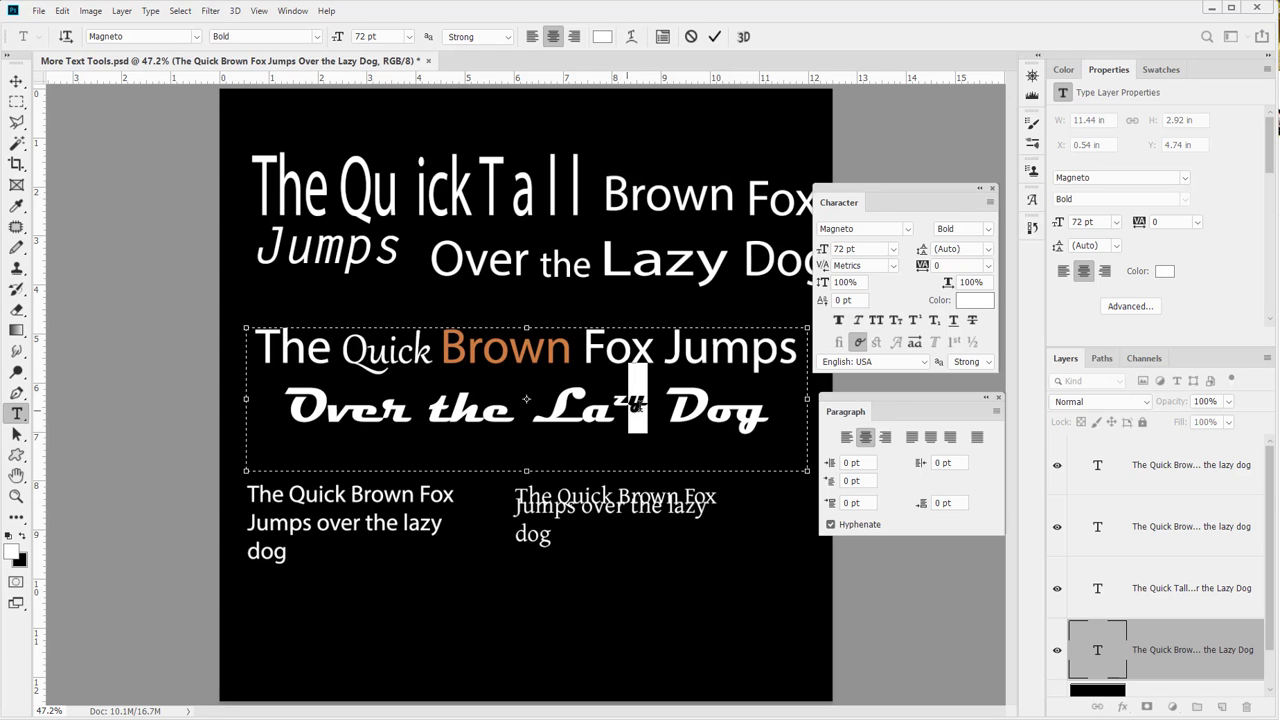
left_click(934, 321)
left_click(934, 321)
- Change the letter "a" in the word "Lazy" of the centred paragraph to subscript
left_click(631, 418)
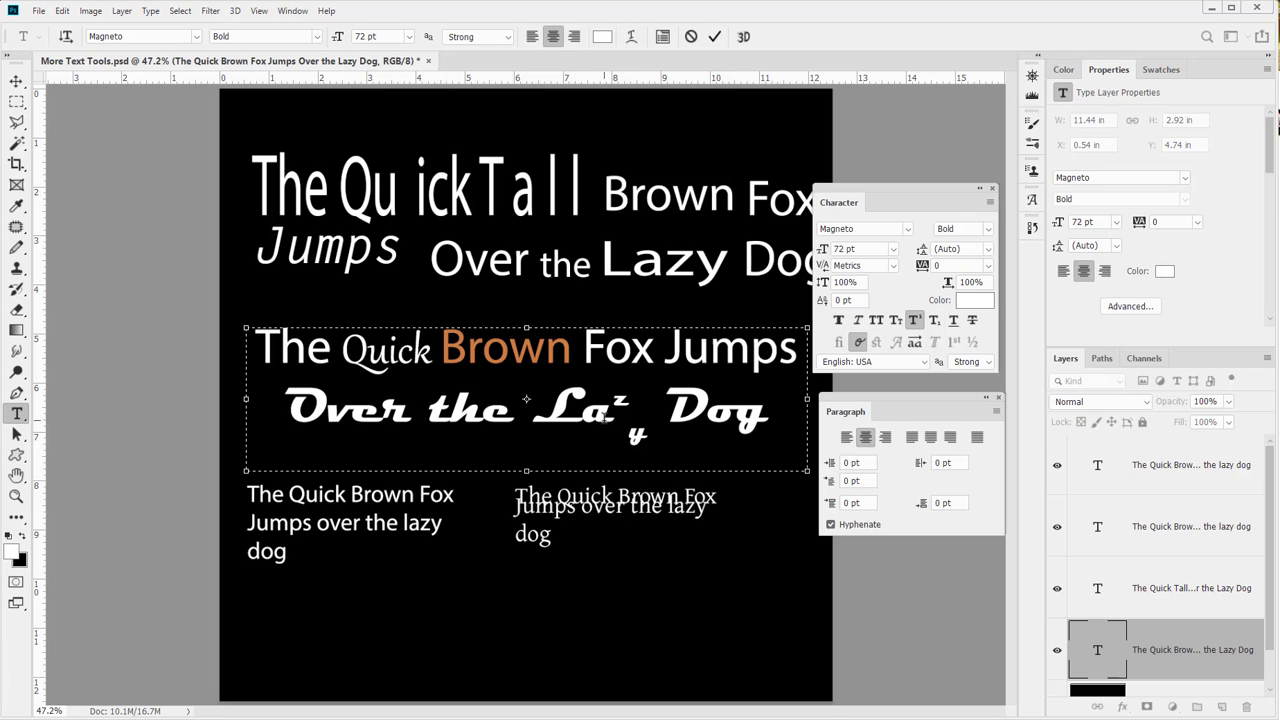
left_click_drag(614, 414, 584, 414)
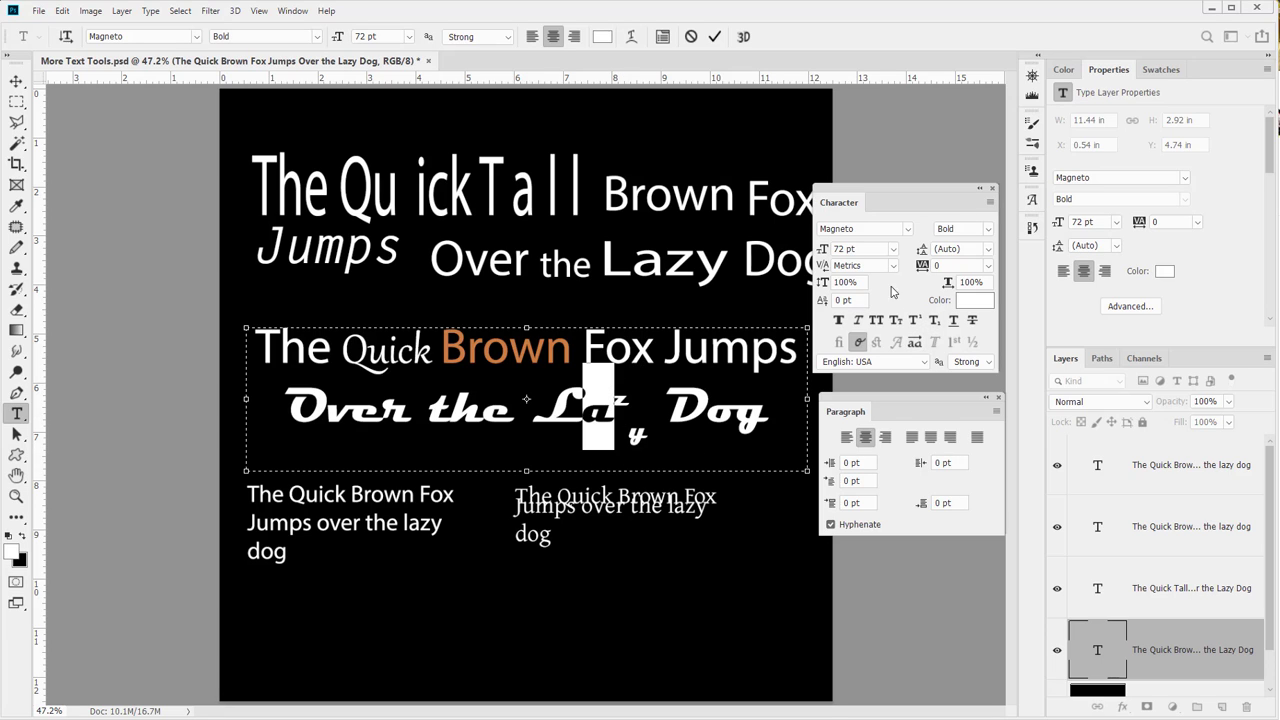
left_click(934, 321)
left_click(594, 418)
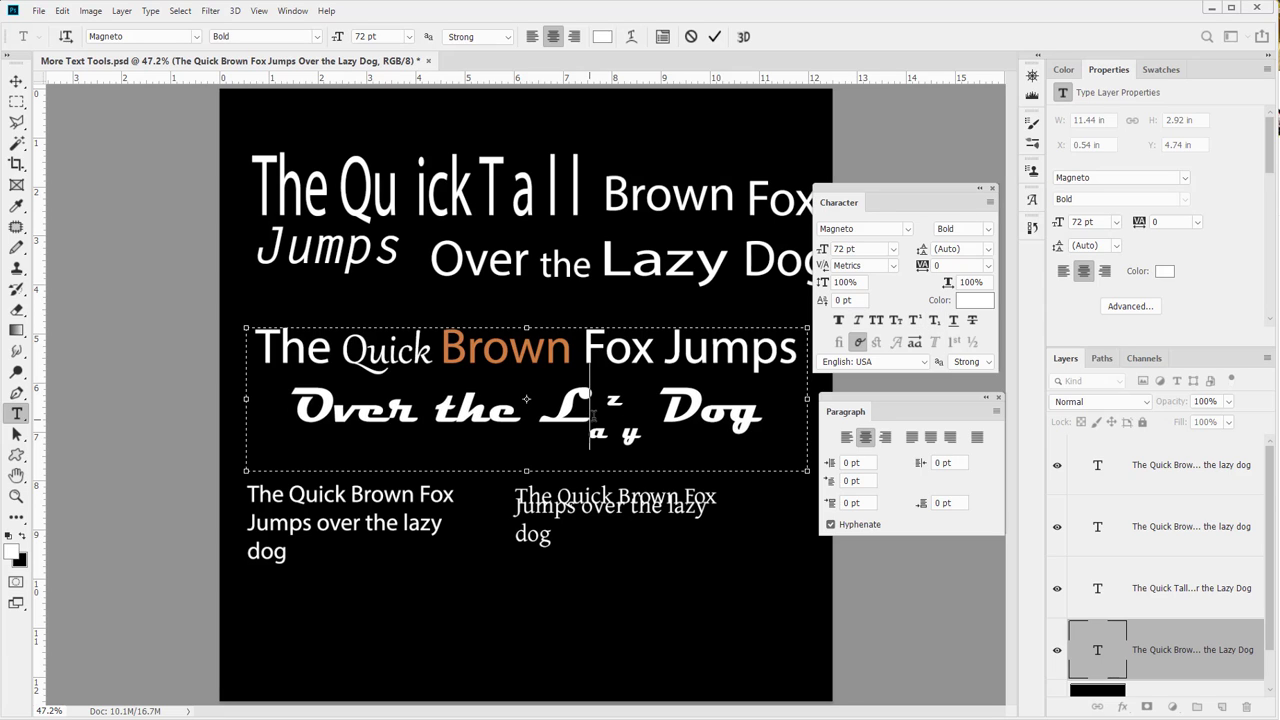
- Underline the letter "L" in the word "Lazy", and try underlining the remaining letters "azy" as well
left_click(556, 415, "shift")
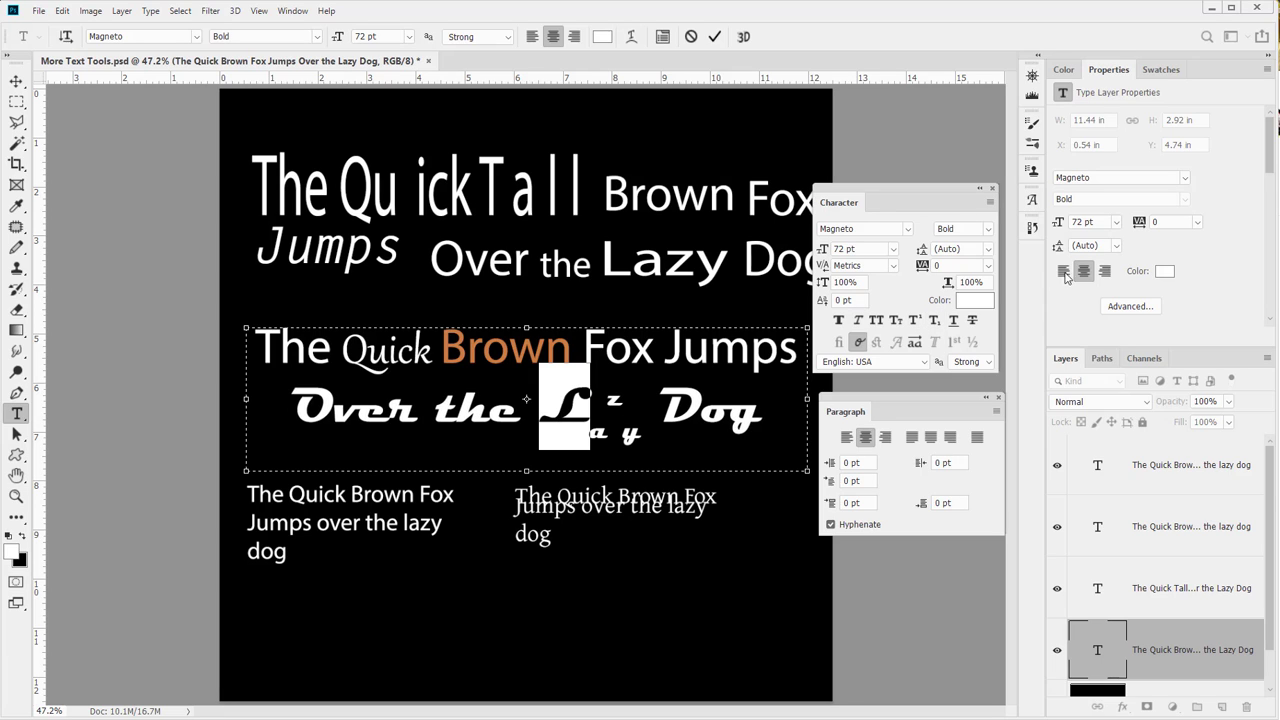
left_click(952, 321)
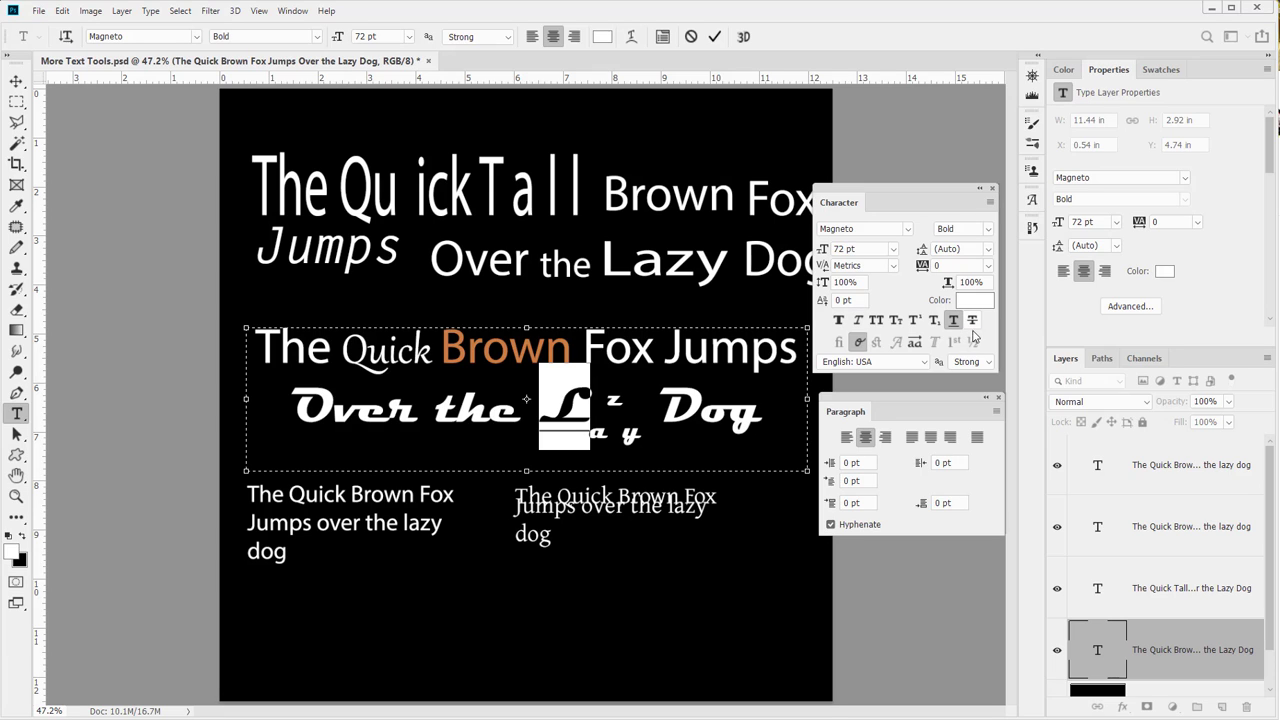
left_click(640, 412, "shift")
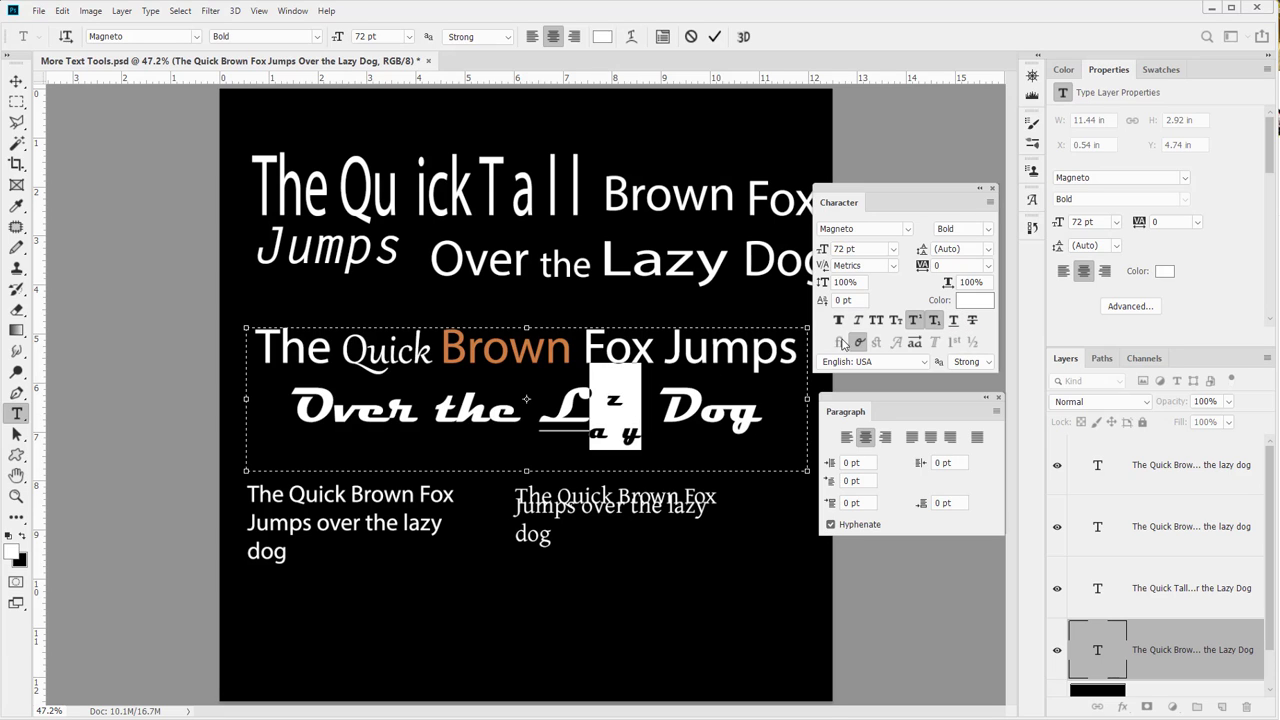
left_click(953, 321)
- Apply strikethrough to the letter "z" in "Lazy" and to the word "The" at the start of the centred paragraph
left_click(599, 416)
key("shift+Right")
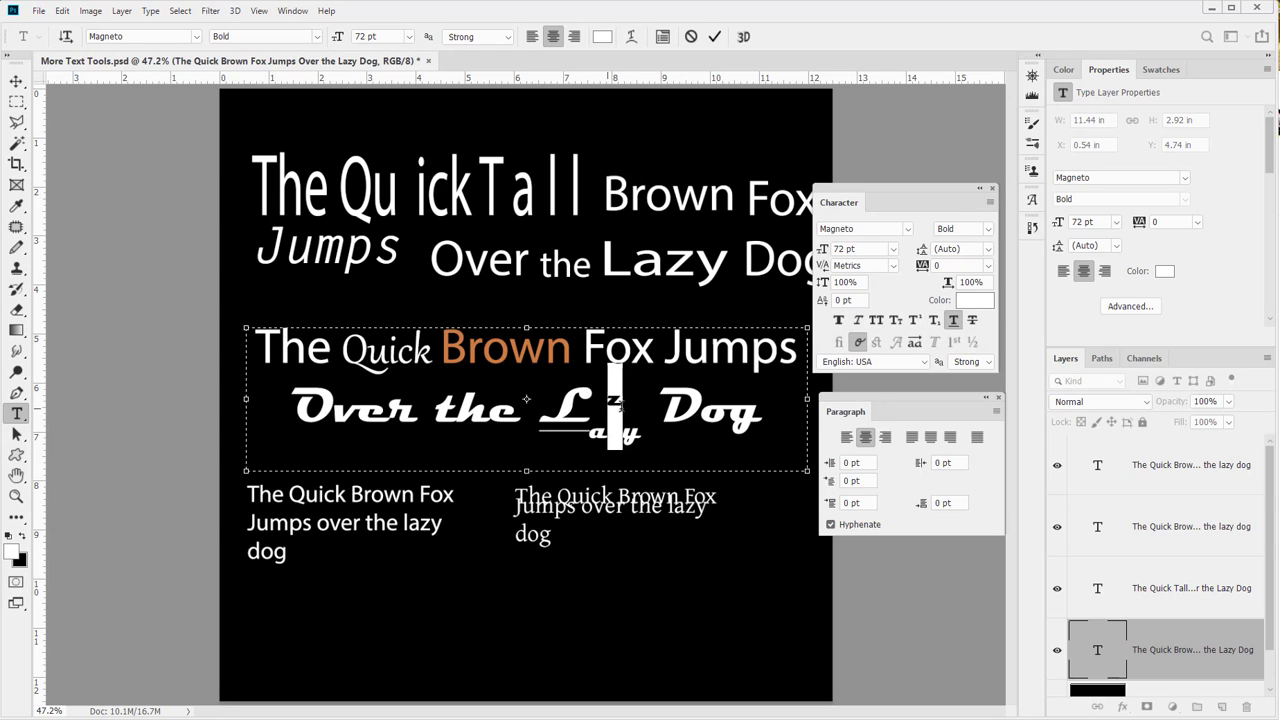
left_click(973, 323)
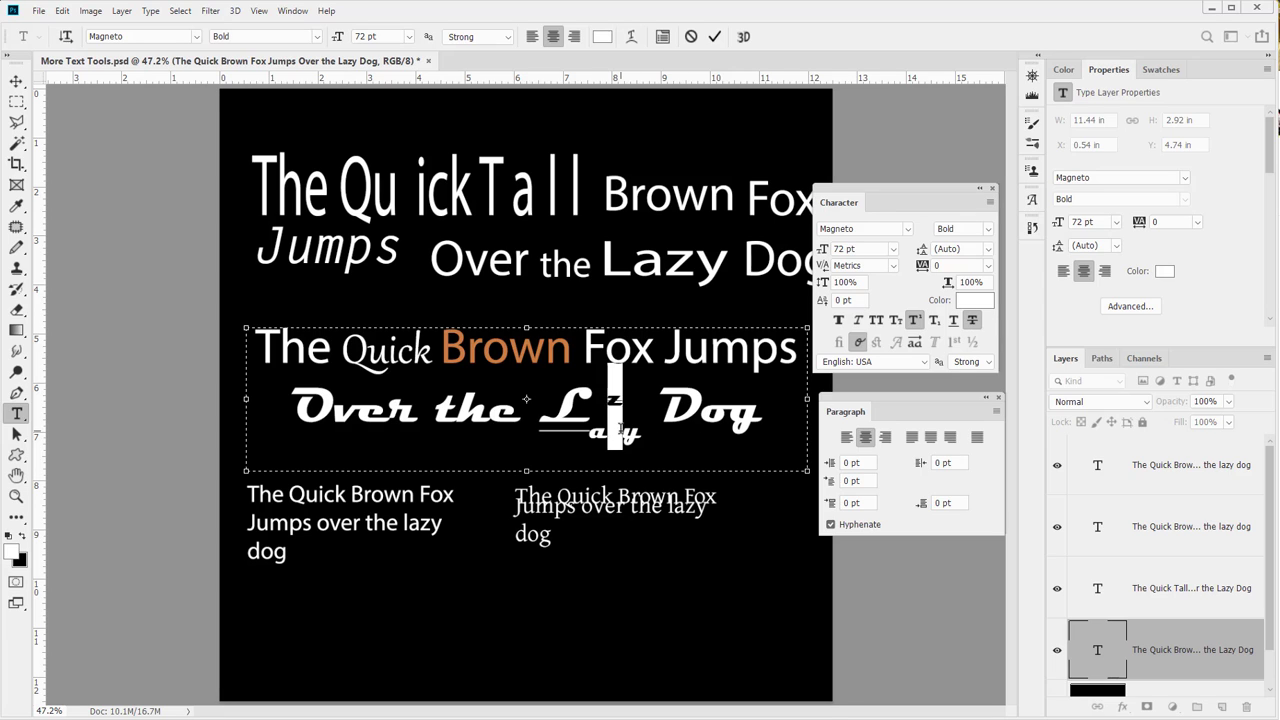
key("Right")
left_click_drag(255, 345, 330, 343)
left_click(972, 321)
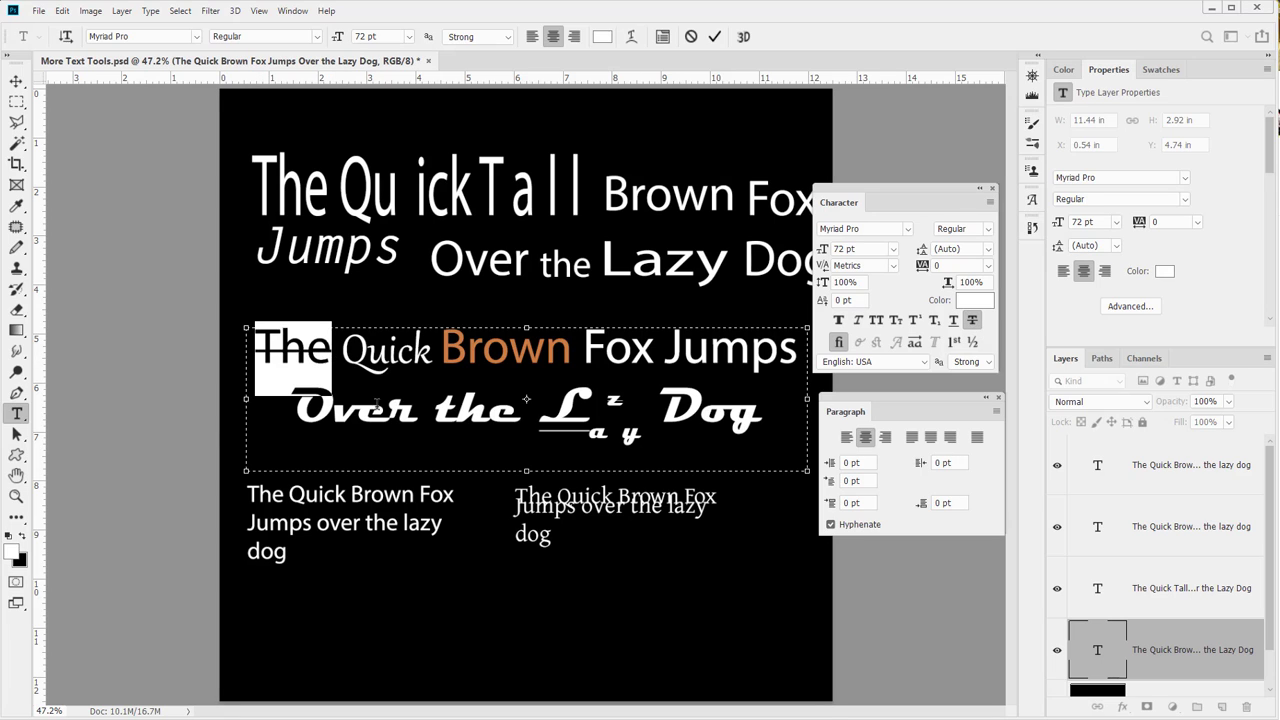
left_click(310, 386)
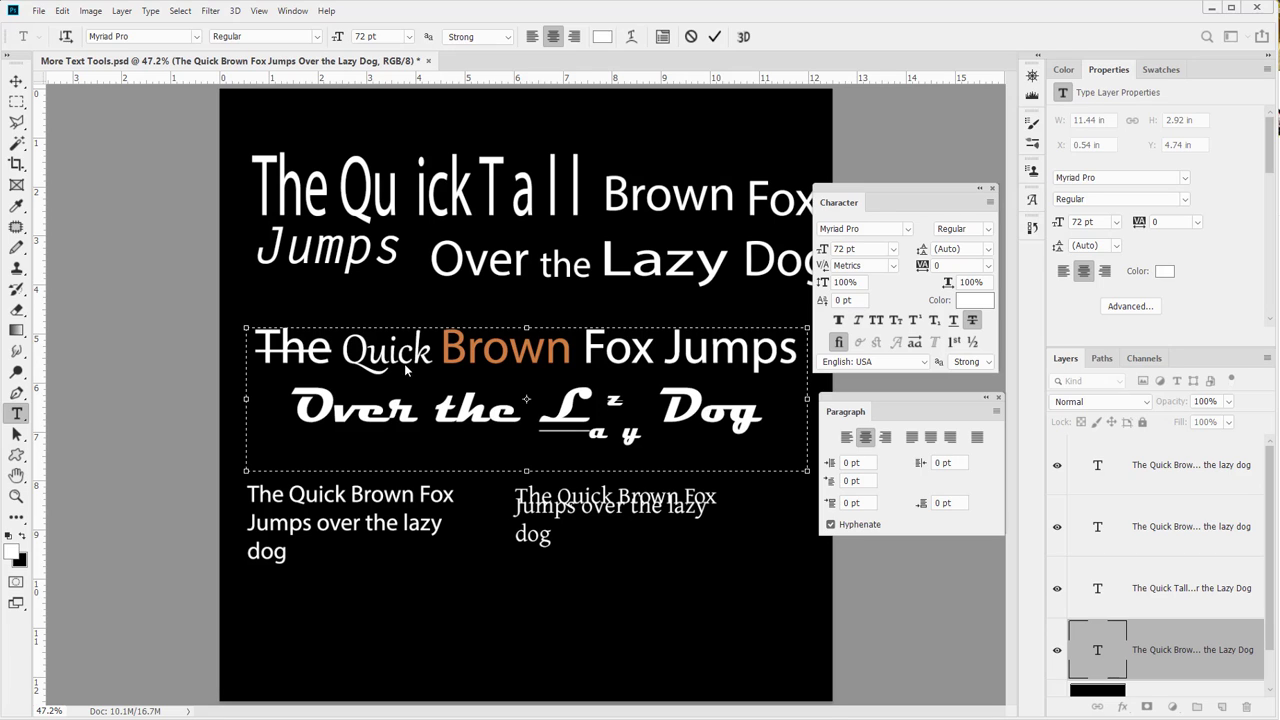
- Apply Faux Italic to the letter "h" in the word "the" on the second line of the centred paragraph
left_click(444, 364)
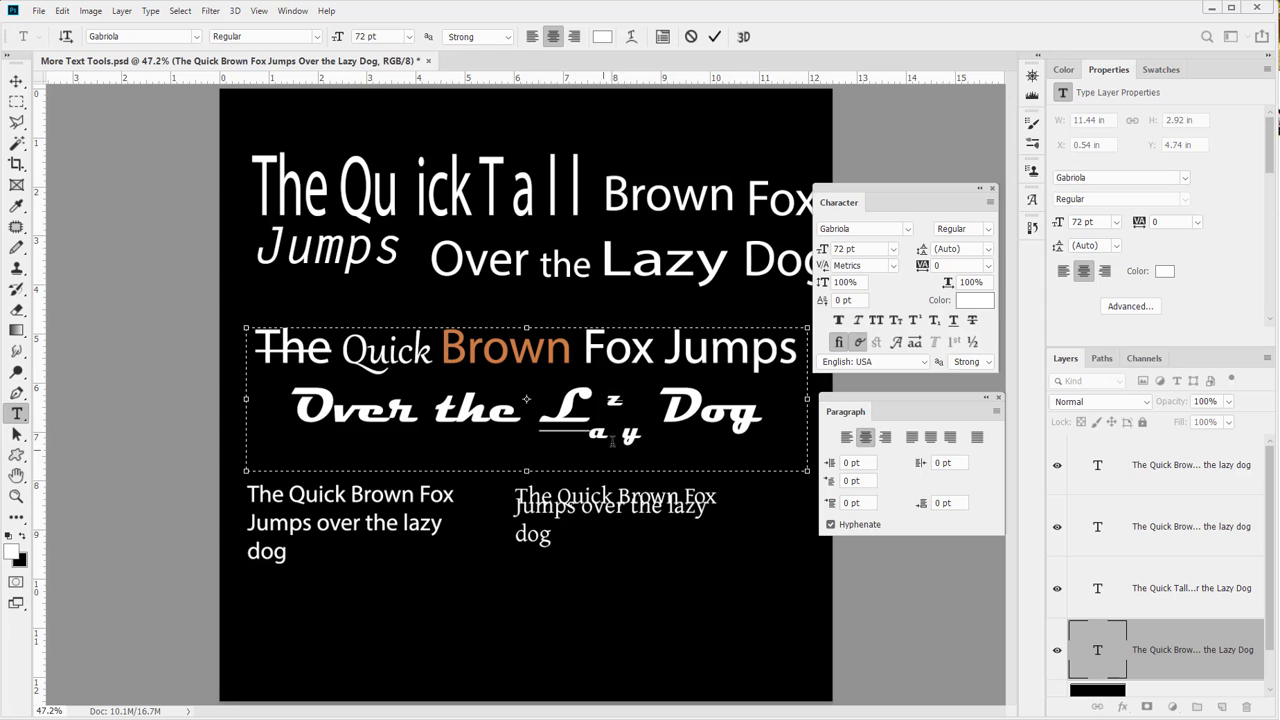
left_click_drag(588, 432, 604, 436)
key("Left")
key("Left")
key("Left")
key("Left")
key("shift+Left")
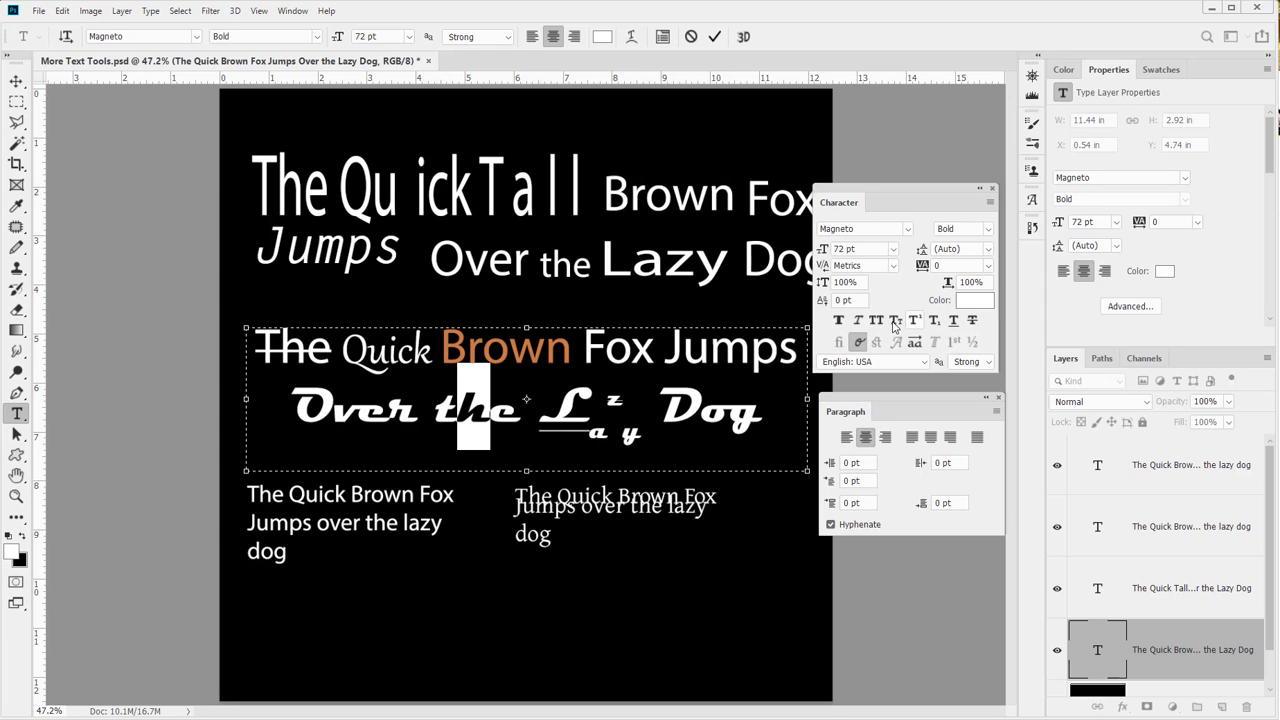
left_click(857, 320)
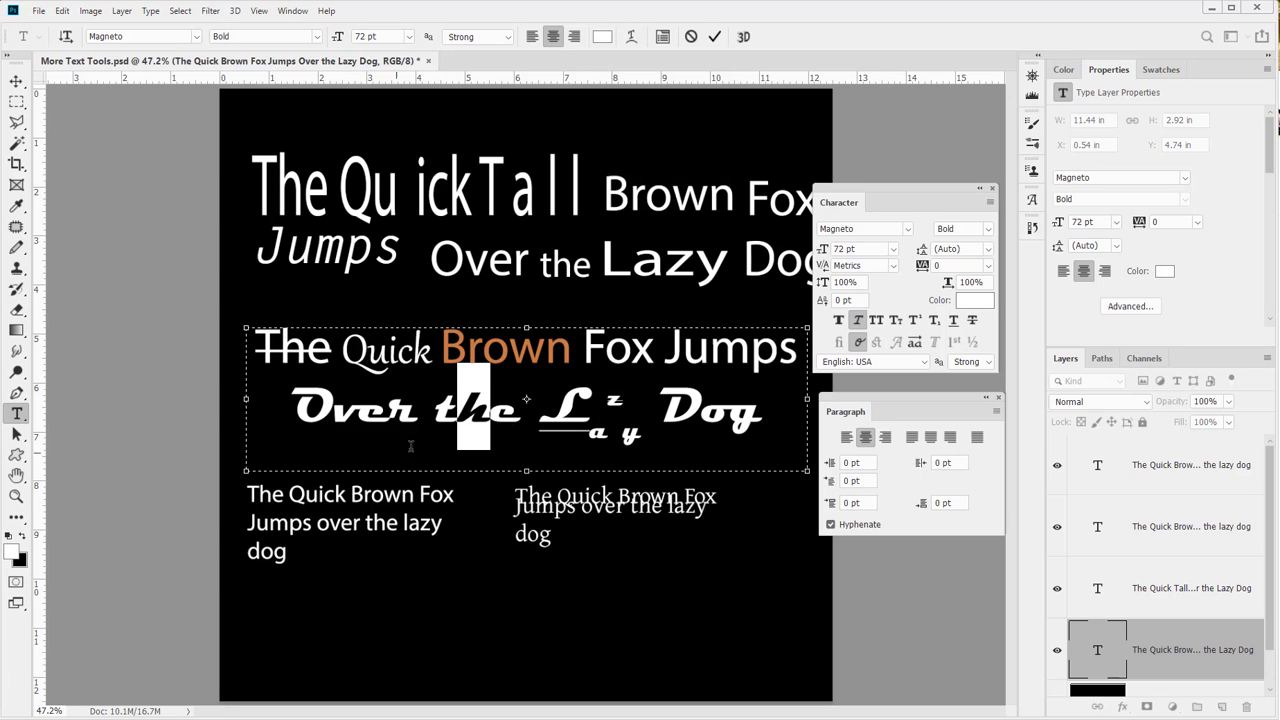
key("Right")
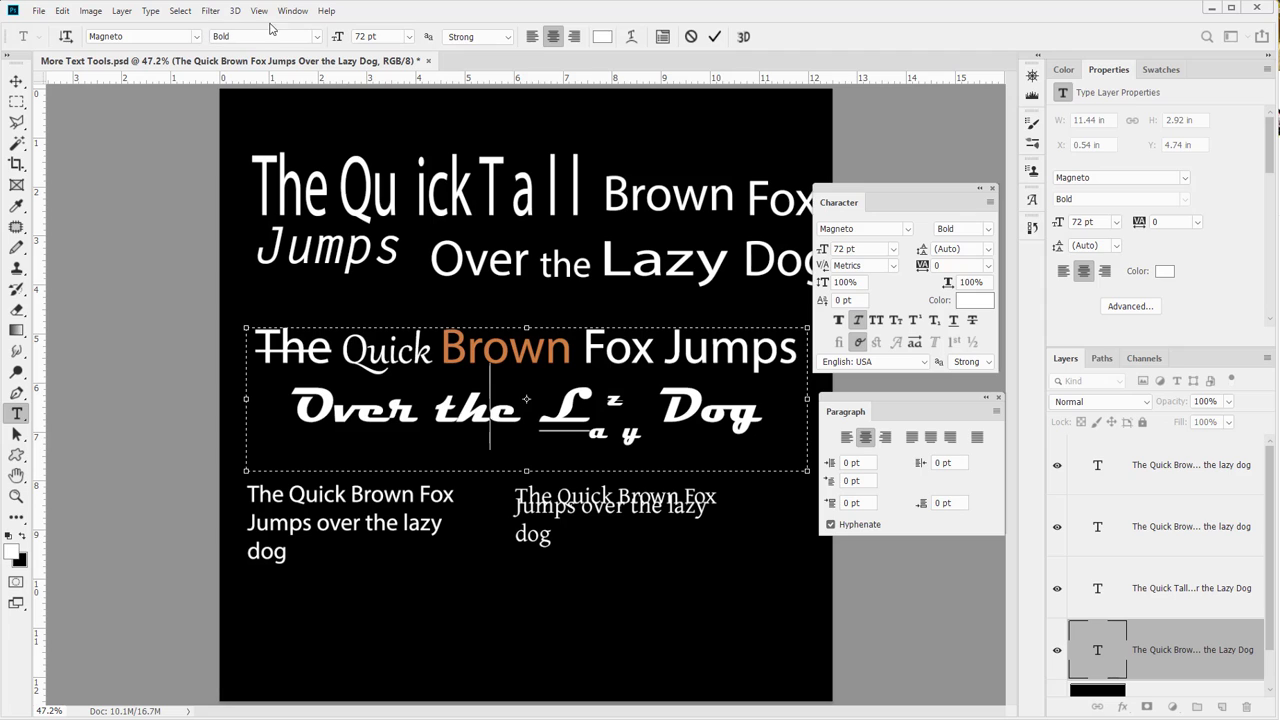
- Check which font styles Magneto offers for the text at the cursor
left_click(316, 37)
left_click(316, 37)
left_click(316, 37)
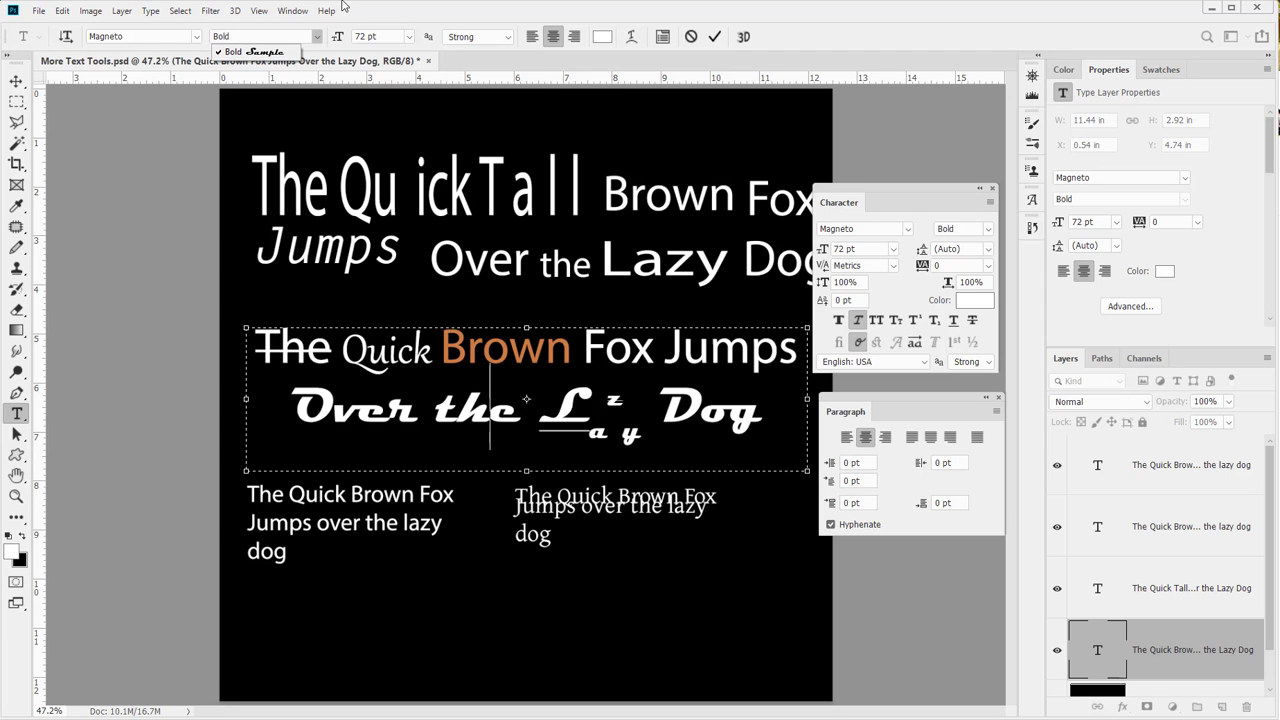
left_click(260, 52)
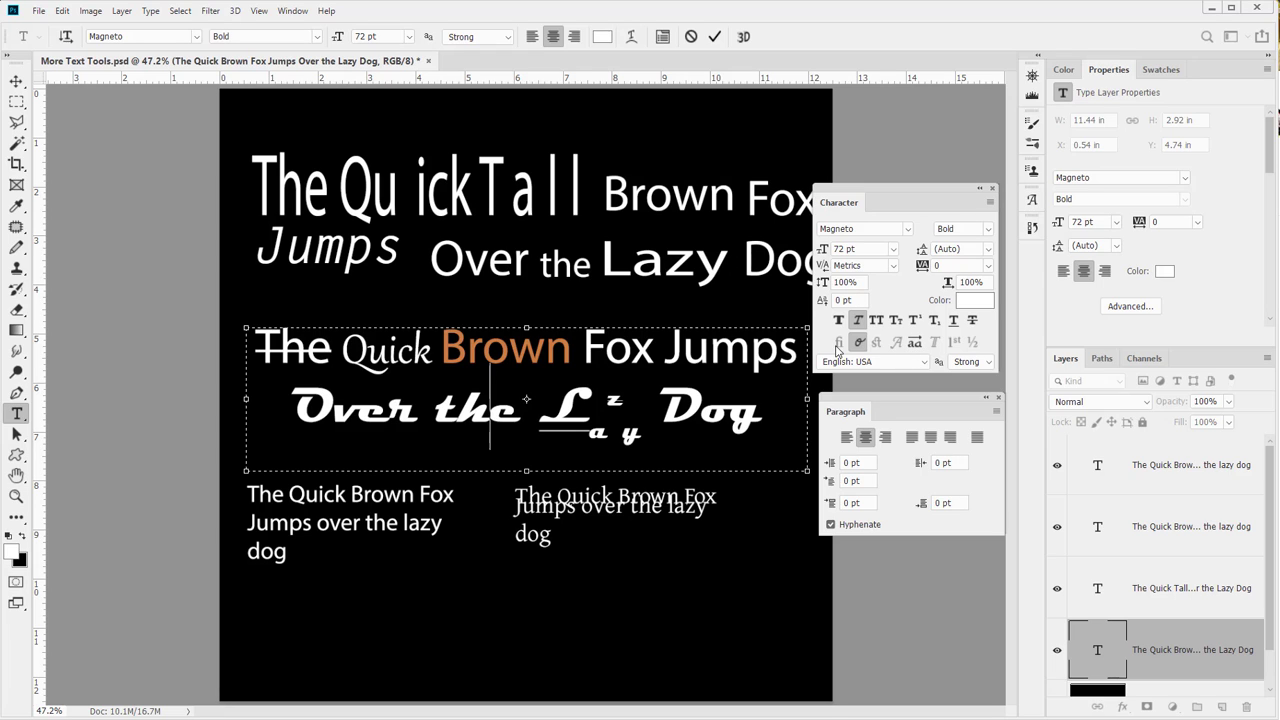
- Compare the OpenType options available for the Gabriola, Magneto and Myriad Pro words in the centred paragraph
left_click_drag(367, 358, 398, 358)
left_click(398, 358)
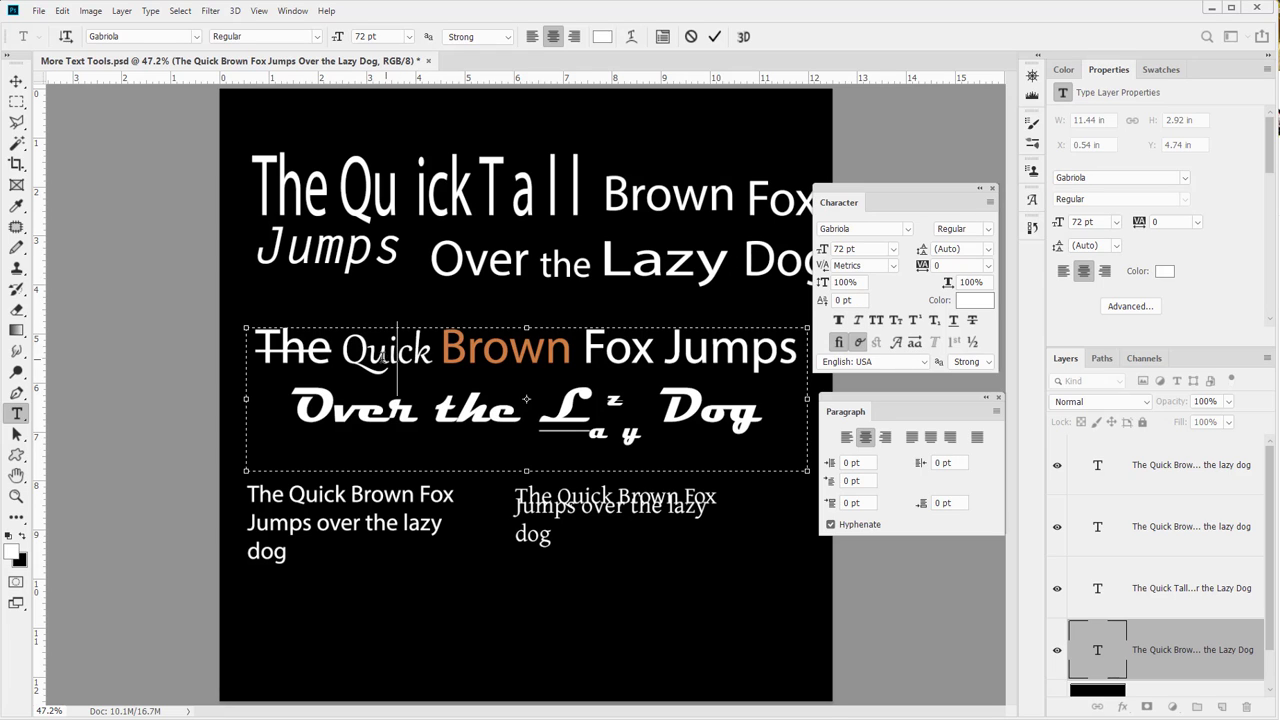
left_click(368, 357)
key("Down")
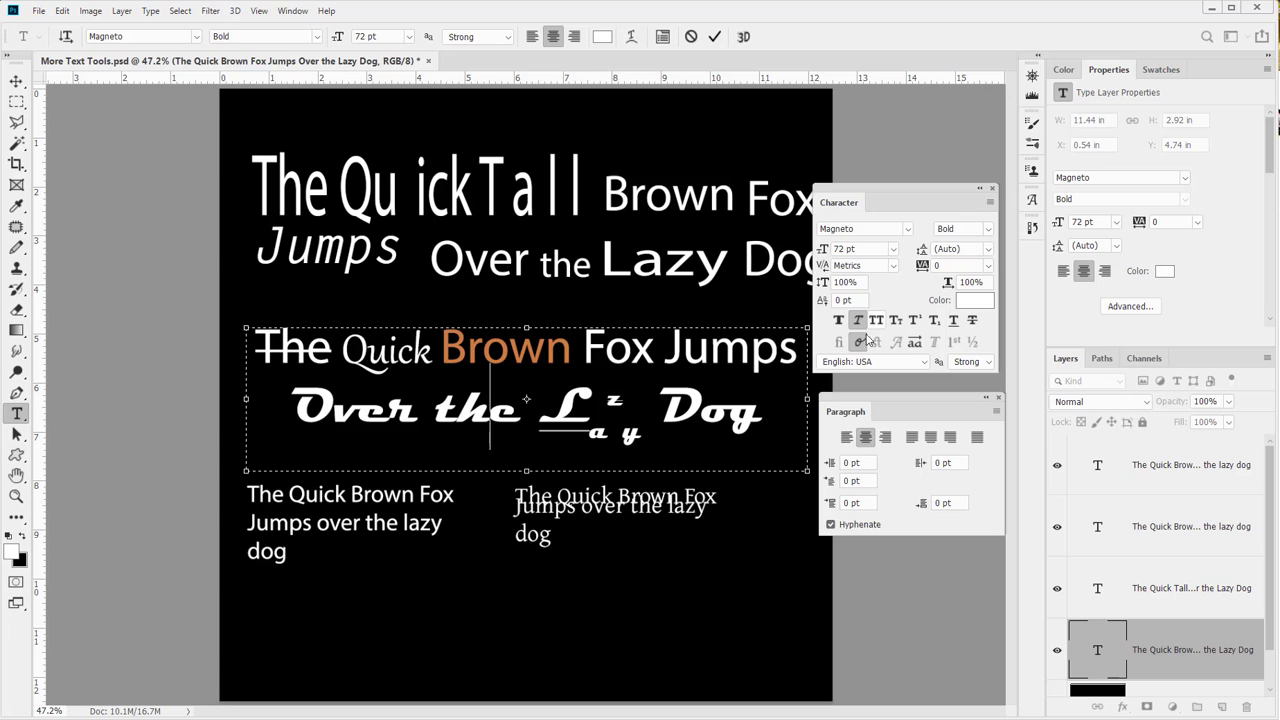
key("Left")
key("Left")
key("Left")
key("Left")
key("Left")
left_click(503, 356)
left_click(414, 358)
left_click(478, 358)
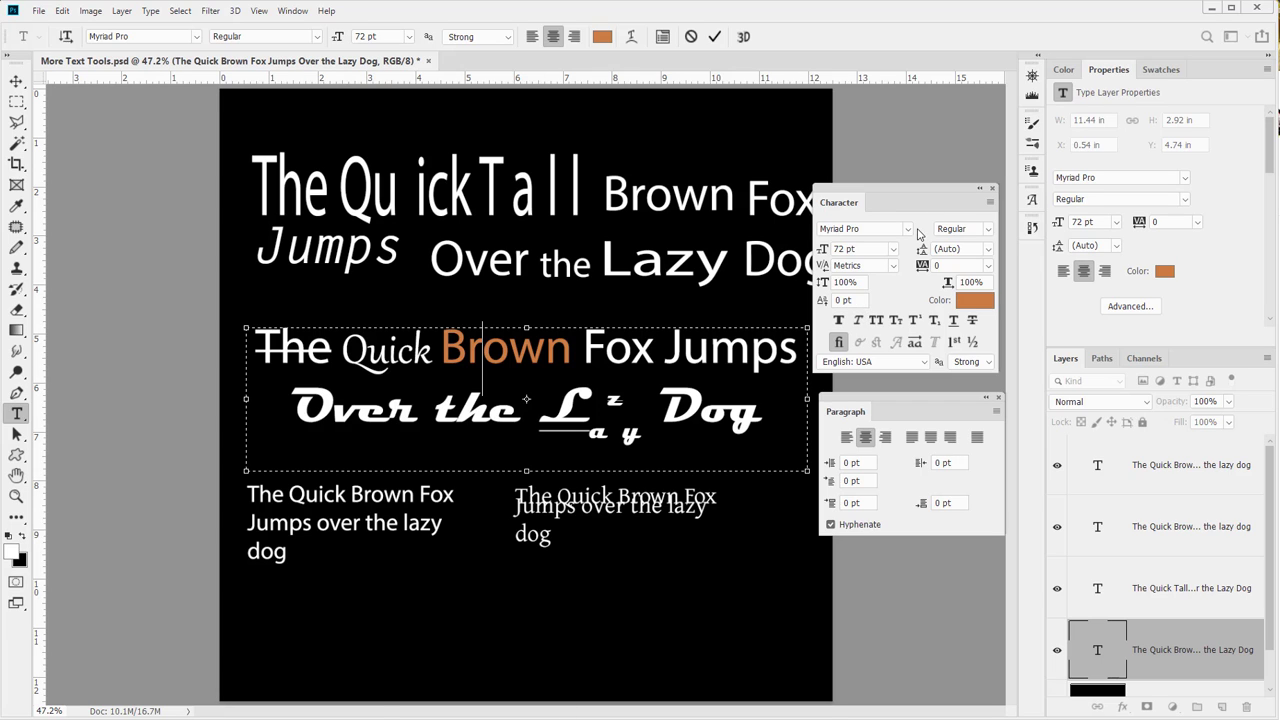
- Reset the character settings at the cursor in the word "Brown", and reset the selected letter "B" as well
left_click(989, 202)
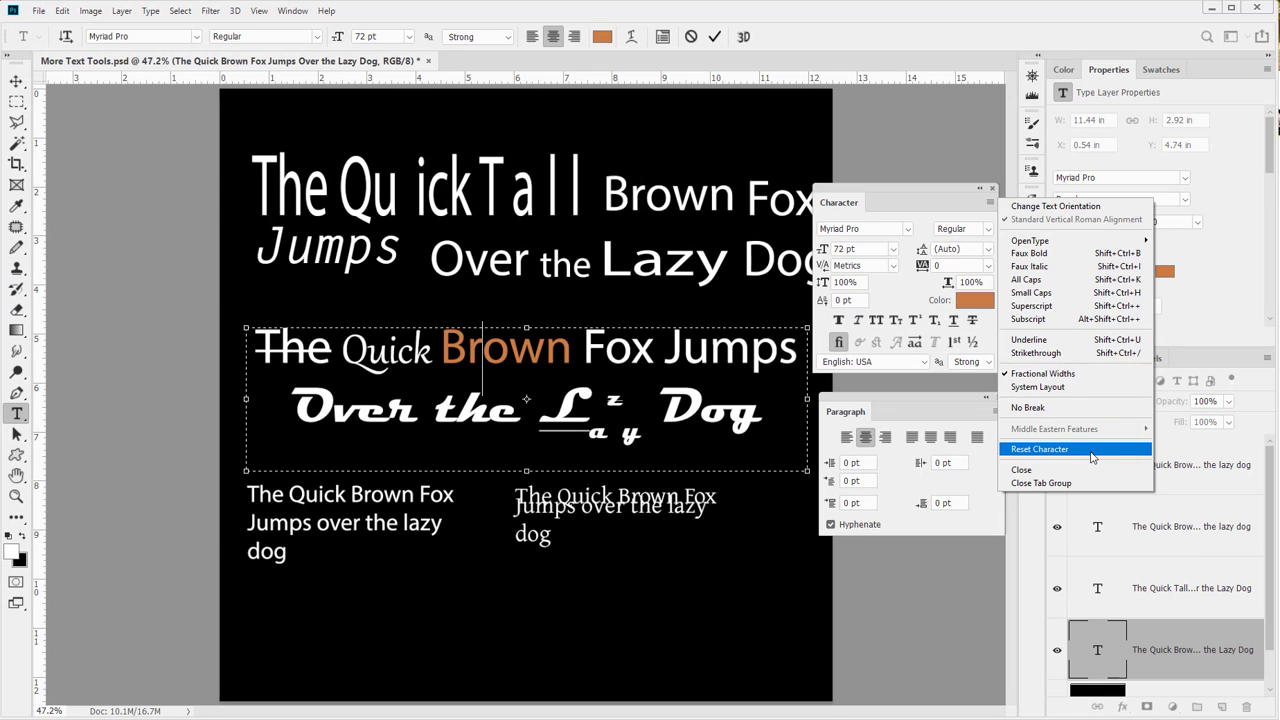
left_click(1039, 449)
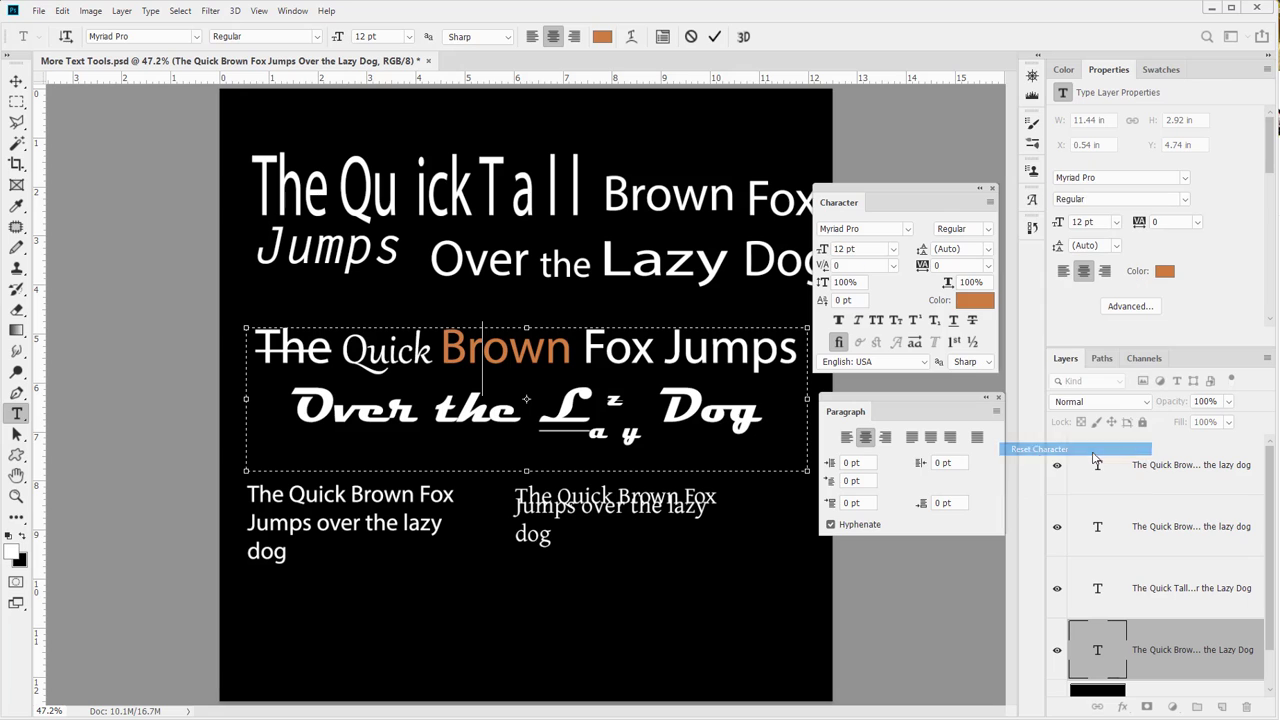
left_click_drag(438, 352, 466, 360)
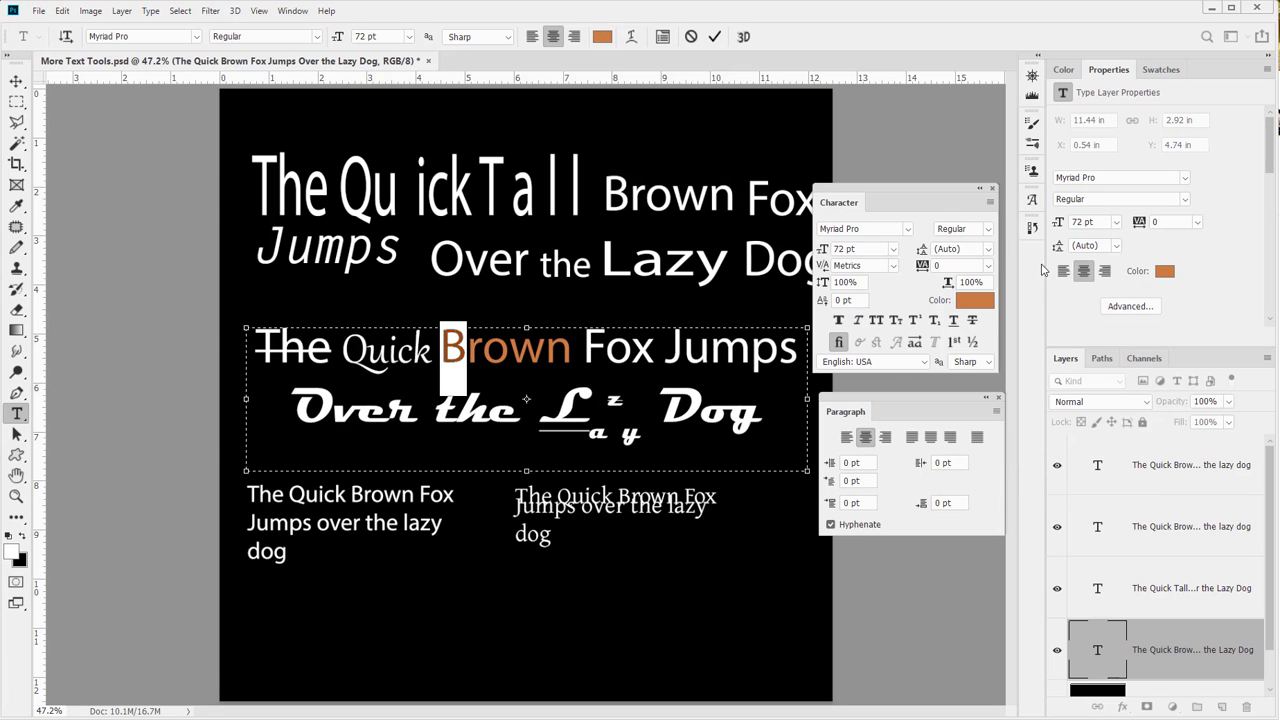
left_click(990, 202)
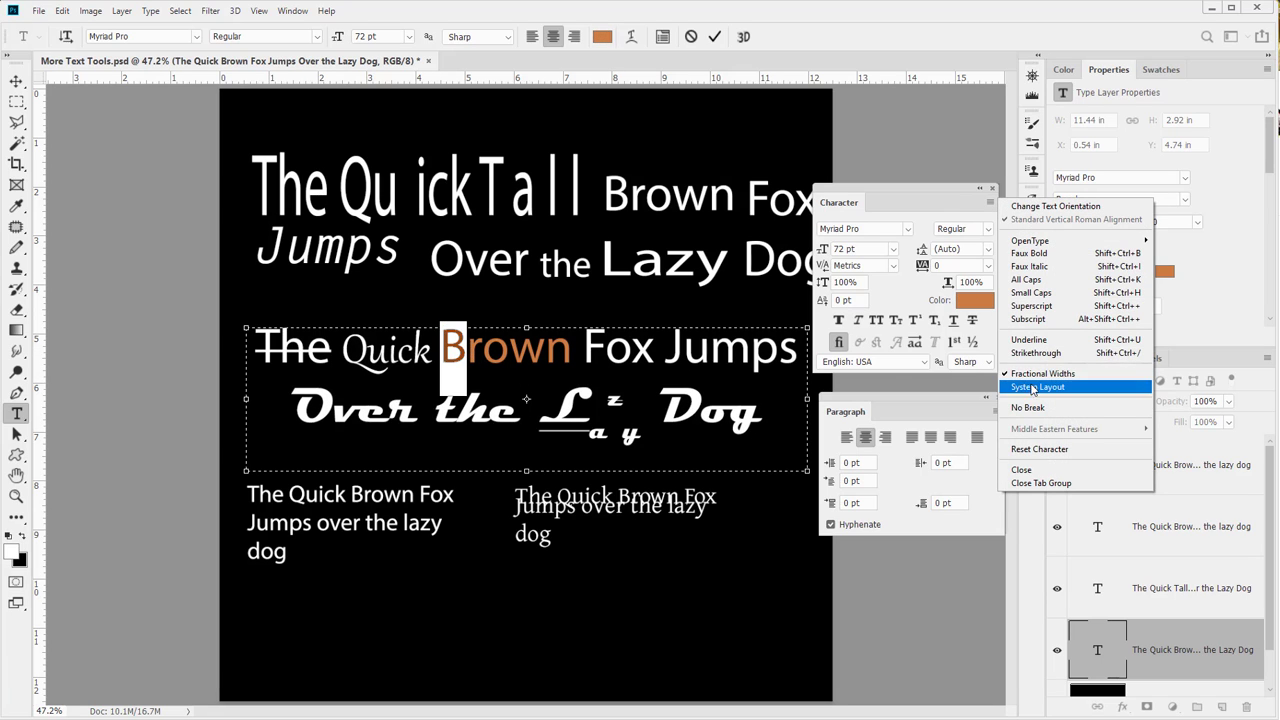
left_click(1040, 449)
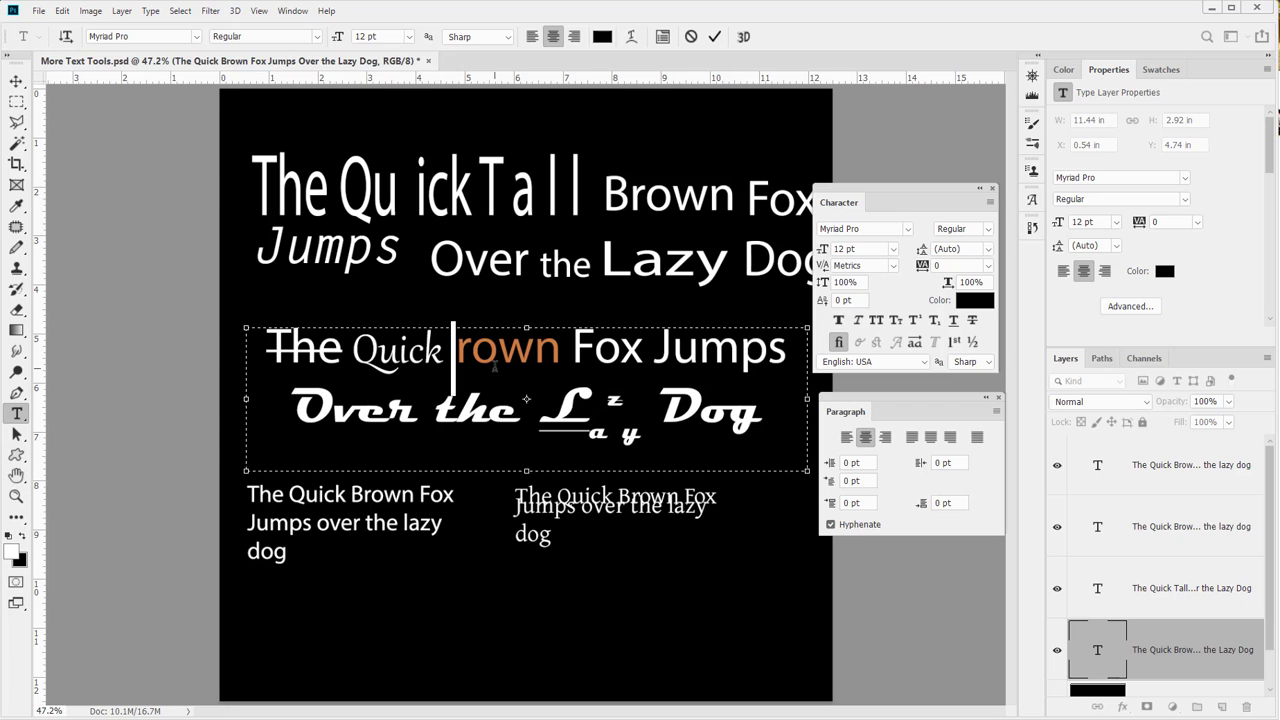
- Set the text colour of the letter "B" in "Brown" to ffffff
left_click(602, 36)
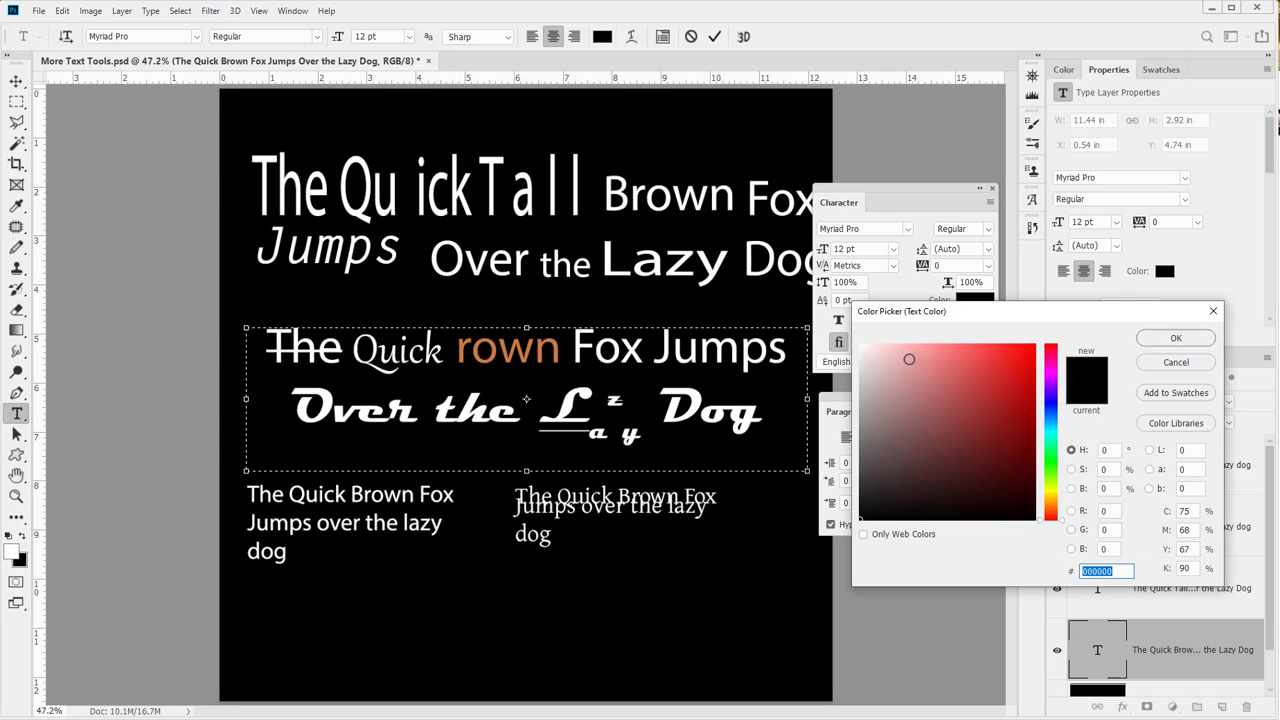
type("ffffff")
left_click(1172, 340)
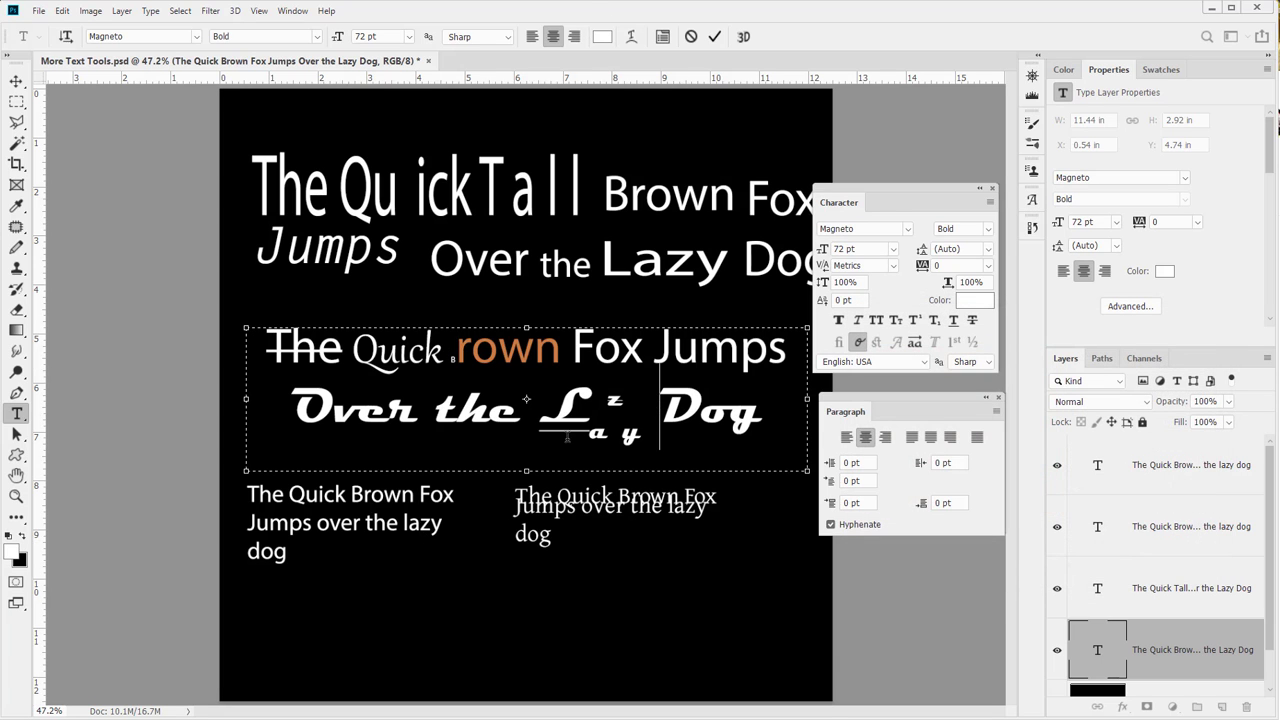
- Commit the text edit and save the document with the centred paragraph's earlier formatting restored
left_click(415, 388)
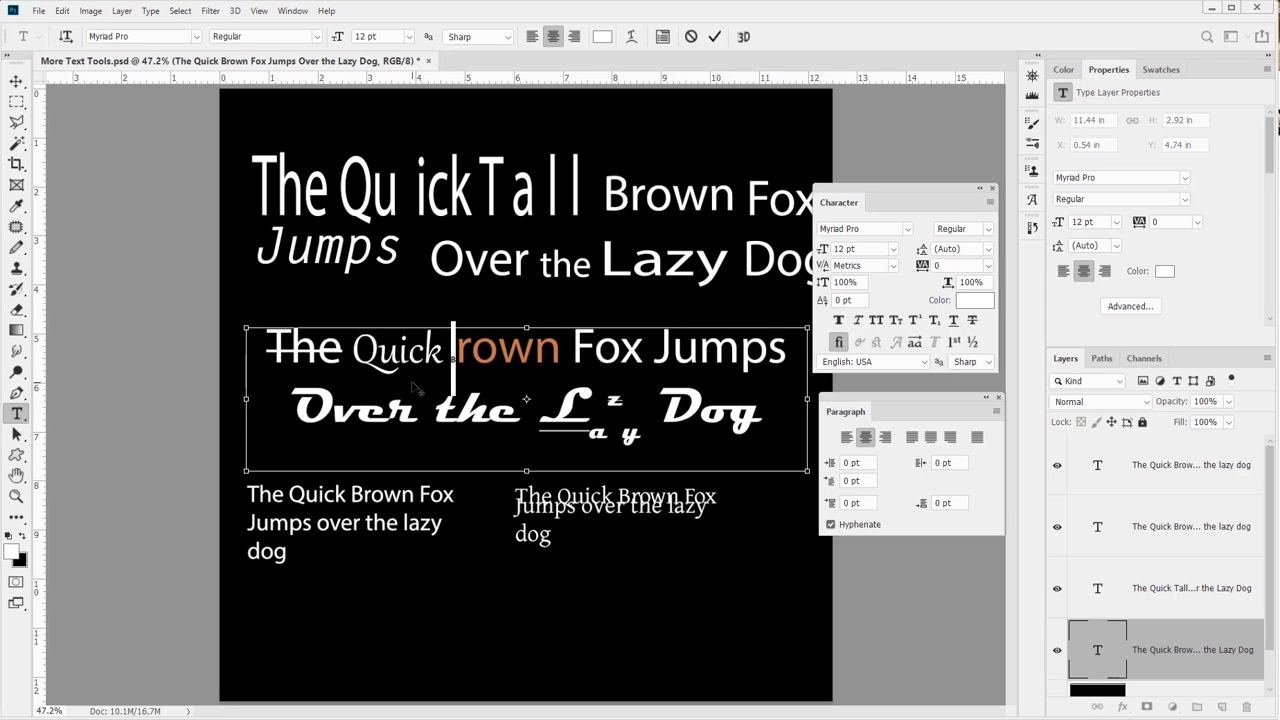
left_click(16, 80)
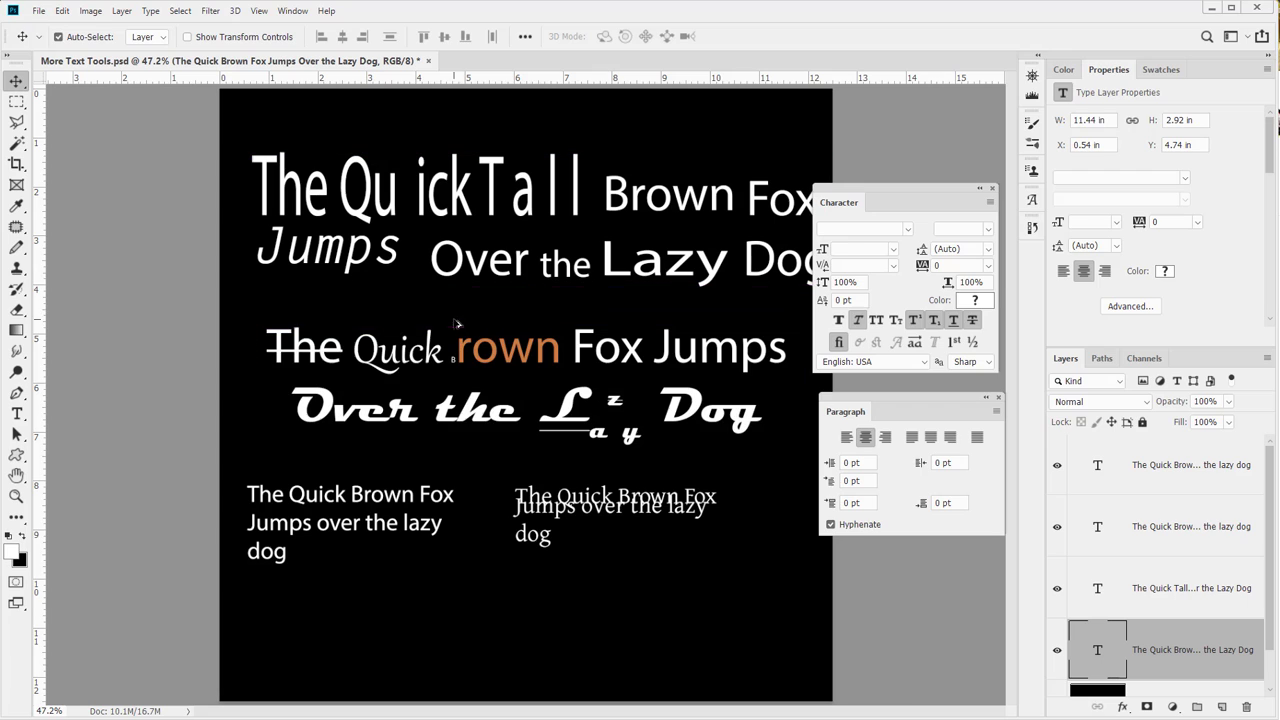
key("ctrl+s")
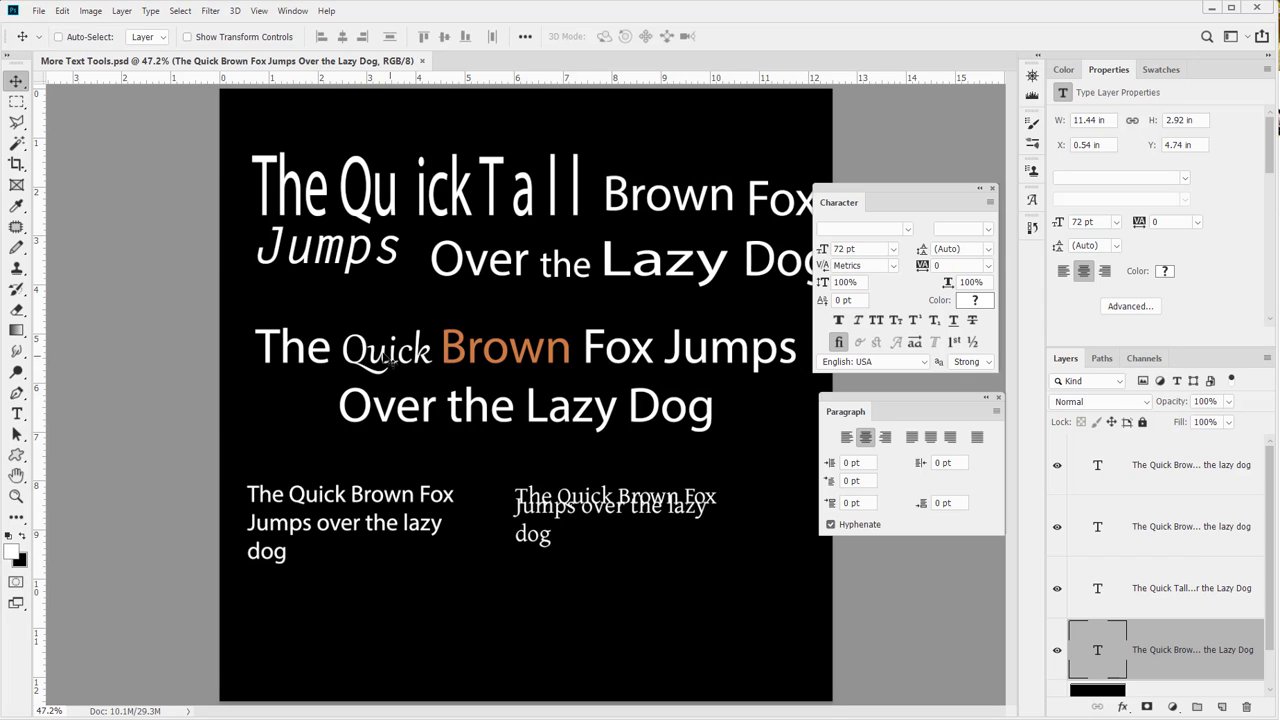
- Compare the ligature options for the letters "Qui" in "Quick" and "wn" in "Brown" of the centred paragraph
left_click(16, 413)
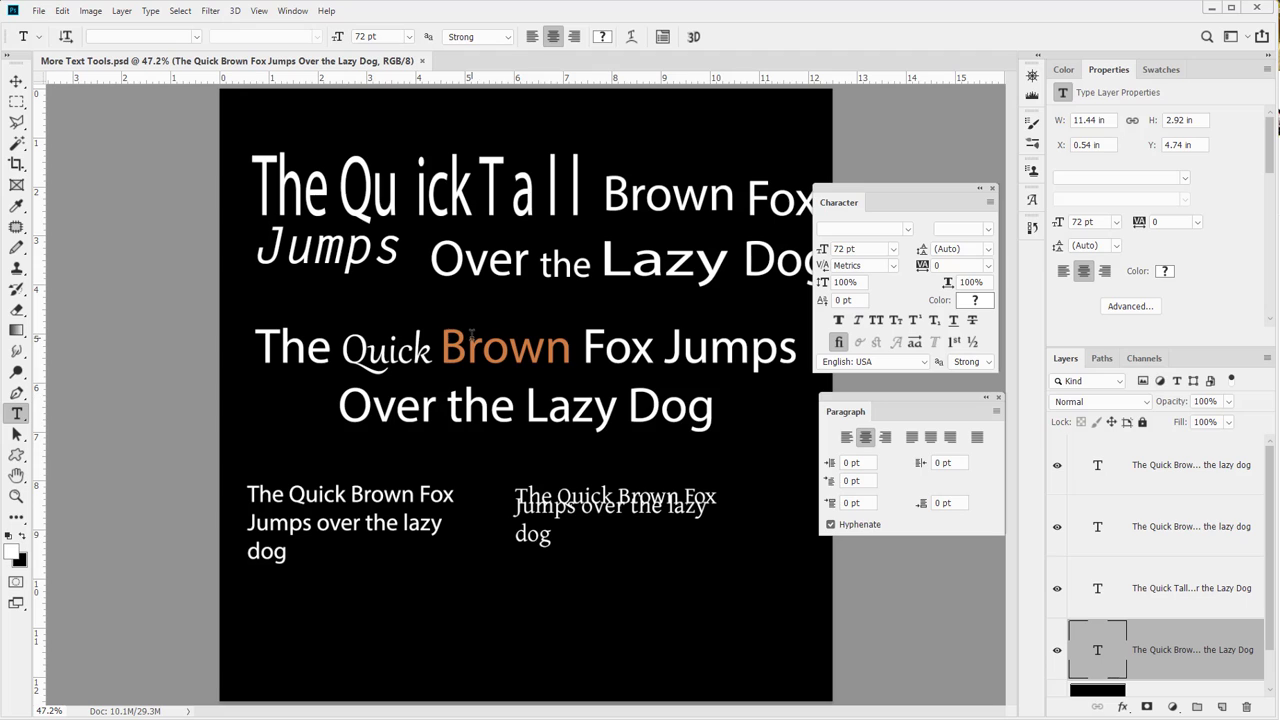
left_click_drag(390, 349, 342, 350)
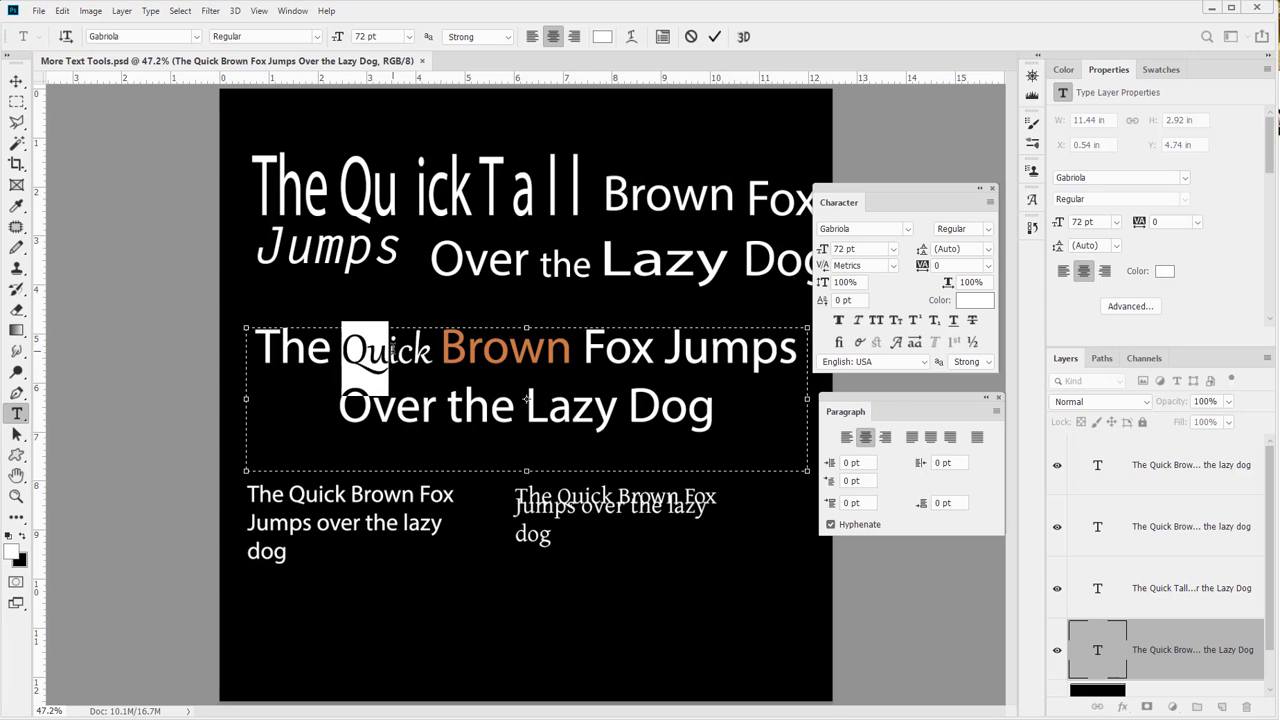
key("Right")
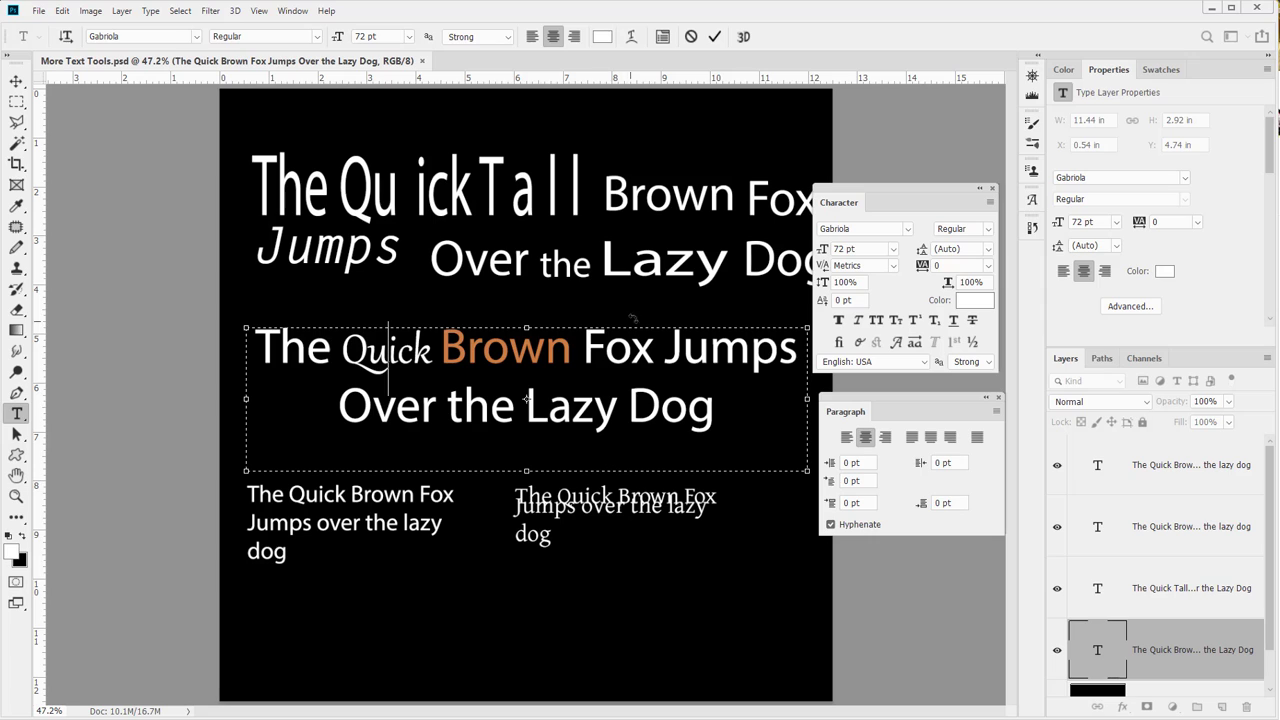
left_click(510, 347)
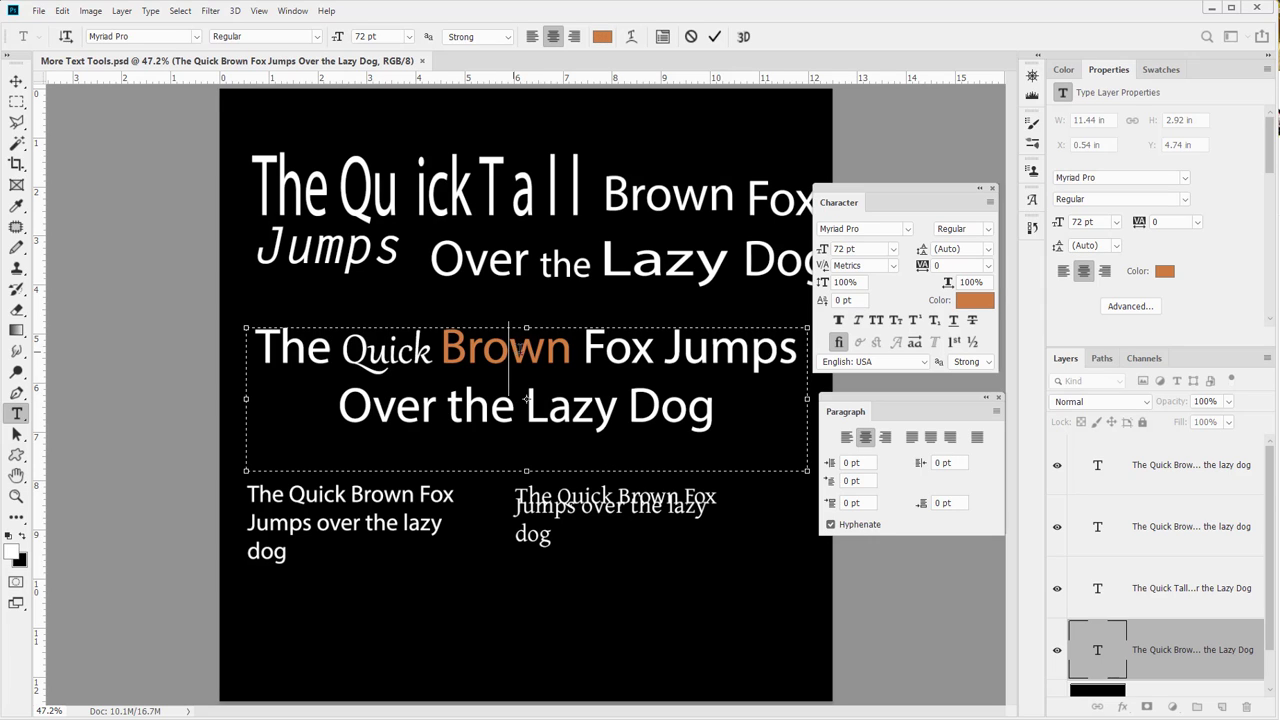
left_click_drag(510, 347, 571, 350)
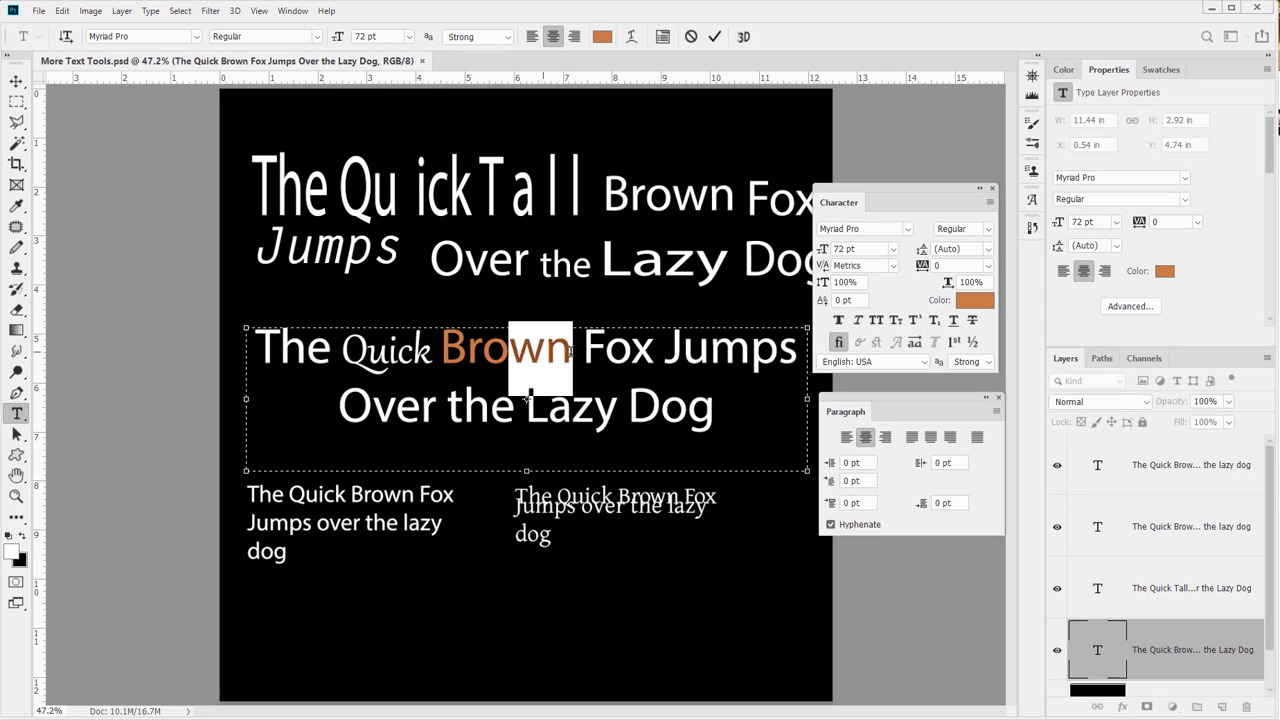
left_click(840, 343)
- Create a separate text layer reading "fi" in the empty area below the smaller paragraphs, and commit it
left_click(322, 638)
left_click(306, 610)
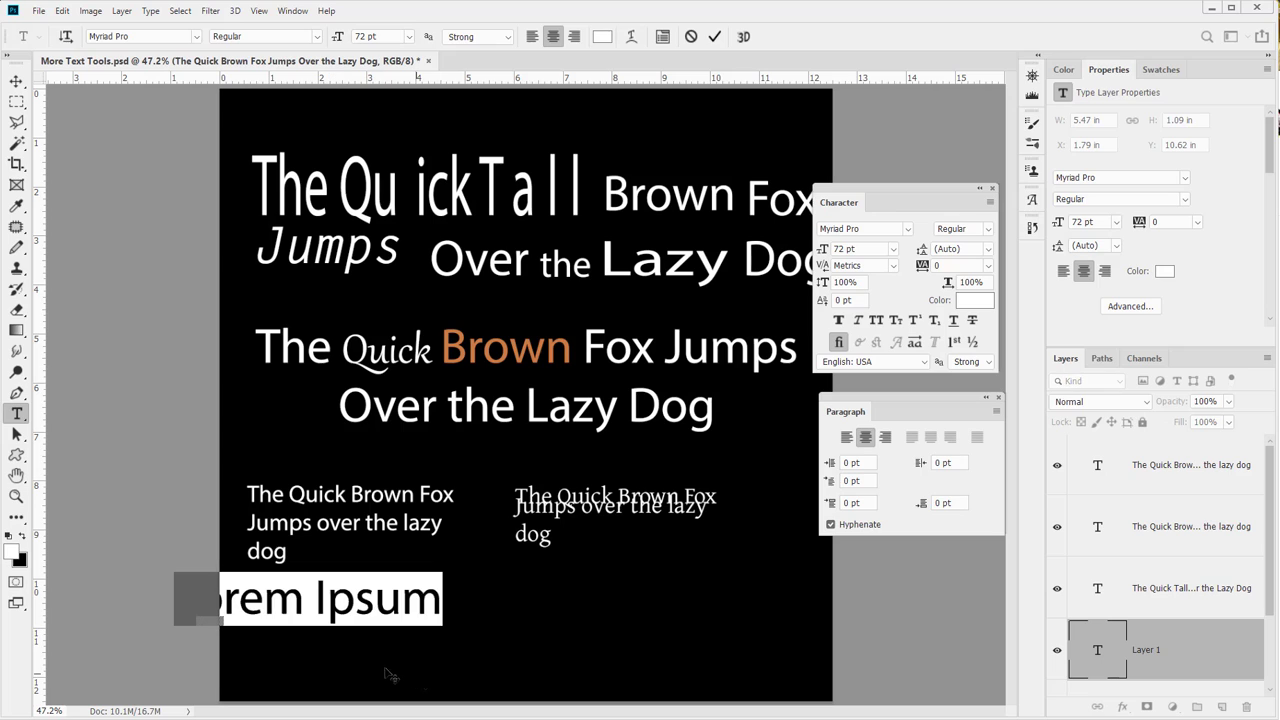
type("f")
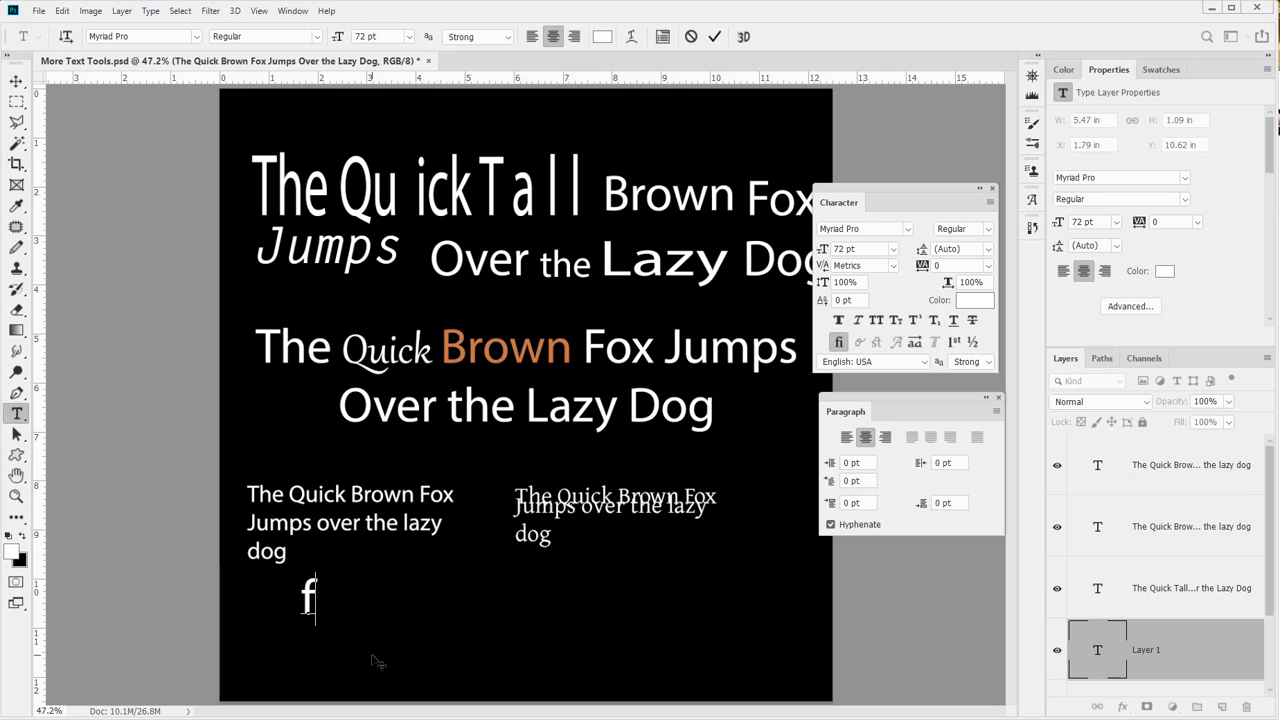
type("i")
double_click(321, 599)
key("ctrl+Return")
- Scale the "fi" text up proportionally to about 264% and move it toward the lower middle of the canvas
key("ctrl+t")
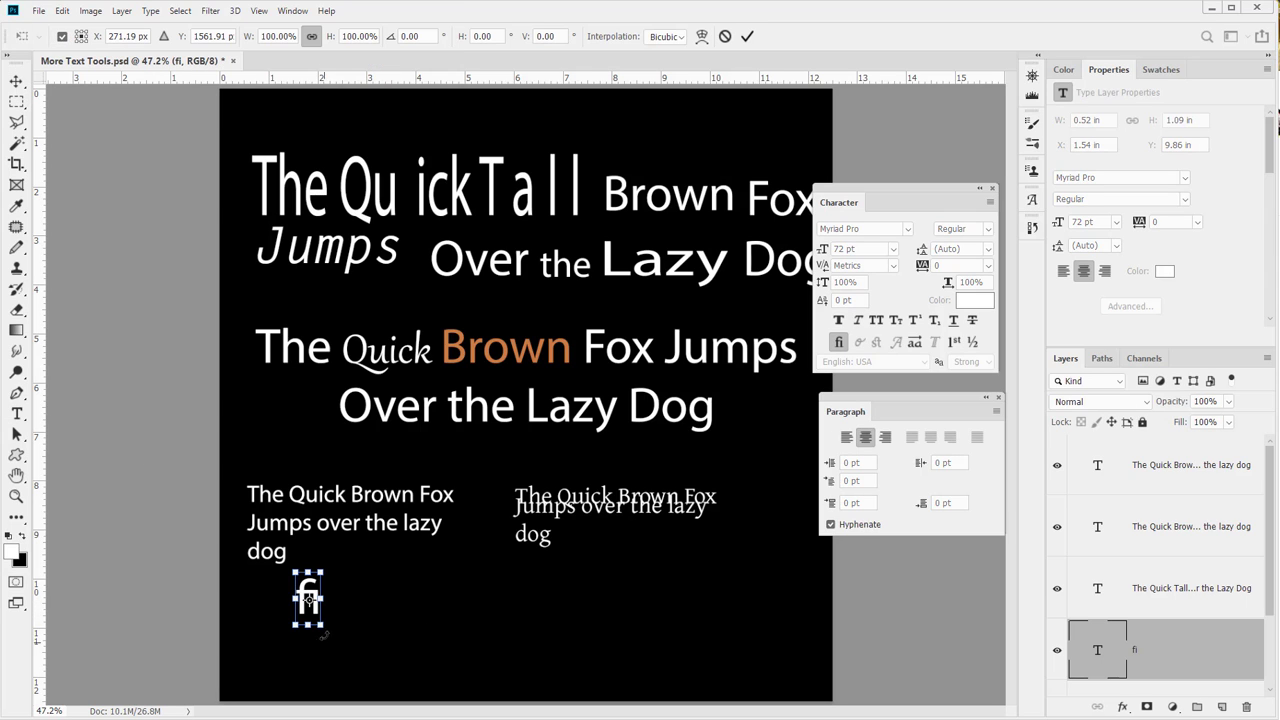
left_click_drag(326, 628, 356, 697)
left_click_drag(323, 635, 462, 619)
left_click_drag(507, 685, 515, 699)
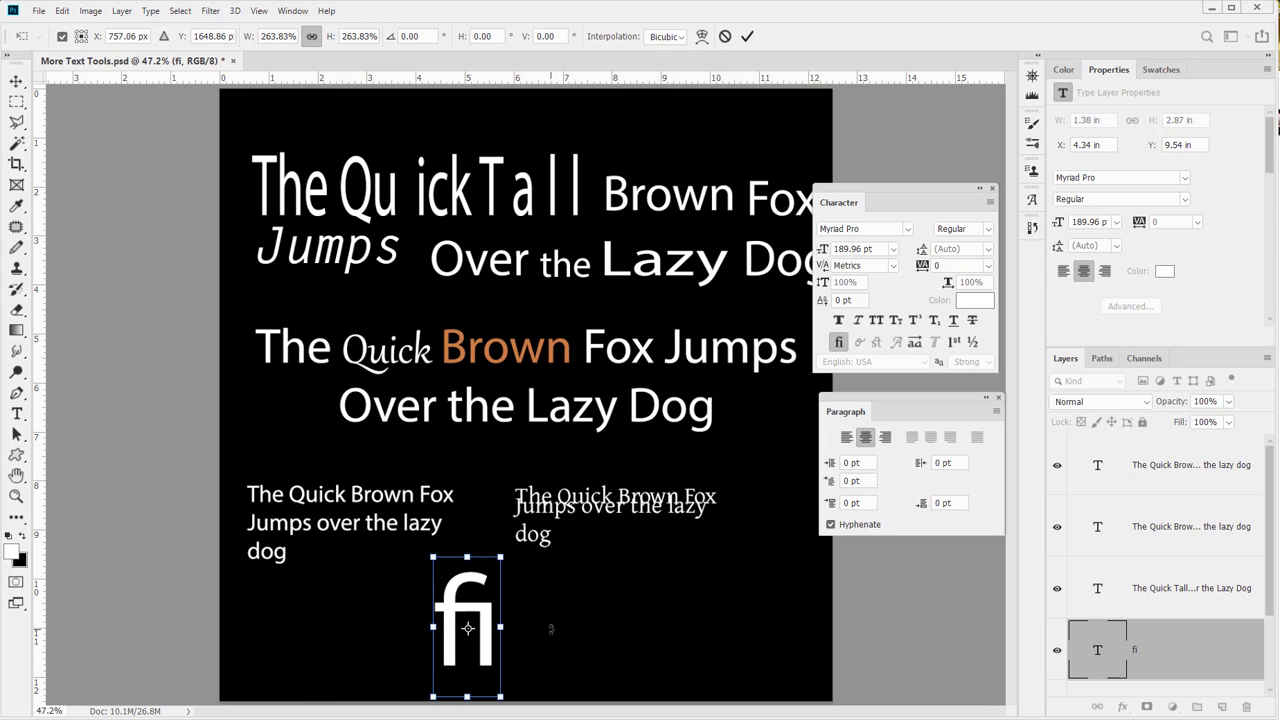
key("Return")
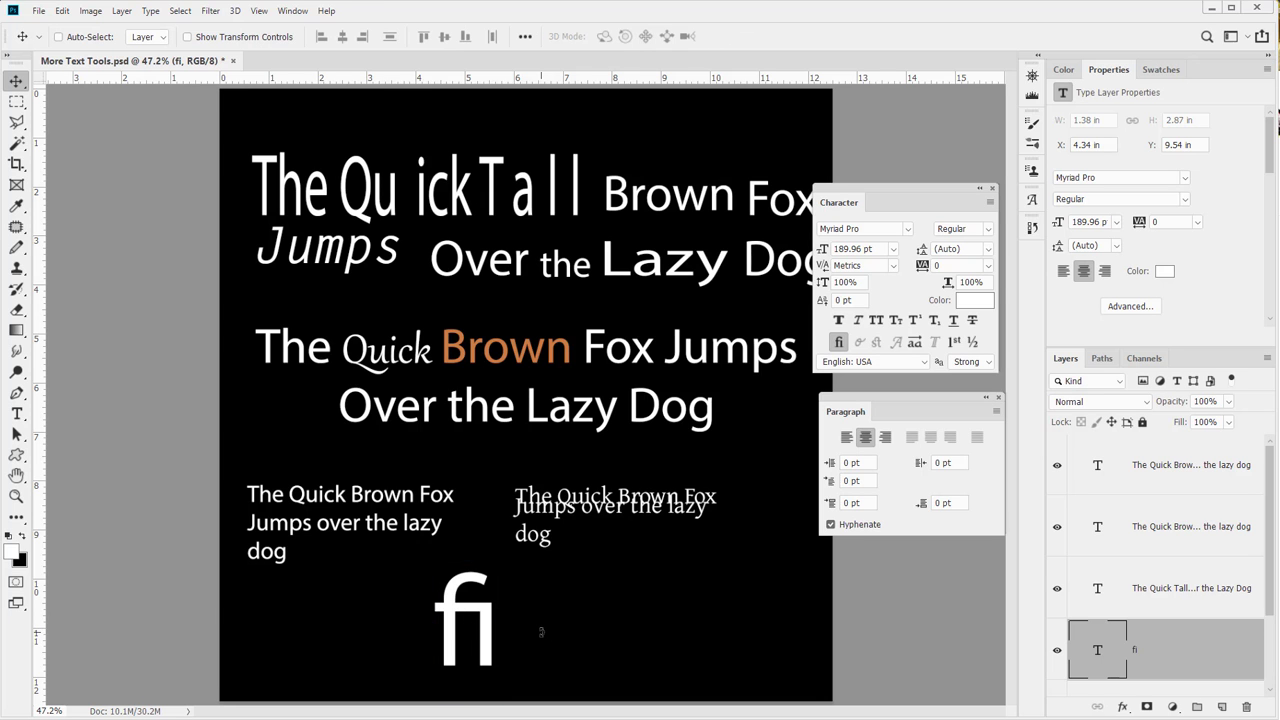
- Turn off standard ligatures for the enlarged "fi" text
key("z")
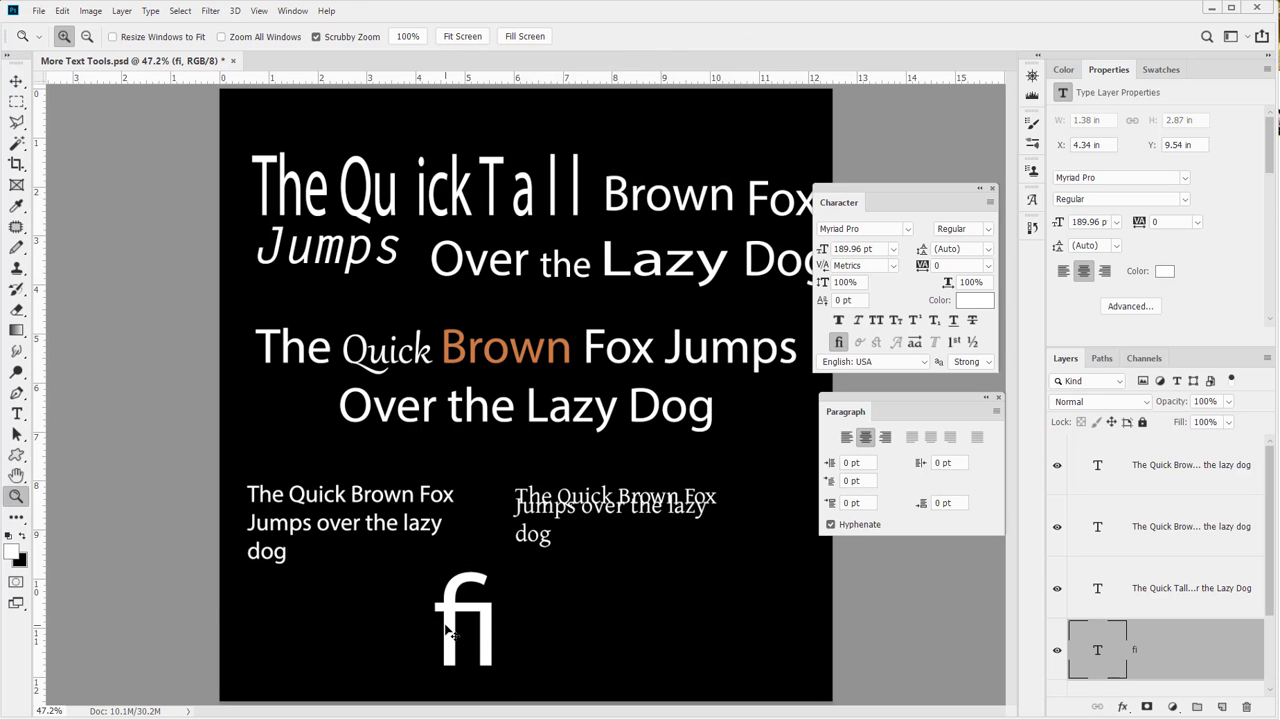
left_click_drag(401, 567, 386, 366)
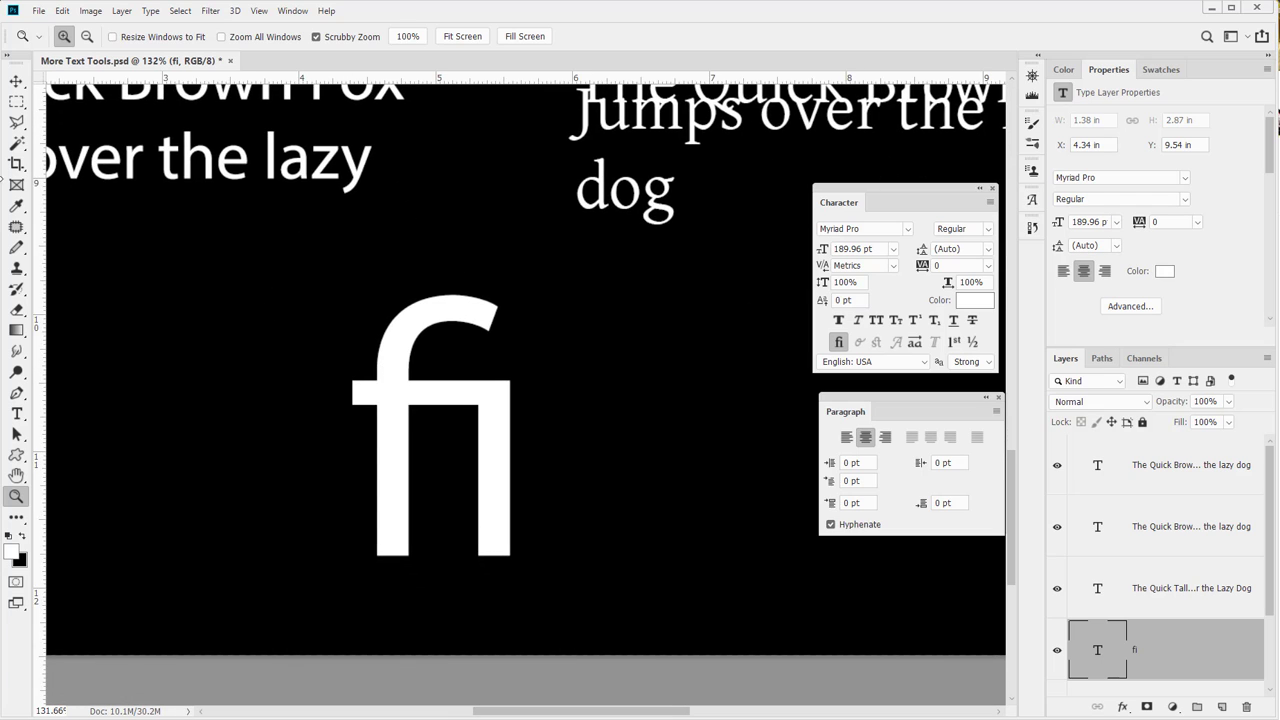
left_click(16, 413)
left_click(534, 440)
double_click(442, 431)
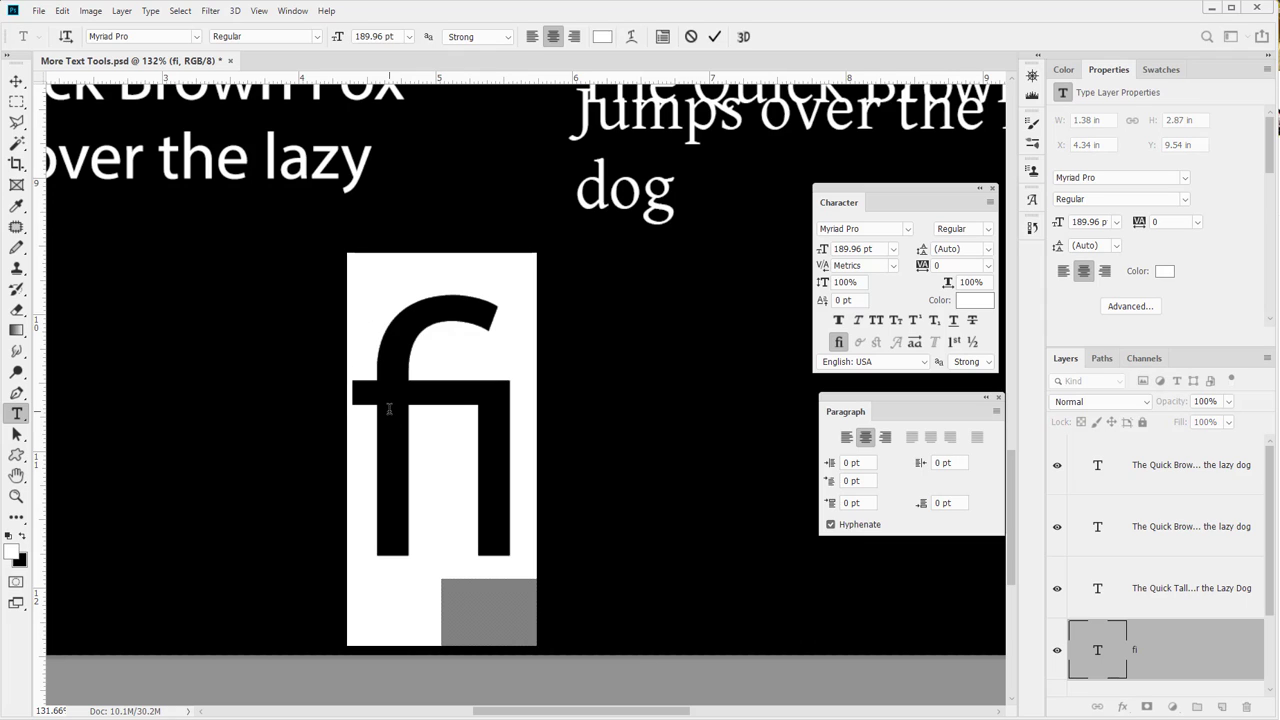
left_click(841, 342)
left_click(445, 540)
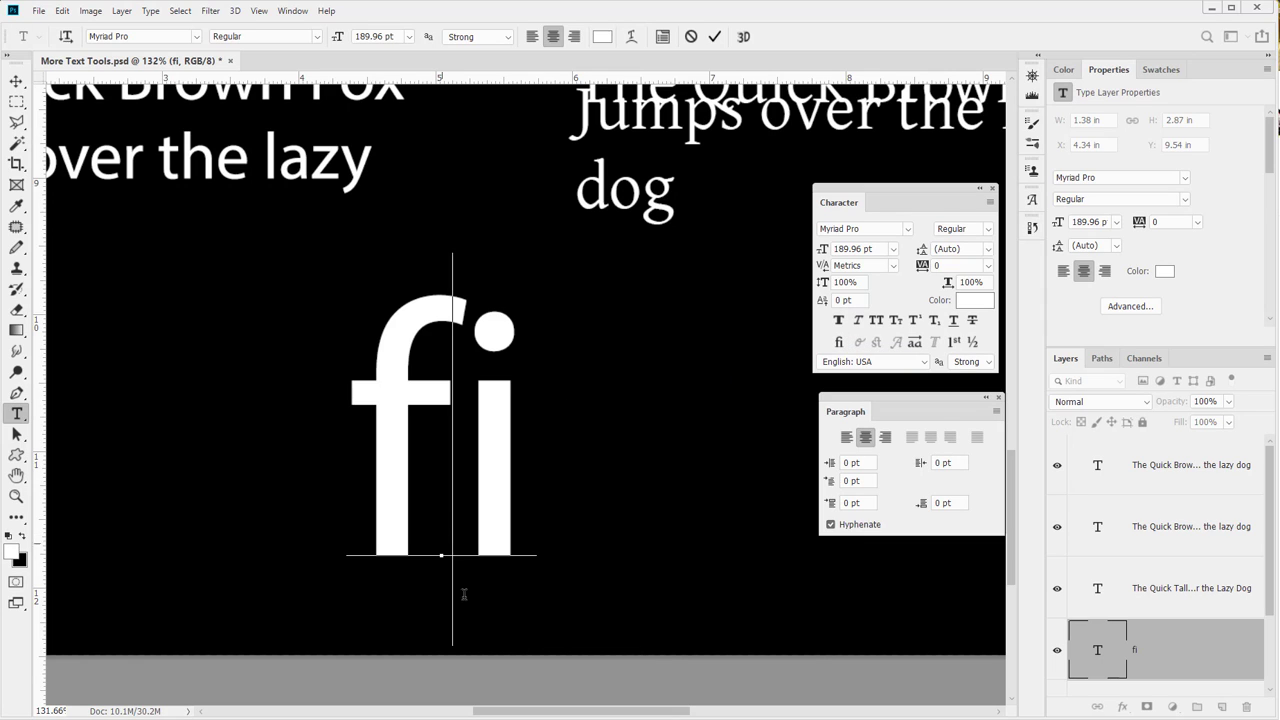
- Switch standard ligatures for the "fi" text on and off again to compare the letterforms
left_click(354, 504)
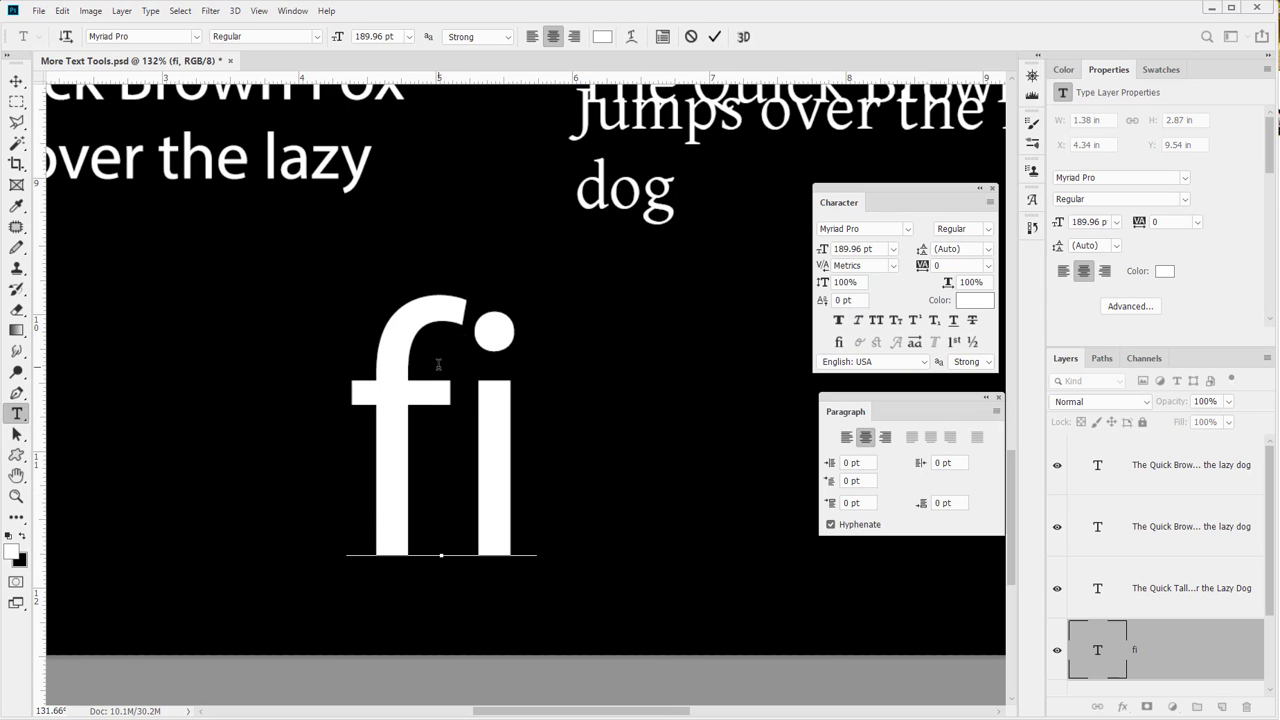
double_click(492, 358)
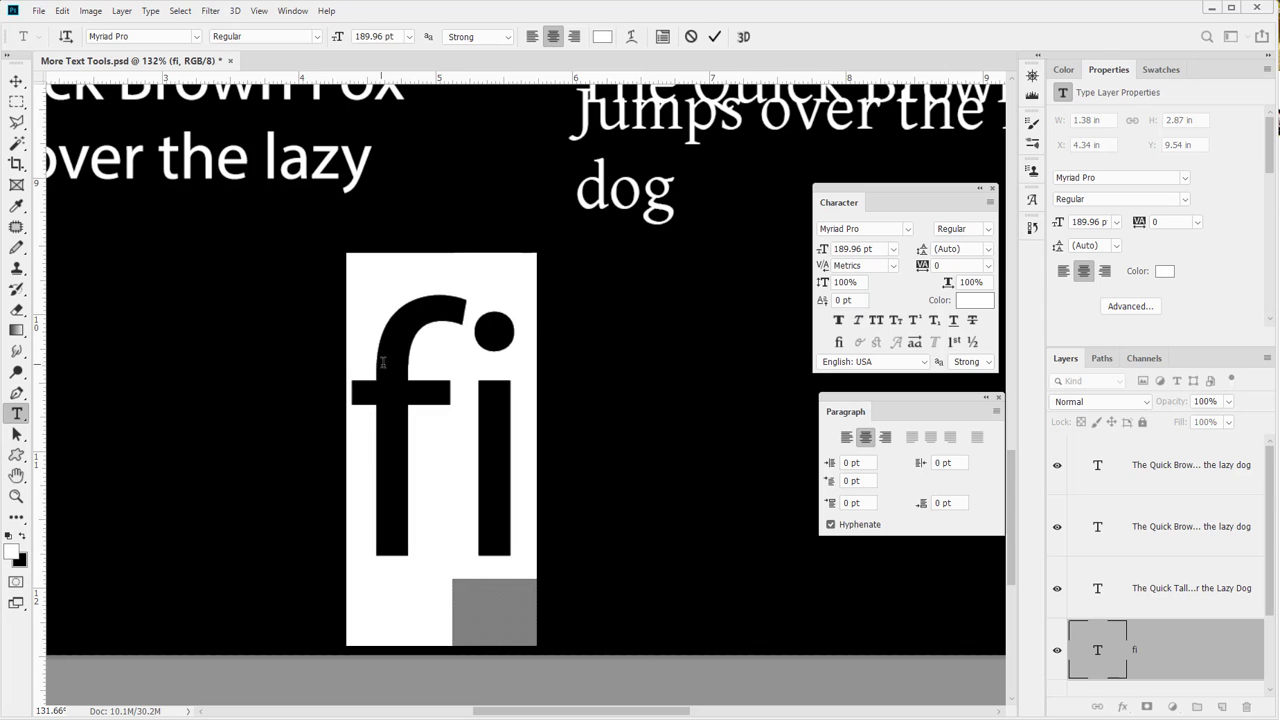
left_click(838, 343)
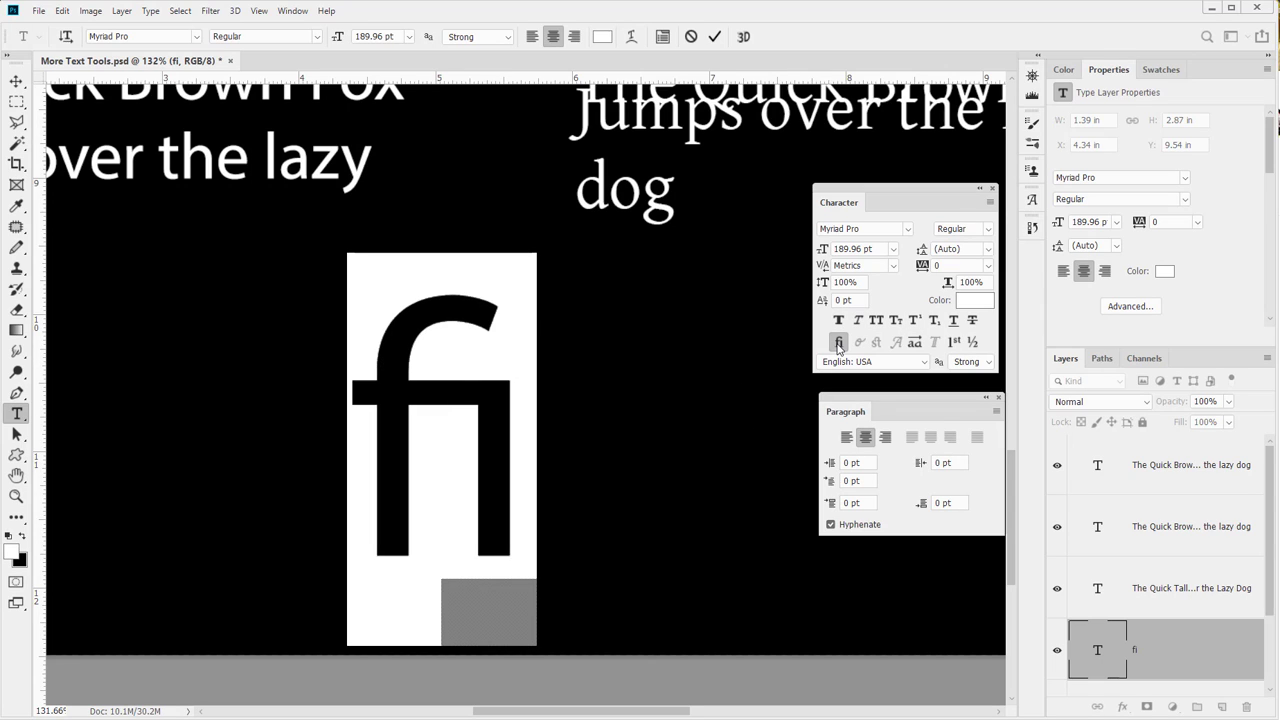
left_click(838, 343)
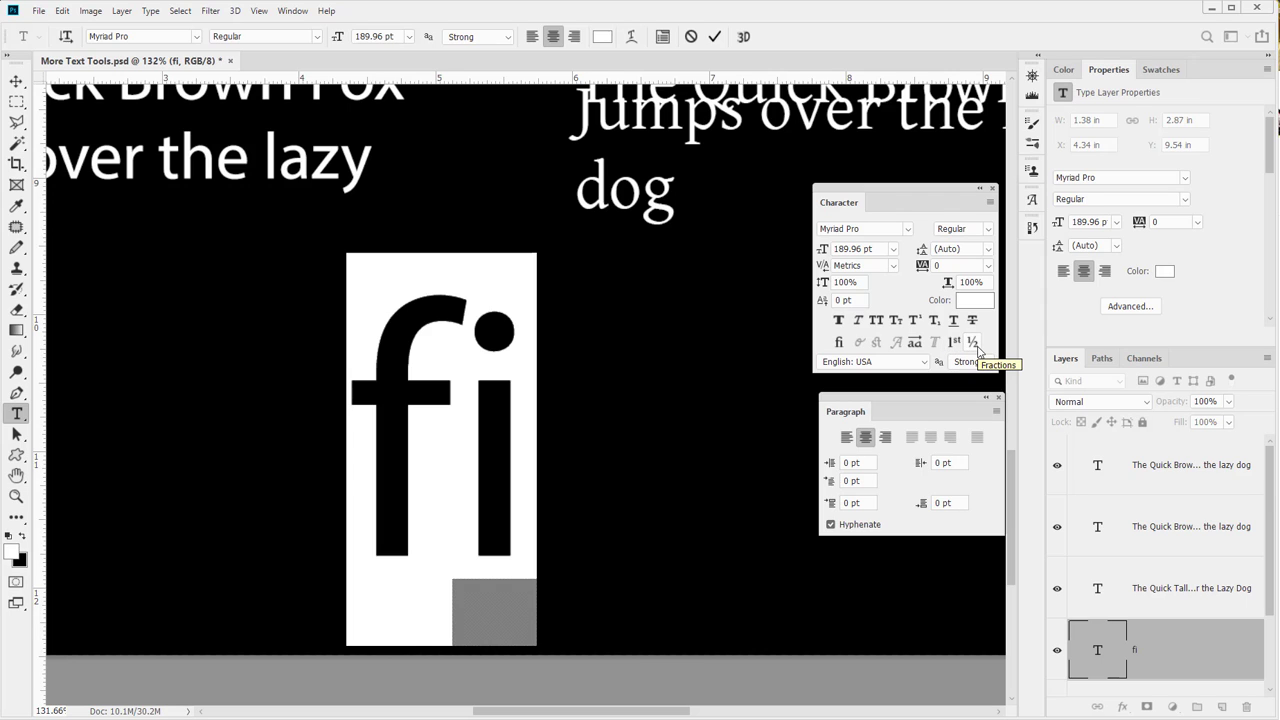
- Add a space and "1st" after "fi" in the same text layer
left_click(444, 353)
left_click(508, 395)
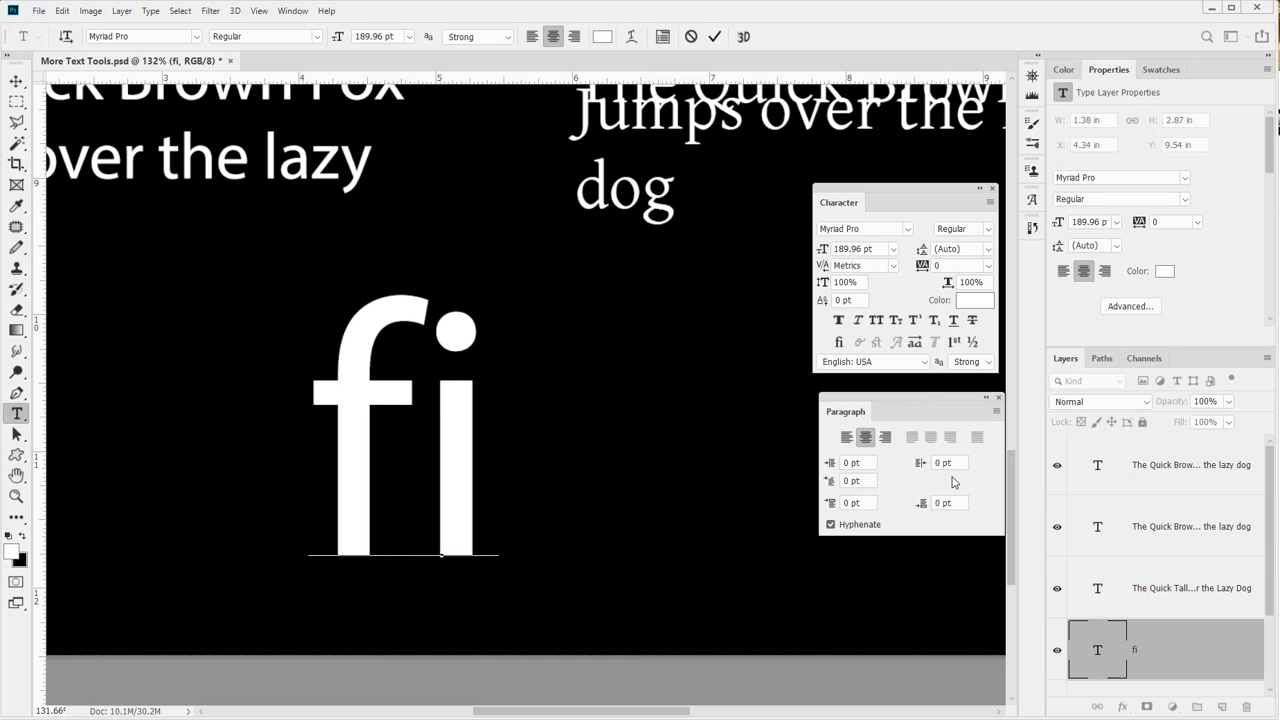
type("1st")
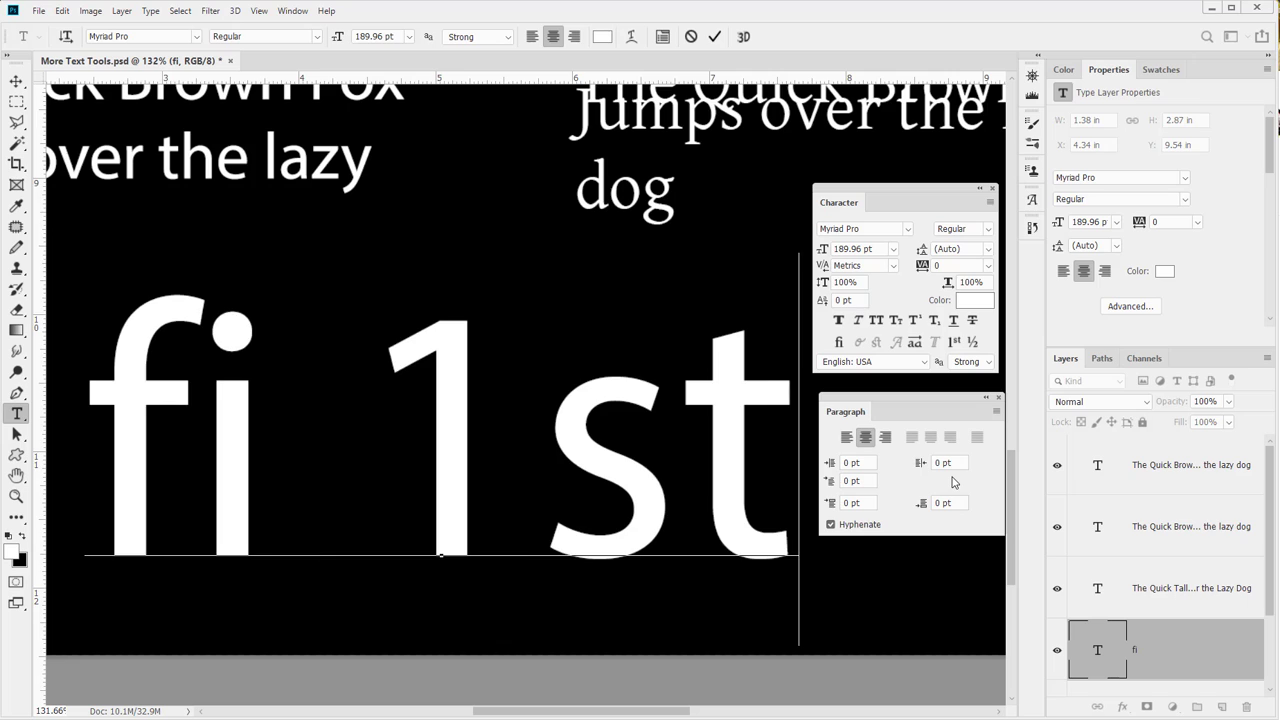
- Apply the Ordinals OpenType option to "1st"
left_click_drag(436, 427, 742, 429)
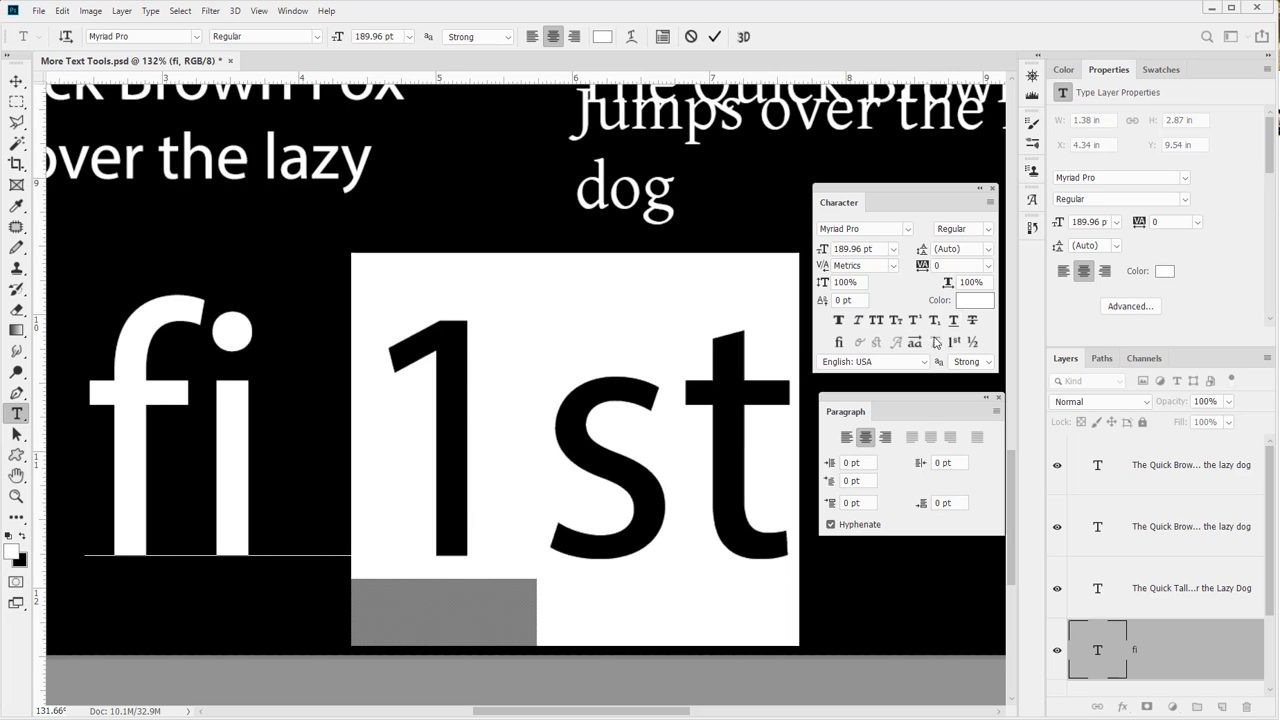
left_click(953, 343)
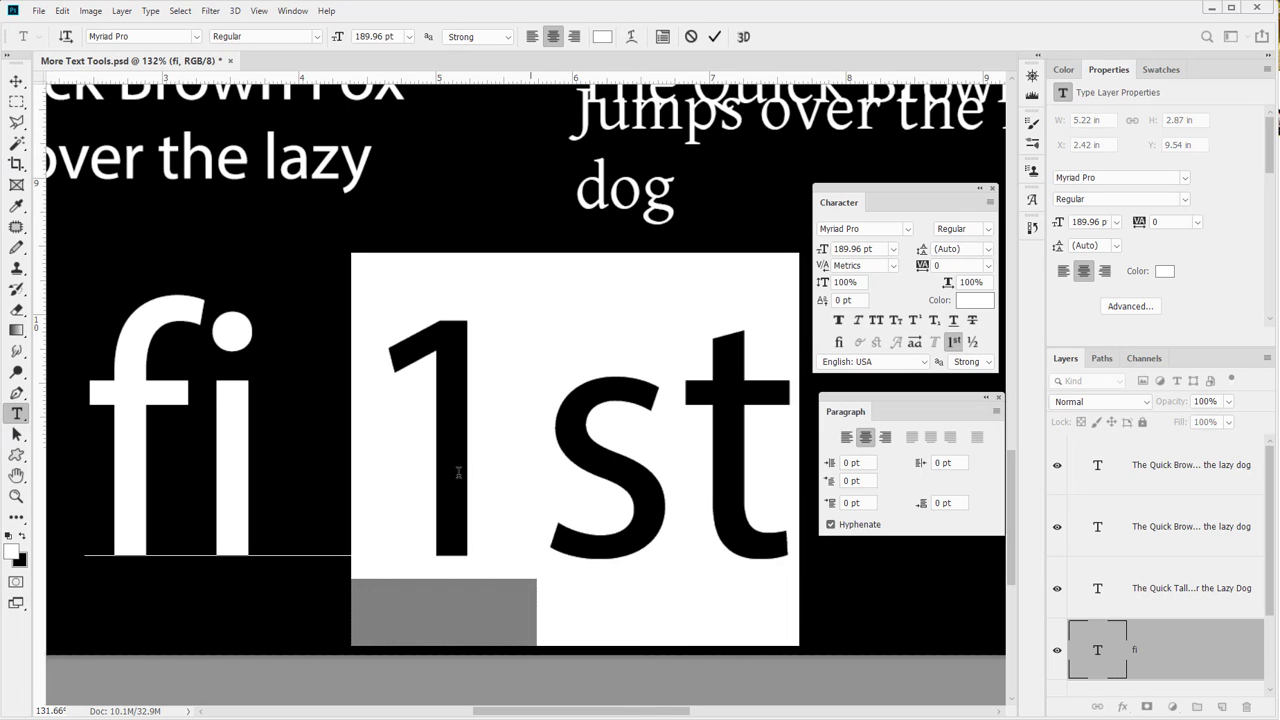
left_click(655, 489)
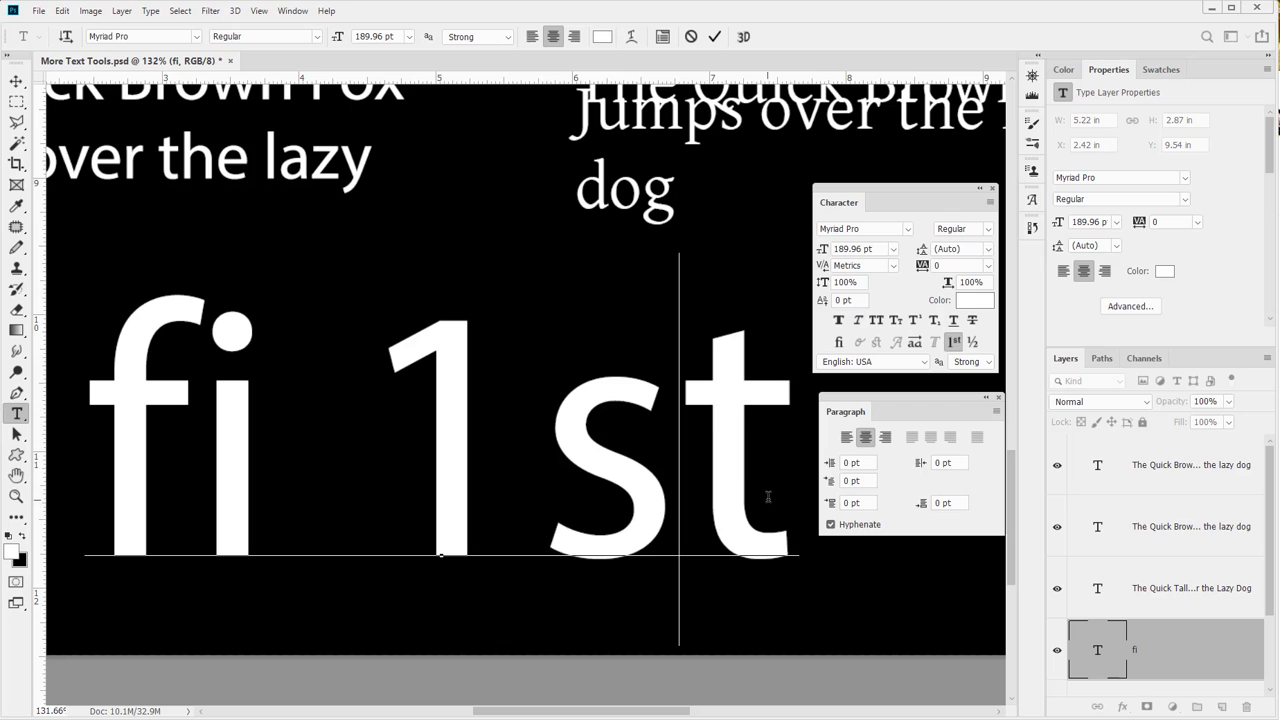
- Make the letters "st" of "1st" superscript
left_click_drag(766, 500, 544, 473)
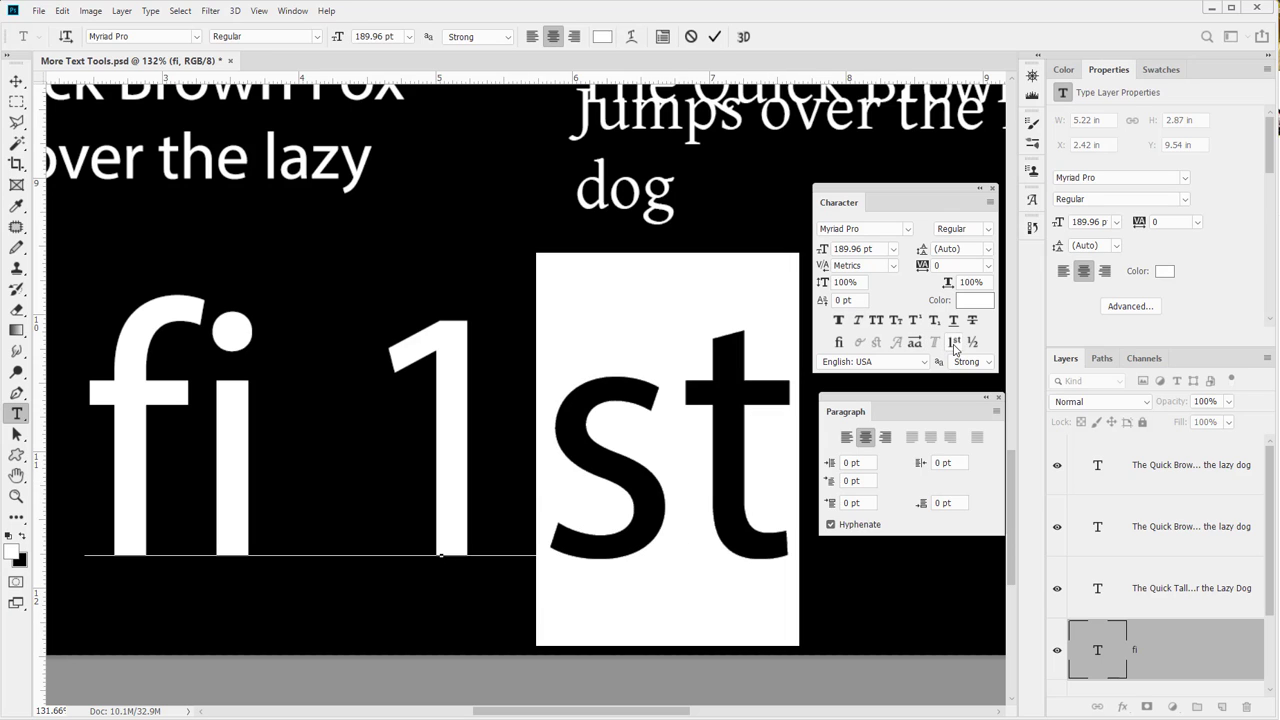
left_click(914, 321)
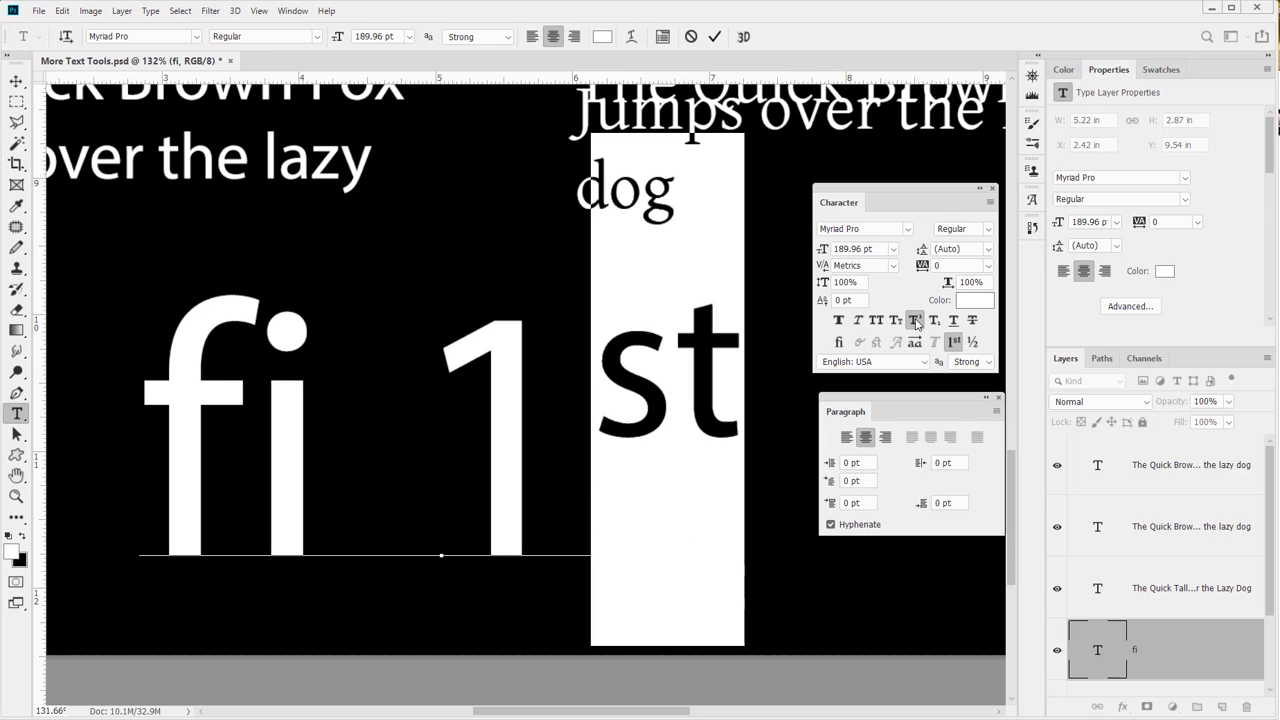
left_click(566, 420)
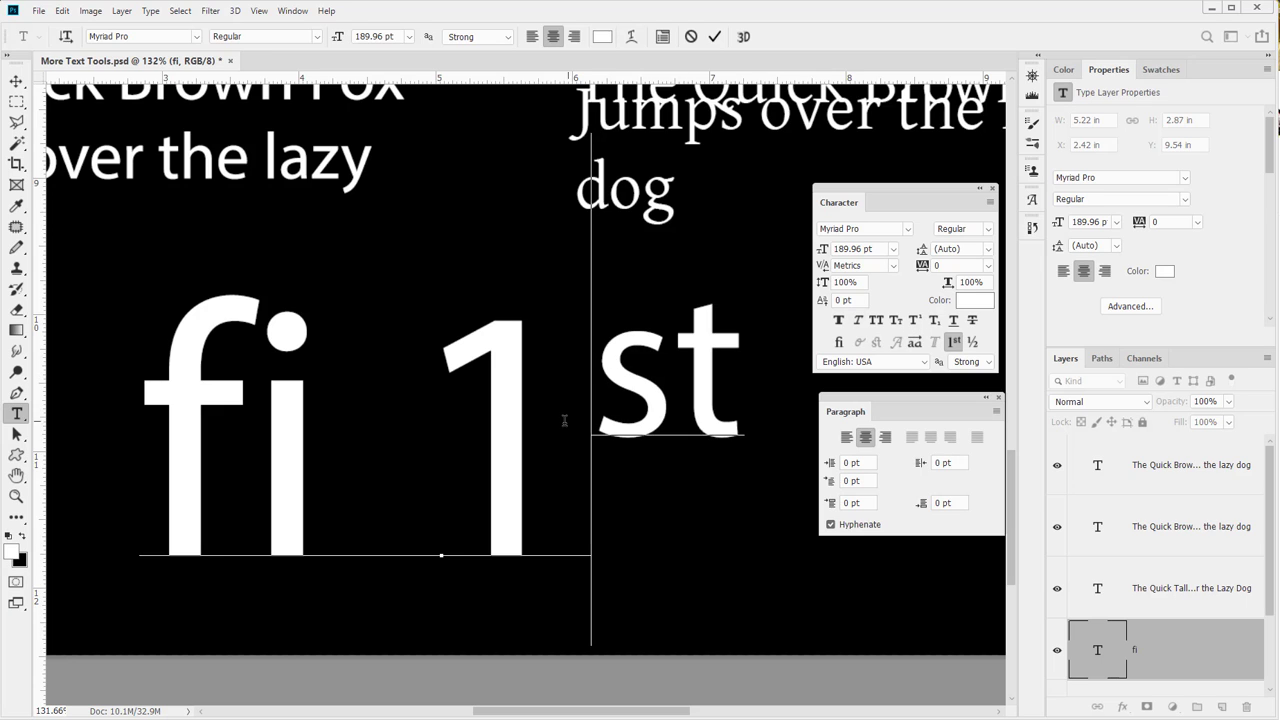
left_click_drag(537, 420, 481, 420)
left_click(716, 400)
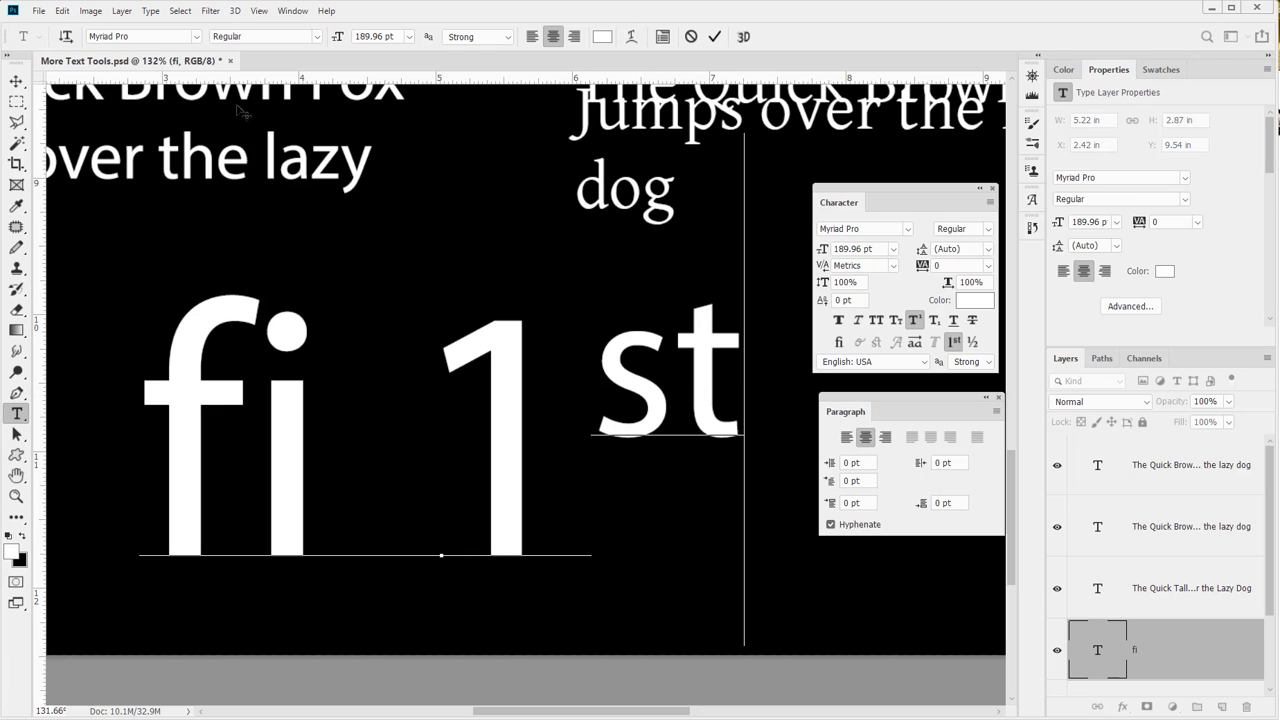
- Insert "1/2 1st" after the word "Quick" in the centred paragraph
double_click(17, 475)
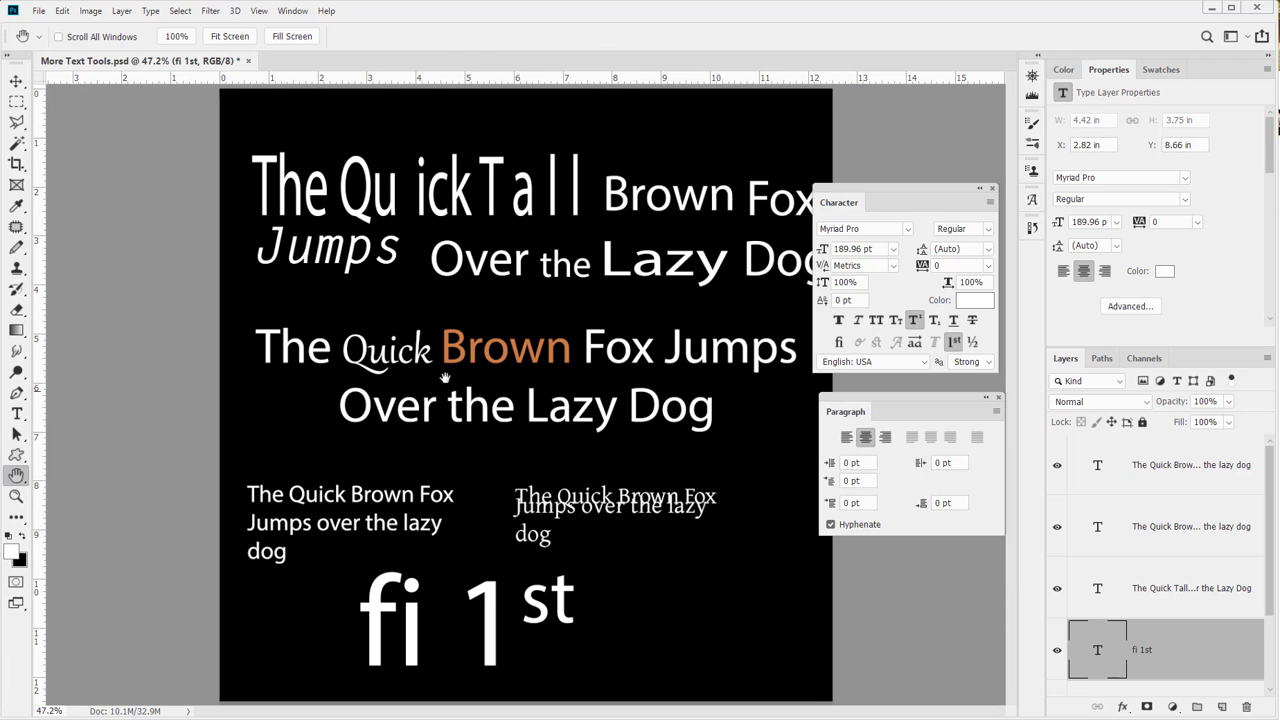
left_click(17, 413)
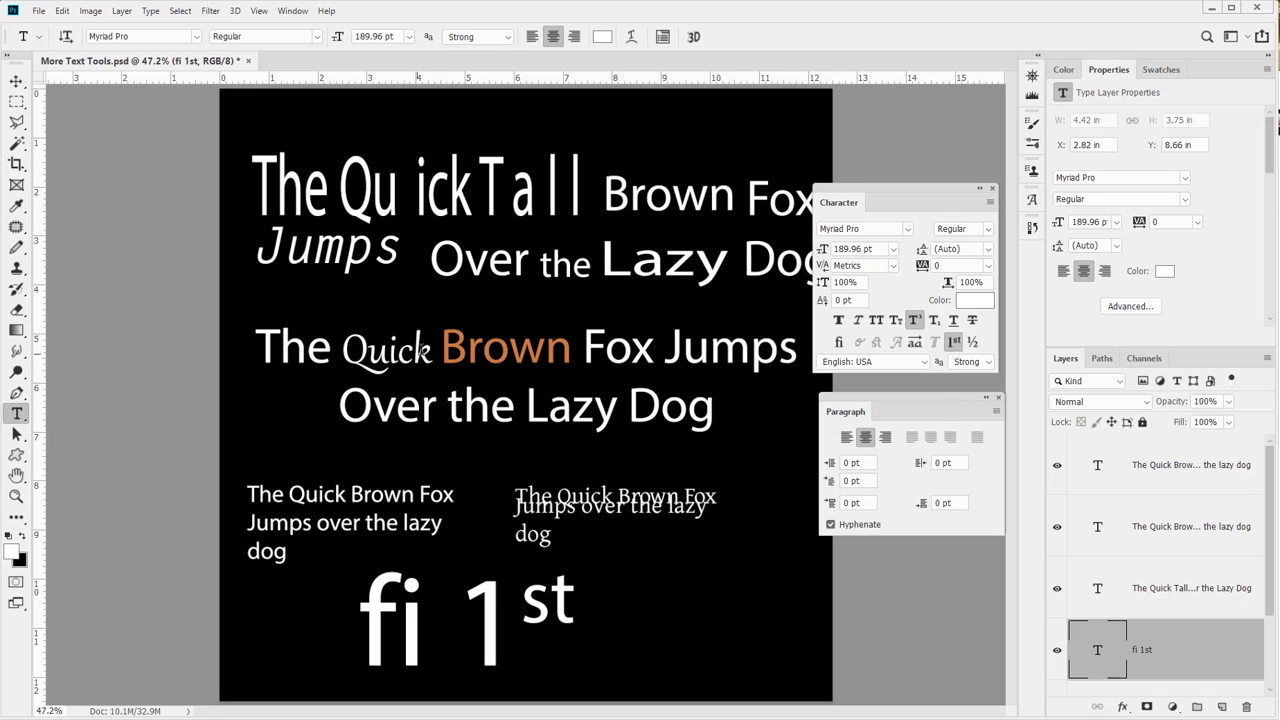
left_click(430, 351)
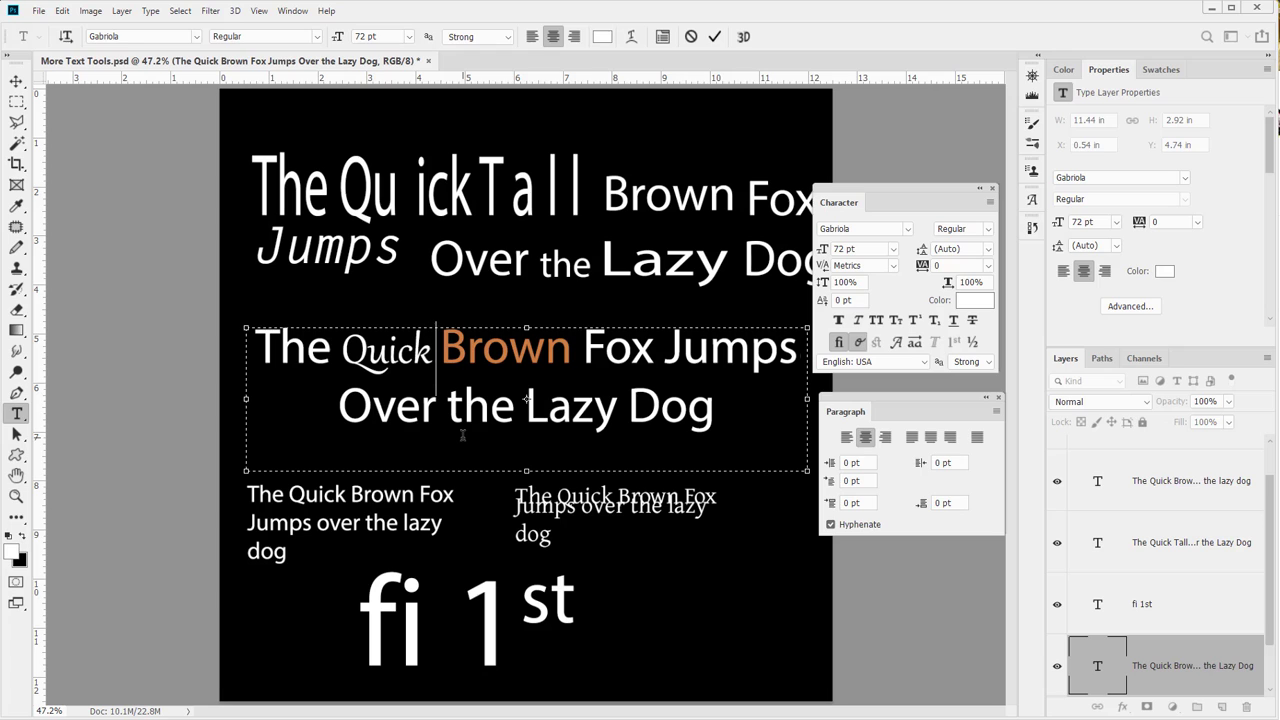
type("1/")
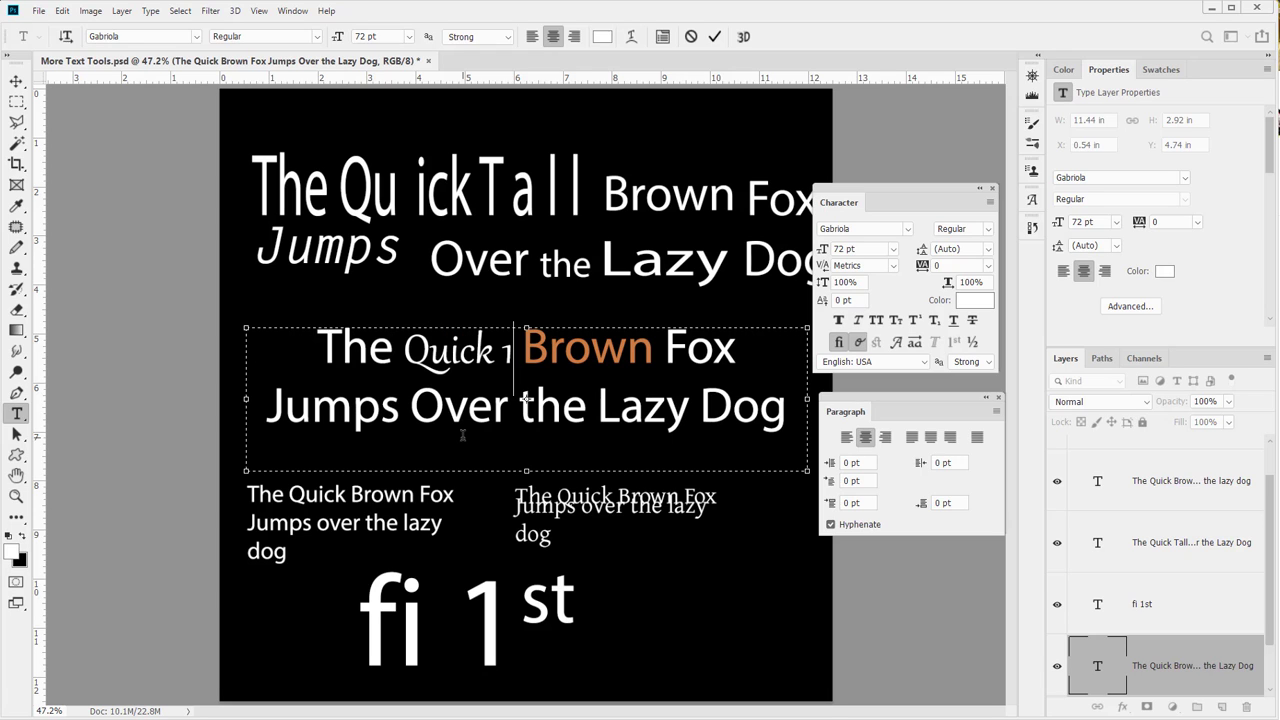
type("2")
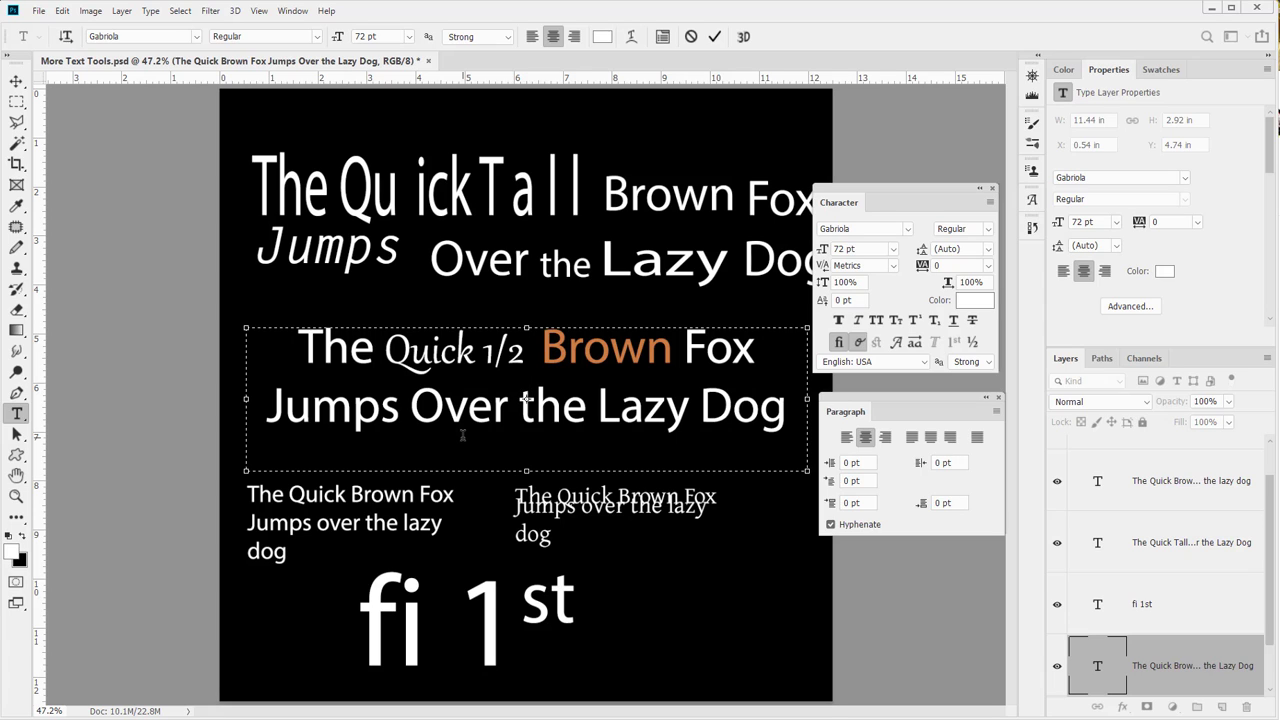
type(" 1st")
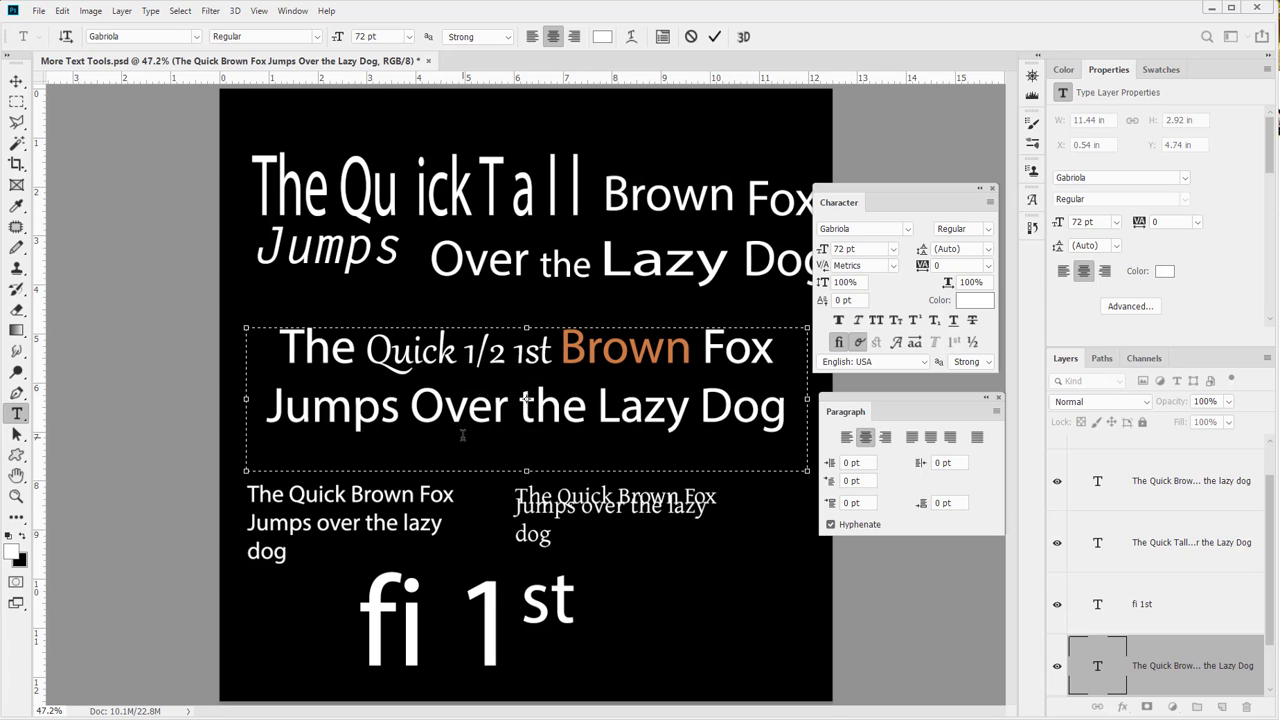
- Apply the Fractions OpenType option to "1/2" in the centred paragraph
key("shift+Left")
key("shift+Left")
key("shift+Left")
key("shift+Left")
key("shift+Right")
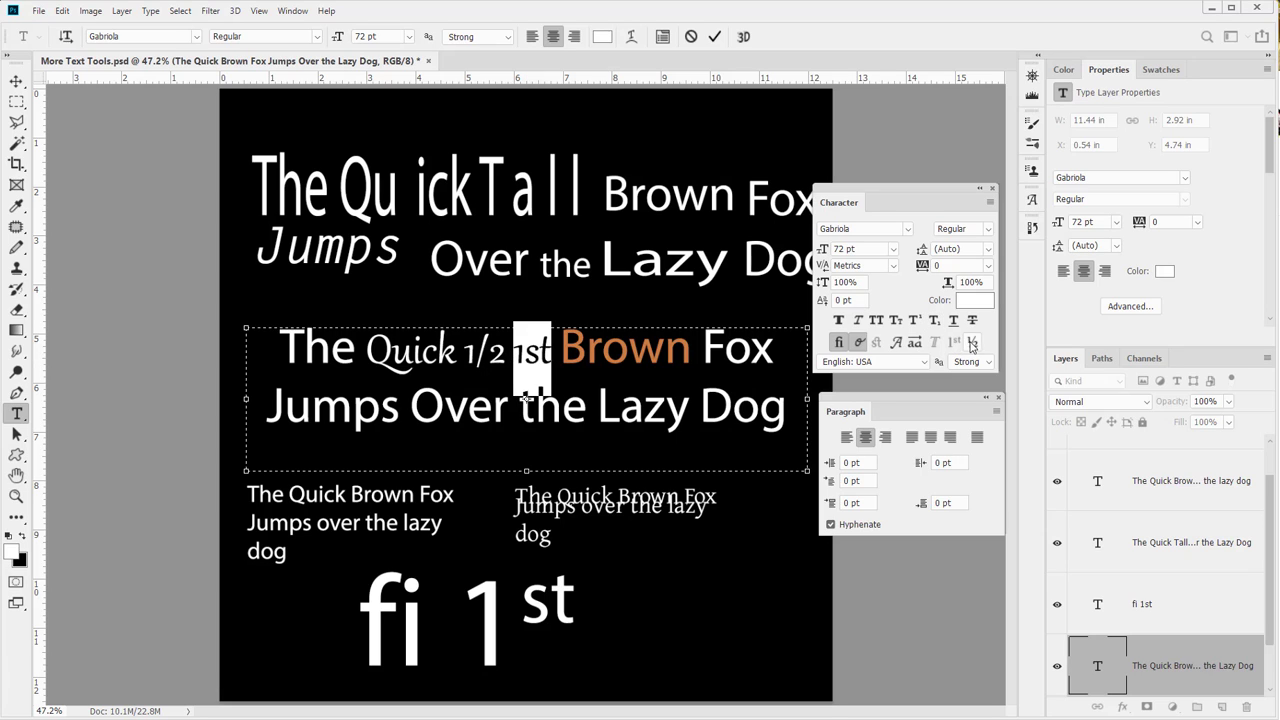
left_click_drag(468, 348, 510, 348)
left_click(972, 342)
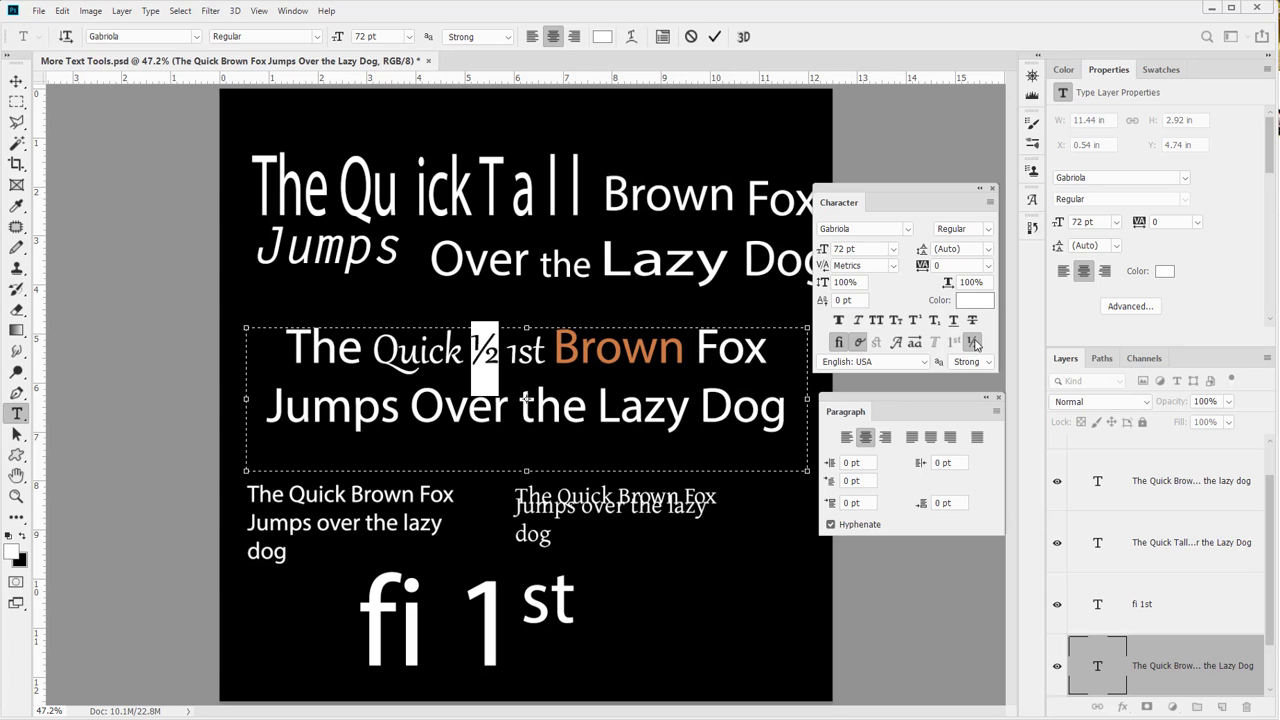
left_click(507, 362)
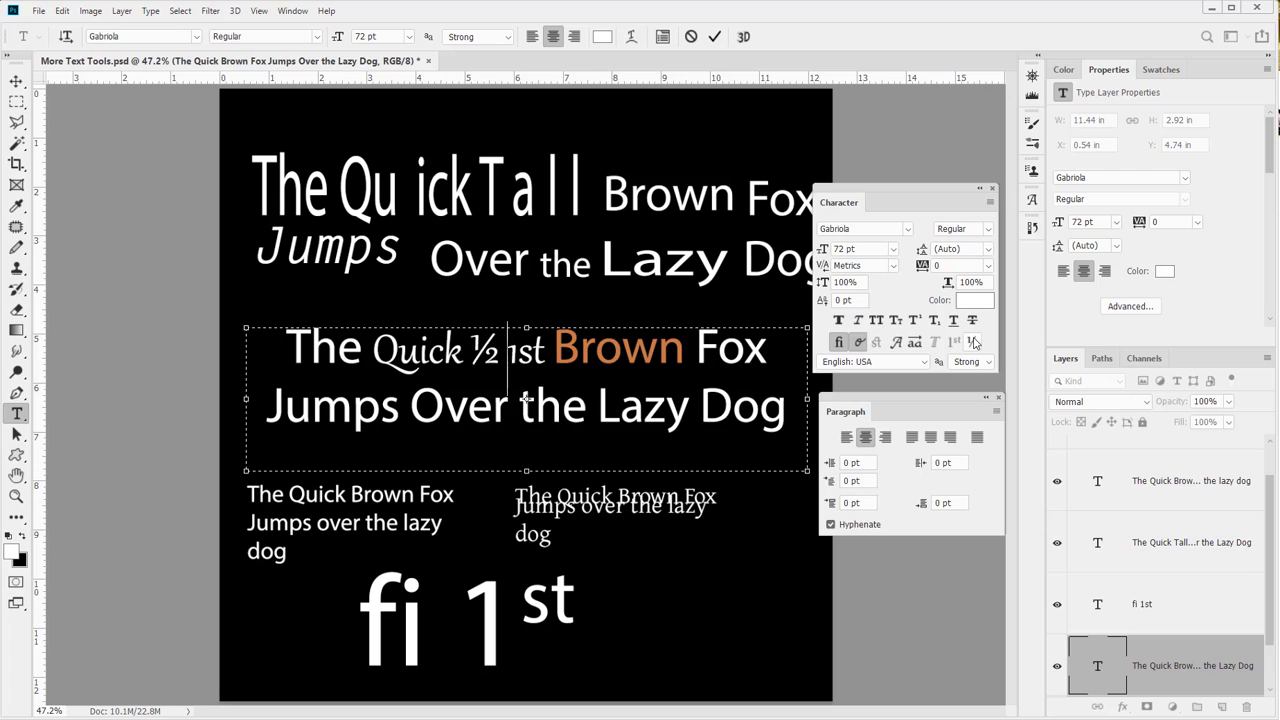
left_click_drag(468, 362, 502, 362)
left_click(502, 340)
left_click(462, 203)
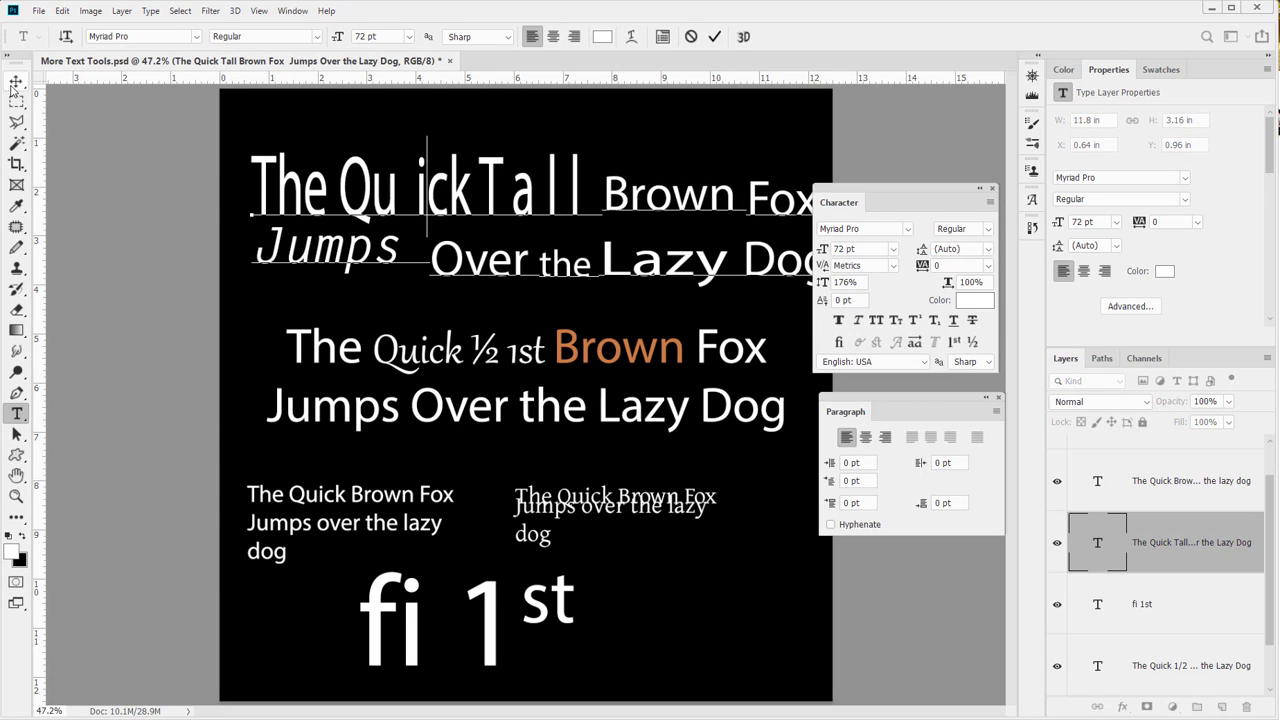
- Remove the superscript style from the large "1st" beside "fi"
left_click(578, 625)
double_click(578, 625)
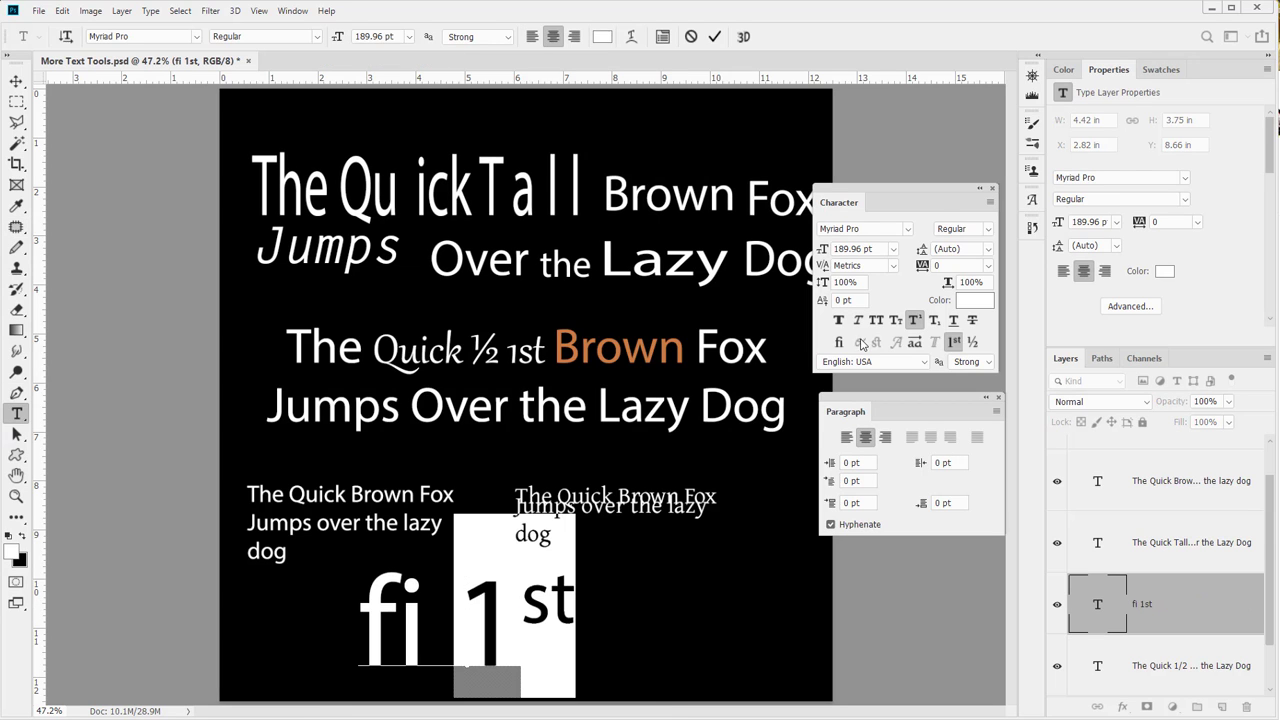
left_click(916, 322)
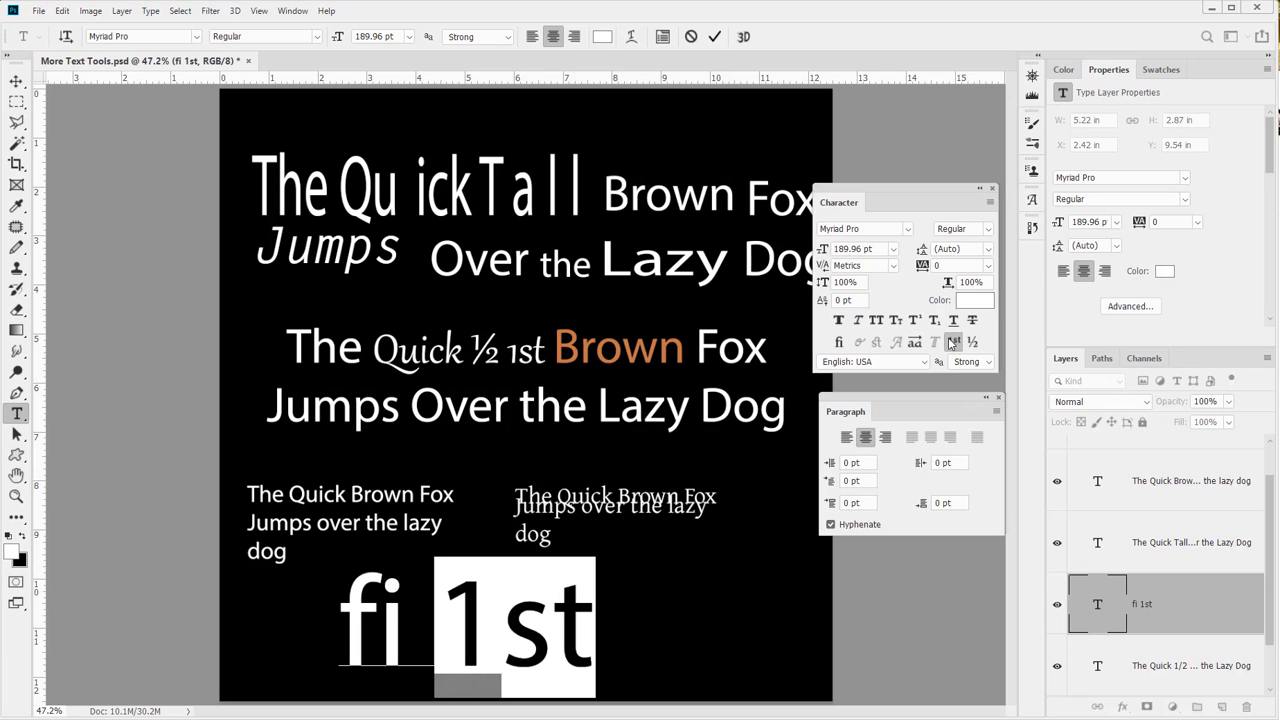
- Set the large "1st" in Corbel and switch its Ordinals option off and back on to compare
left_click(197, 37)
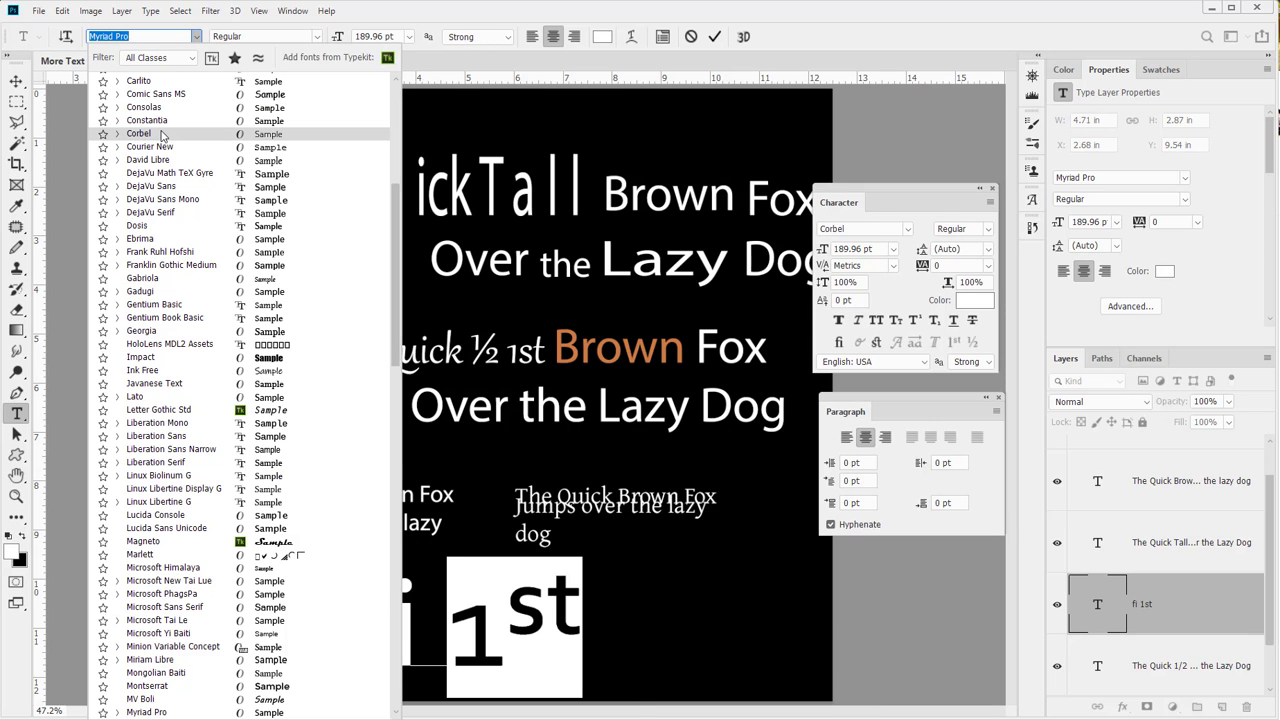
left_click(162, 135)
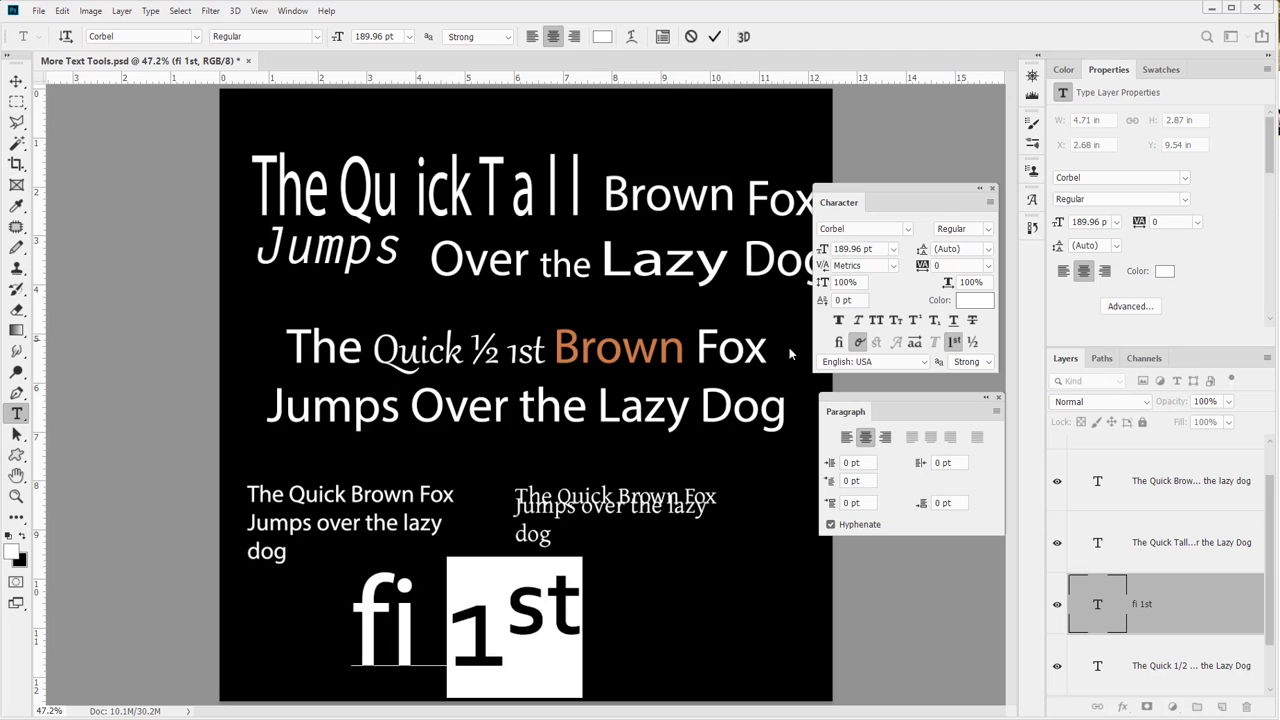
left_click(955, 343)
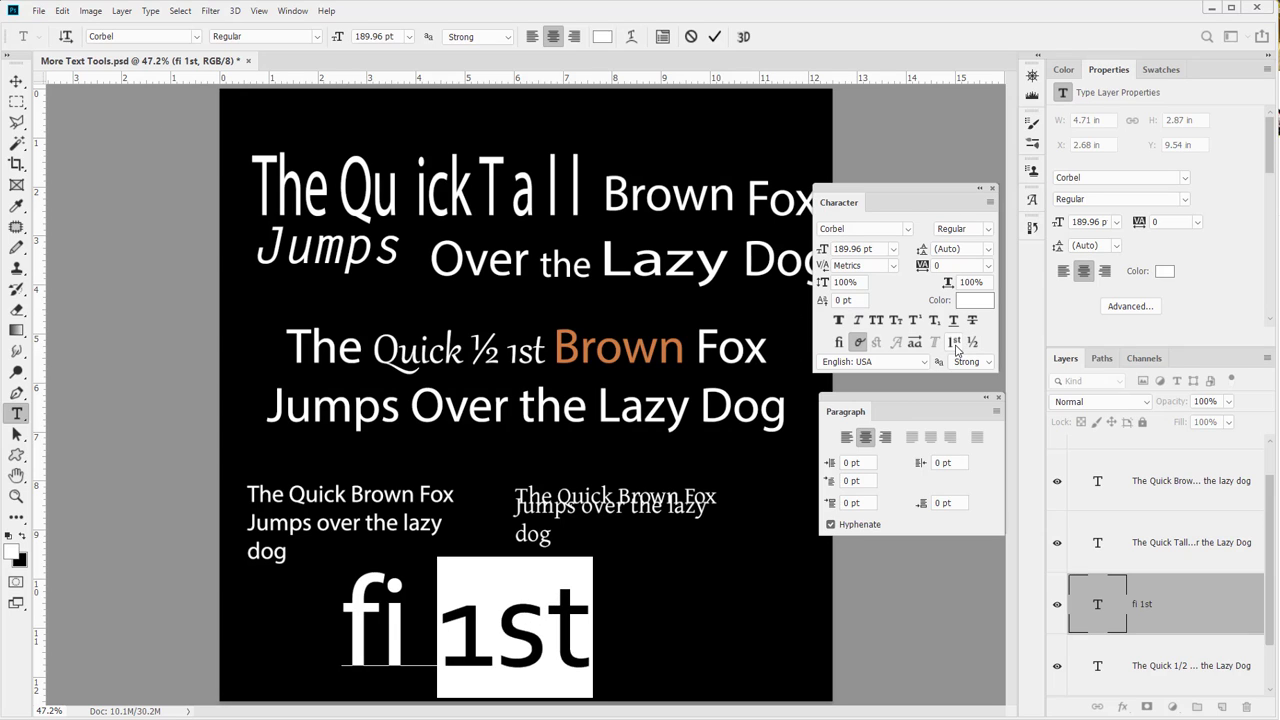
left_click(955, 343)
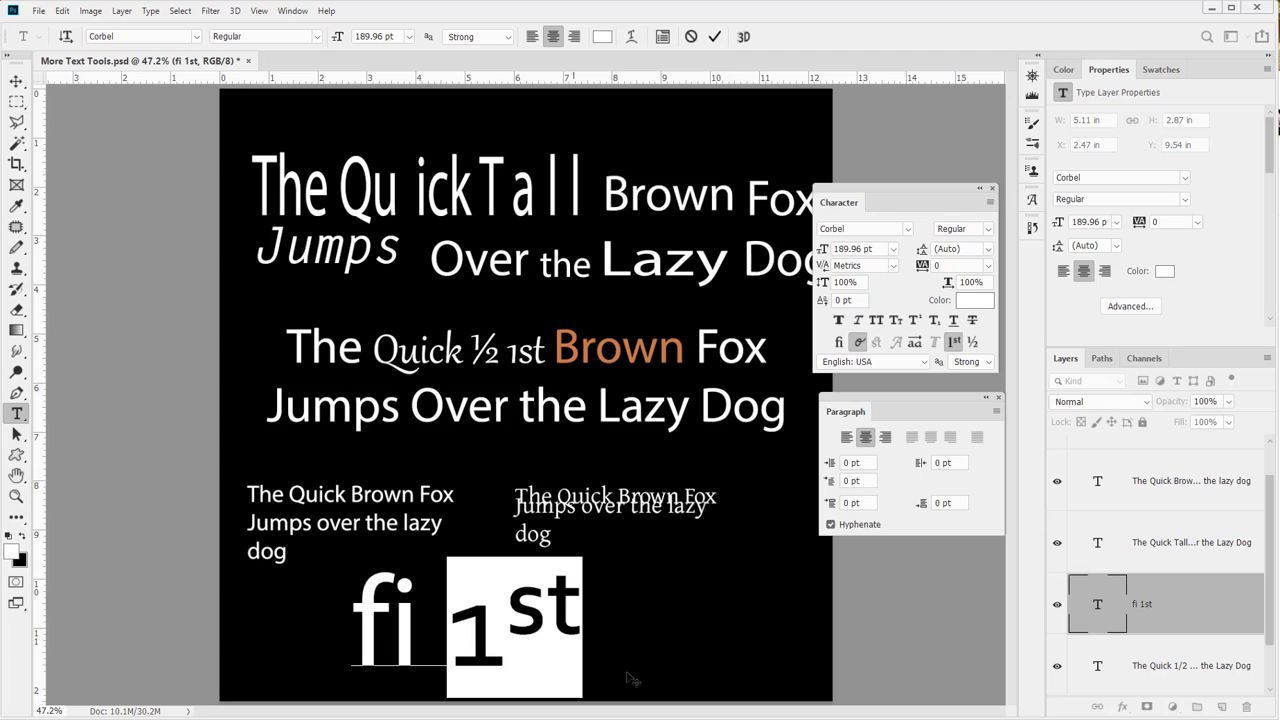
- Turn on Stylistic Alternates for the second large "fi" and preview the alternate glyphs of the letters
left_click(915, 343)
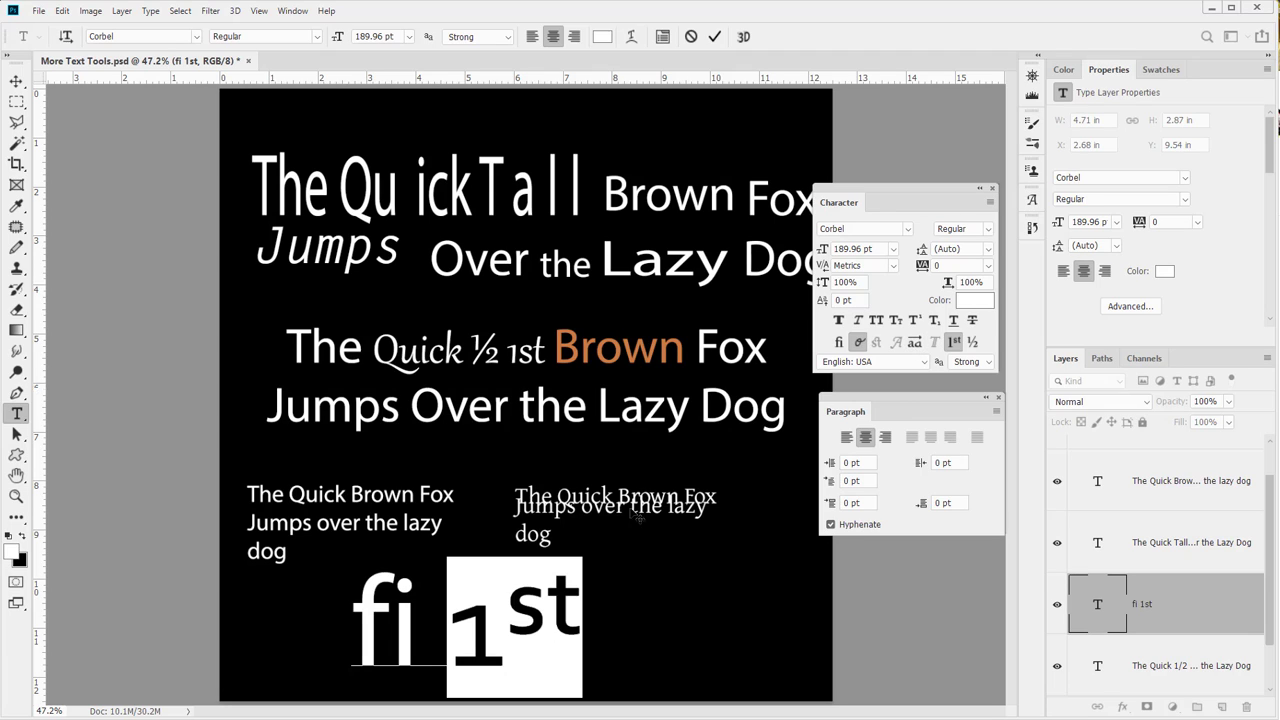
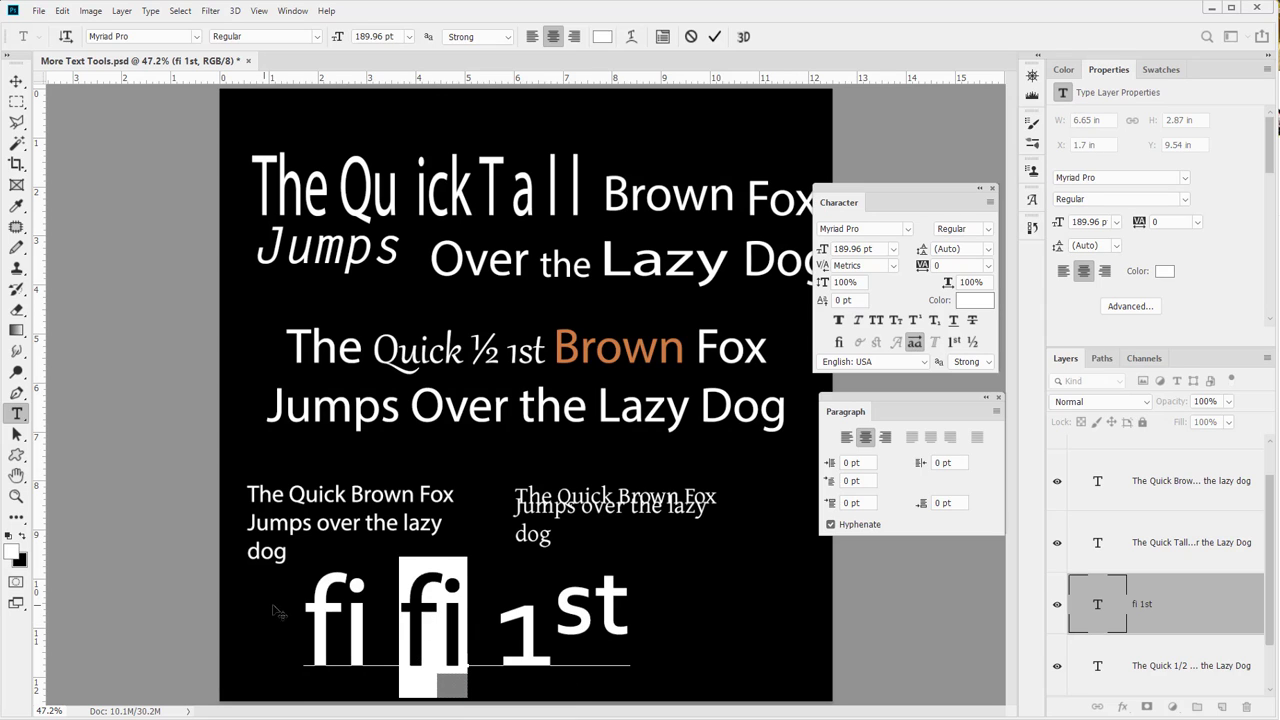
left_click(304, 602)
left_click_drag(304, 602, 466, 605)
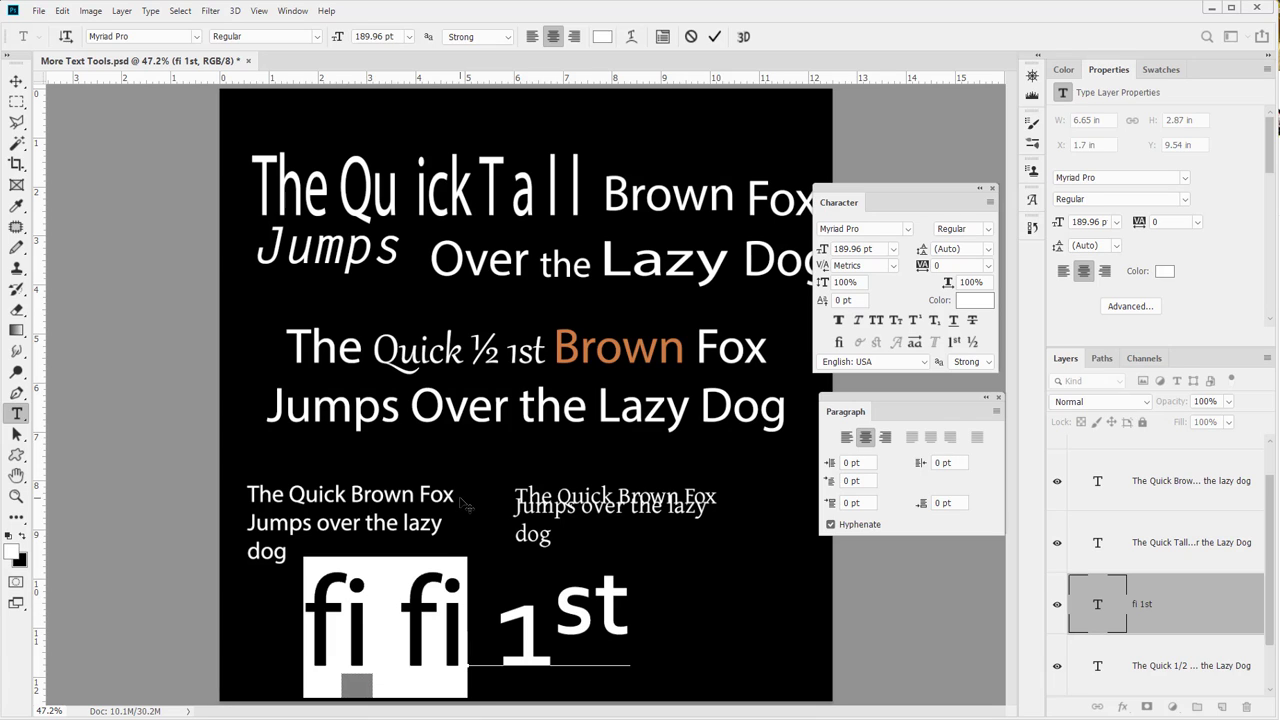
mouse_move(371, 657)
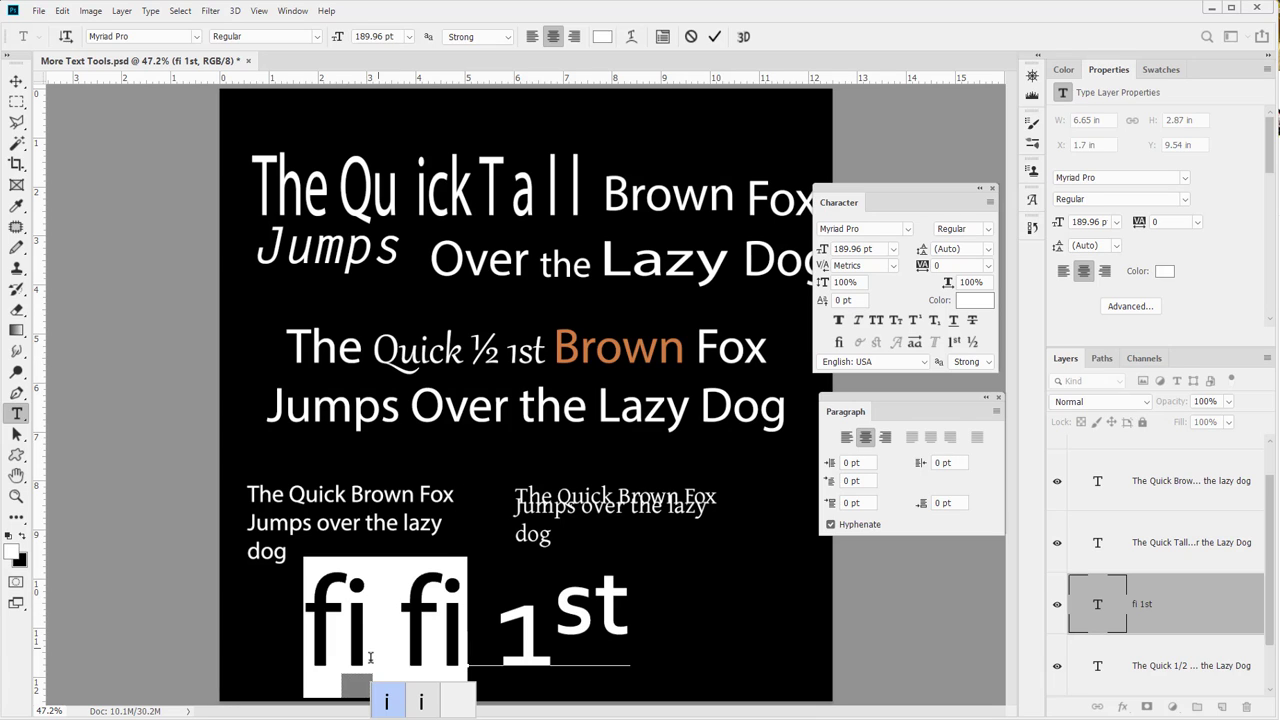
- Commit the edit of the large "fi fi 1st" text and move its layer toward the canvas's right edge
left_click(16, 475)
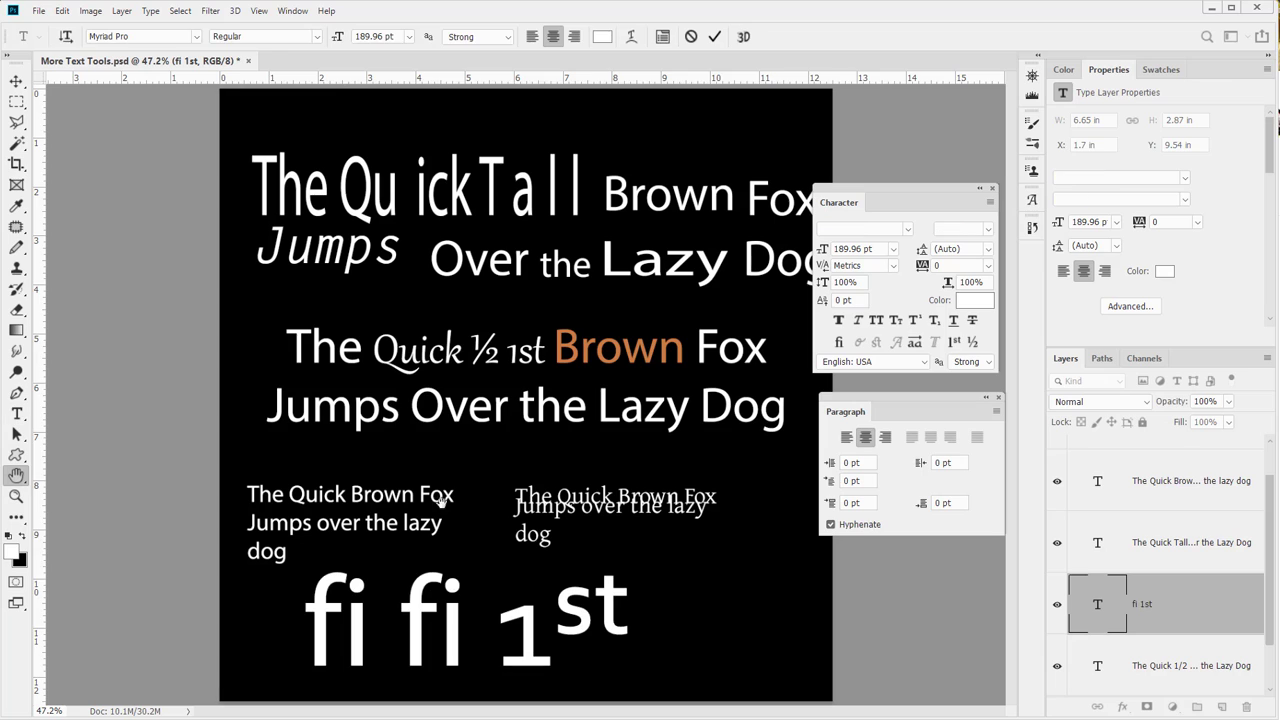
left_click(16, 413)
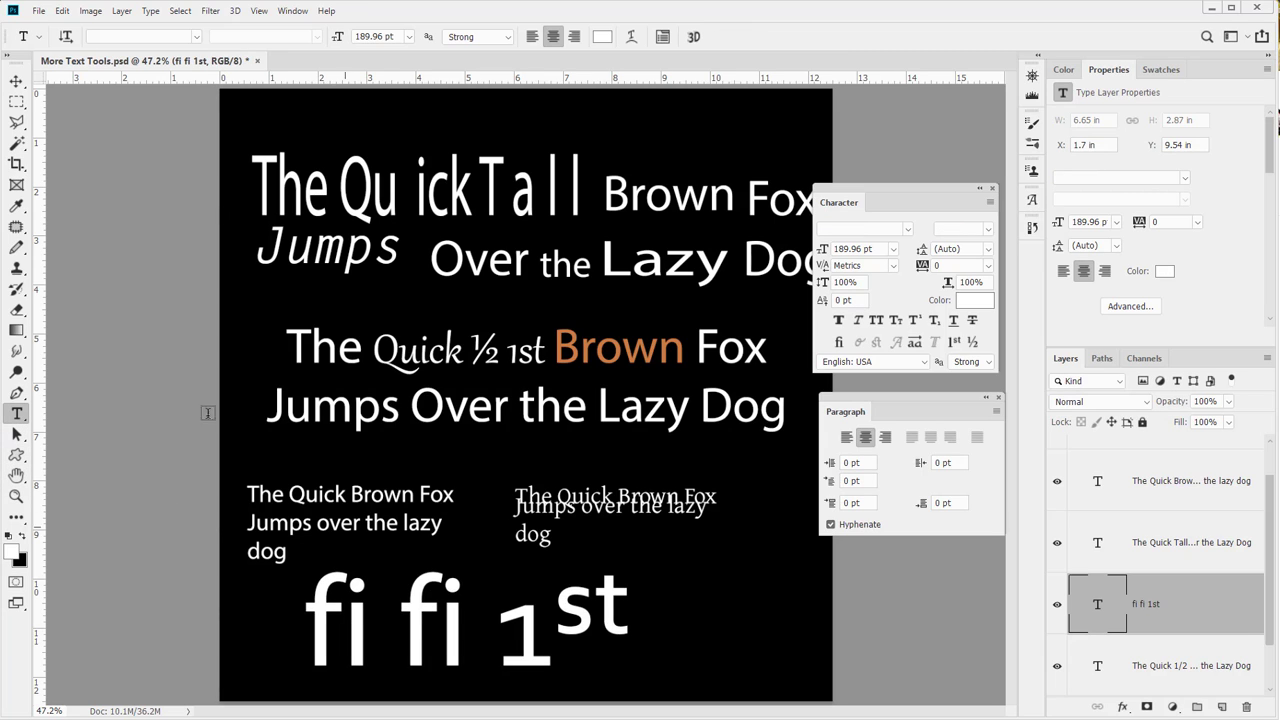
left_click(16, 80)
left_click_drag(484, 612, 709, 597)
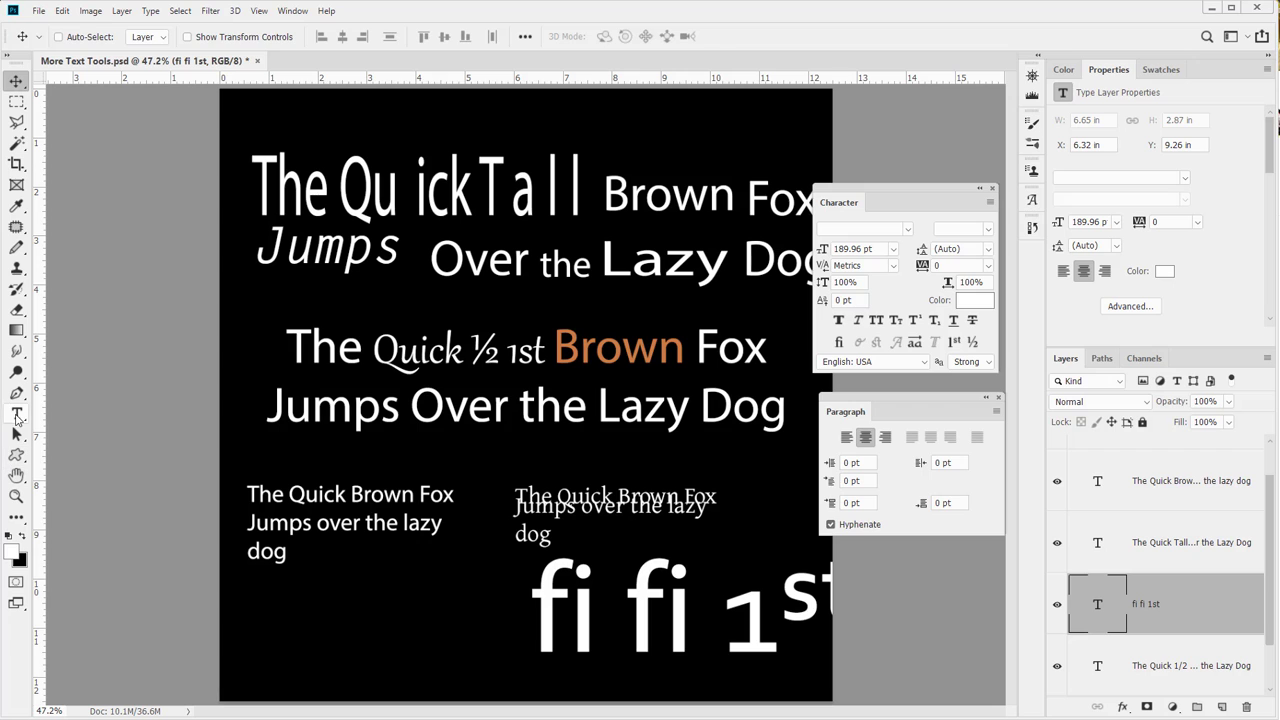
- Change the font of both large "fi" pairs to Consolas
left_click(16, 415)
left_click_drag(689, 628, 530, 620)
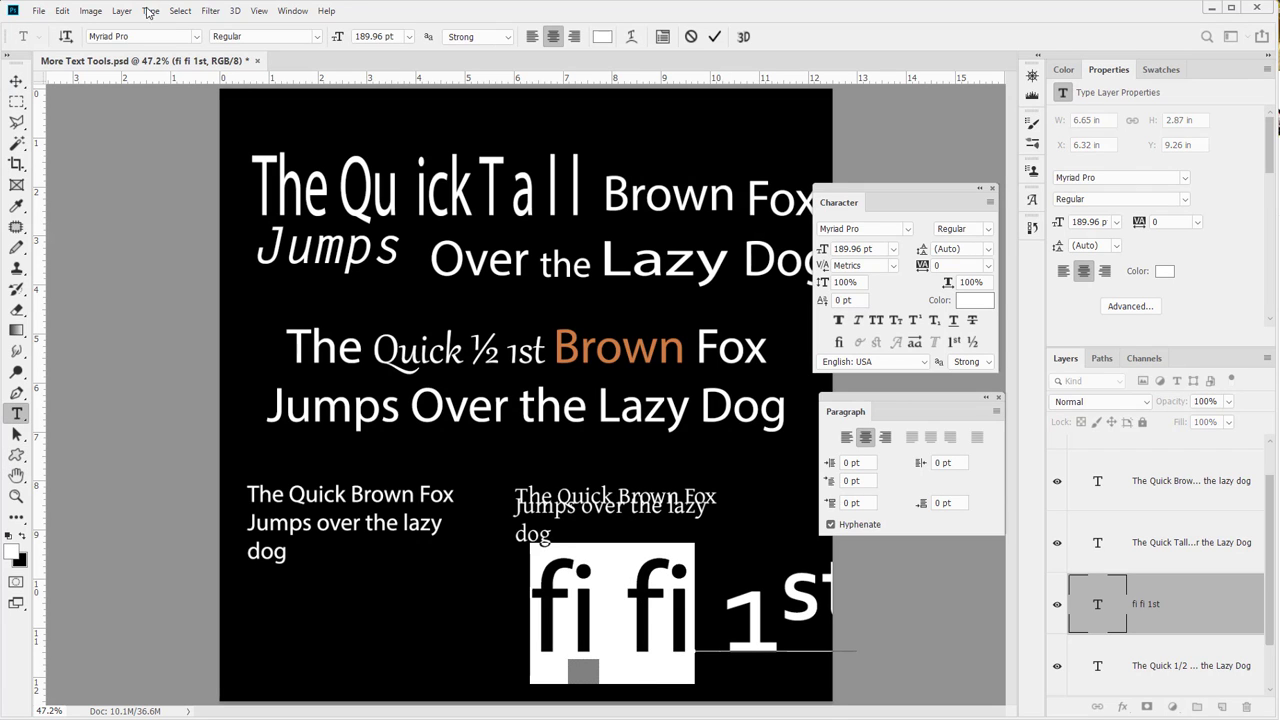
left_click(196, 36)
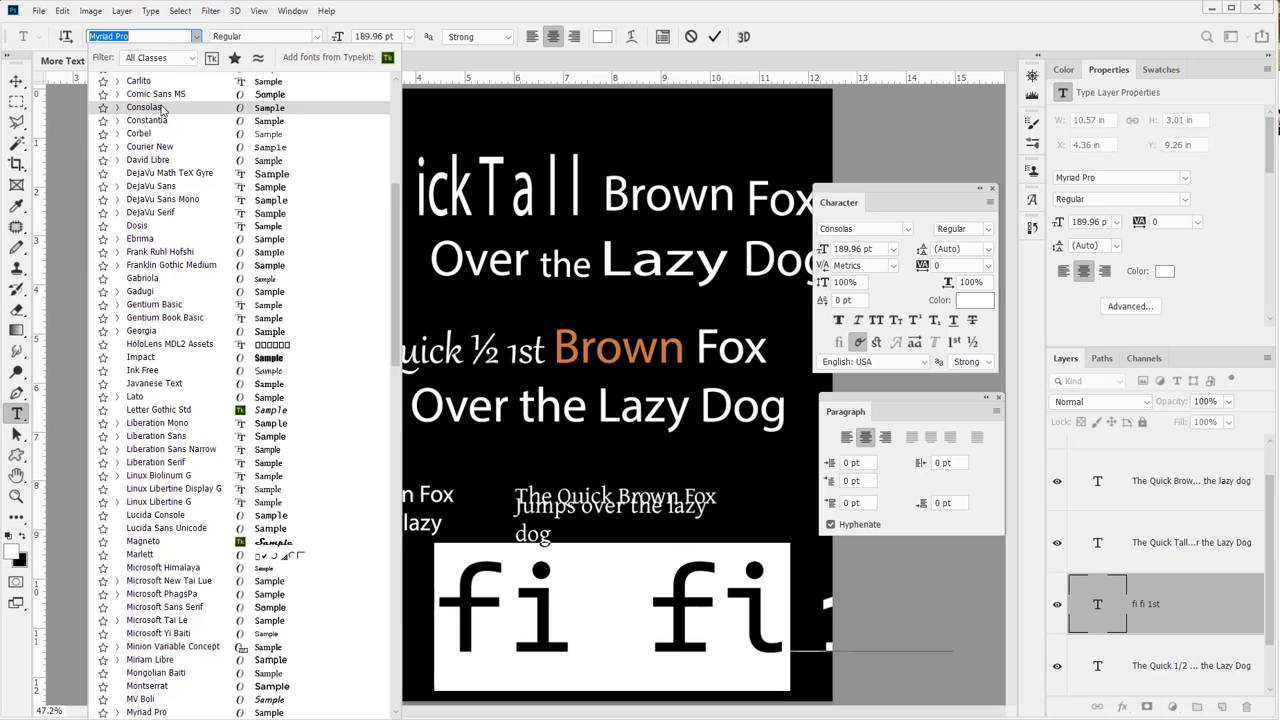
left_click(160, 110)
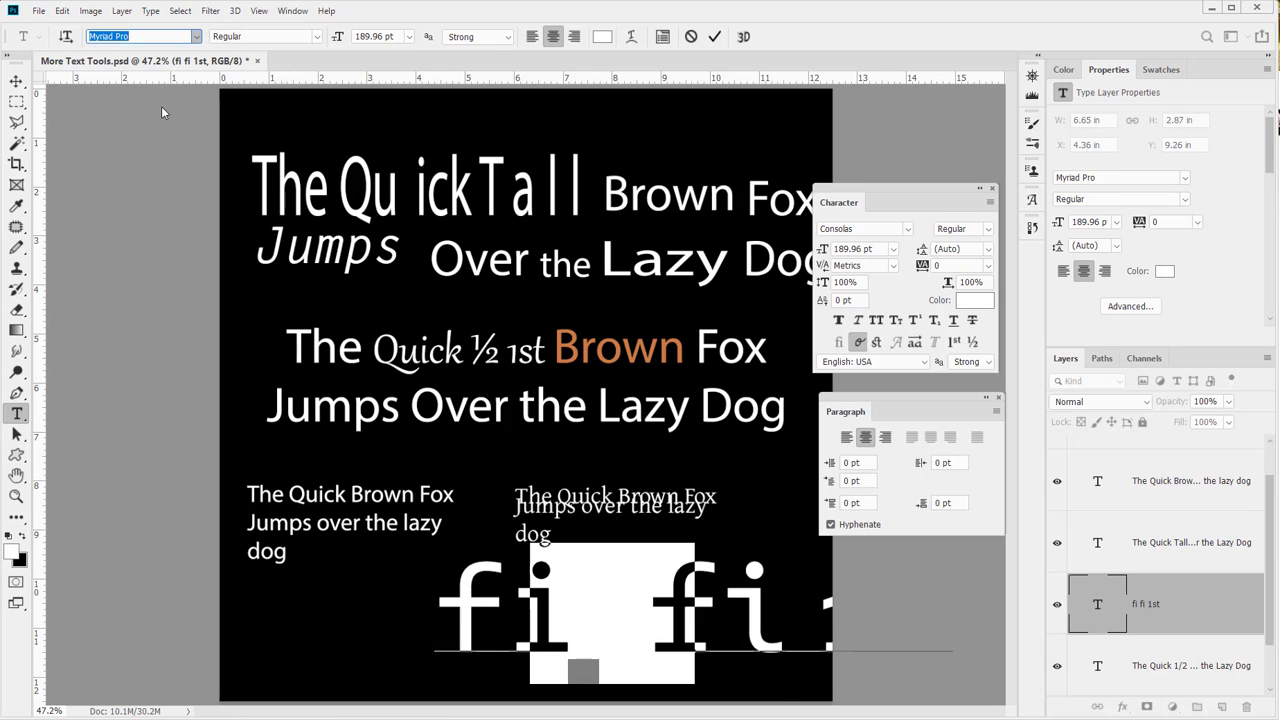
- Toggle the Contextual Alternates option for the first large Consolas "fi"
left_click(742, 647)
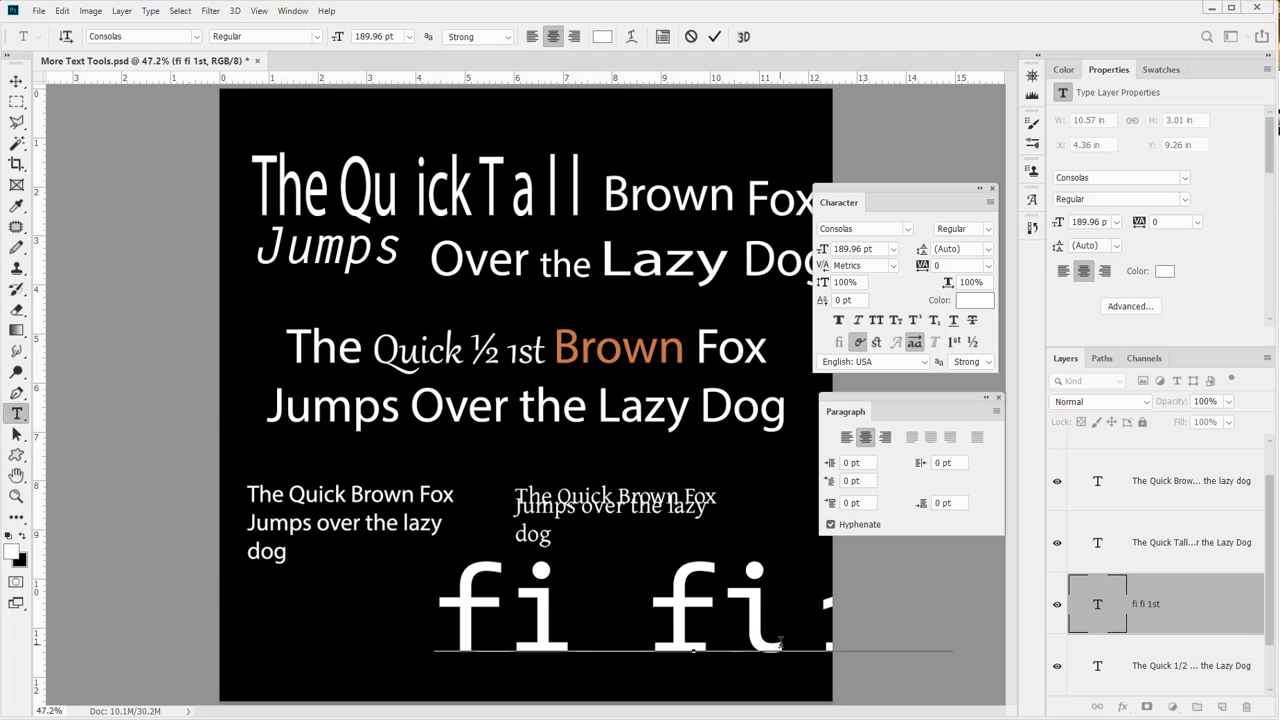
left_click_drag(784, 644, 687, 613)
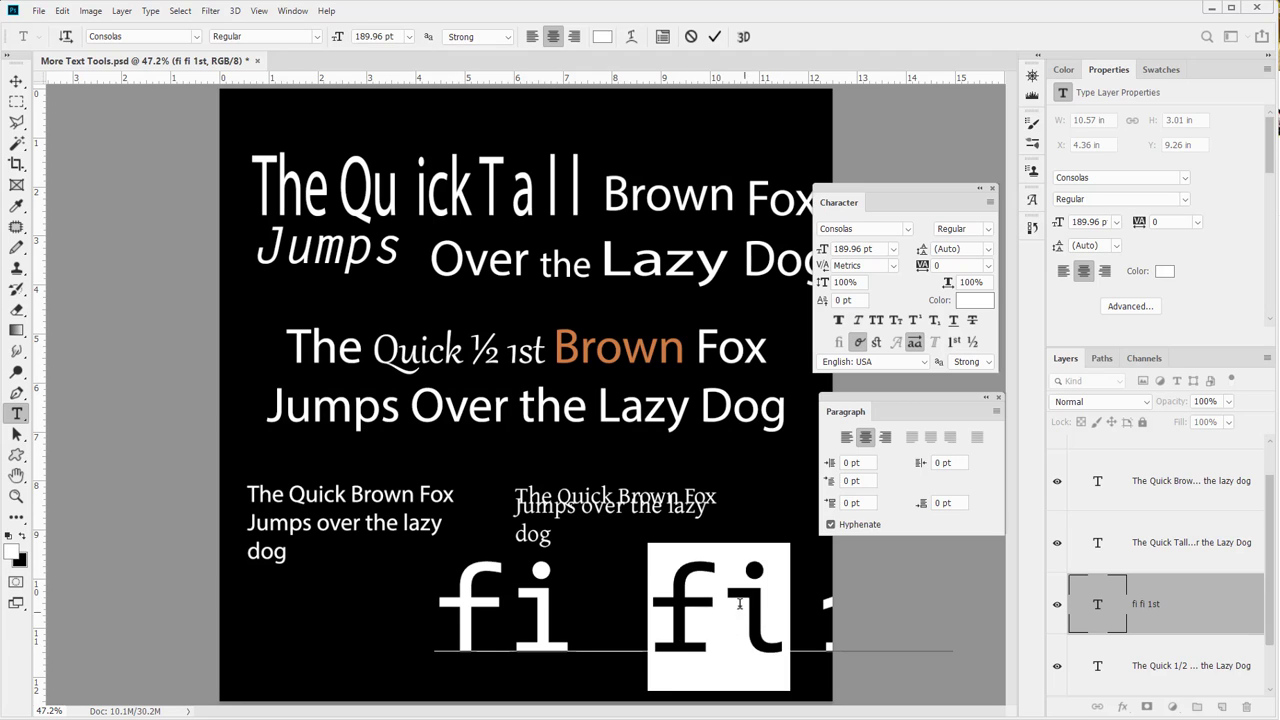
left_click(577, 645)
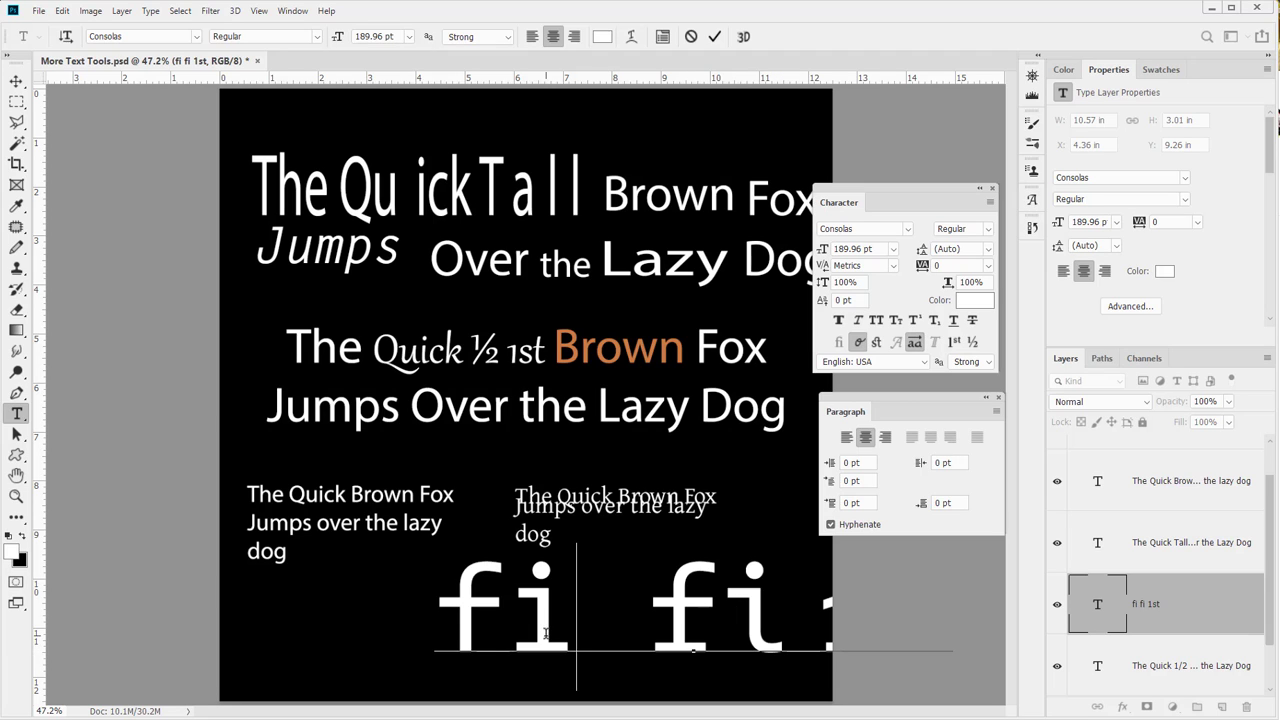
left_click_drag(577, 645, 417, 618)
left_click(577, 645)
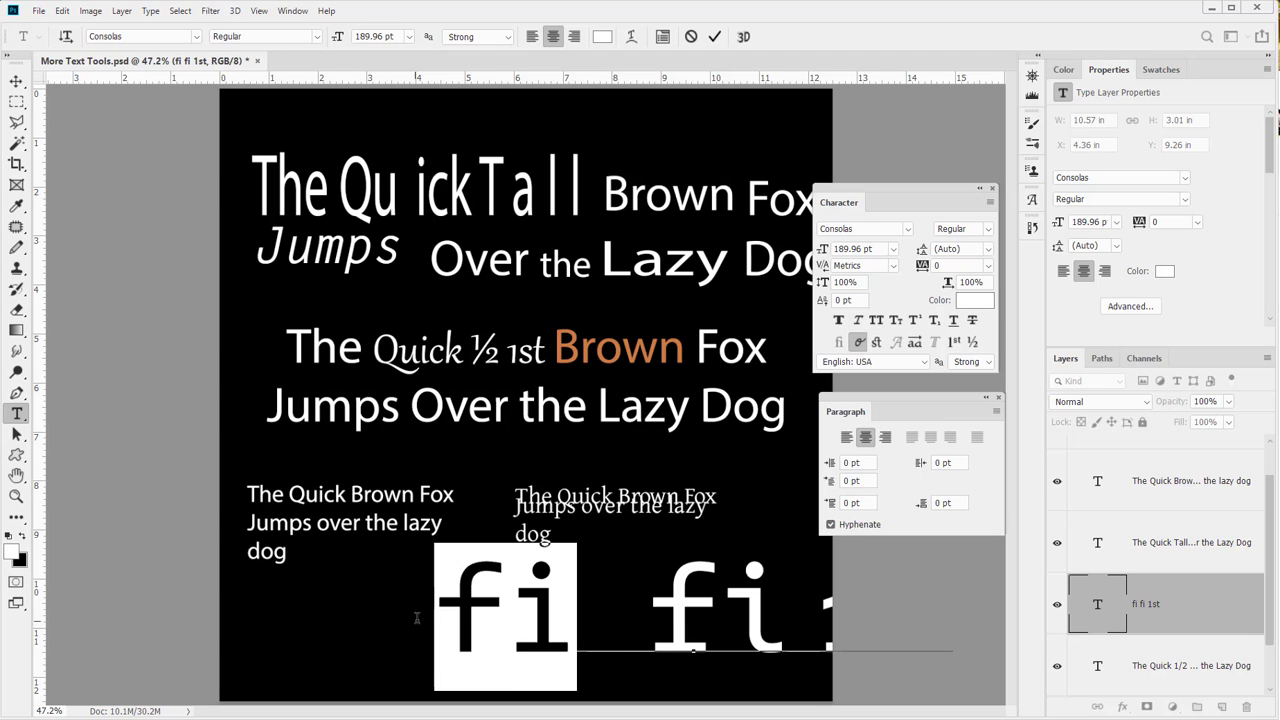
left_click(857, 343)
- Try the Discretionary Ligatures option on the second Consolas "fi", switching it on and off, and finish editing the text
left_click_drag(648, 600, 764, 598)
left_click(877, 342)
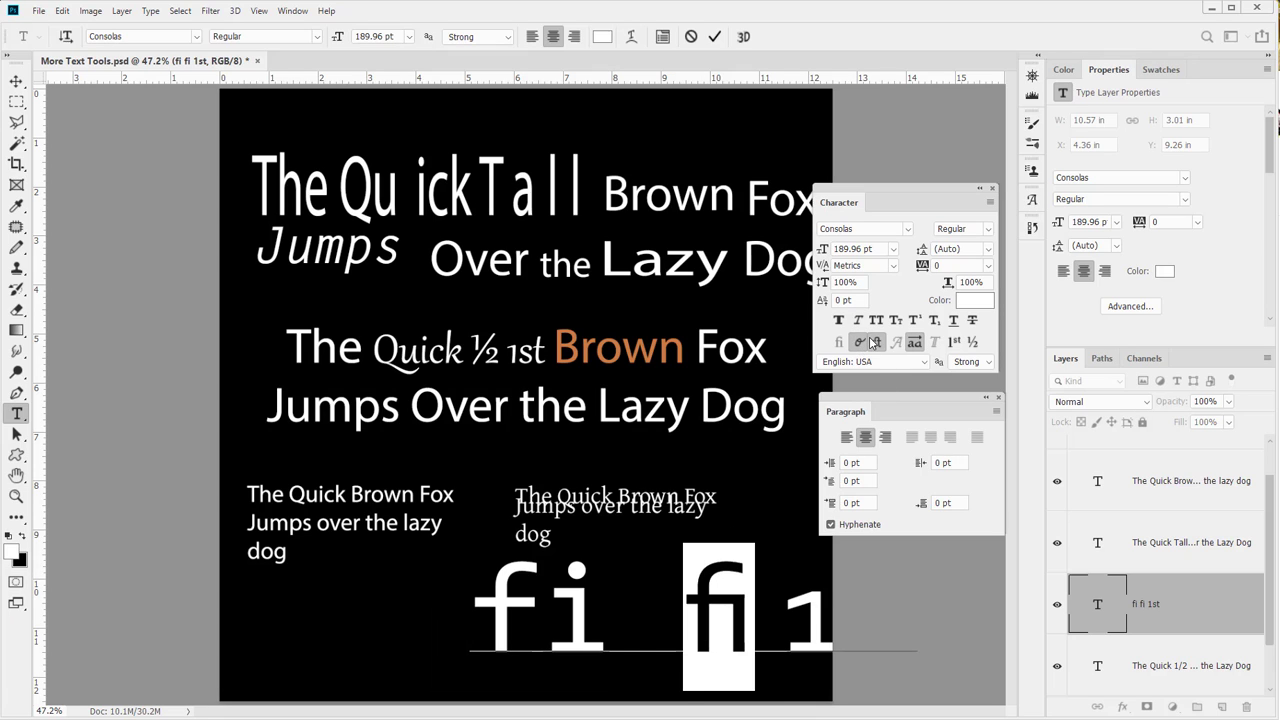
left_click(877, 342)
left_click(860, 343)
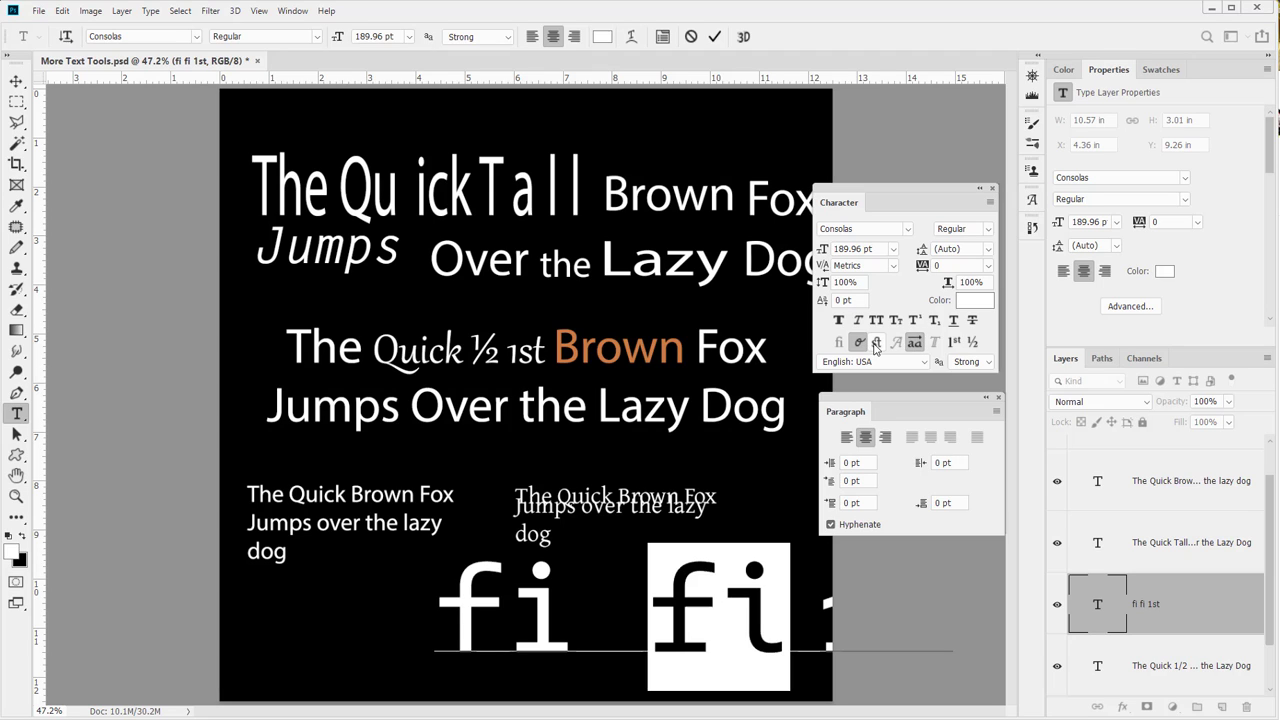
left_click(876, 342)
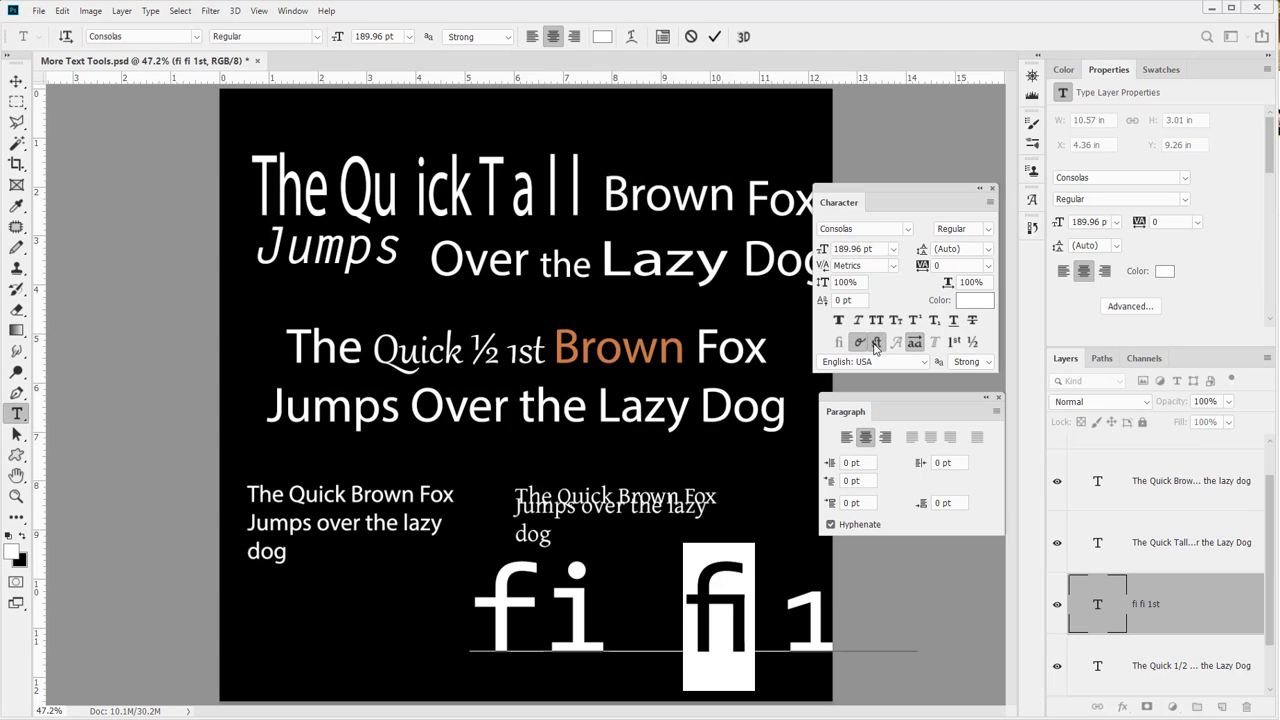
left_click(876, 342)
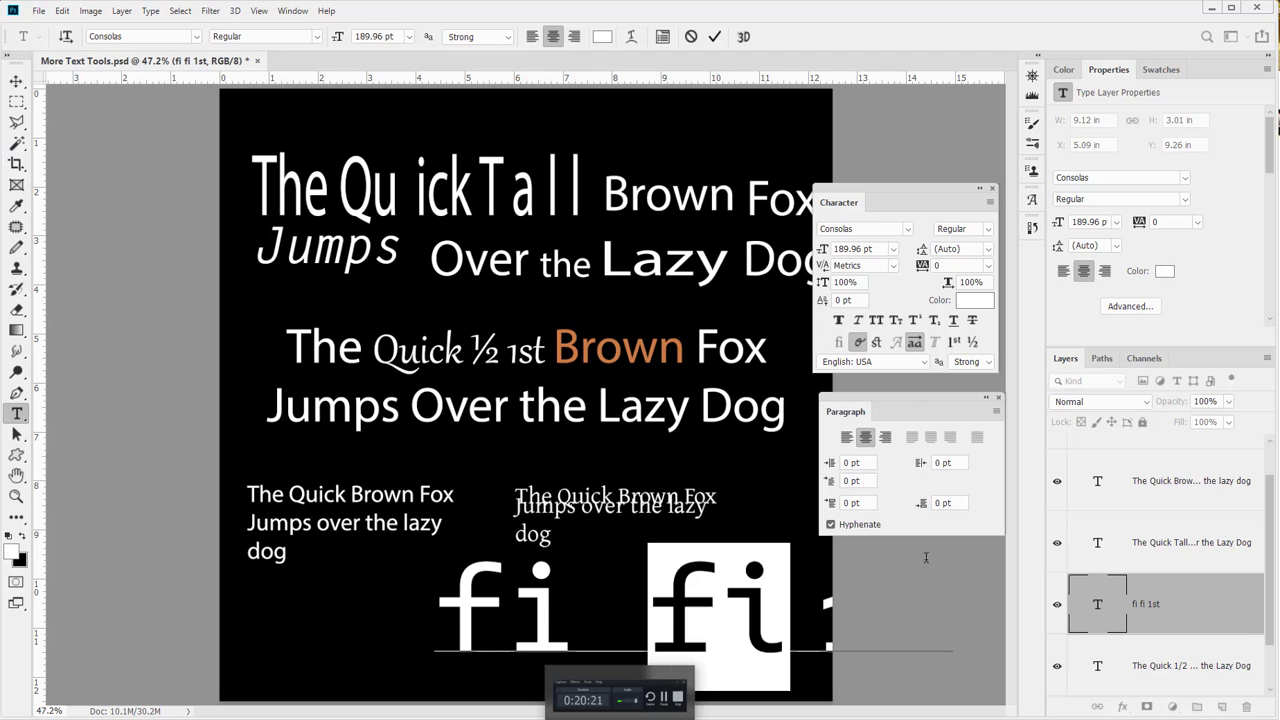
left_click(729, 578)
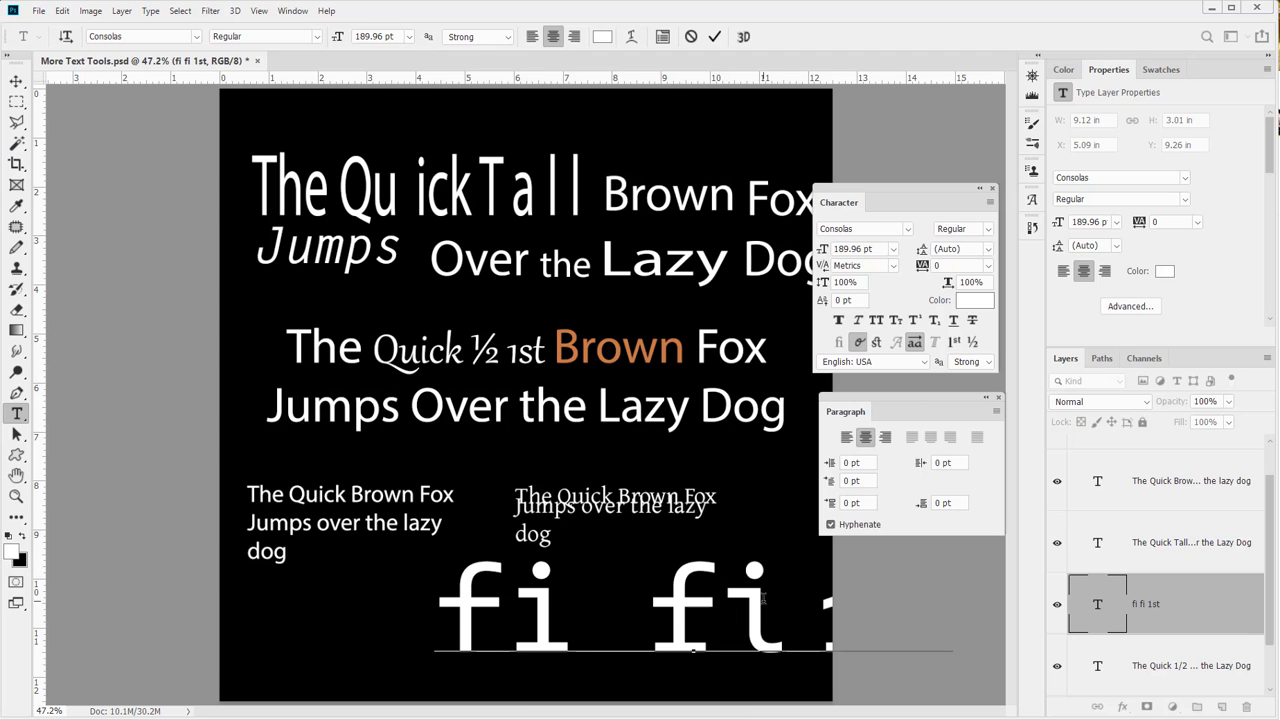
left_click_drag(763, 598, 648, 610)
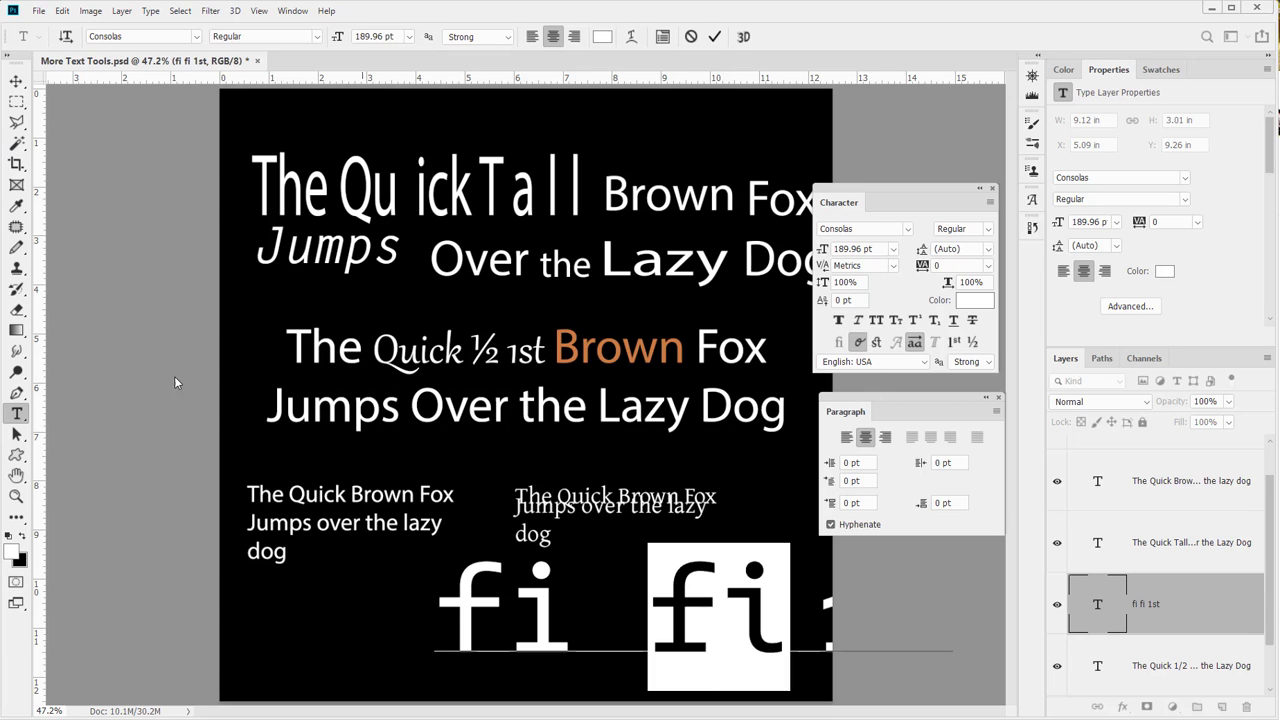
left_click(16, 80)
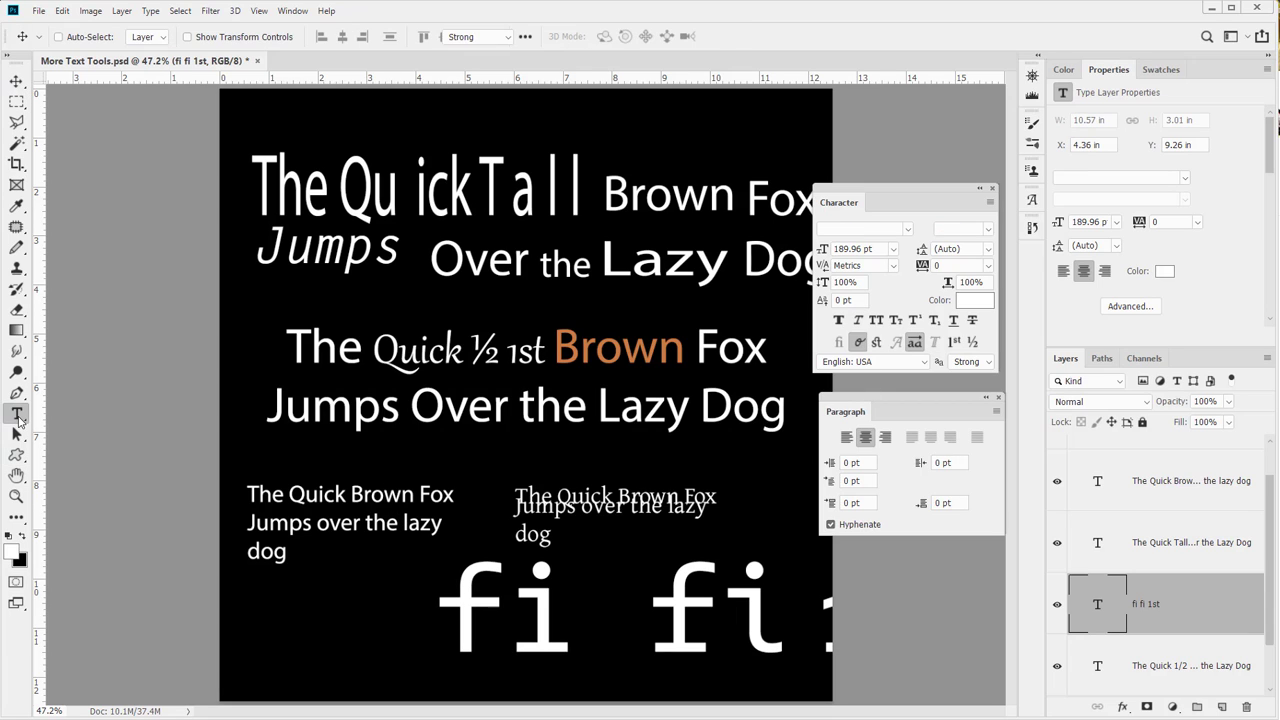
- Swap the two small paragraphs, moving the Myriad Pro one to the right and the overlapping Gentium Basic one to the left
left_click(17, 414)
triple_click(402, 495)
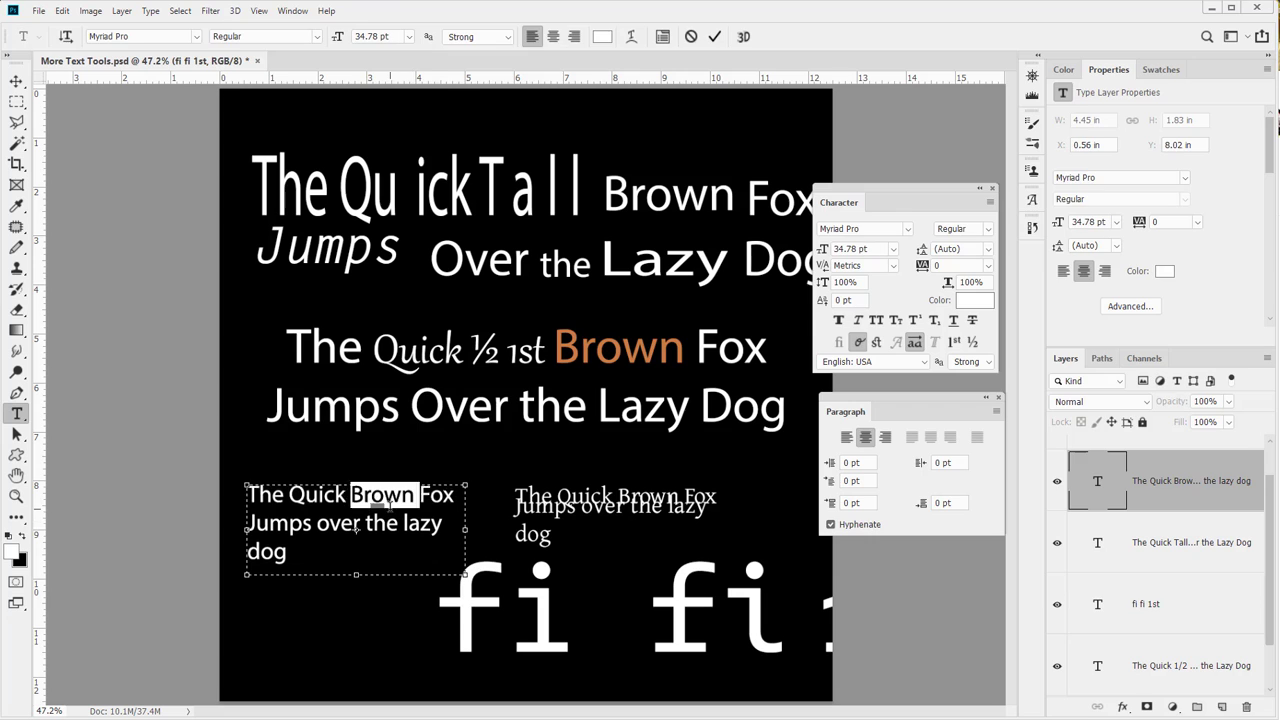
left_click(16, 80)
left_click_drag(359, 494, 718, 460)
left_click_drag(556, 518, 350, 505)
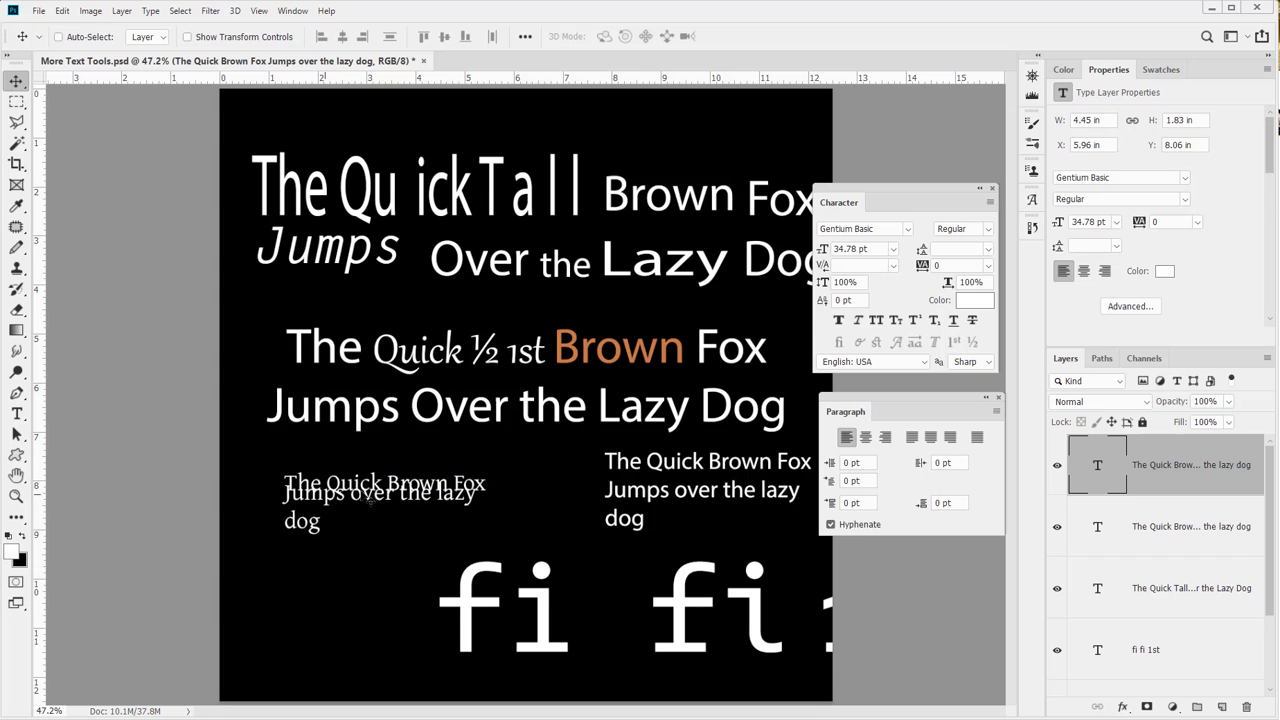
left_click_drag(712, 470, 678, 478)
- Change the font of the entire small Myriad Pro paragraph to Comic Sans MS
key("t")
triple_click(708, 470)
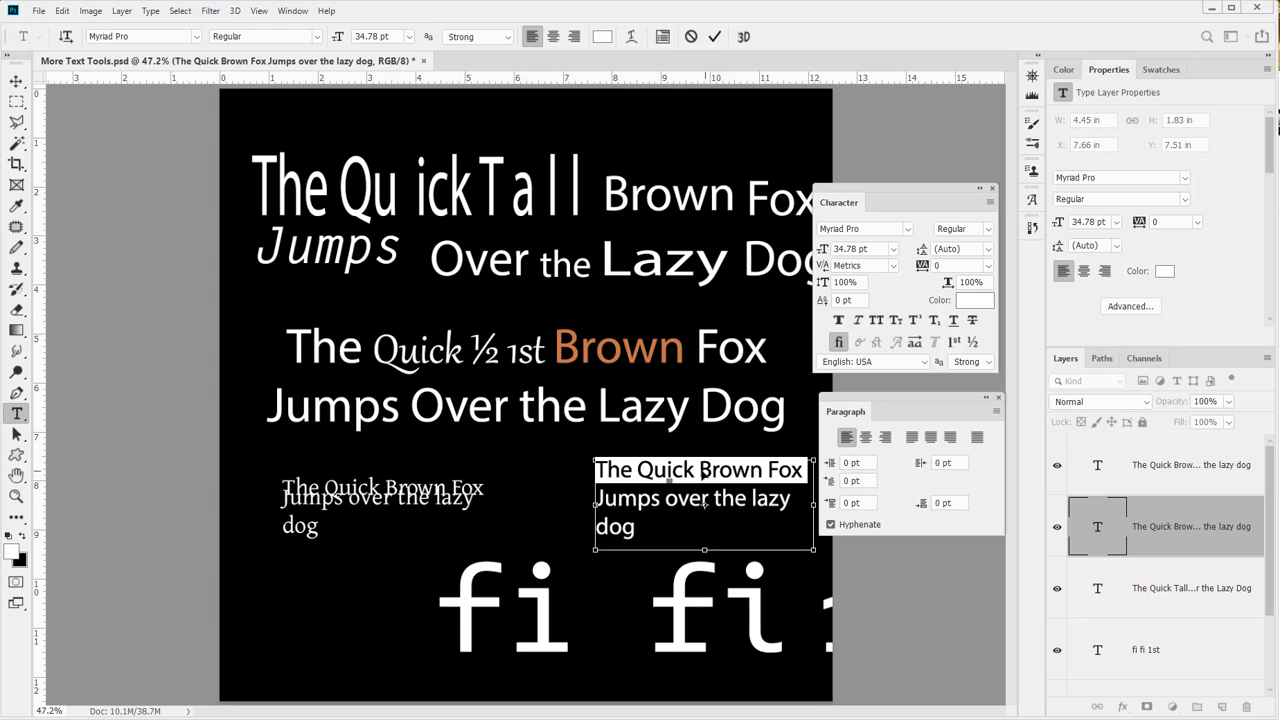
key("ctrl+a")
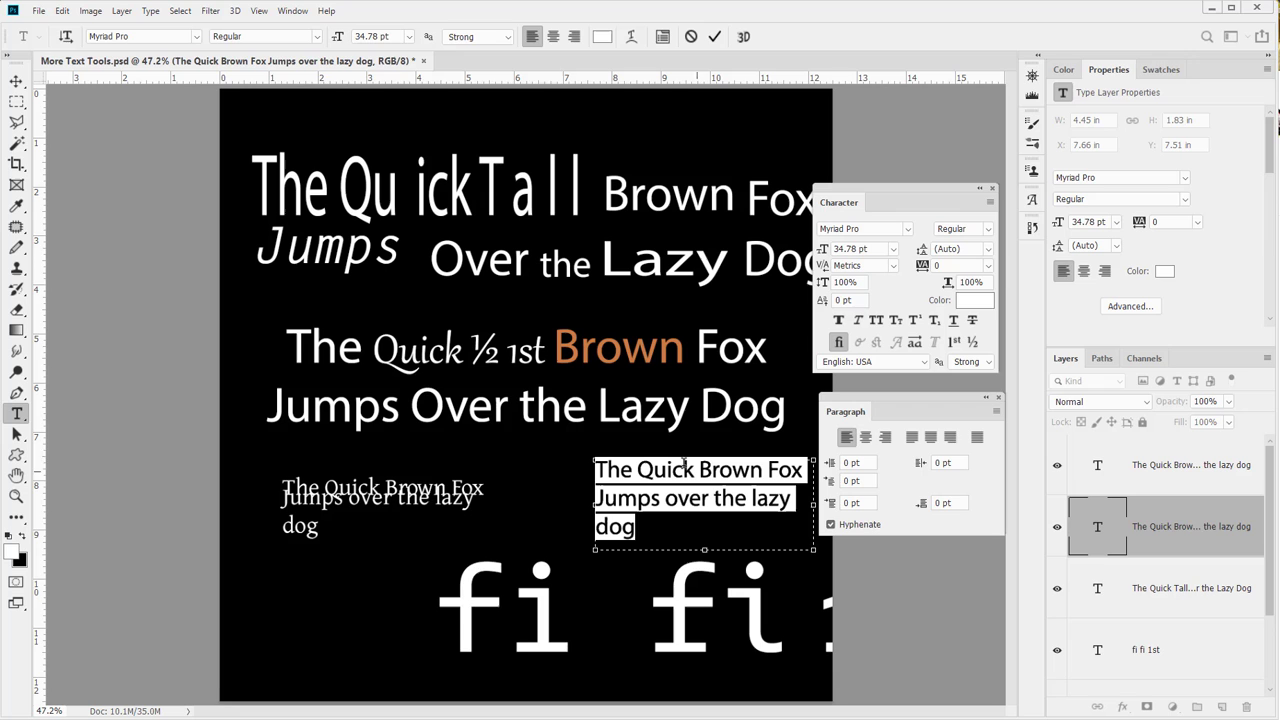
left_click(90, 14)
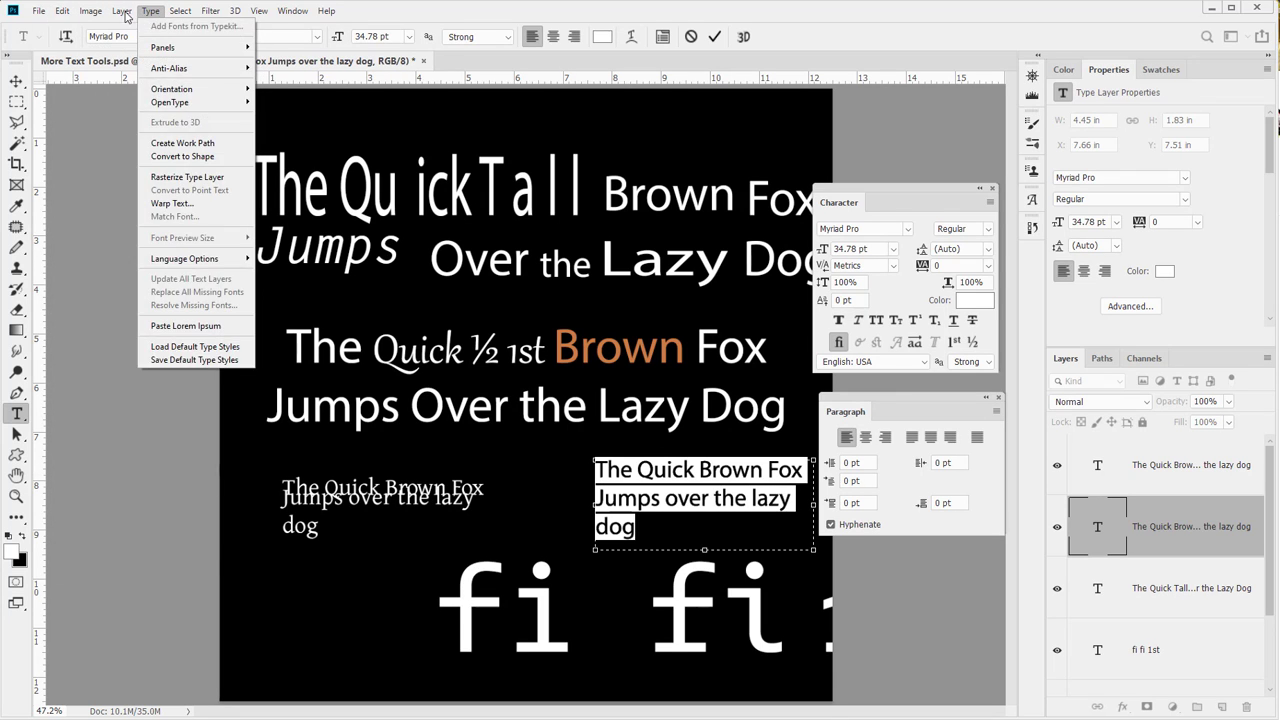
left_click(122, 11)
left_click(110, 36)
left_click(197, 36)
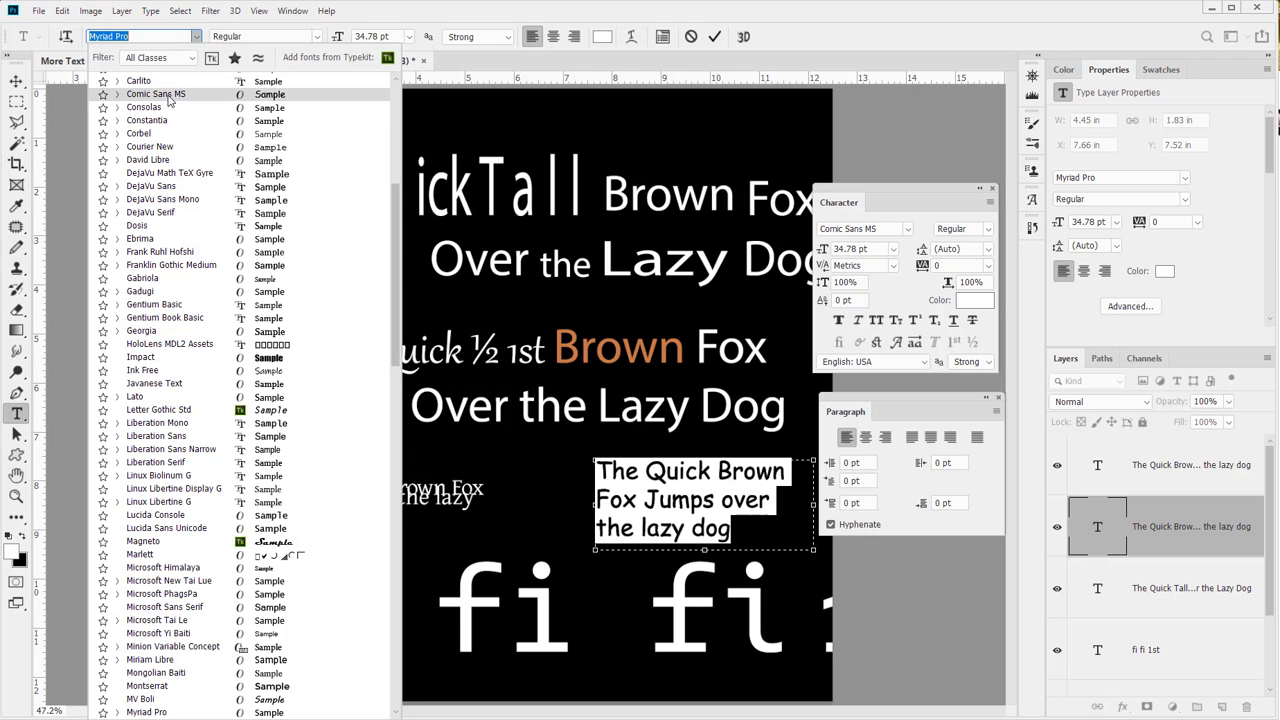
left_click(168, 96)
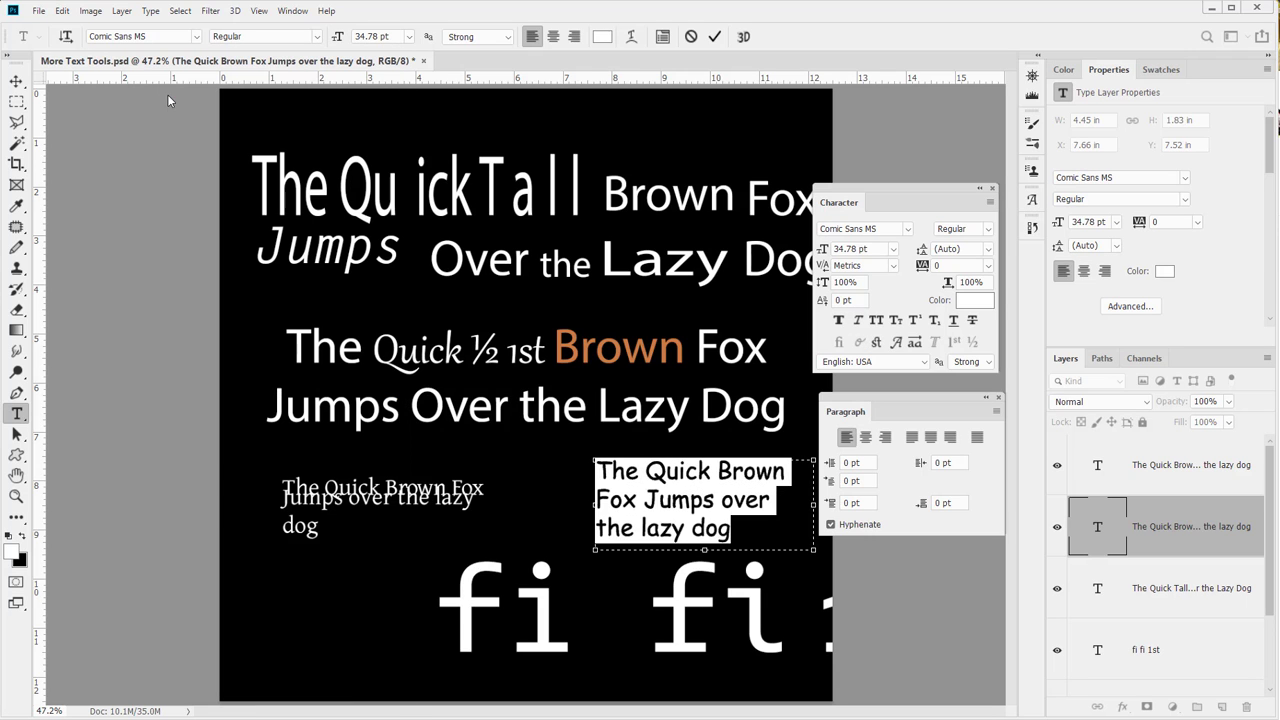
- Apply the Swash OpenType option to the Comic Sans MS paragraph and commit the edit
left_click(898, 343)
left_click(898, 343)
left_click(898, 343)
left_click(898, 343)
left_click(894, 343)
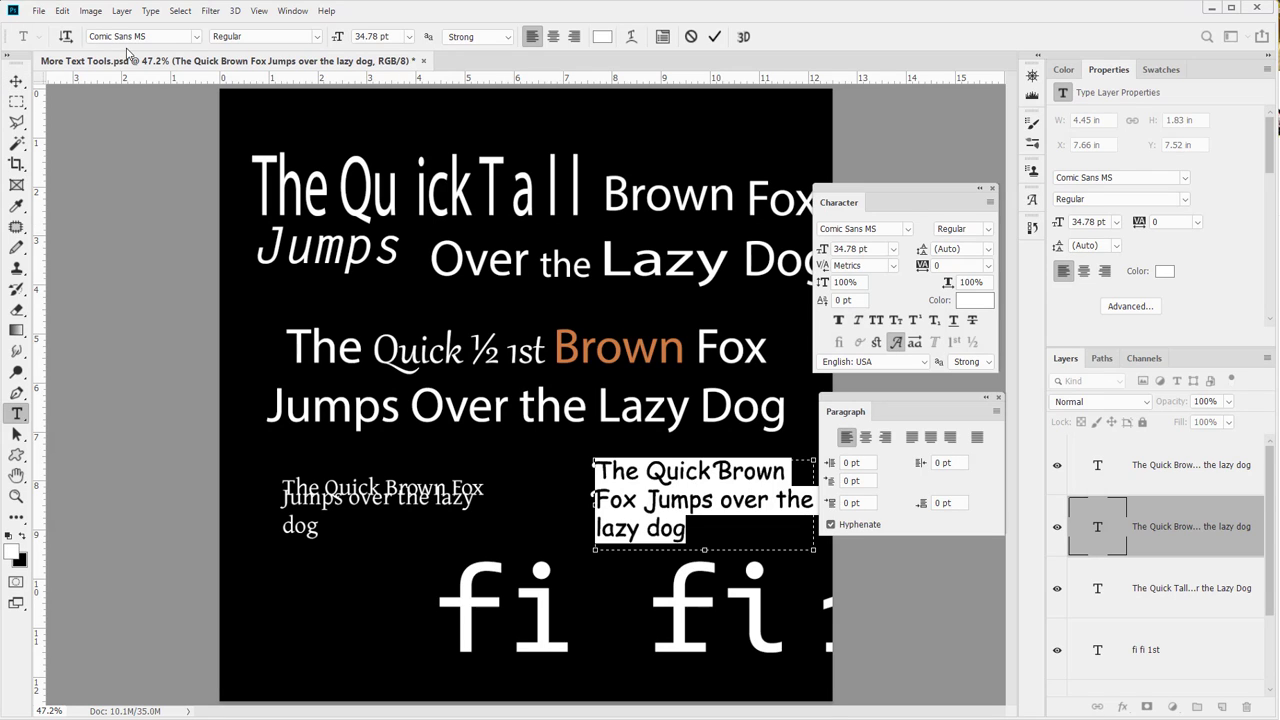
left_click(16, 495)
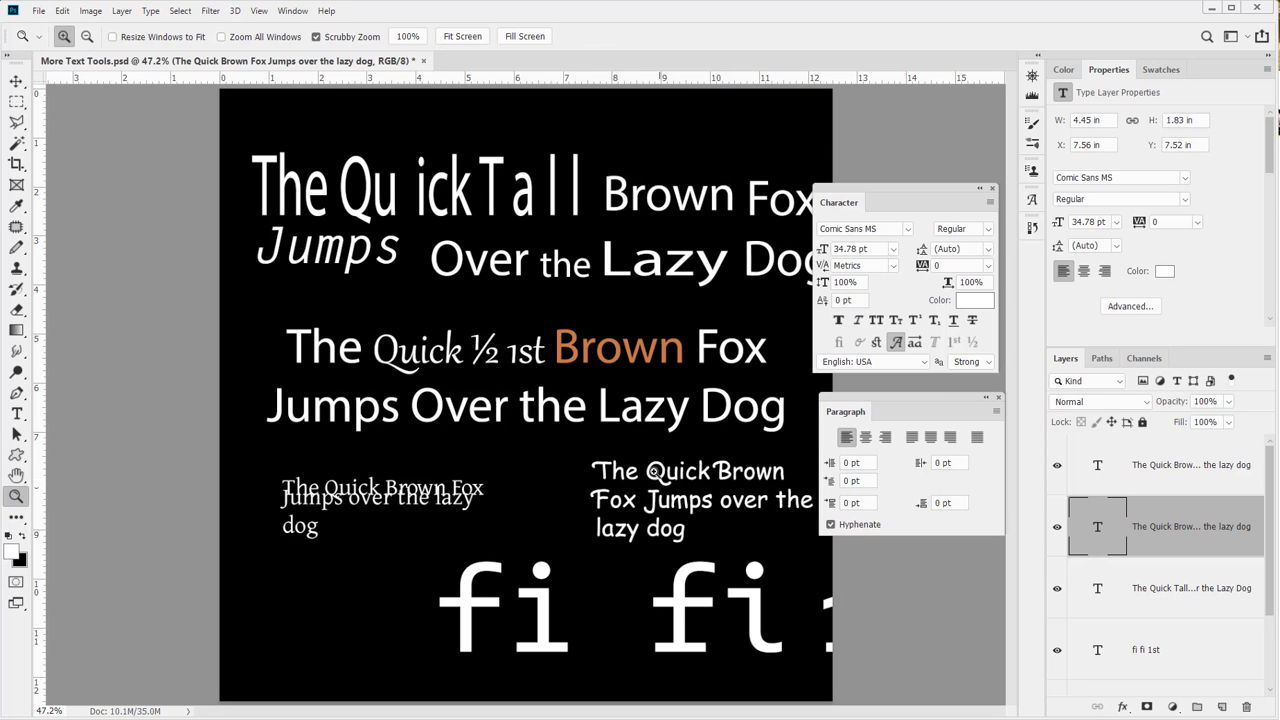
left_click_drag(607, 447, 644, 461)
left_click_drag(723, 545, 447, 420)
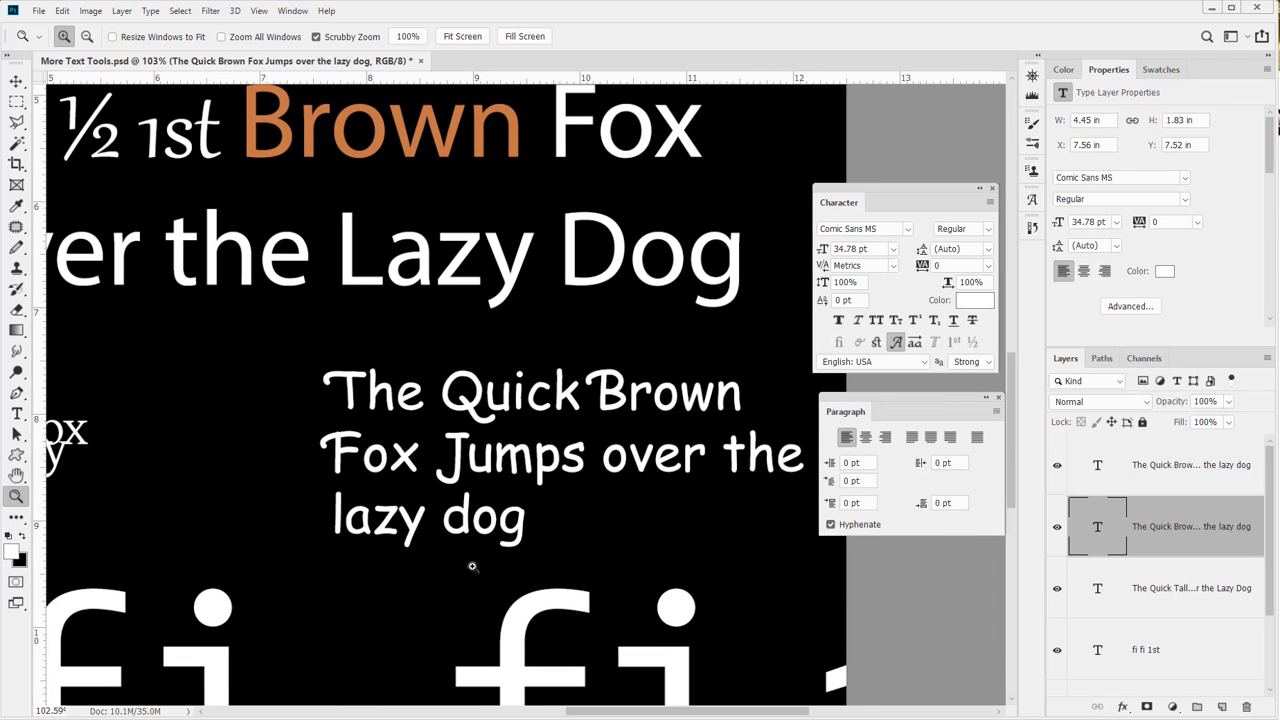
- Remove the Swash option from the first line, "The Quick Brown", of the Comic Sans MS paragraph
left_click_drag(455, 468, 478, 476)
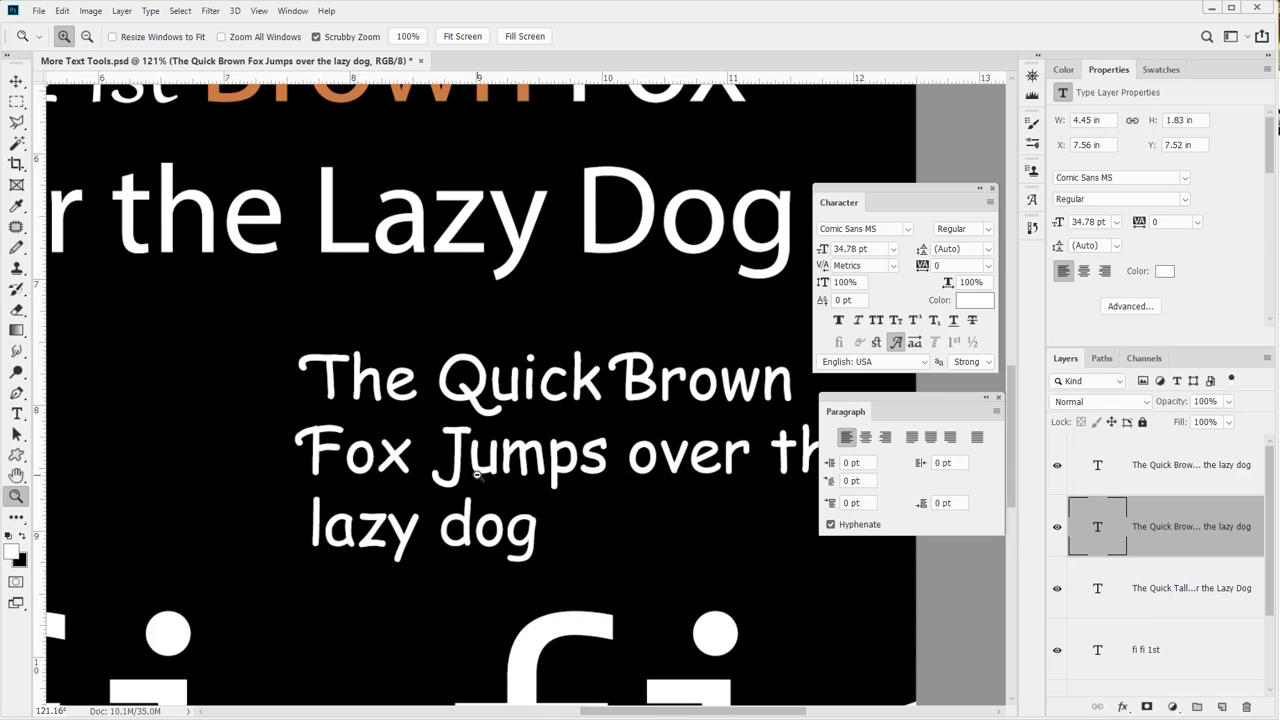
left_click(896, 342)
left_click(16, 413)
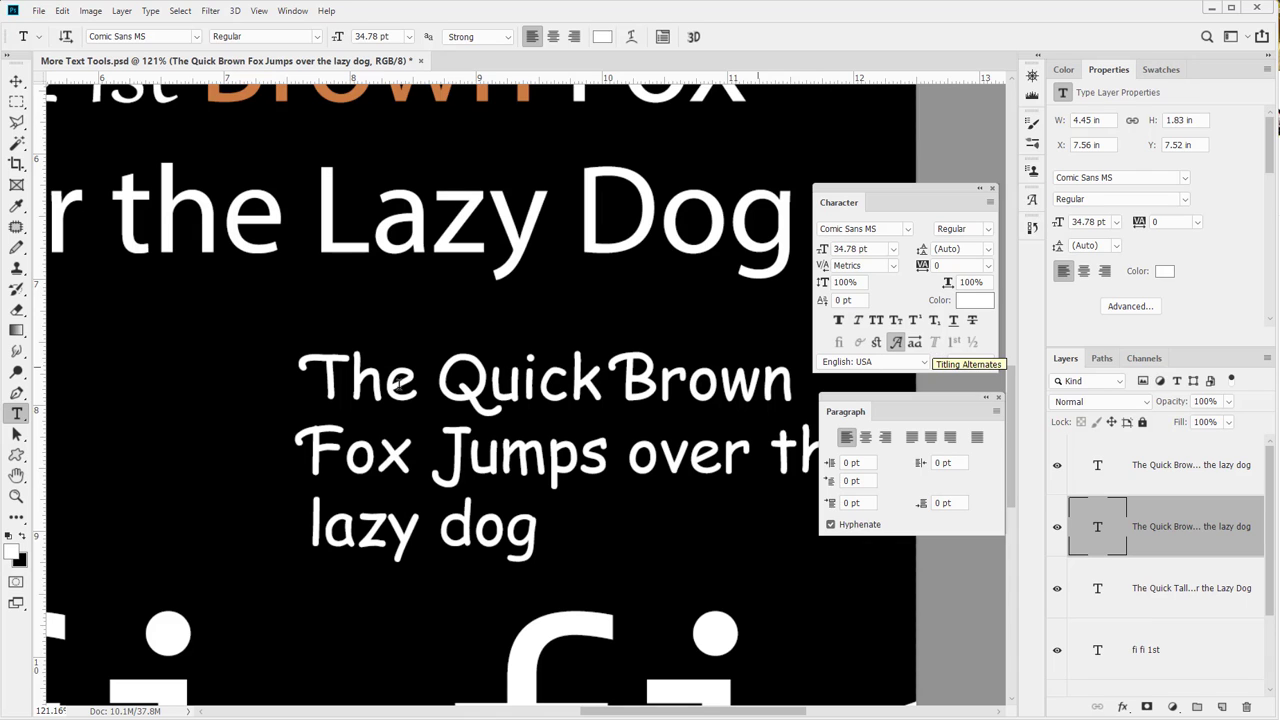
left_click_drag(308, 369, 609, 434)
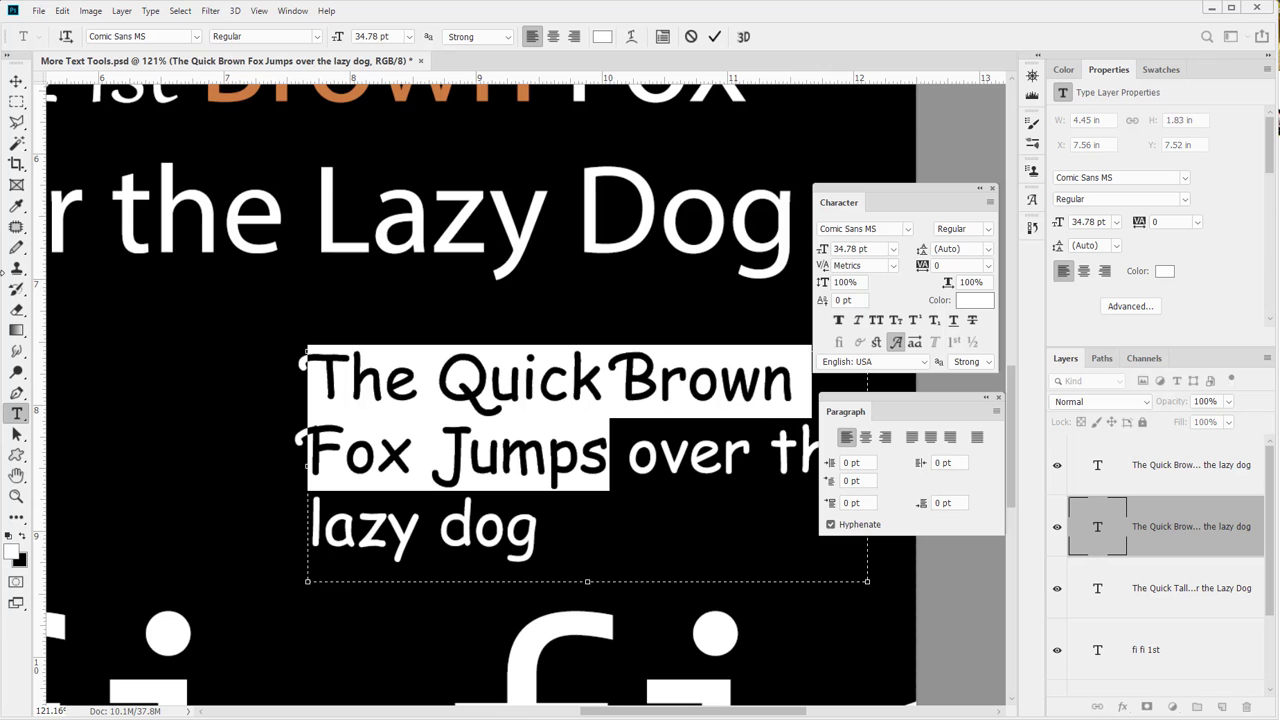
left_click(16, 475)
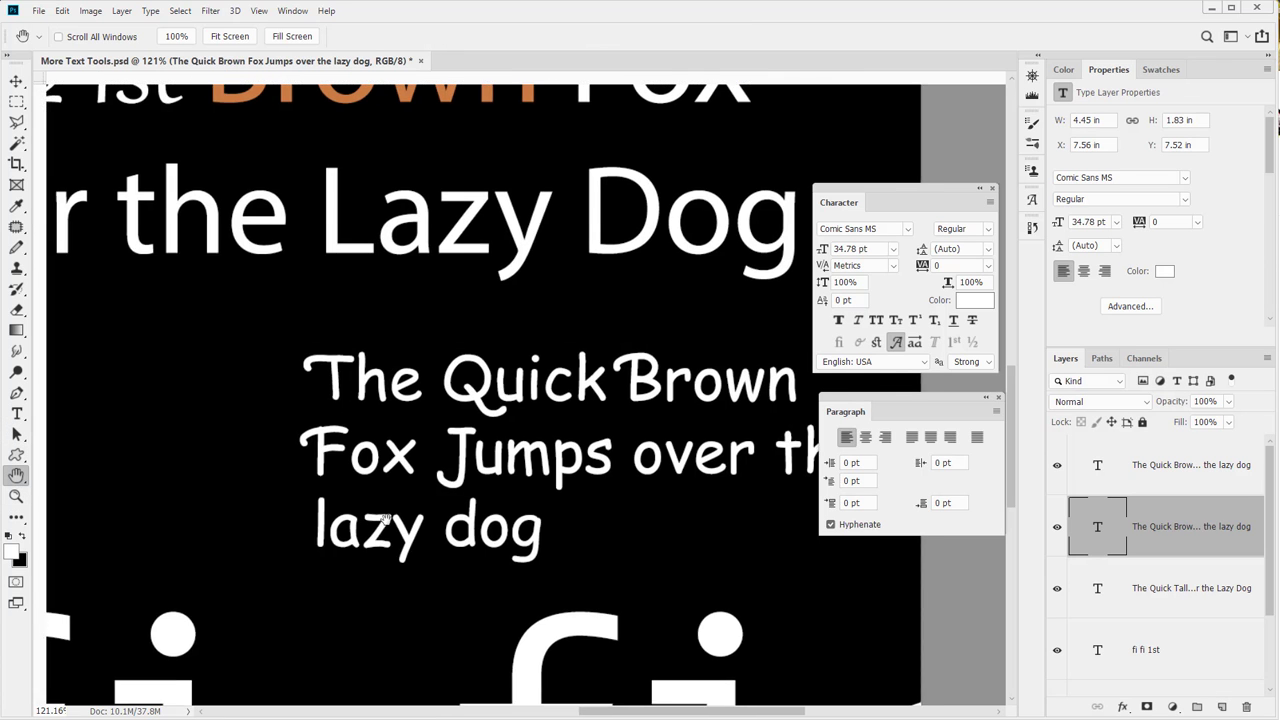
left_click_drag(369, 518, 570, 715)
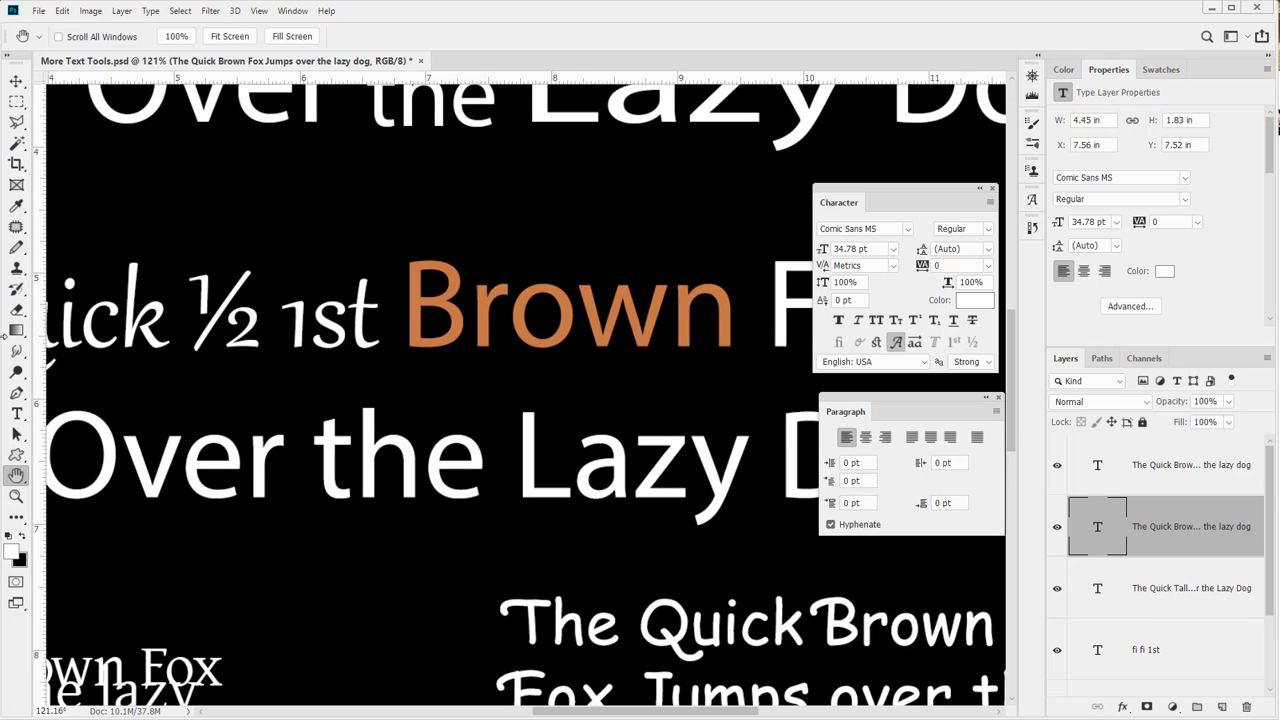
left_click(16, 414)
left_click_drag(512, 628, 998, 628)
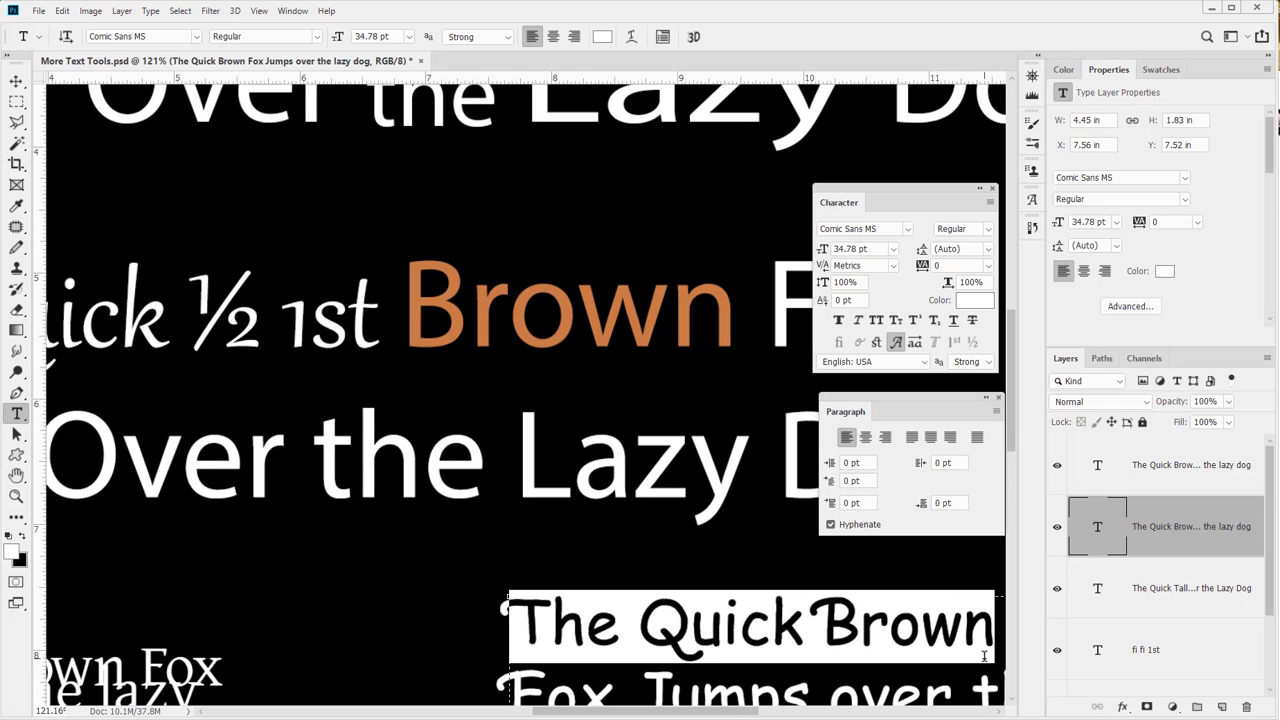
left_click(896, 341)
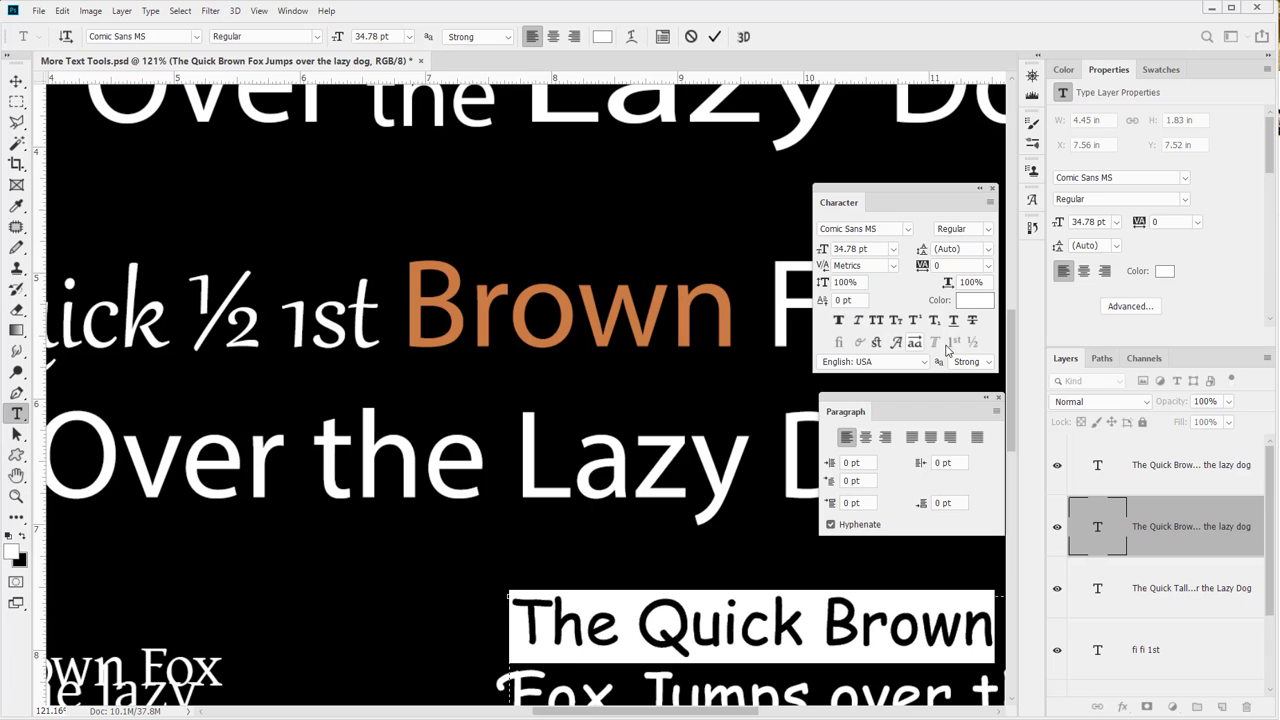
- Try the Linux Libertine Display G font on the selected "The Quick Brown", and revert to Comic Sans MS
left_click(195, 38)
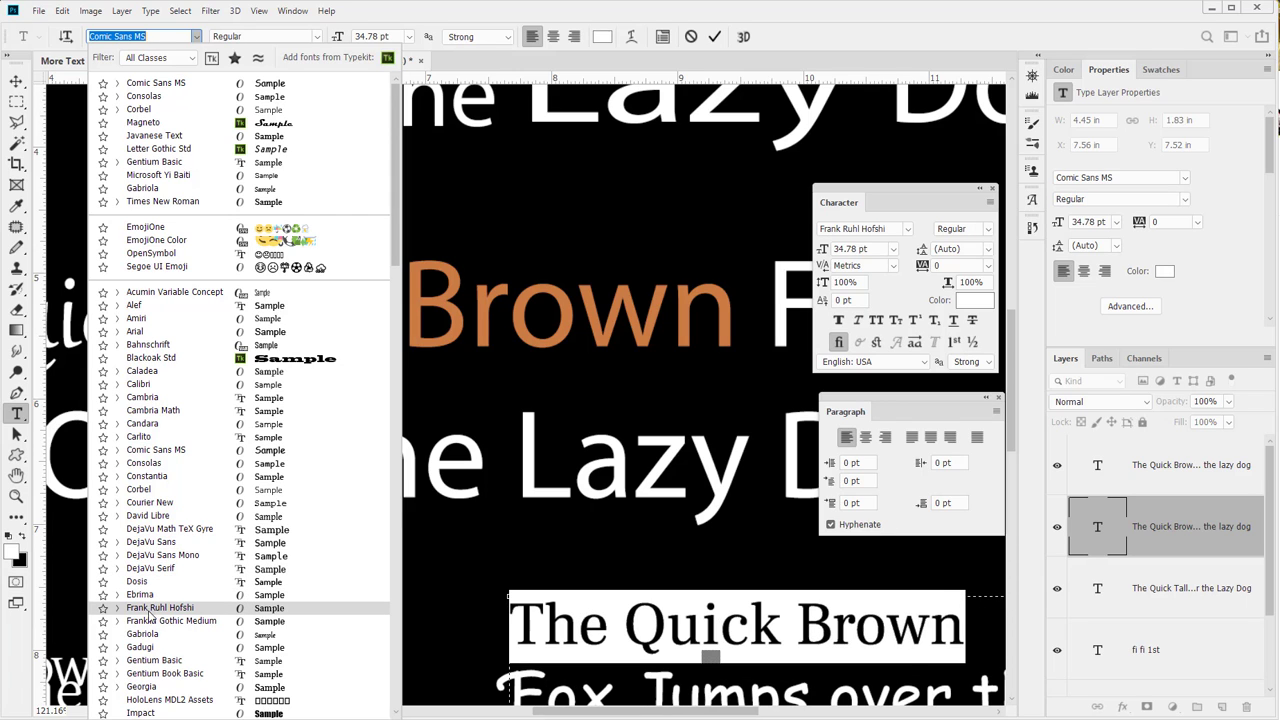
scroll(156, 655, "down", 1)
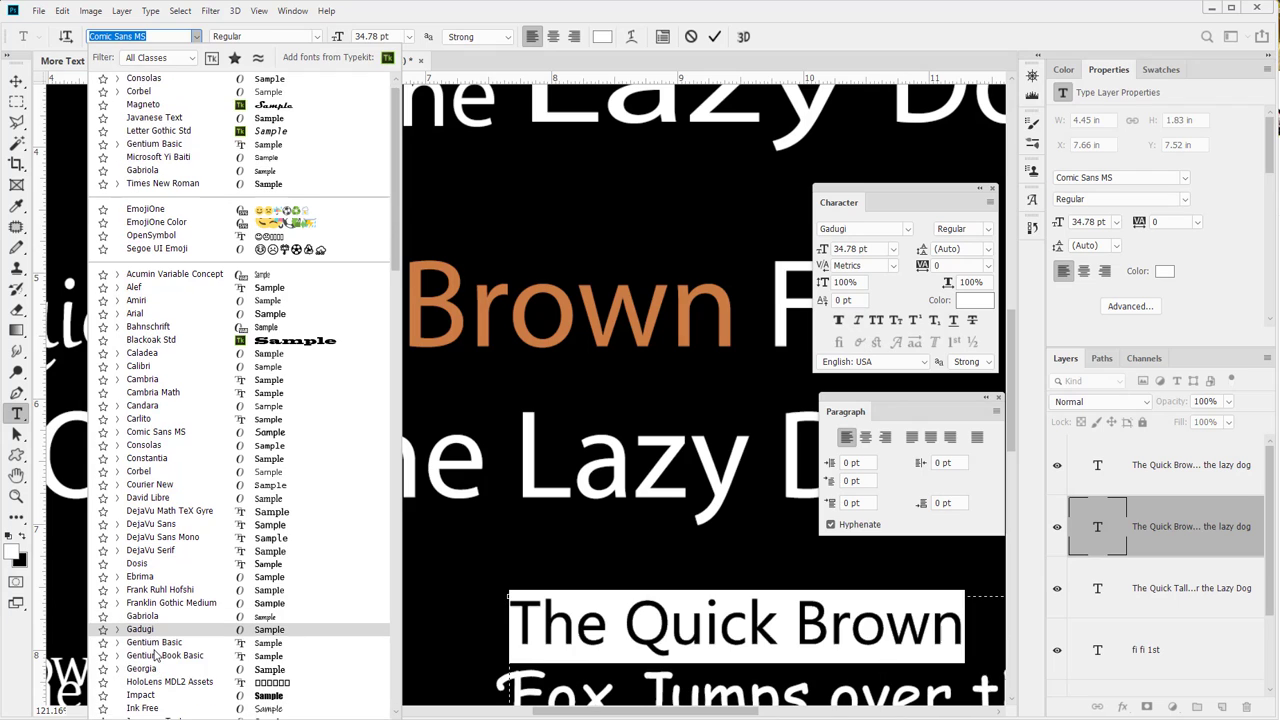
scroll(170, 480, "down", 3)
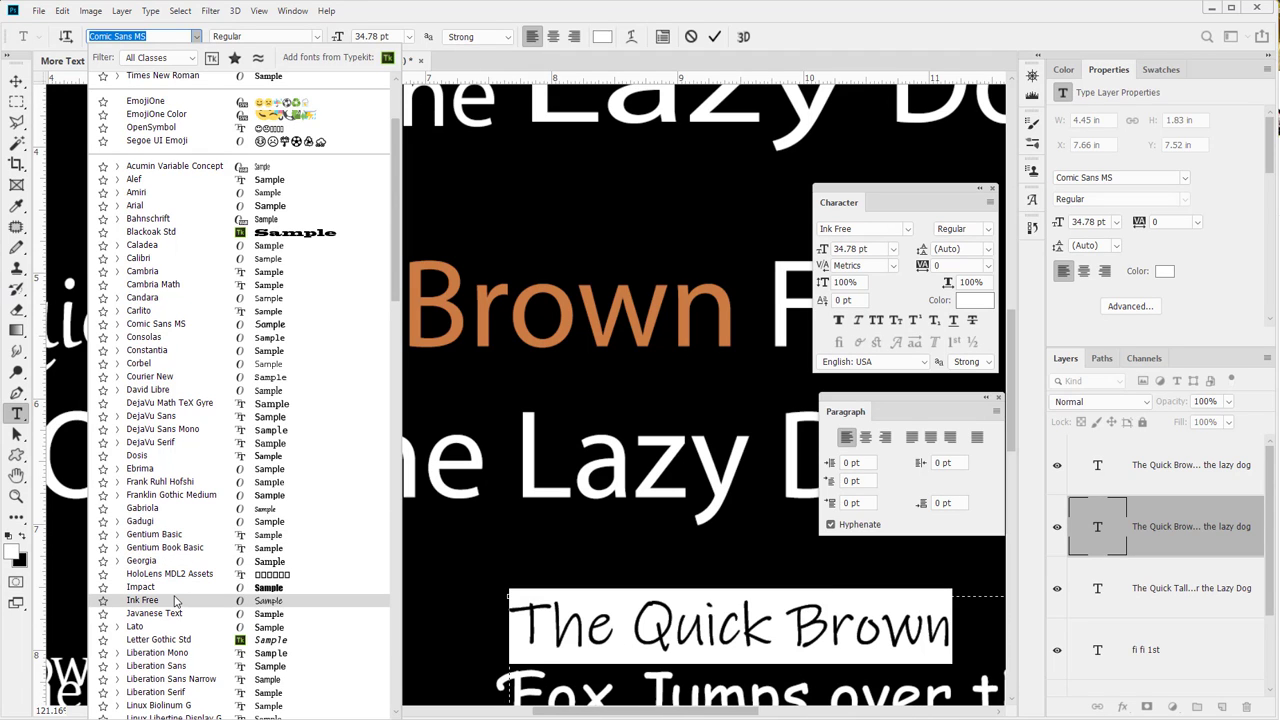
scroll(174, 600, "down", 2)
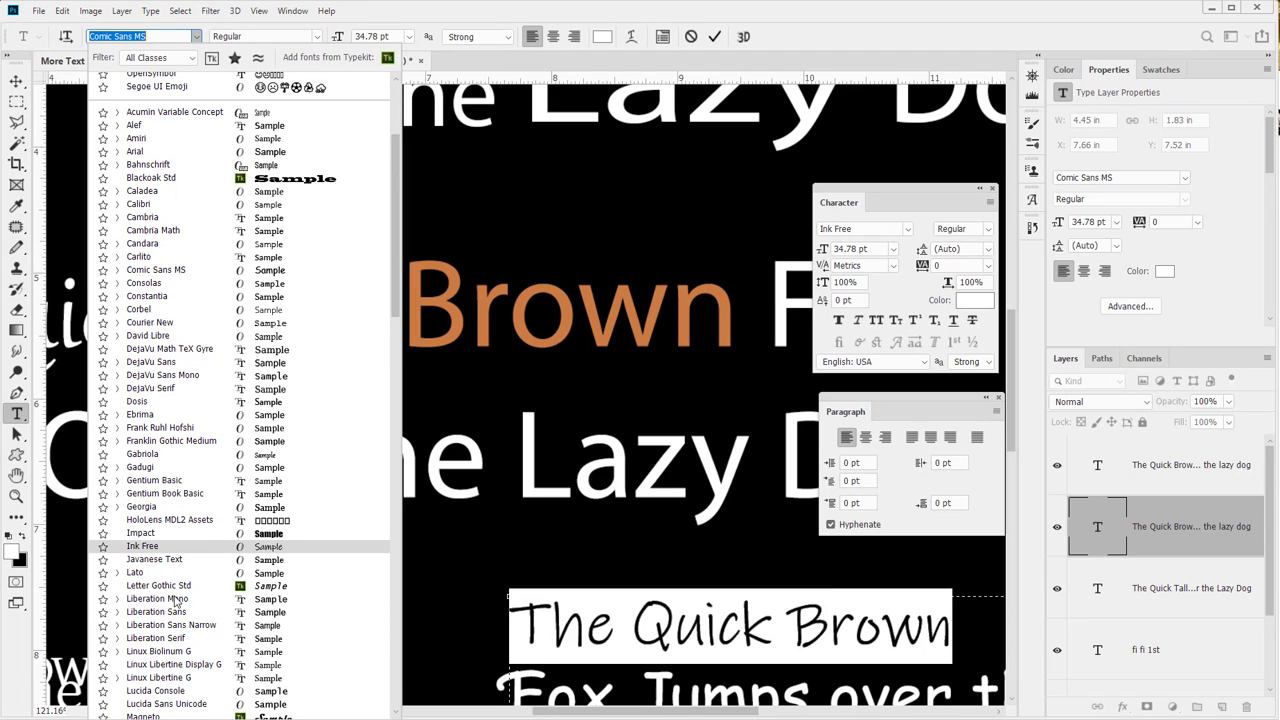
left_click(163, 665)
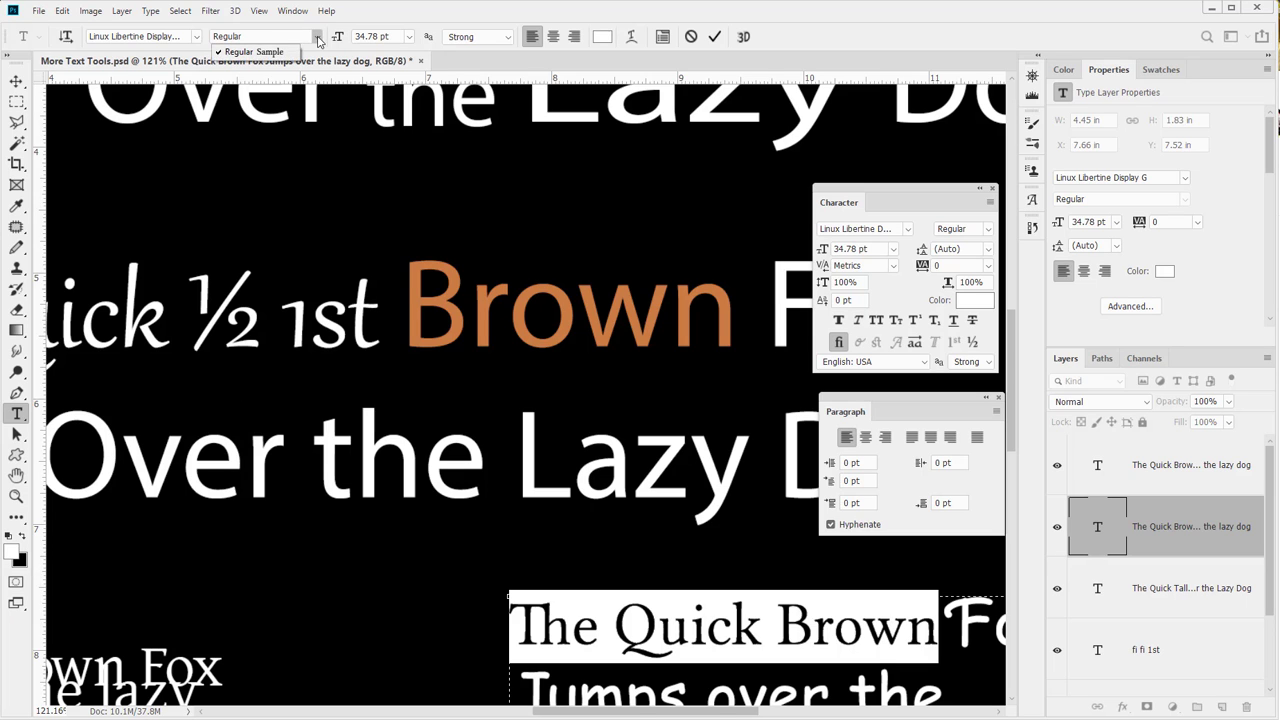
left_click(197, 37)
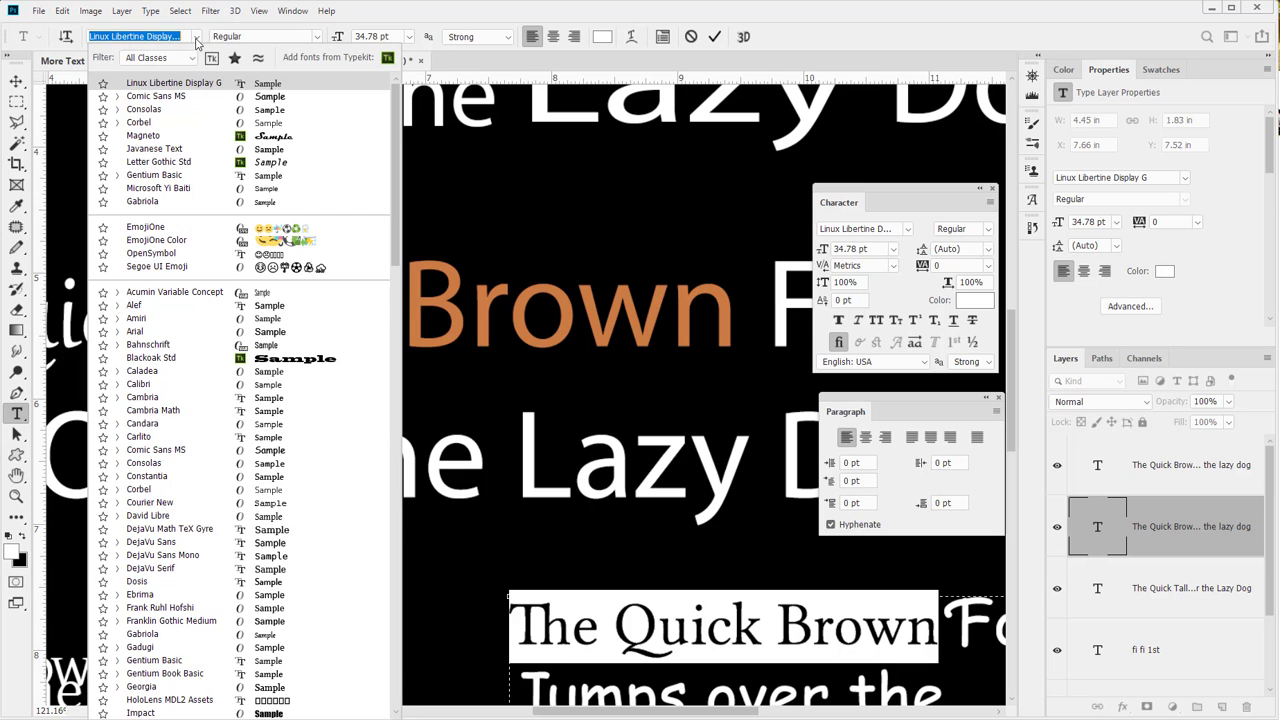
scroll(176, 668, "down", 3)
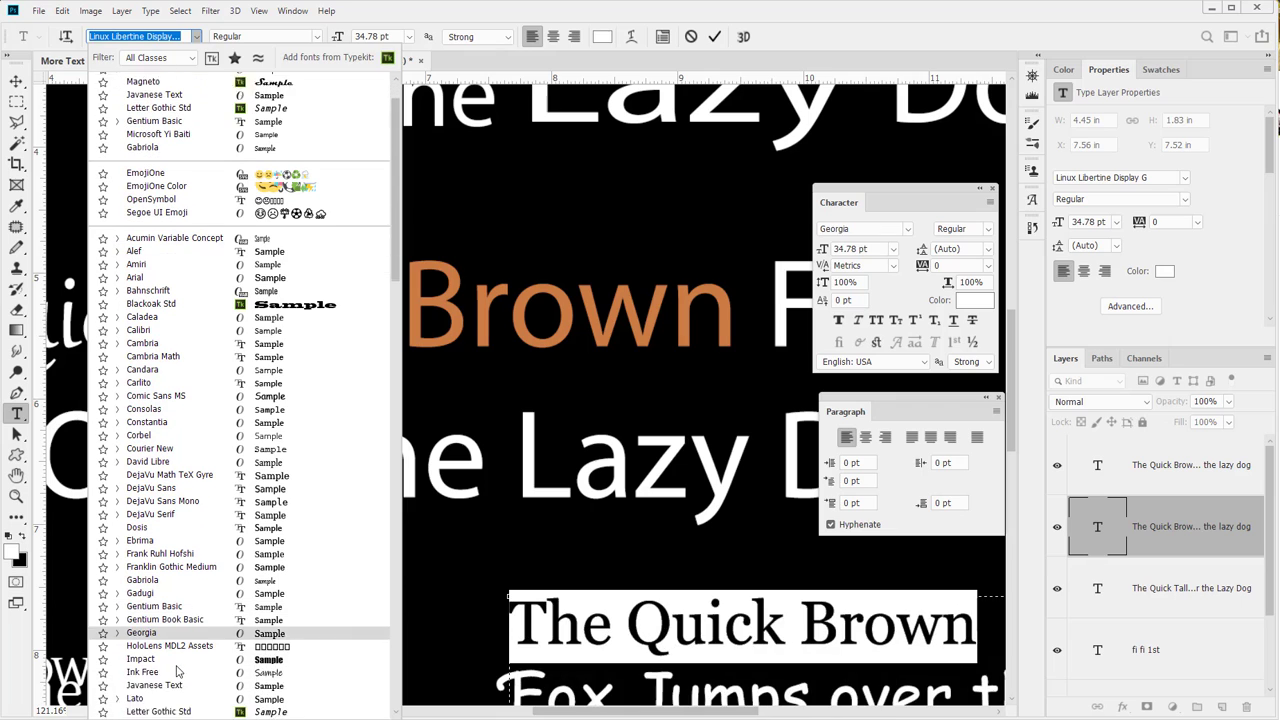
left_click(857, 325)
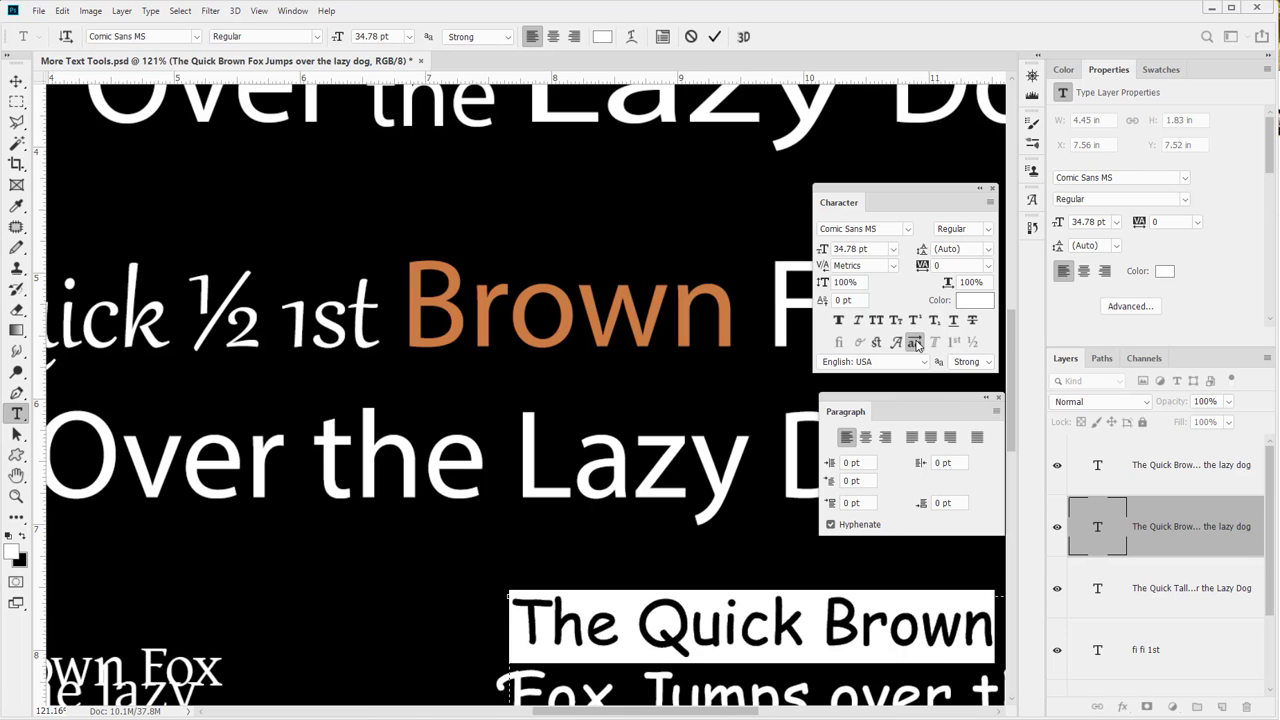
left_click(100, 13)
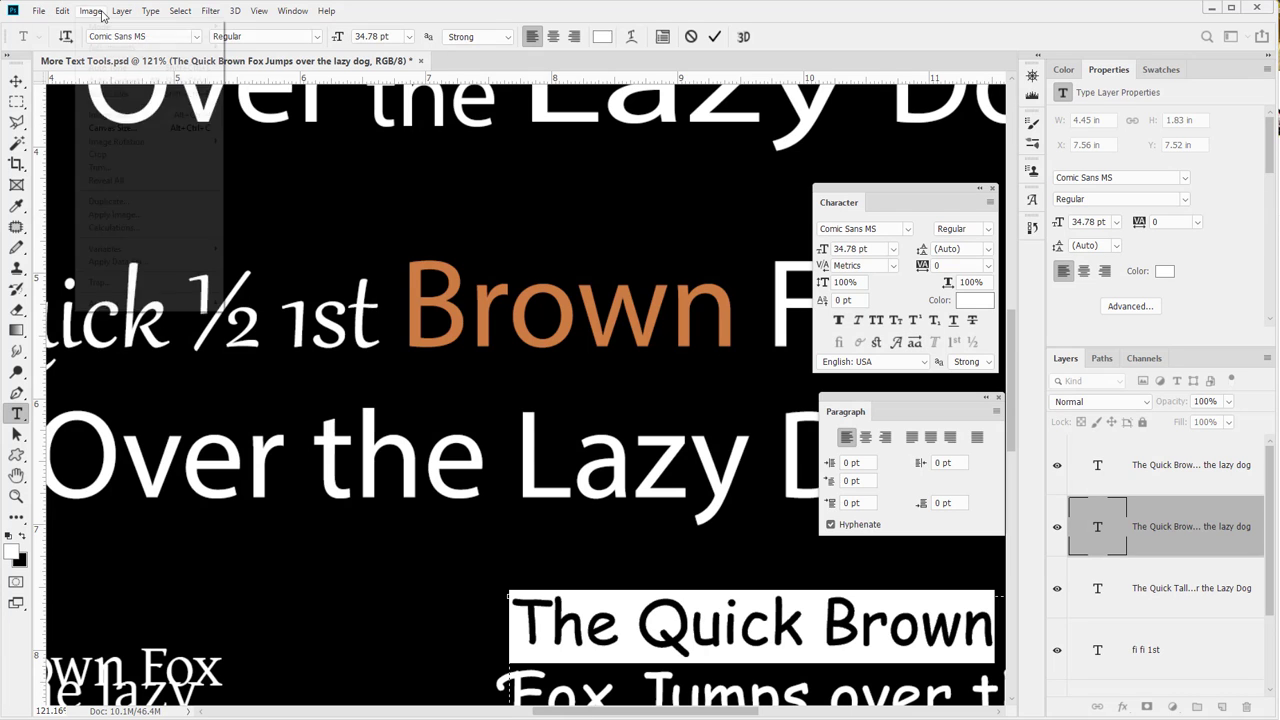
left_click(100, 13)
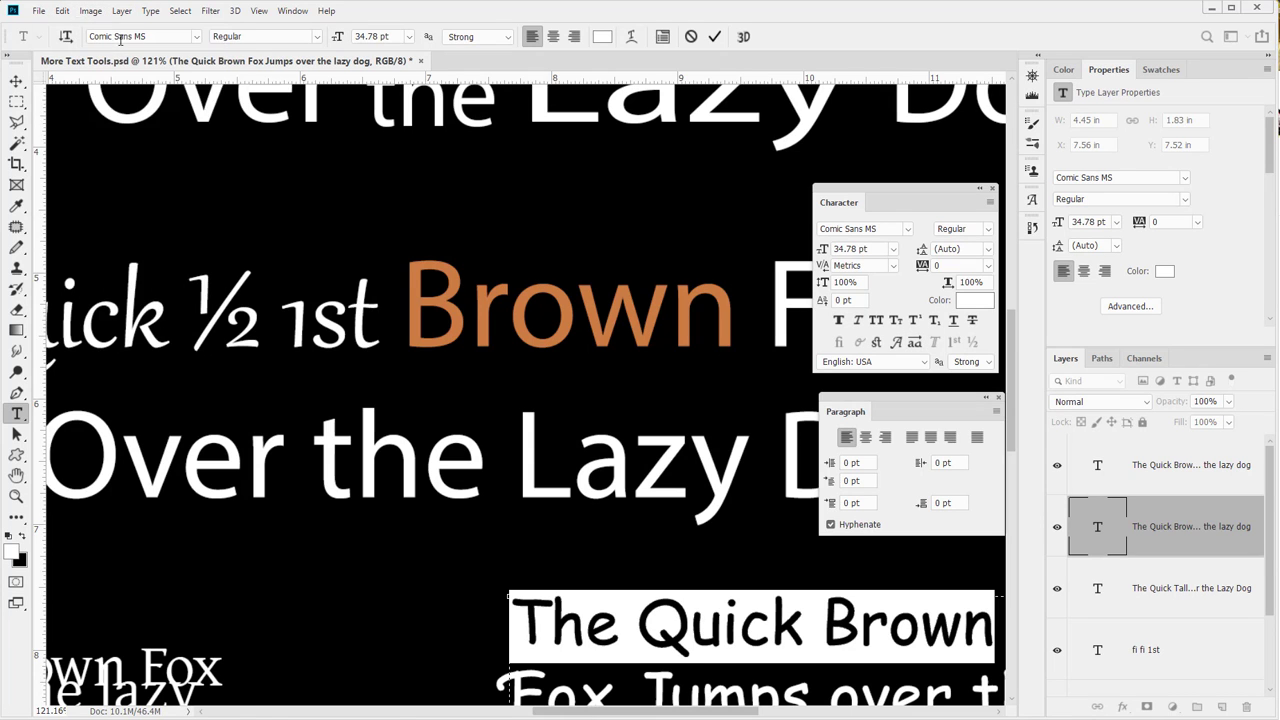
- Change the font of the selected "The Quick Brown" to Linux Libertine G
left_click(126, 36)
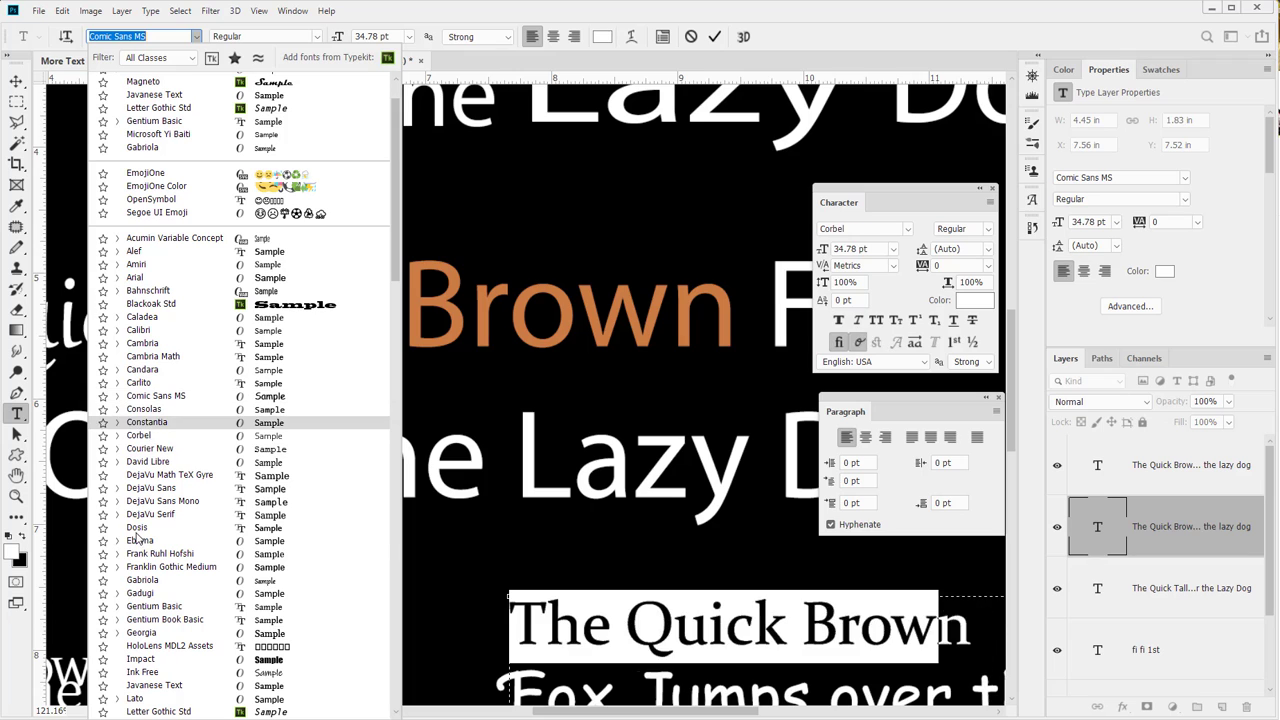
scroll(141, 619, "down", 3)
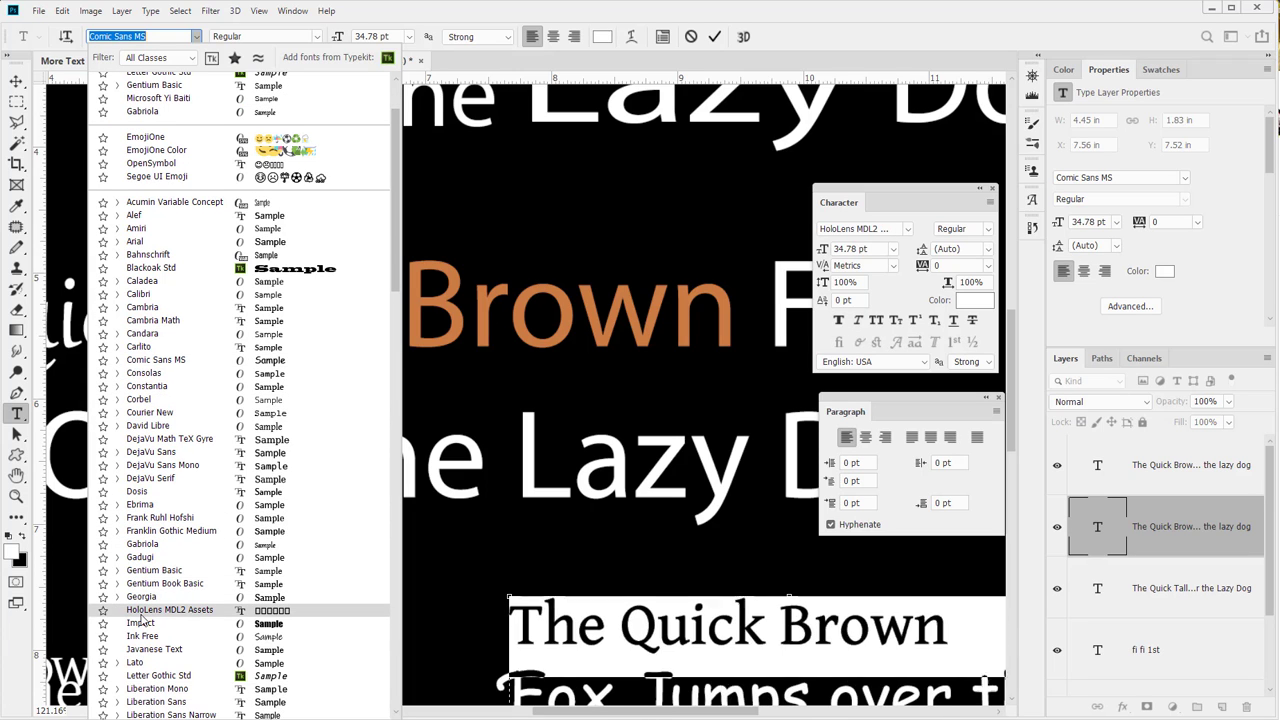
scroll(141, 619, "down", 1)
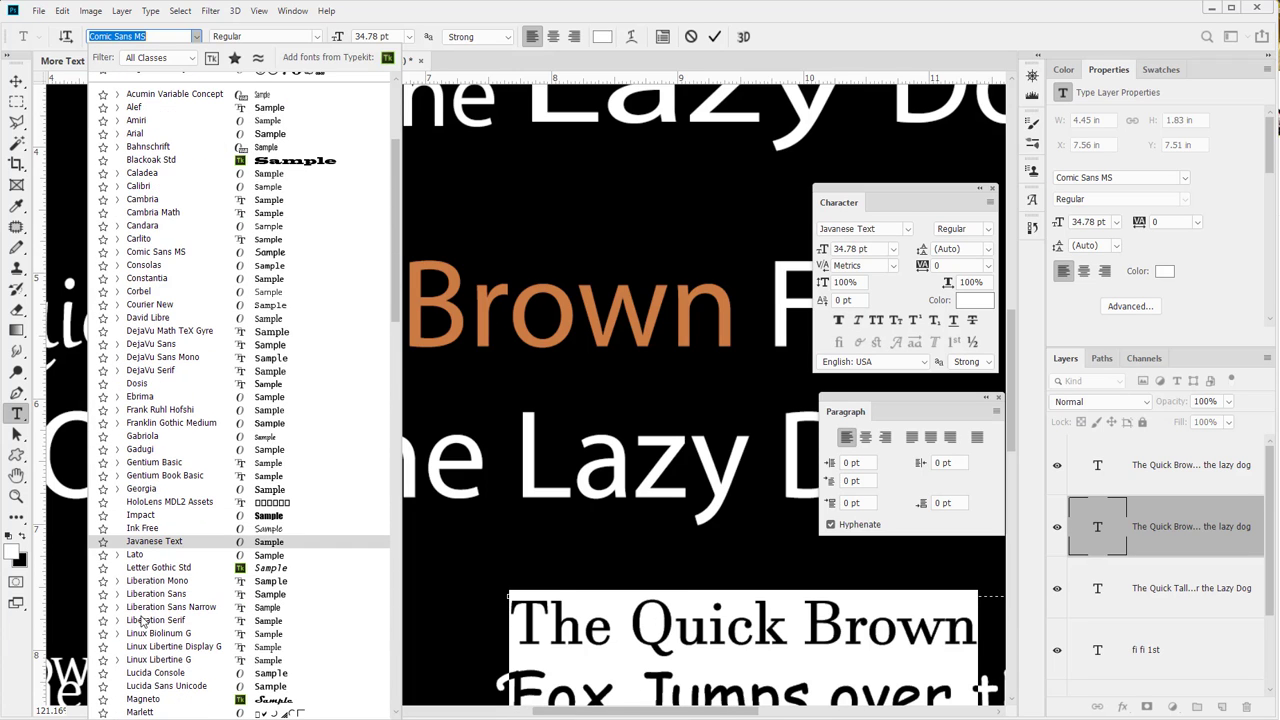
scroll(144, 682, "down", 3)
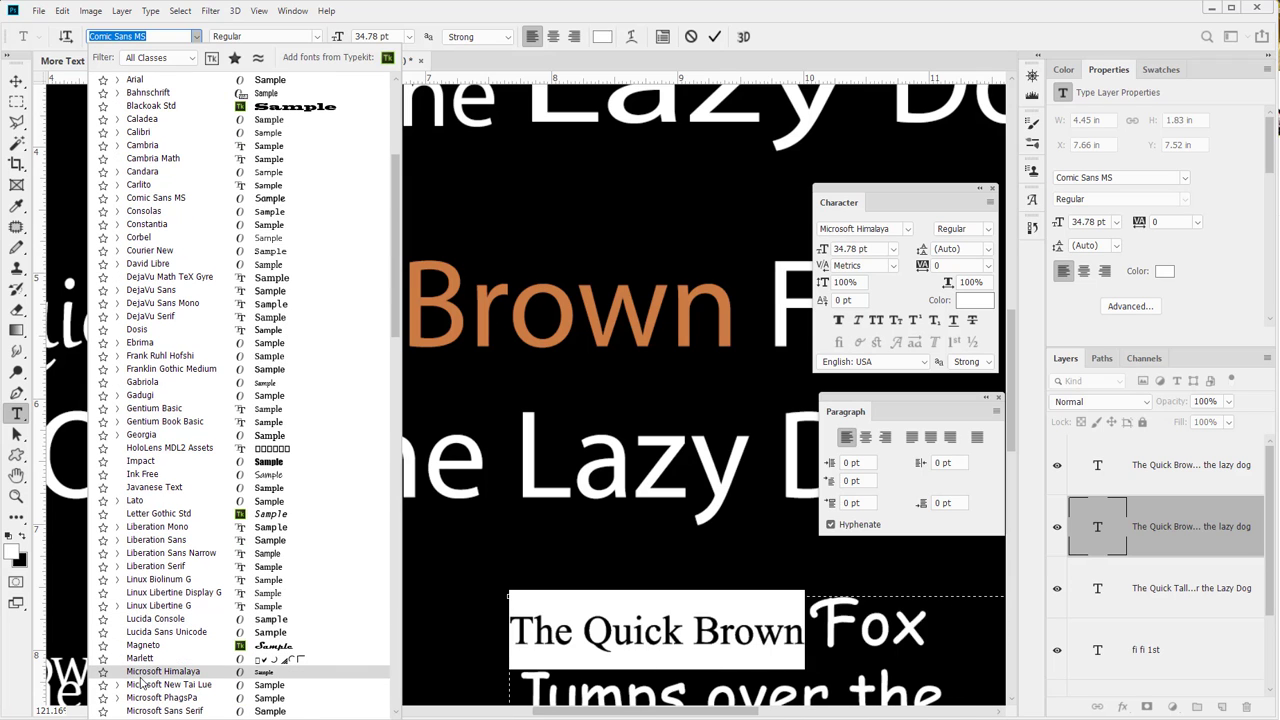
scroll(144, 708, "down", 1)
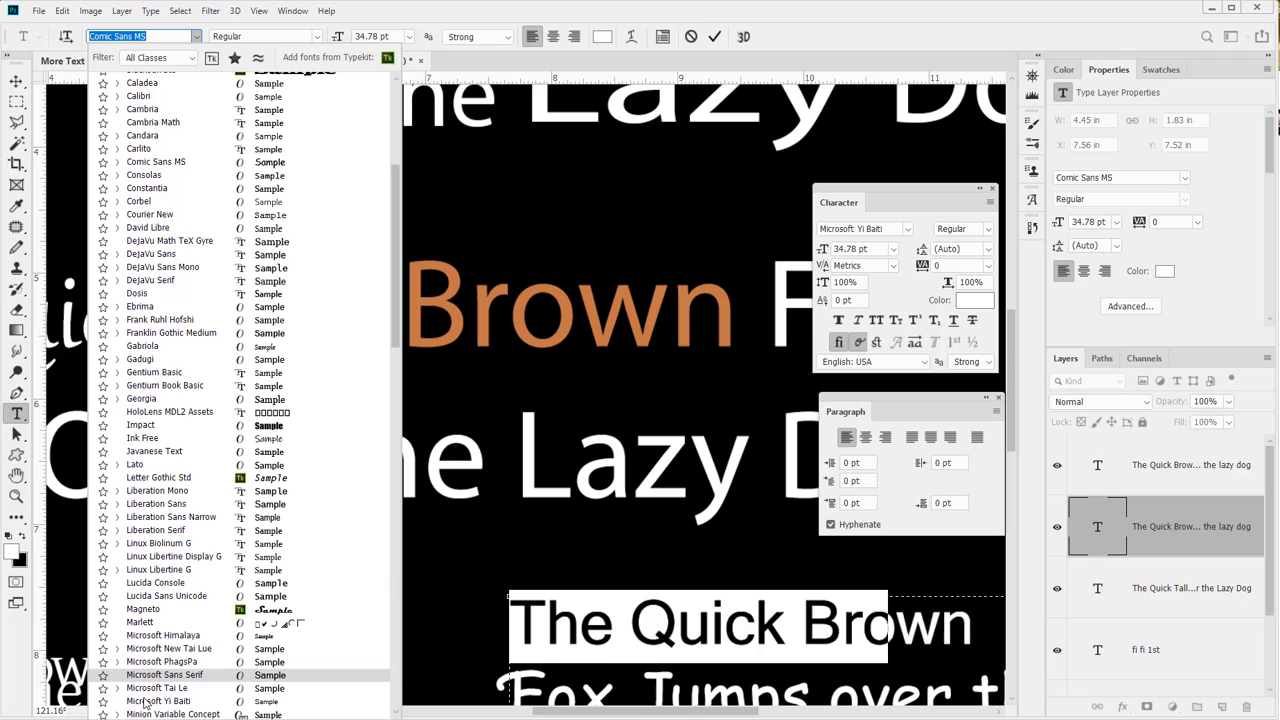
scroll(148, 710, "down", 4)
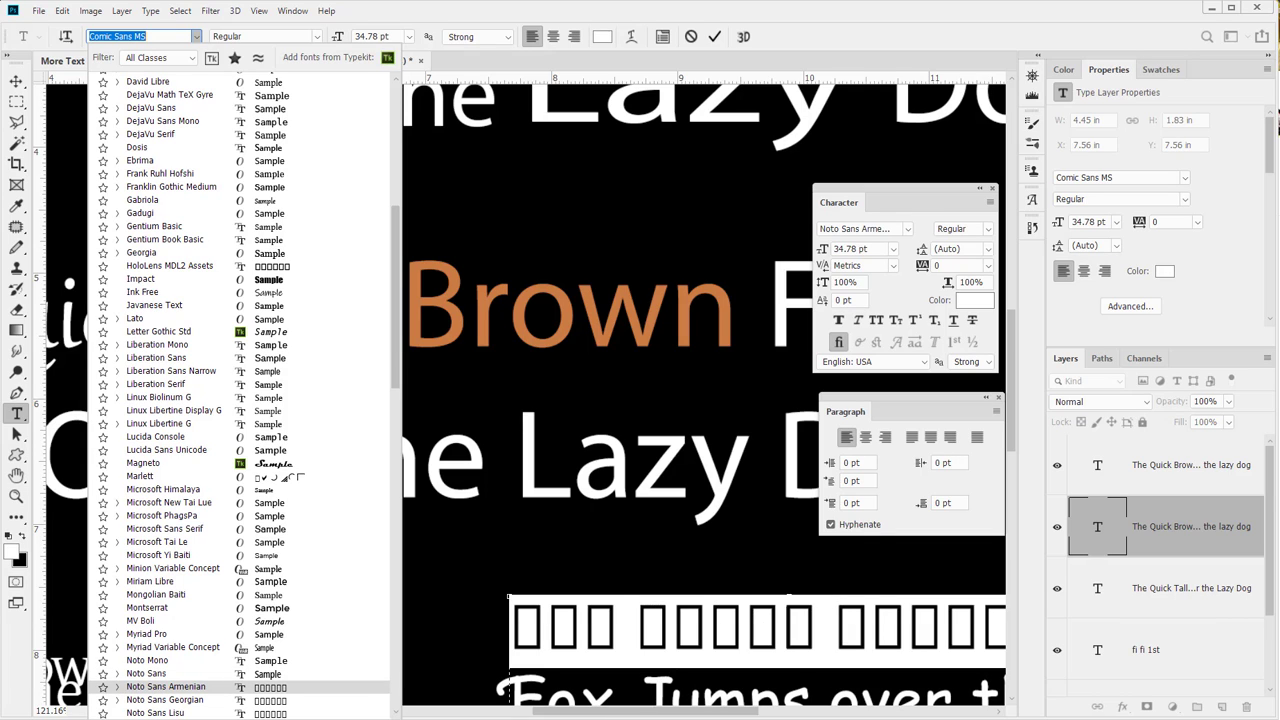
left_click(160, 423)
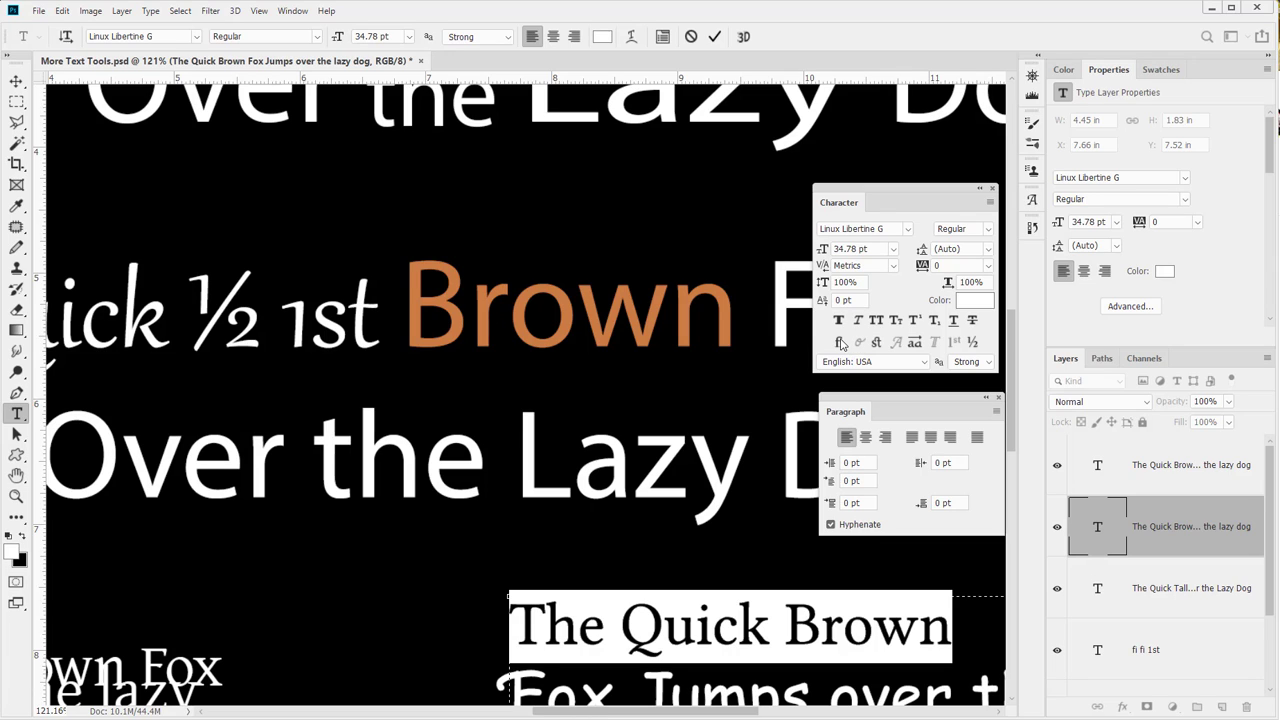
- Compare "The Quick Brown" with and without Standard Ligatures, leave Standard and Discretionary Ligatures on, and select the word "Quick"
left_click(841, 343)
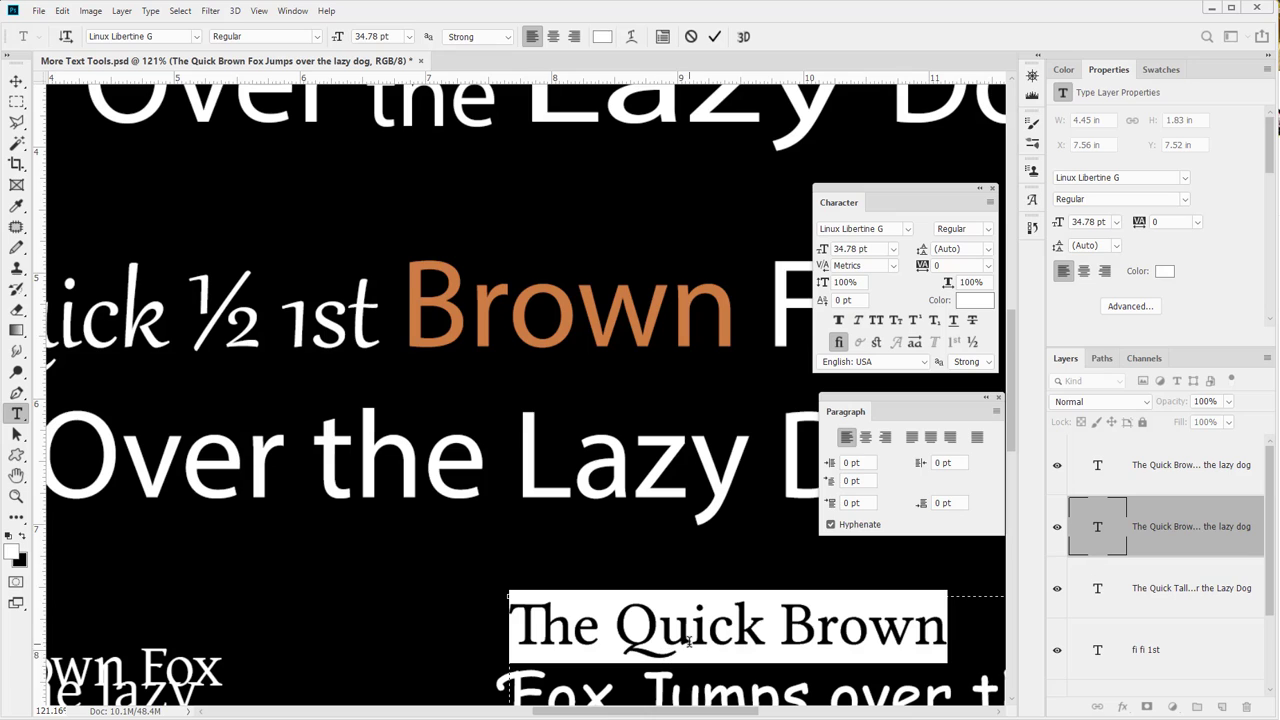
left_click(839, 342)
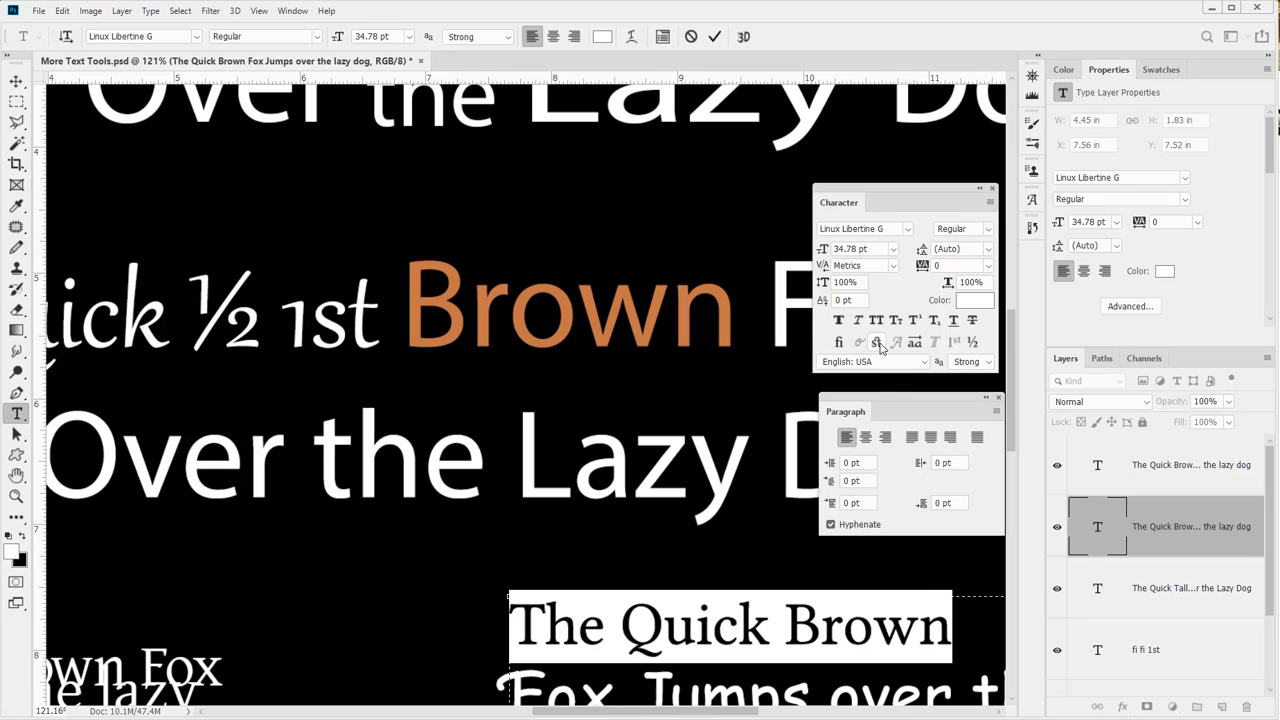
left_click(877, 343)
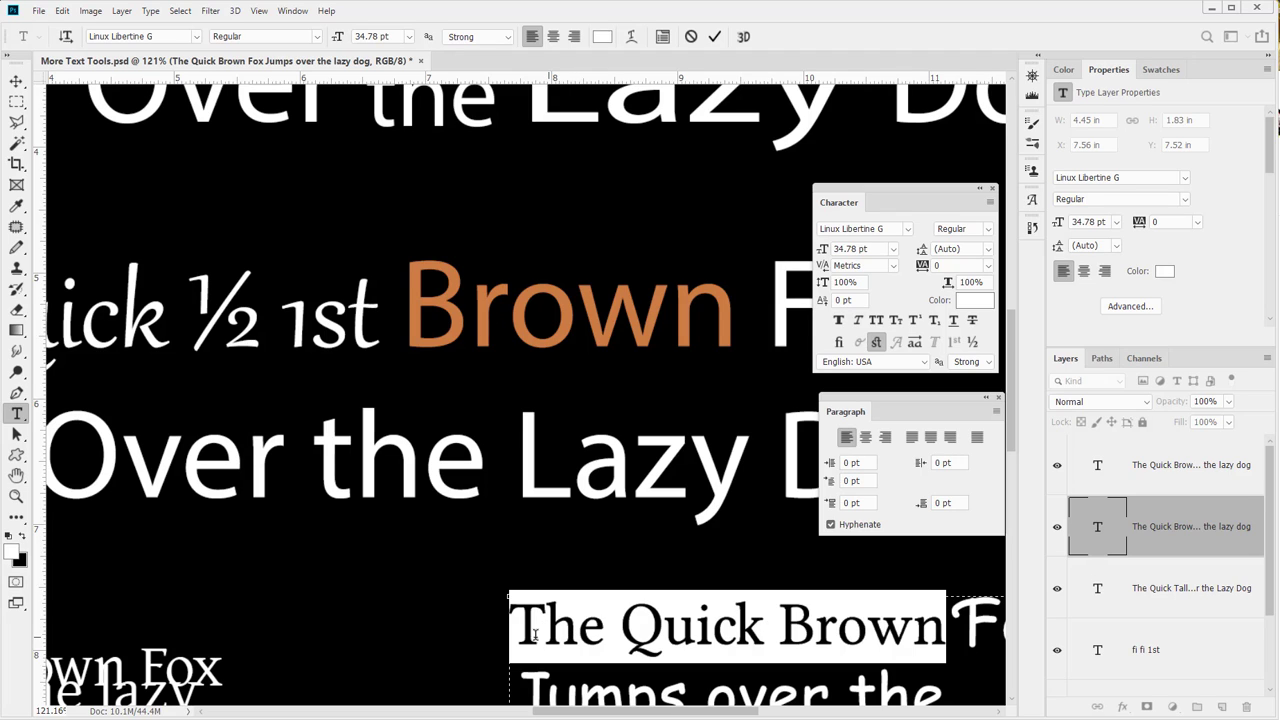
left_click(839, 343)
left_click(839, 343)
left_click(839, 343)
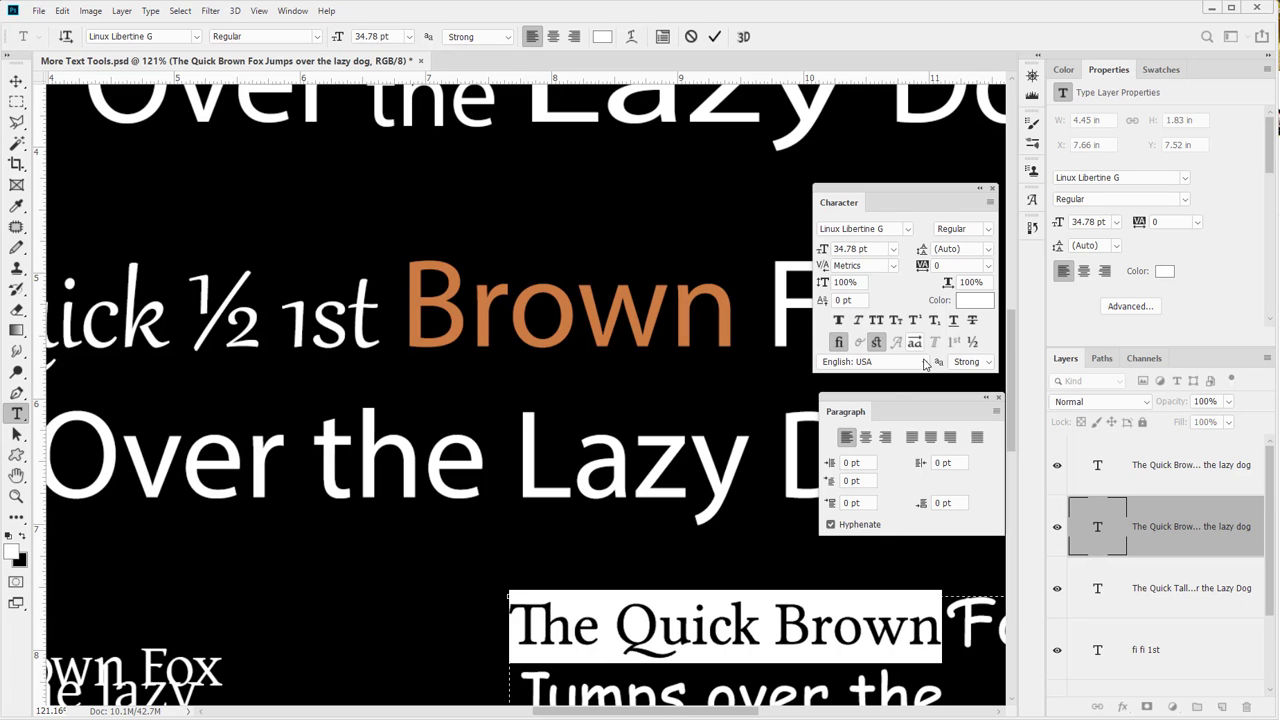
left_click(706, 632)
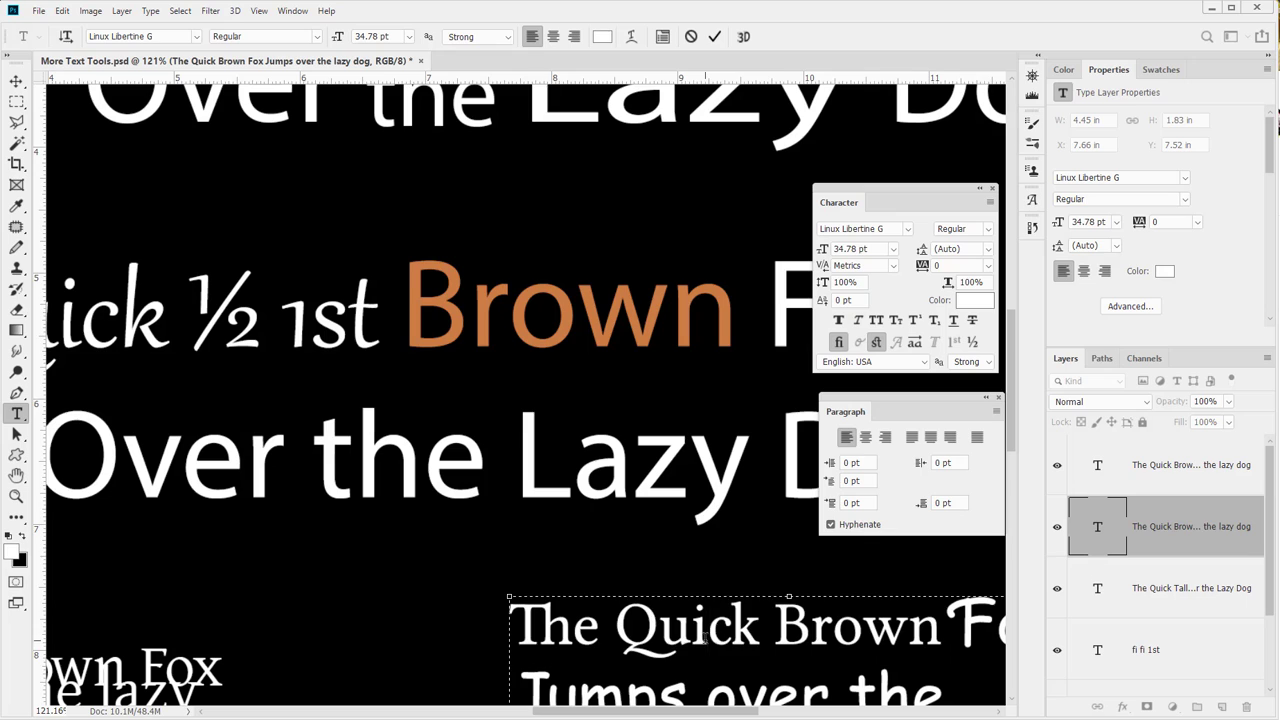
double_click(706, 632)
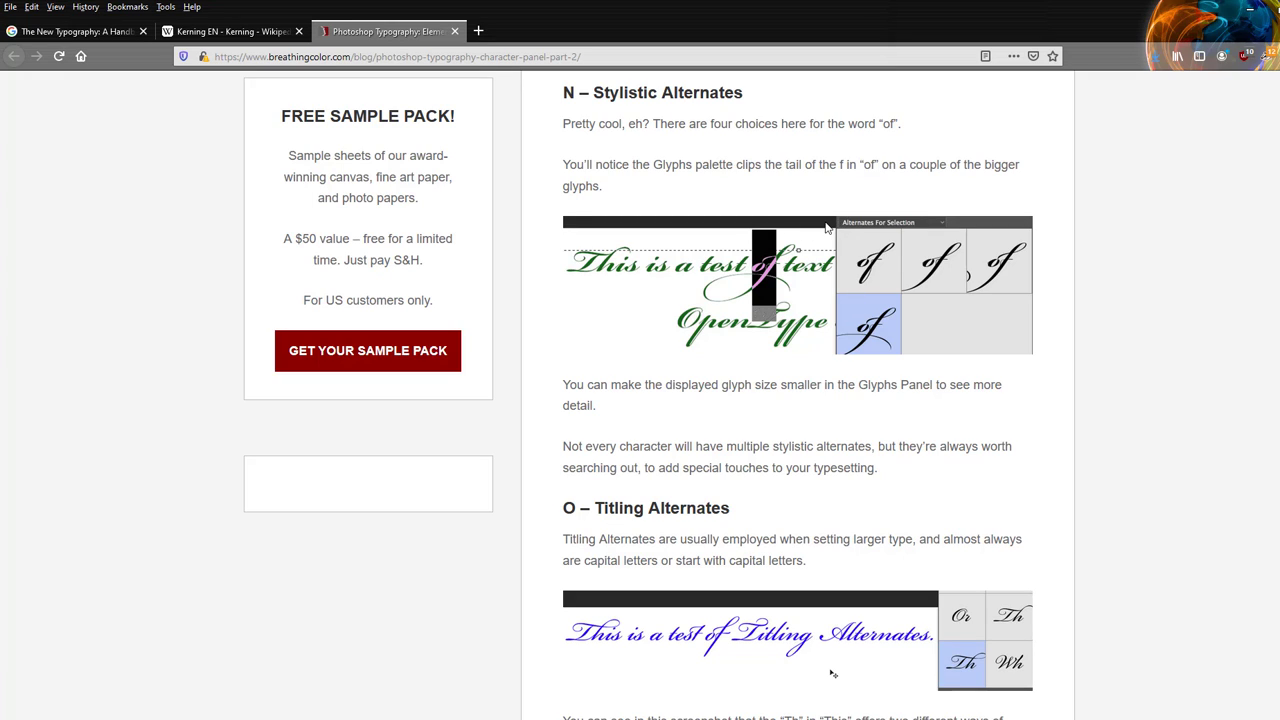
- Switch to the browser's Photoshop typography article and review its Stylistic Alternates and Titling Alternates sections
left_click_drag(744, 92, 594, 92)
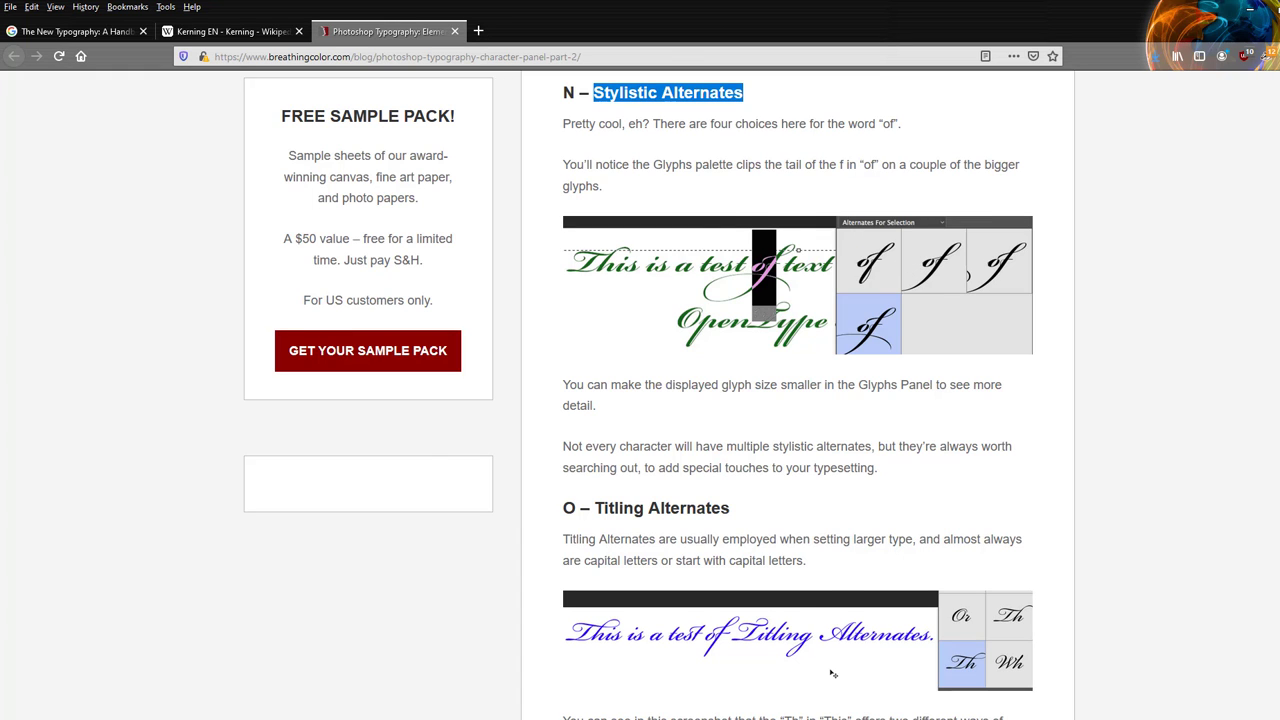
key("alt+Tab")
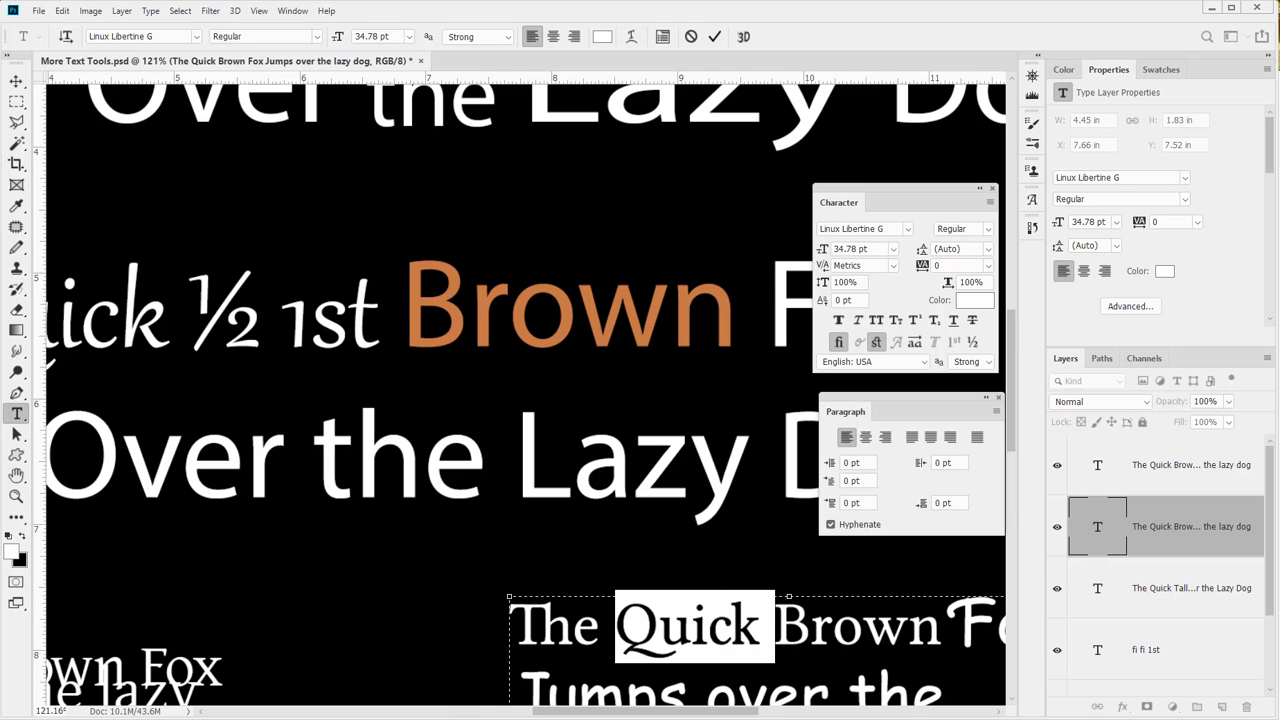
key("alt+Tab")
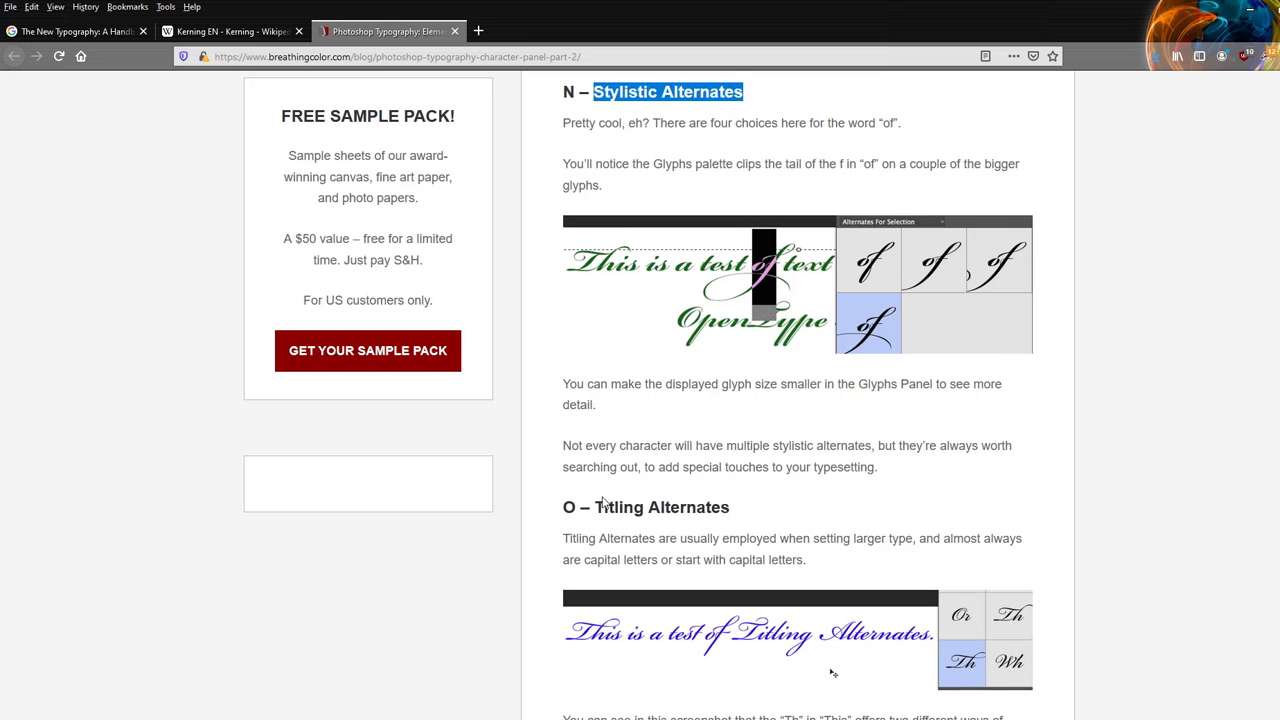
scroll(616, 560, "down", 4)
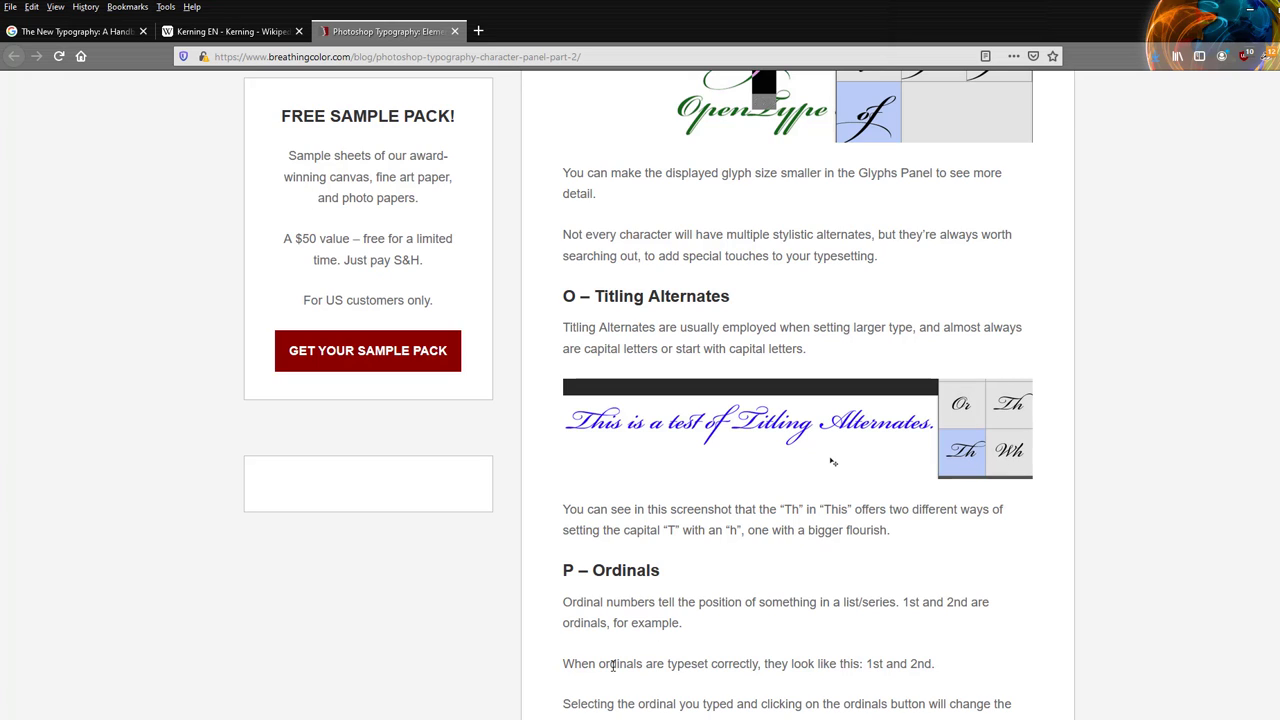
scroll(683, 594, "up", 3)
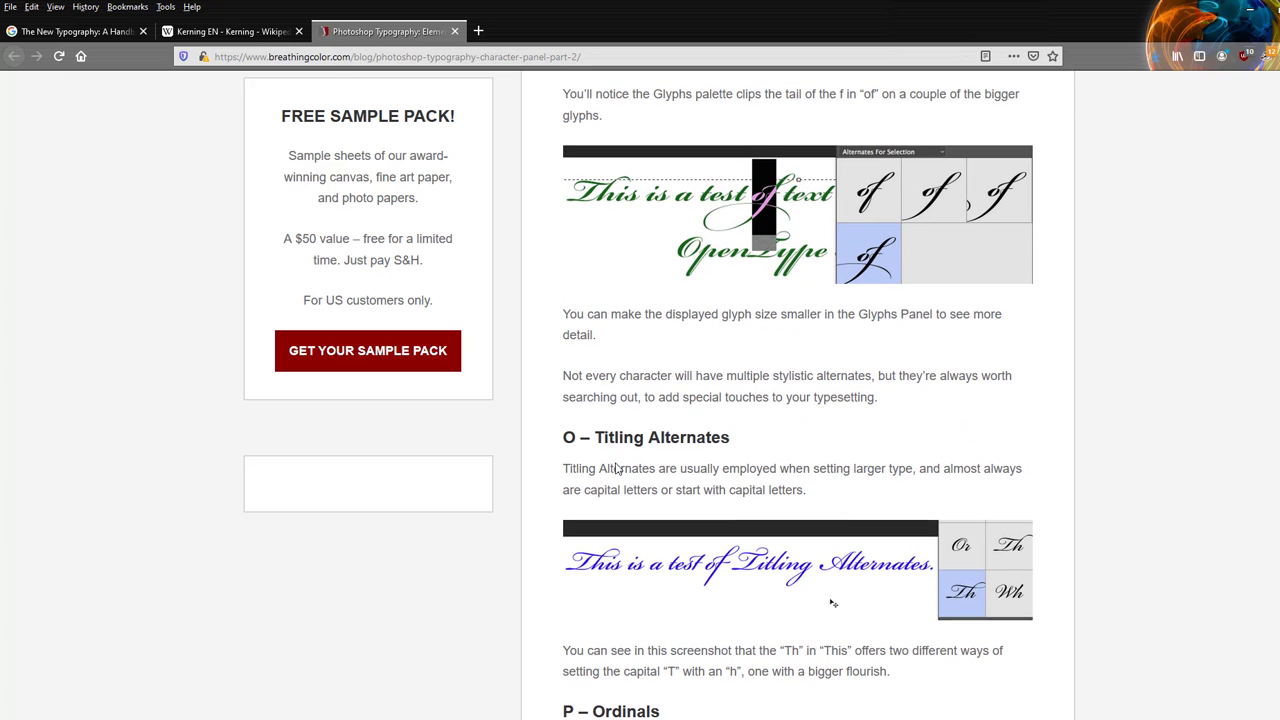
- Review the Ordinals and Fractions sections of the typography article, and return to the Titling Alternates section
scroll(612, 466, "down", 10)
scroll(610, 466, "down", 7)
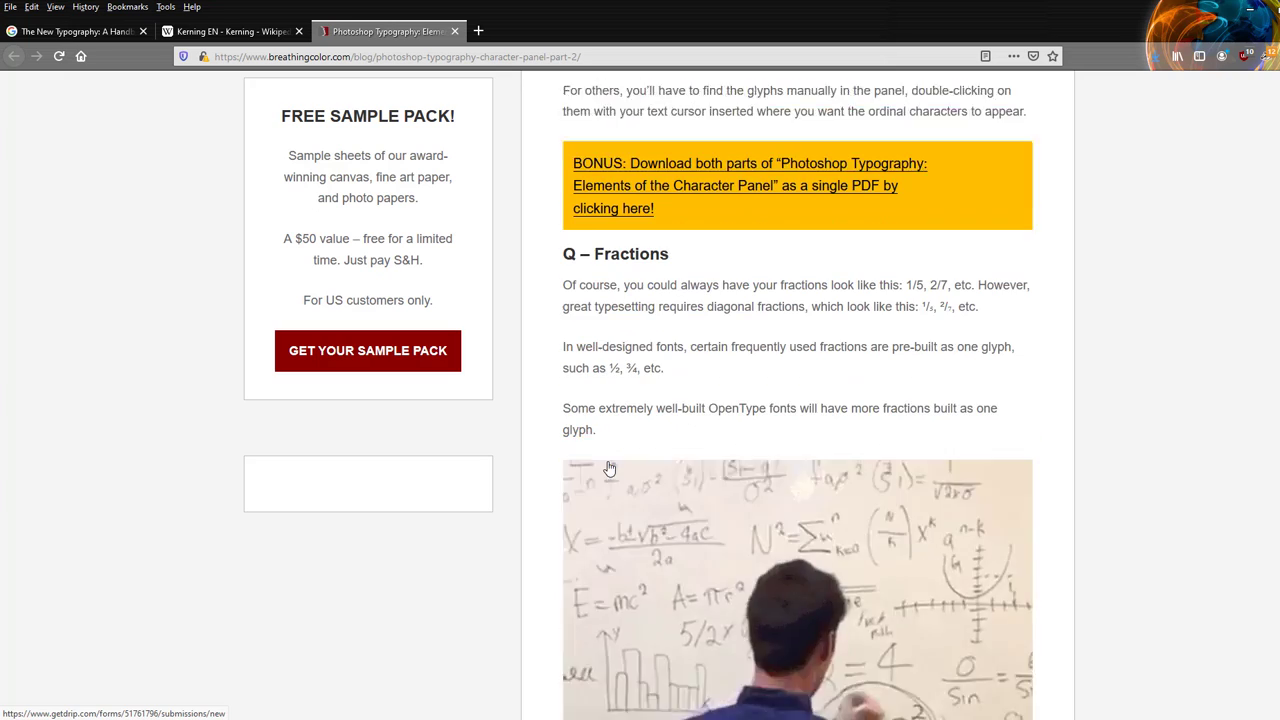
scroll(610, 466, "up", 7)
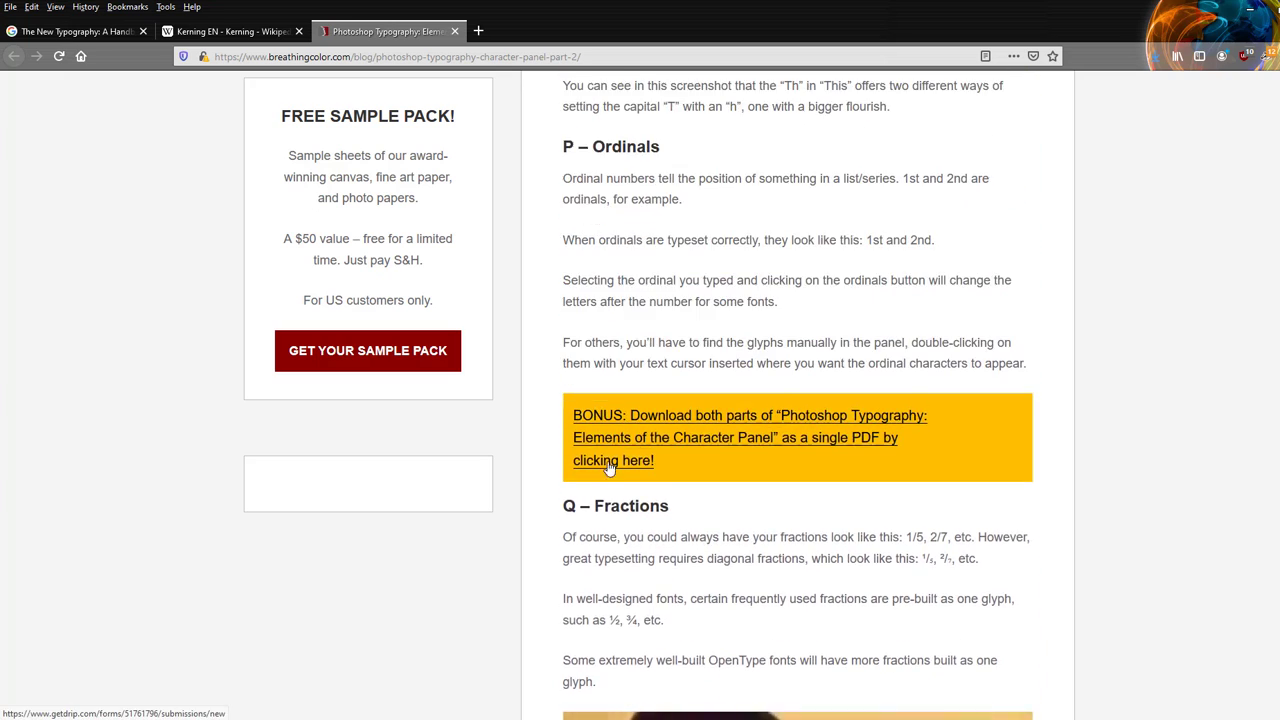
scroll(610, 466, "down", 3)
scroll(610, 466, "up", 3)
scroll(608, 467, "down", 4)
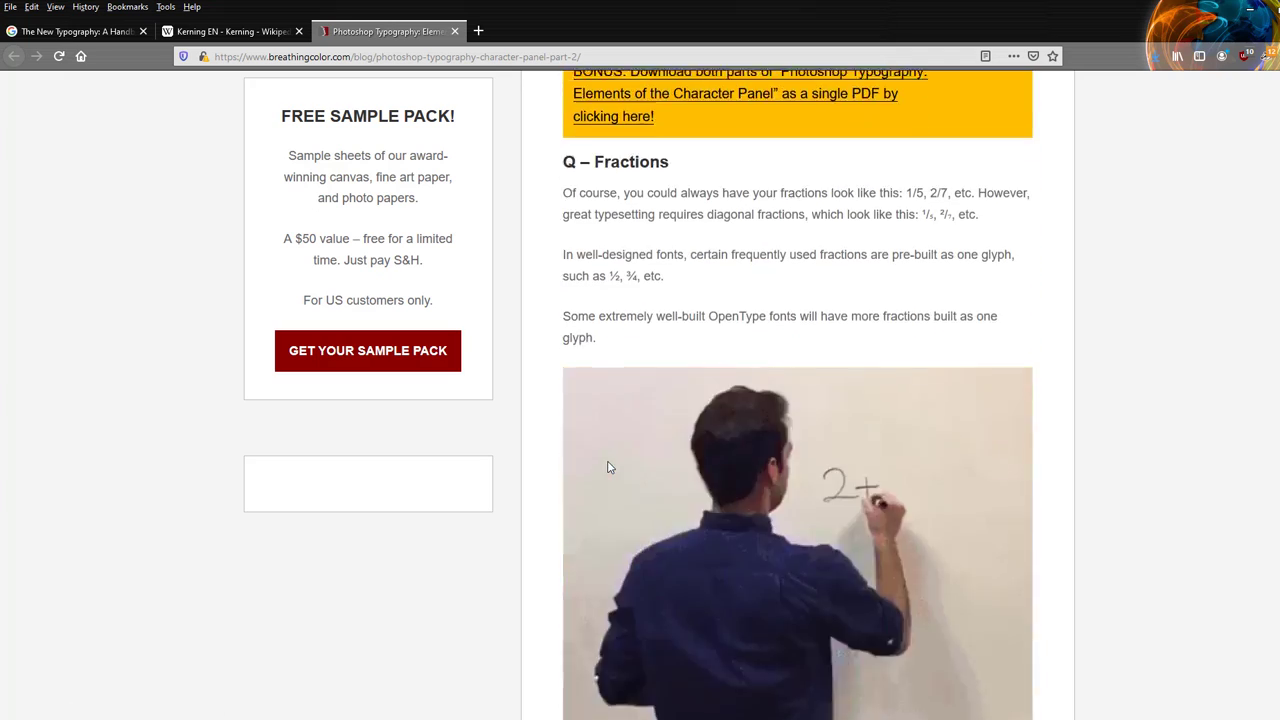
scroll(608, 467, "up", 8)
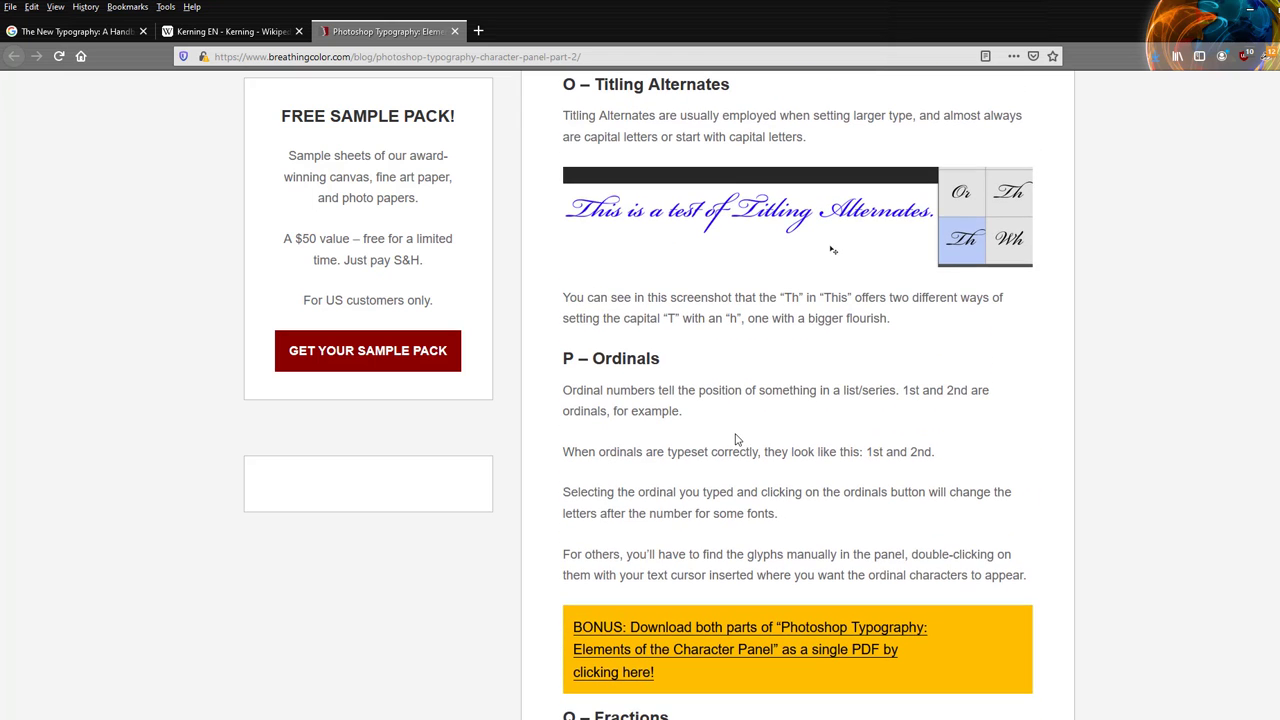
scroll(717, 473, "up", 2)
scroll(717, 473, "up", 3)
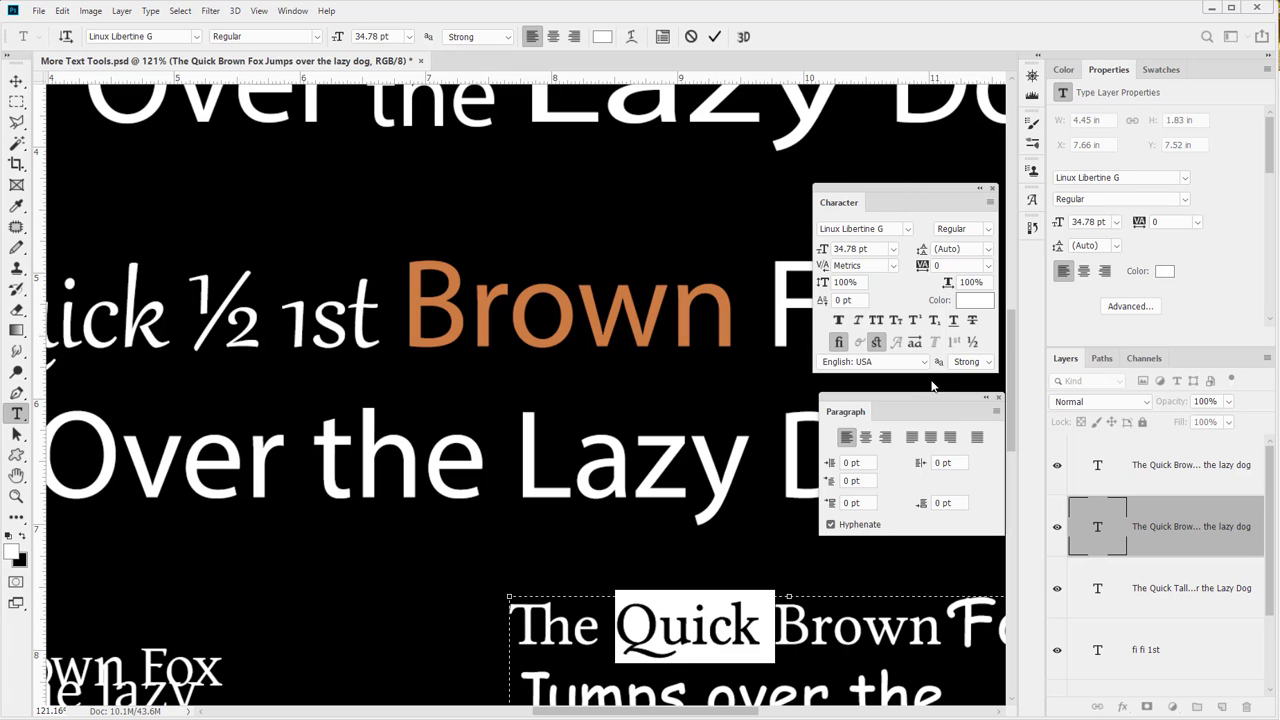
- Examine the available anti-aliasing methods and hyphenation languages for the selected word "Quick" without changing either
left_click(966, 362)
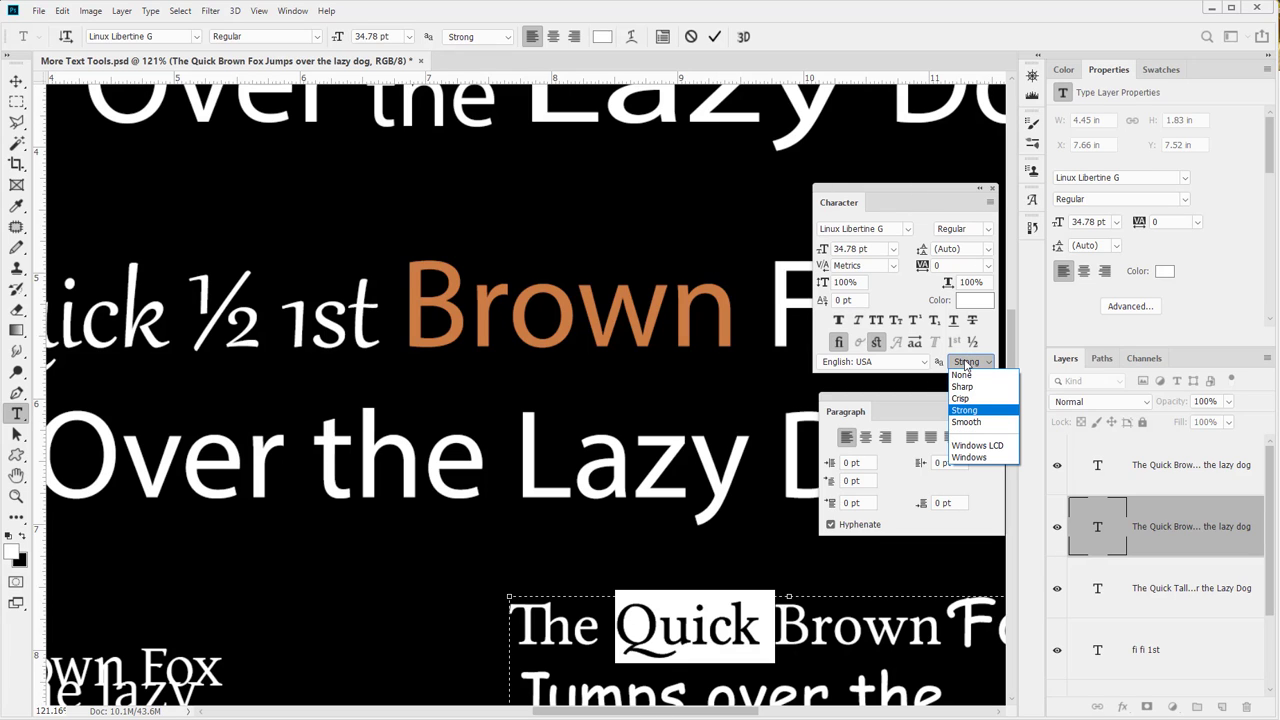
left_click(966, 362)
left_click(868, 364)
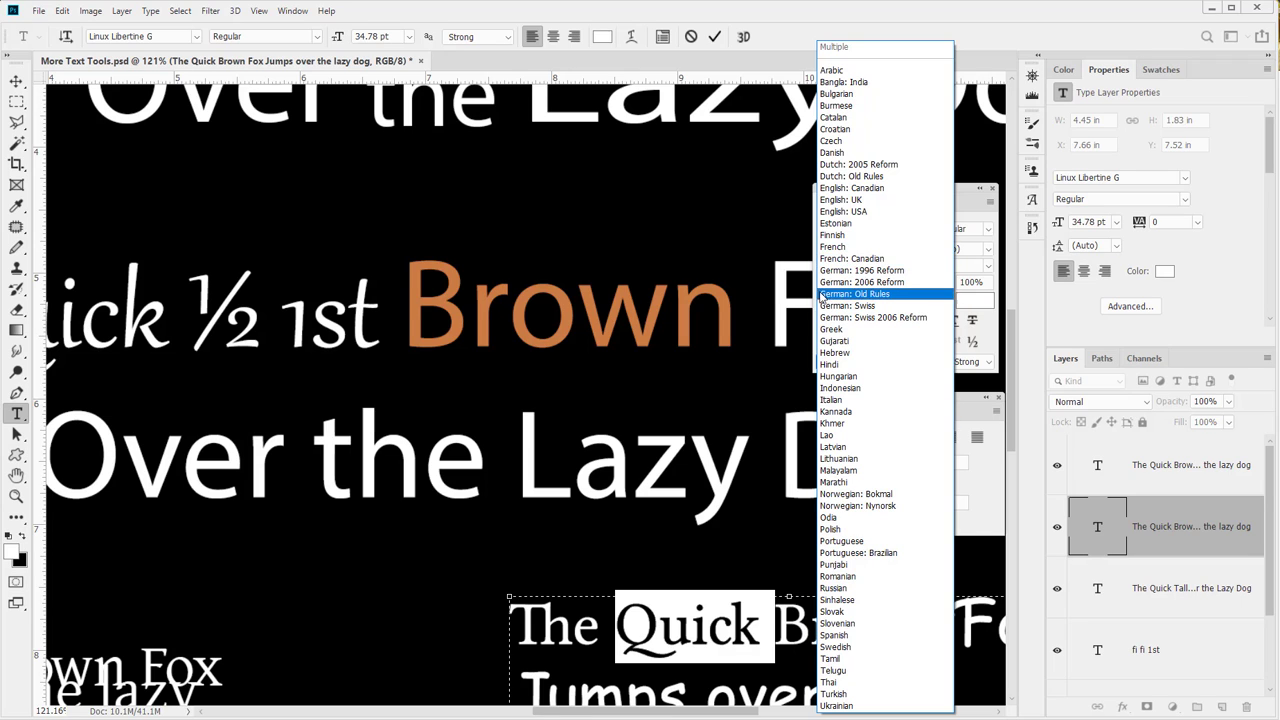
left_click(995, 330)
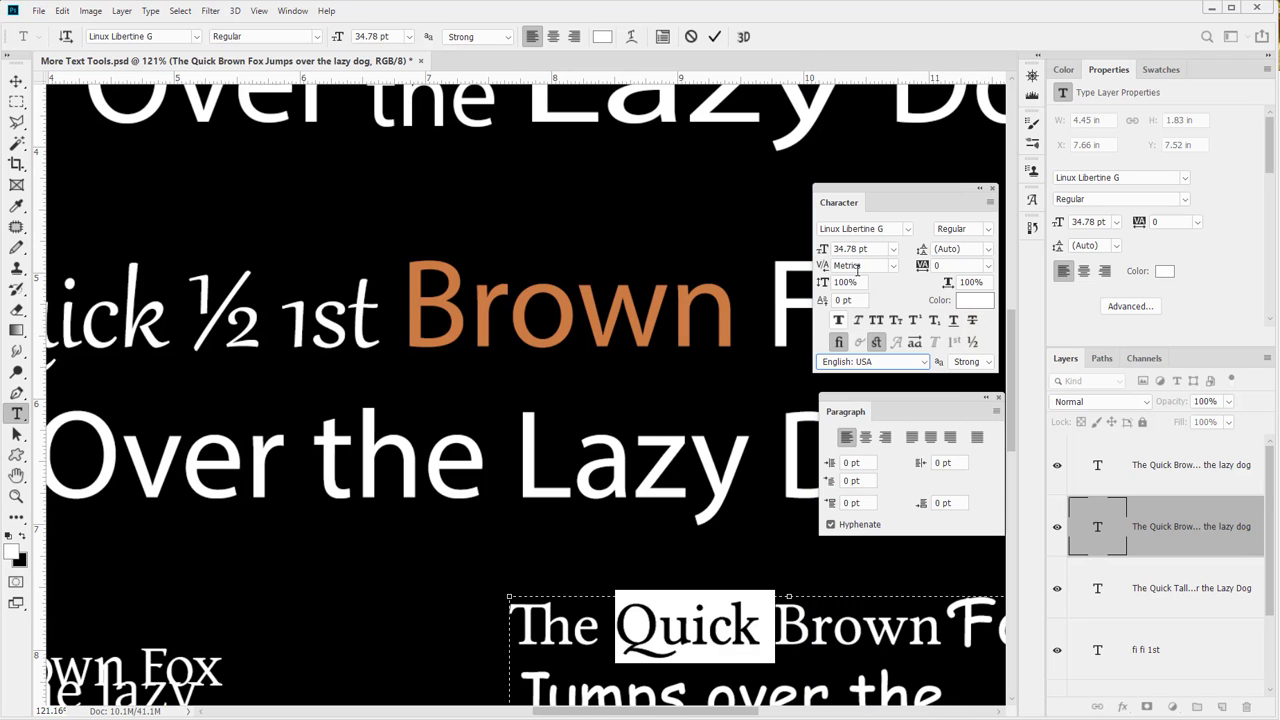
- Turn on the OpenType Stylistic Alternates for the selected word "Quick", and select only its letters "Qu"
left_click(990, 202)
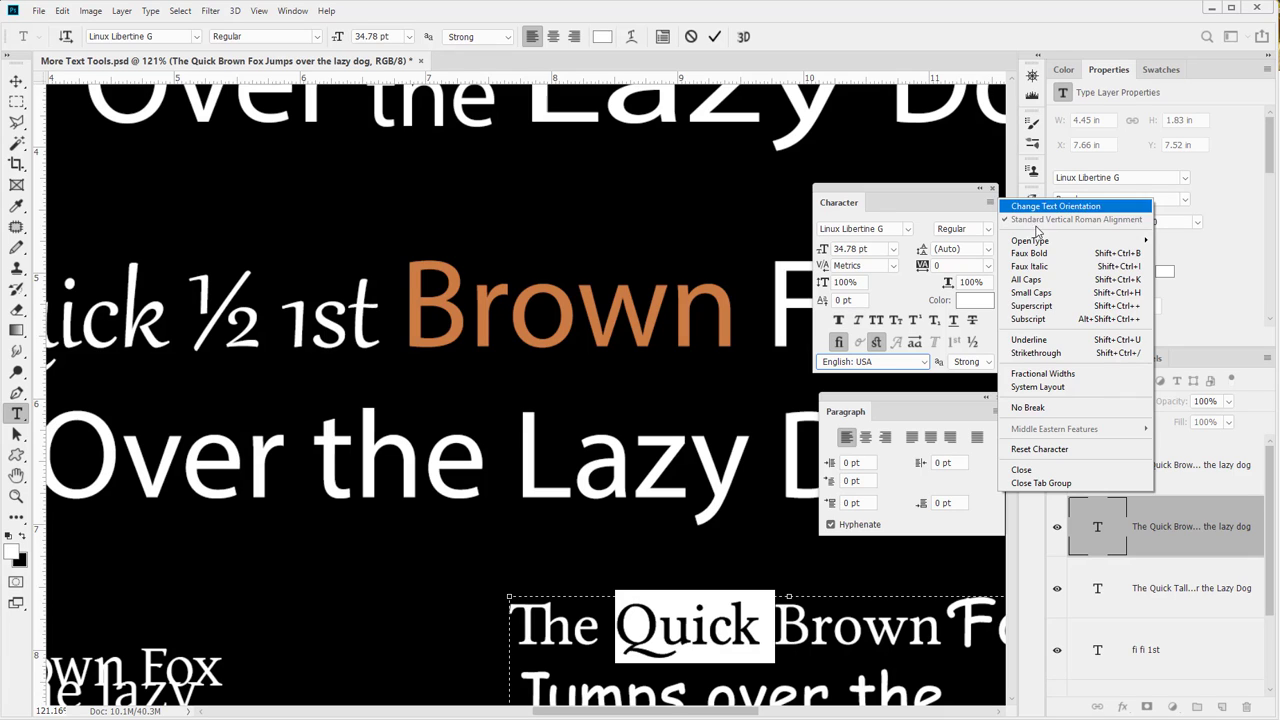
mouse_move(1046, 244)
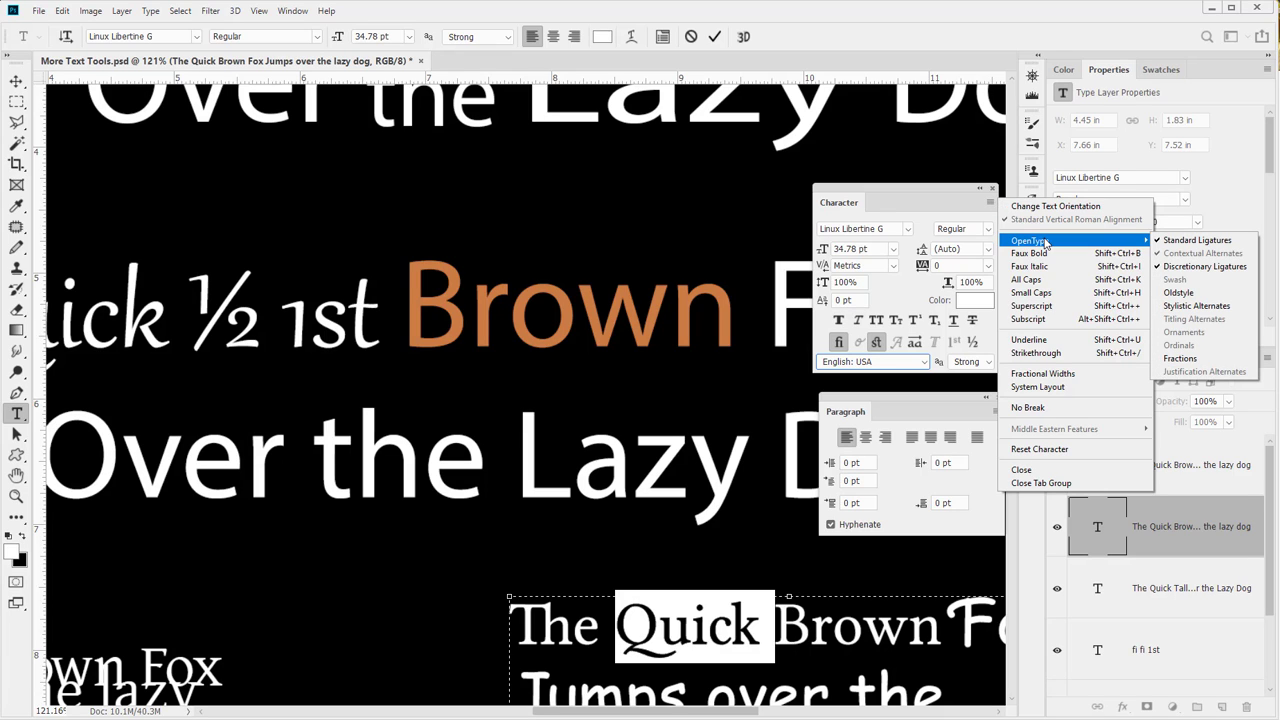
left_click(1181, 308)
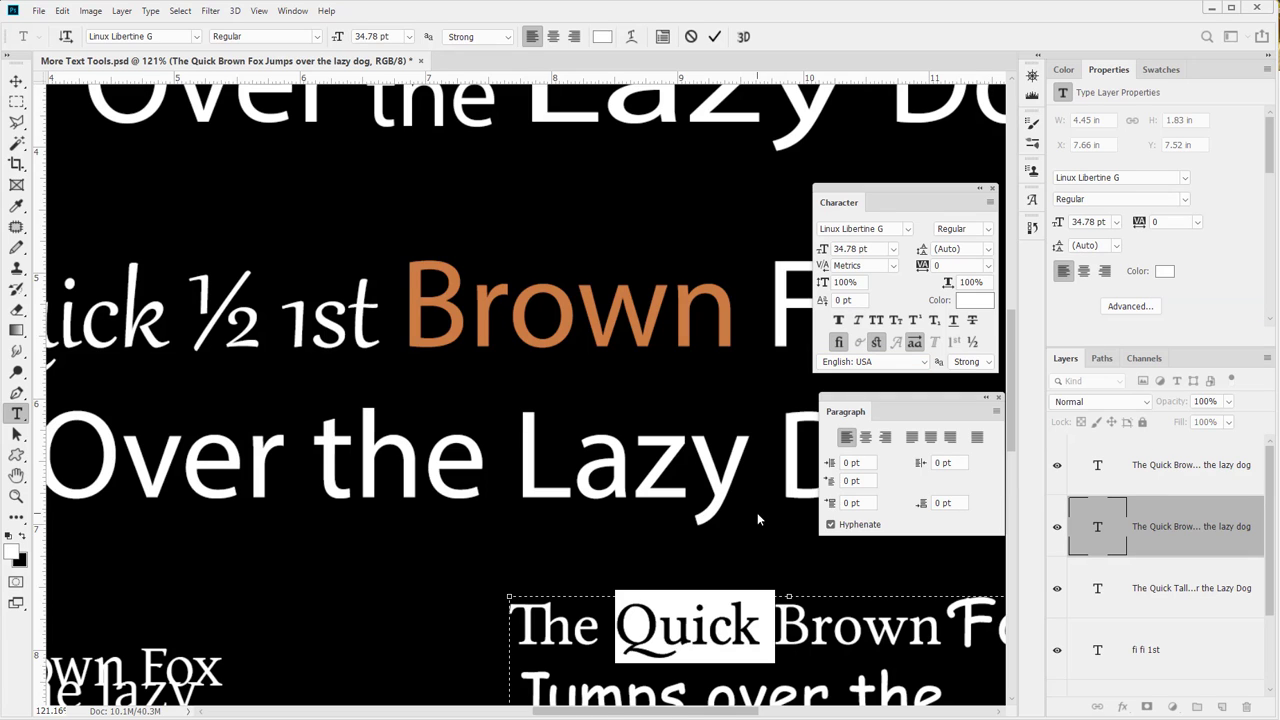
left_click(680, 627)
left_click_drag(617, 628, 680, 628)
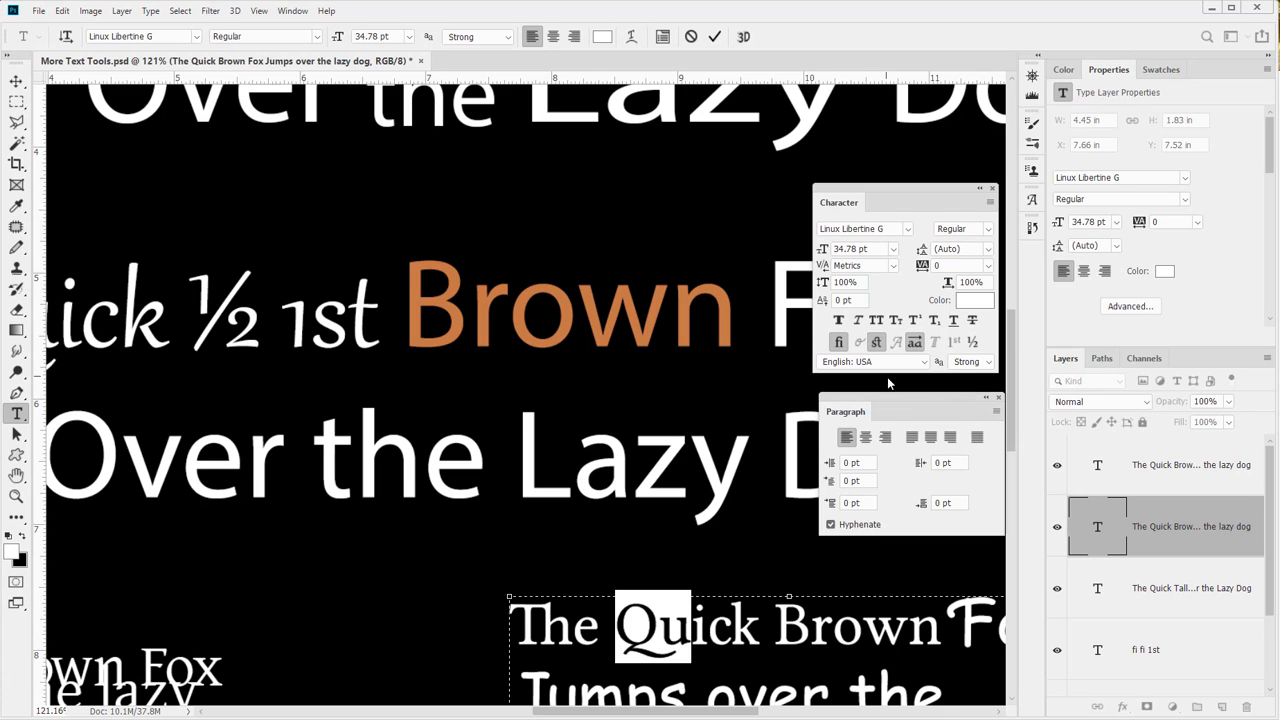
- Review the additional paragraph options and the additional character options with "Qu" selected
left_click(996, 412)
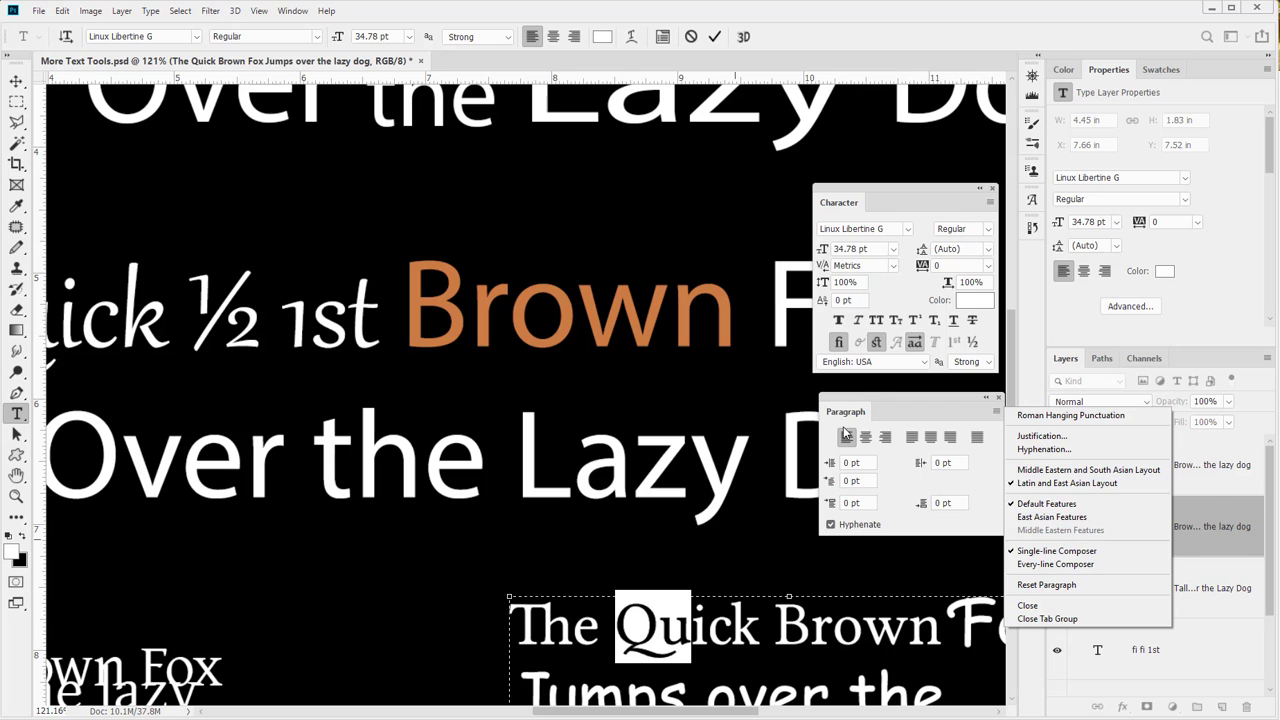
left_click(897, 404)
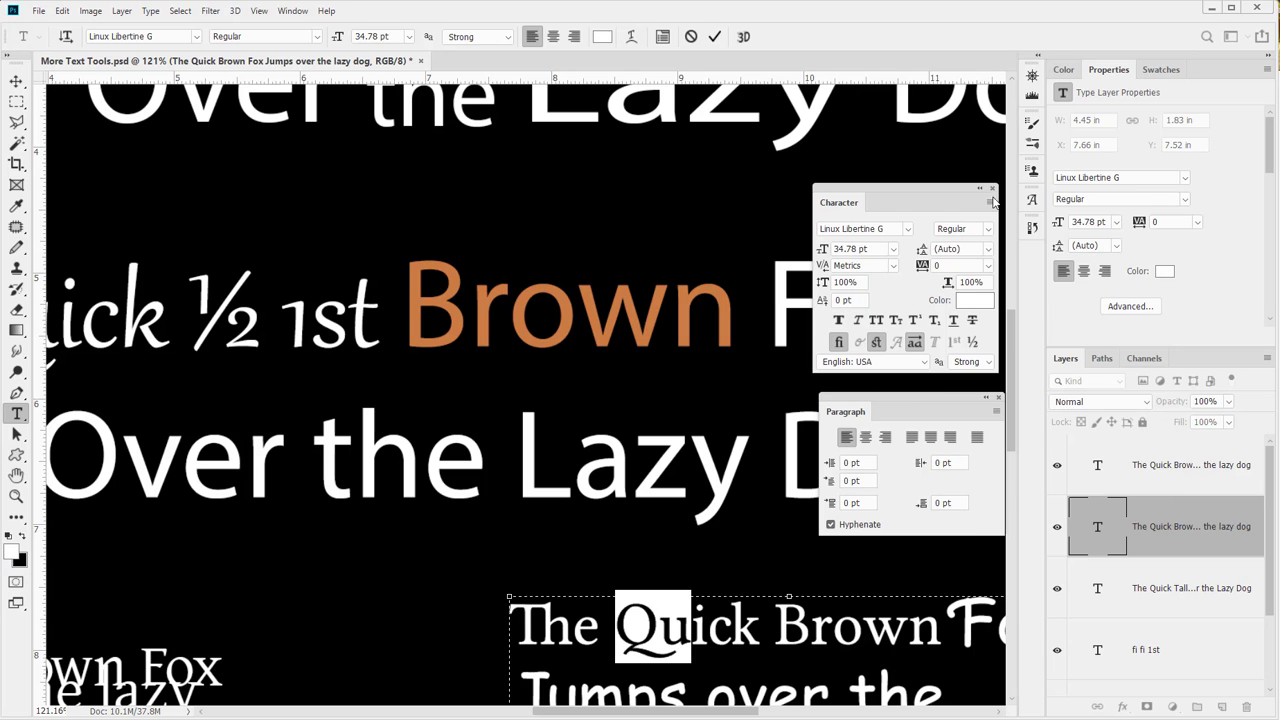
left_click(991, 202)
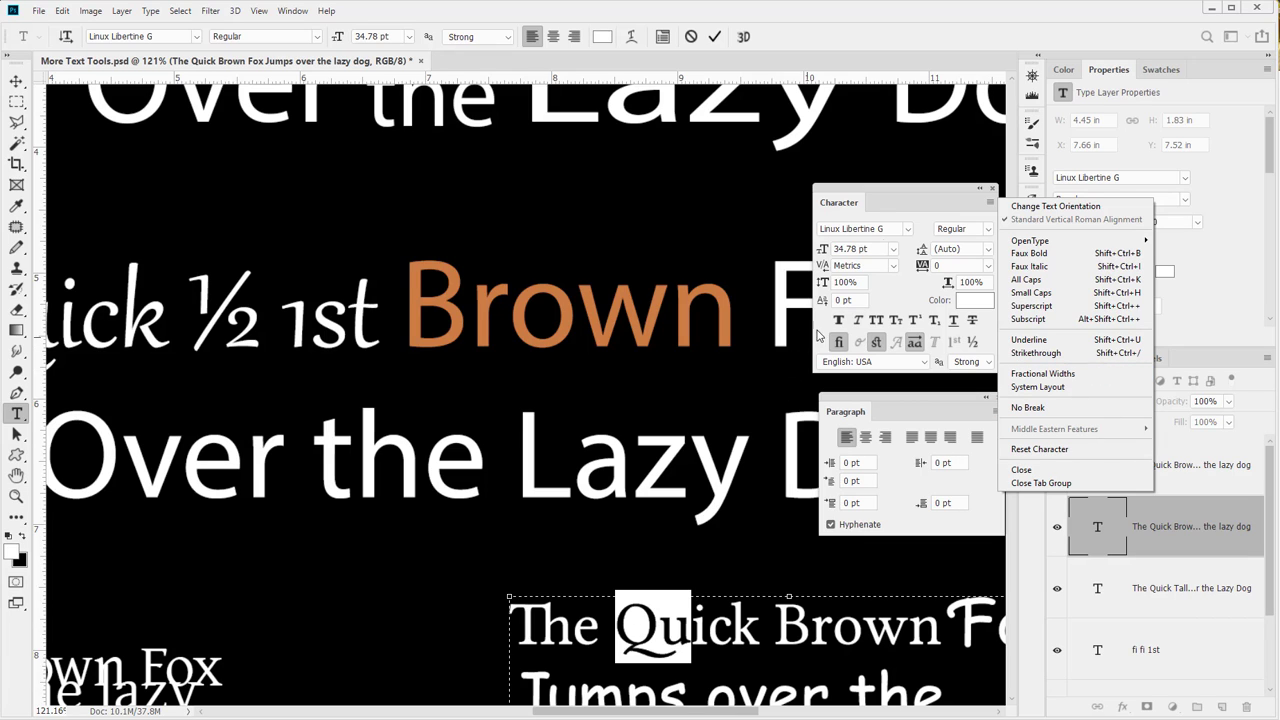
left_click(895, 206)
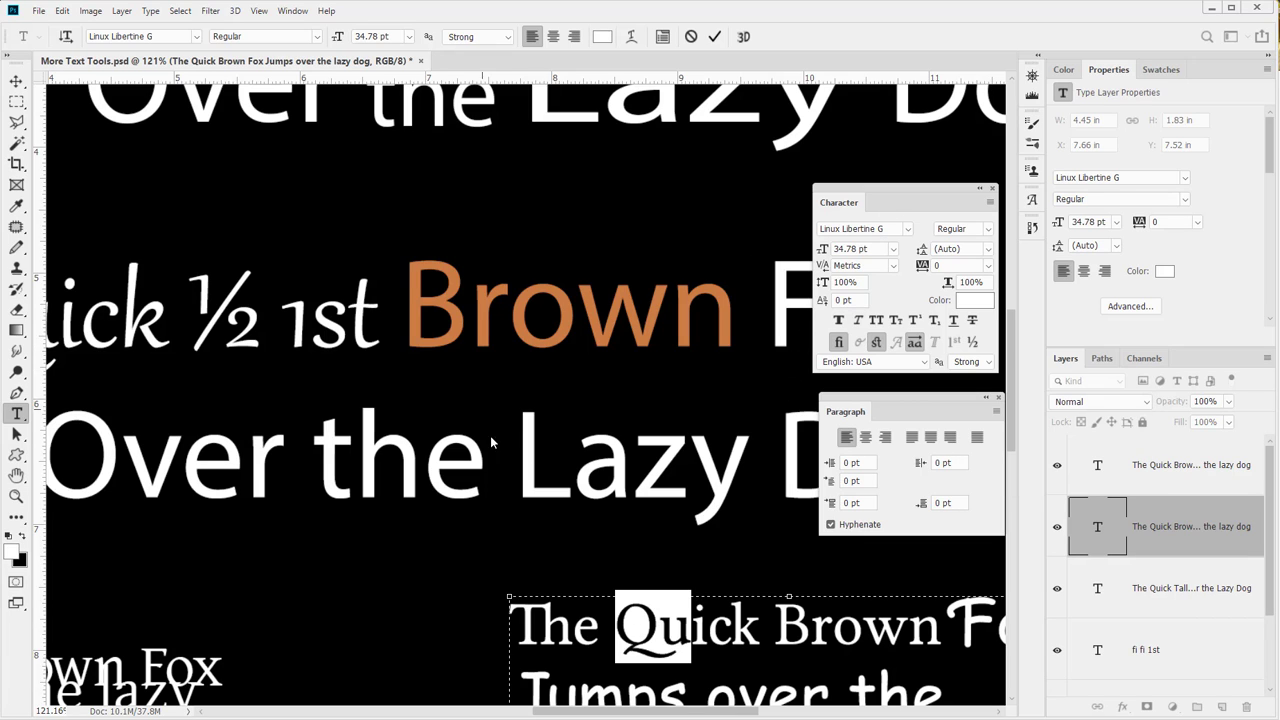
- Select the word "the" in the large Myriad Pro line "Over the Lazy Dog" and review its additional character options
left_click(400, 480)
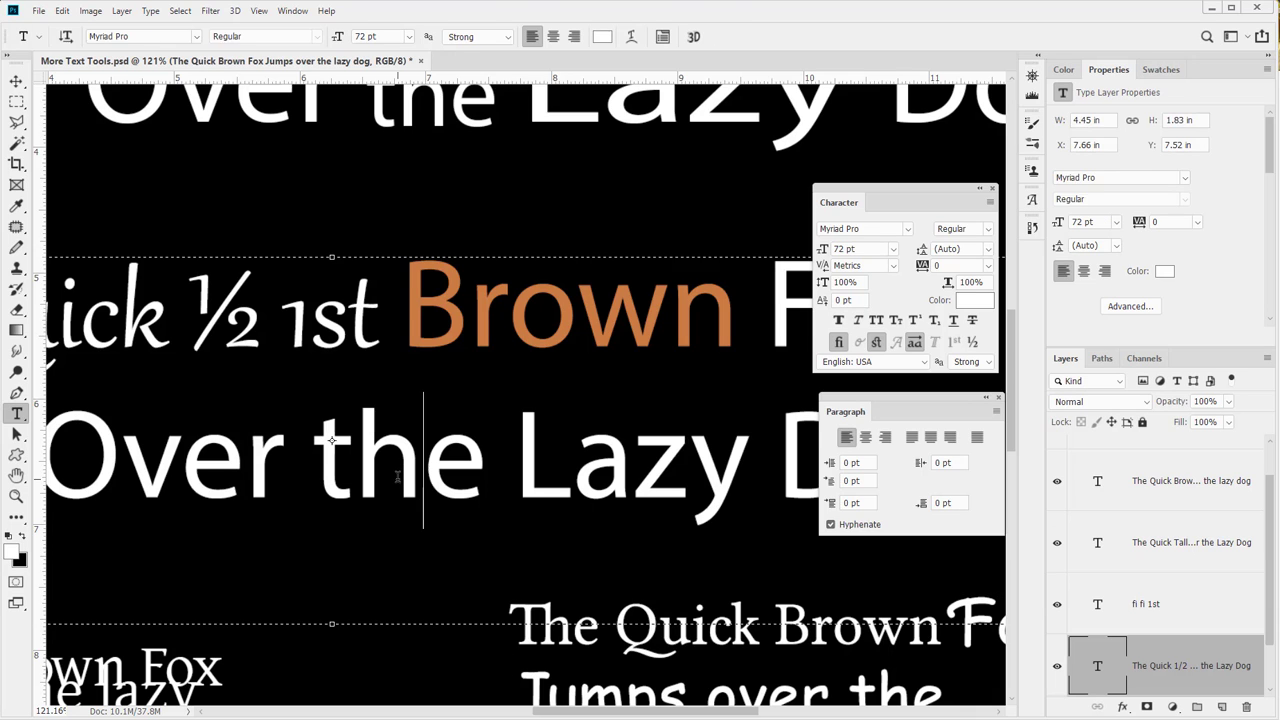
key("Escape")
left_click_drag(484, 470, 284, 470)
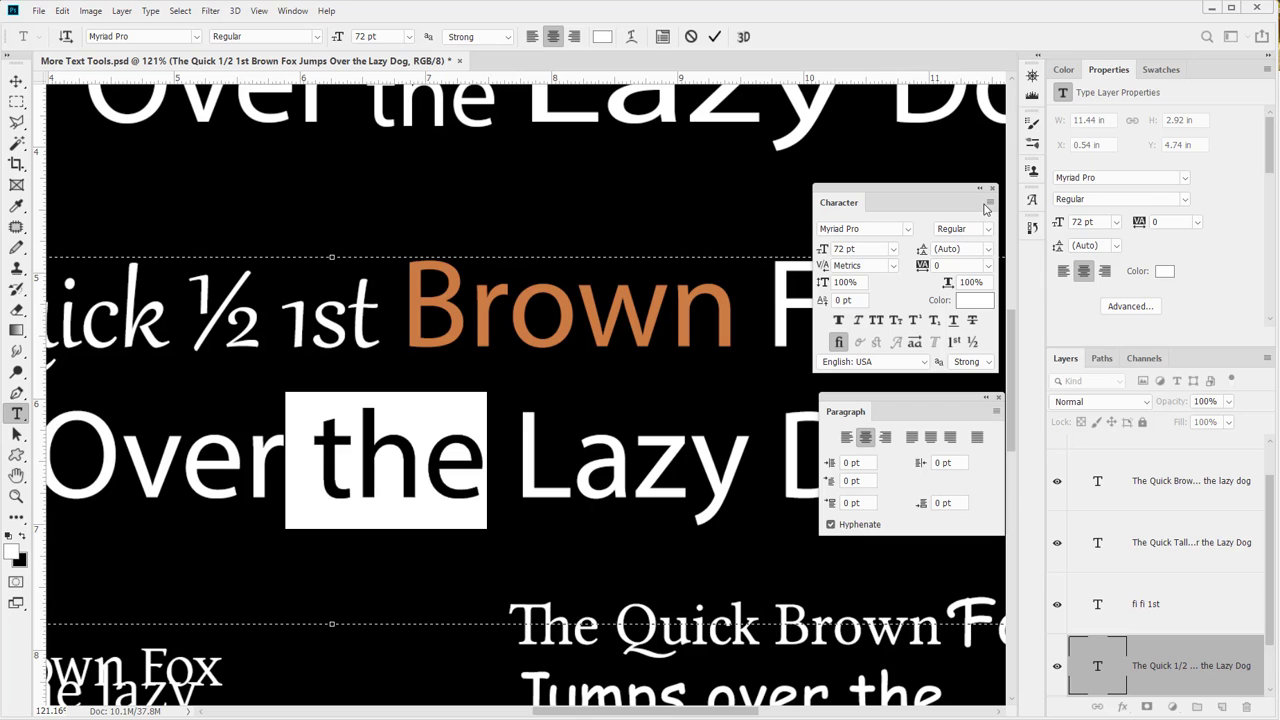
left_click(990, 202)
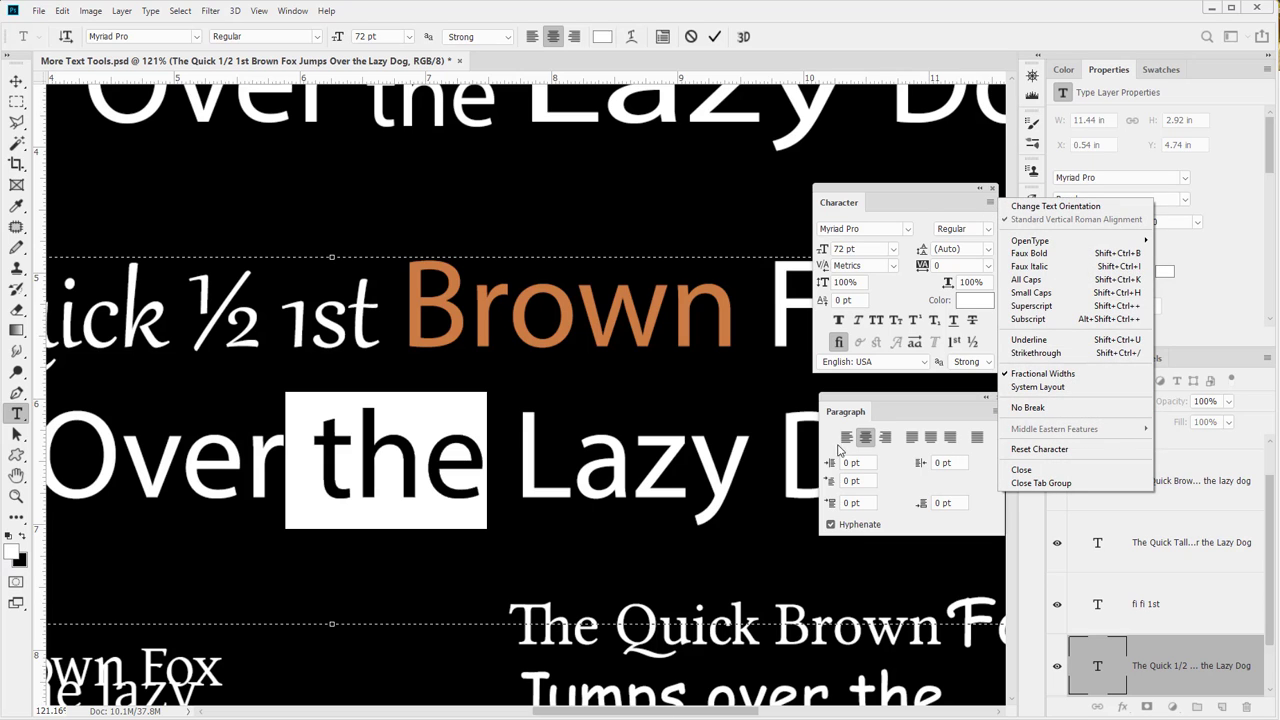
left_click(890, 430)
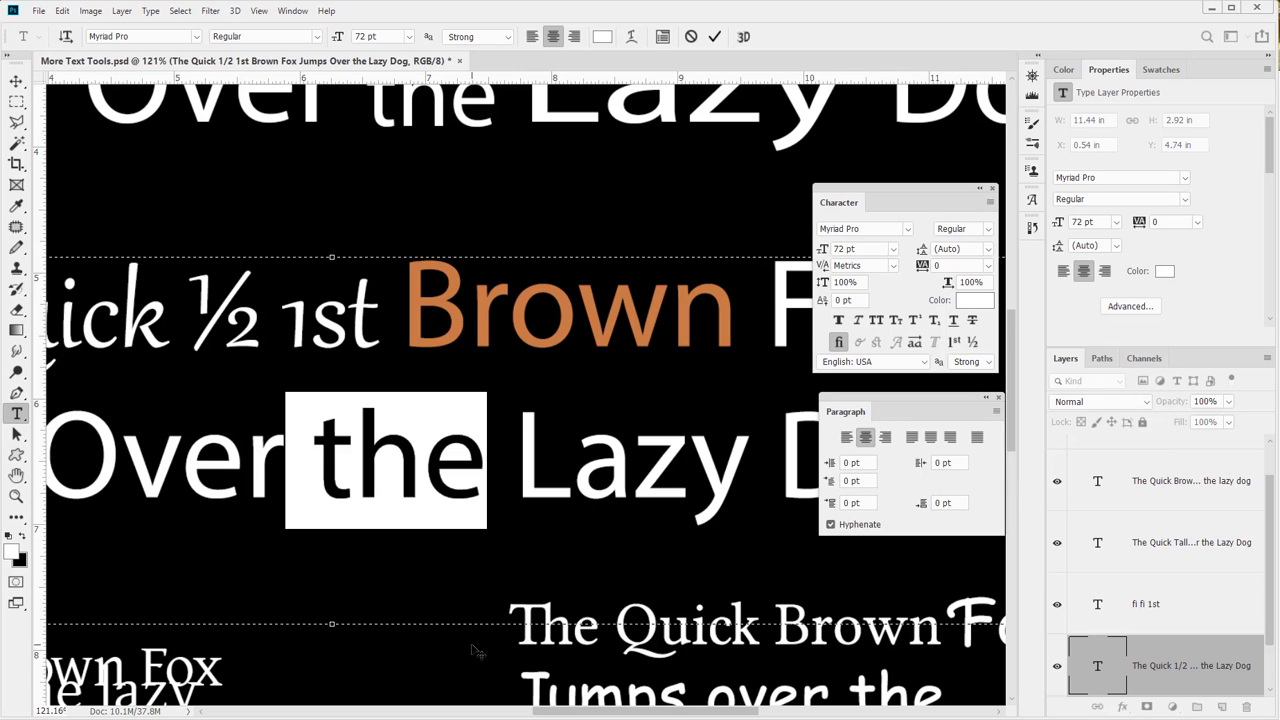